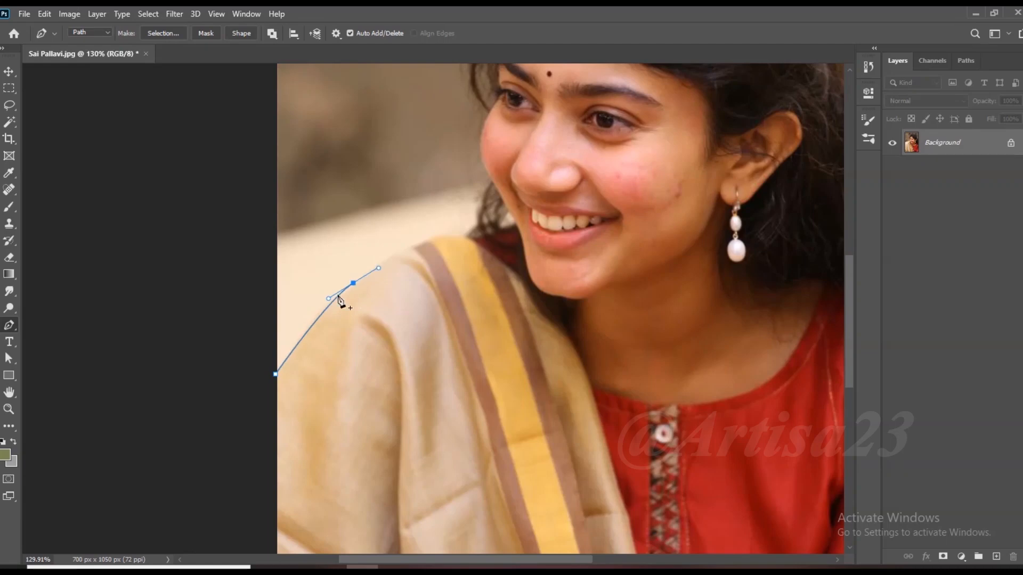
Trace the pen path along the shawl's shoulder edge up to the loose hair below the cheek.
scroll(422, 243, up, 1)
key(ctrl+z)
scroll(424, 239, up, 1)
drag(541, 210, 422, 292)
drag(442, 267, 445, 258)
scroll(347, 358, up, 3)
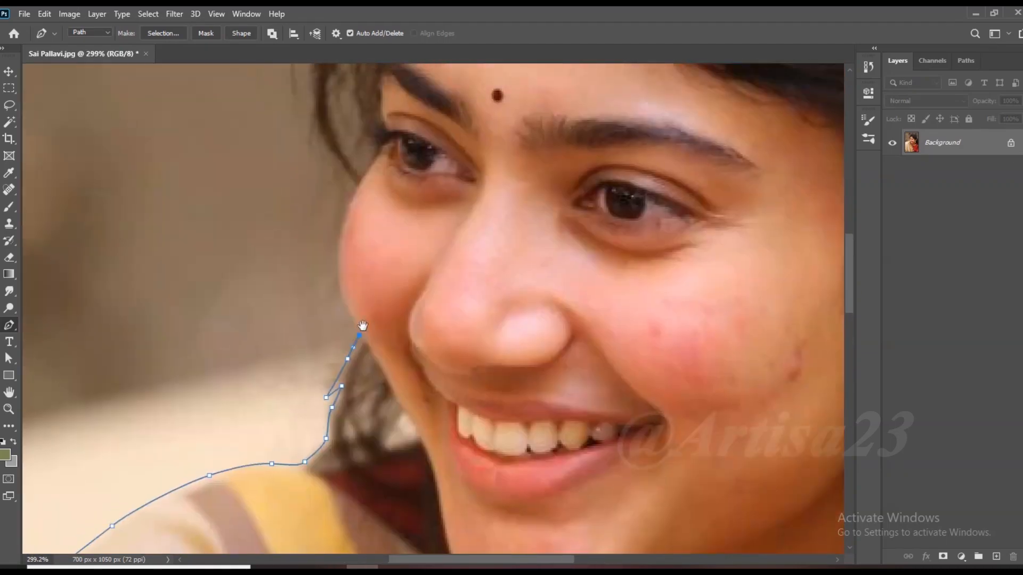
Continue the pen path up the outer edge of the cheek towards the eye.
click(360, 335)
drag(321, 260, 316, 238)
drag(317, 130, 322, 274)
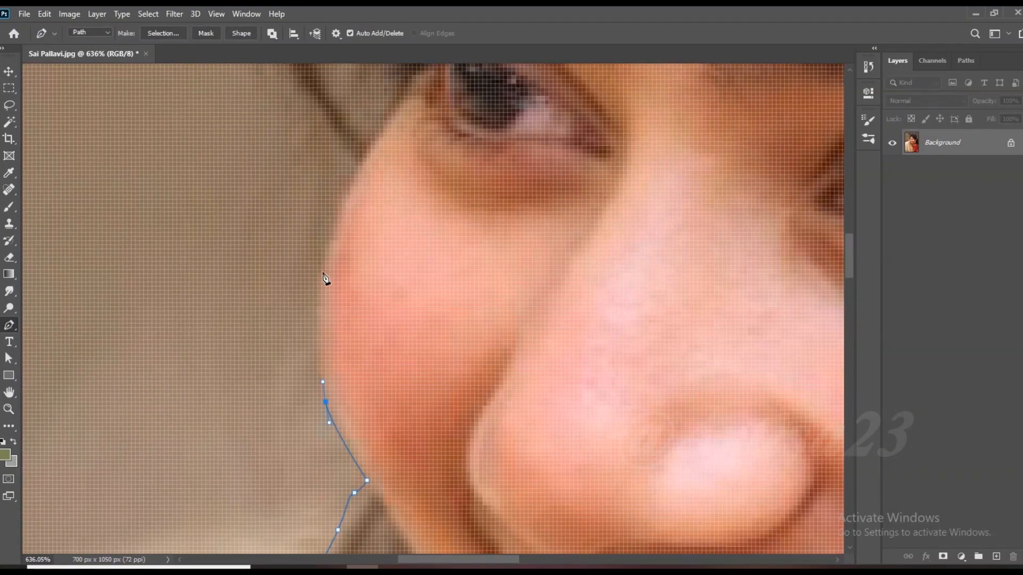
key(ctrl+z)
drag(317, 323, 338, 204)
drag(341, 211, 322, 358)
click(334, 313)
Trace the pen path around the loose hair strands beside the temple.
drag(284, 231, 269, 208)
drag(264, 191, 293, 270)
drag(277, 229, 272, 353)
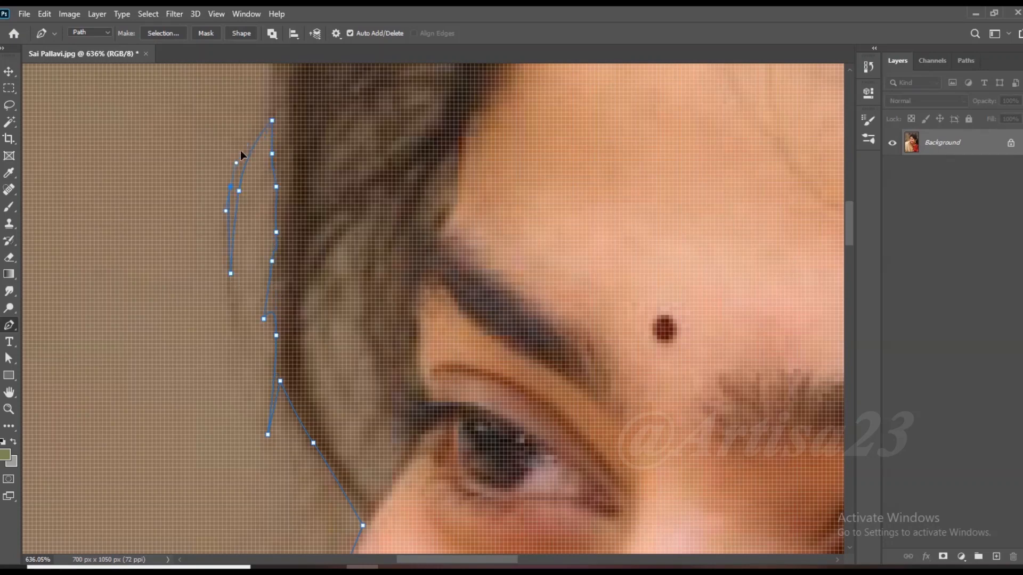
drag(275, 91, 206, 370)
click(191, 403)
click(203, 349)
drag(215, 274, 238, 237)
Extend the pen path around the flyaway hairs at the front hairline towards the crown.
scroll(237, 240, down, 3)
click(252, 206)
click(252, 200)
click(229, 219)
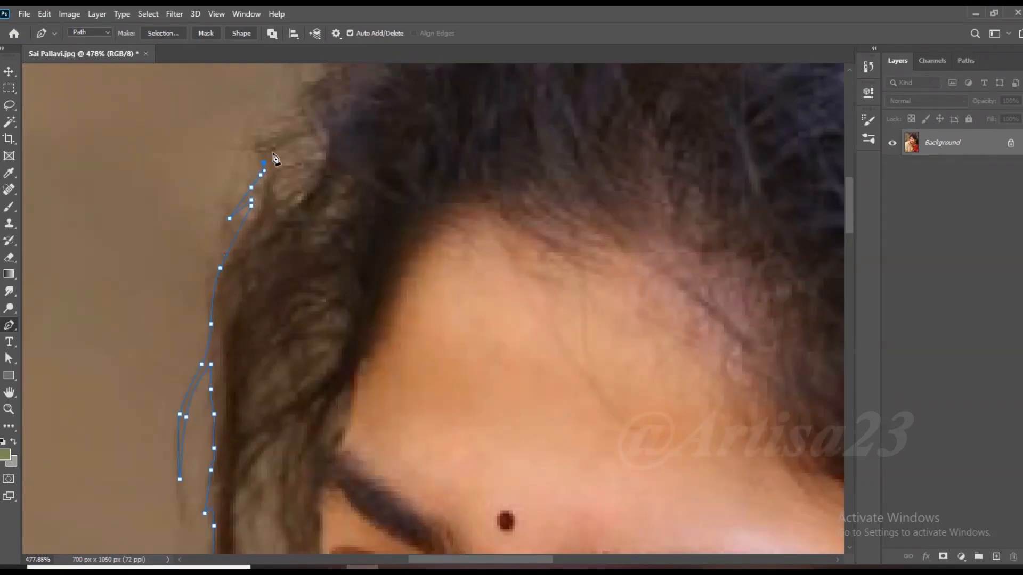
drag(291, 132, 294, 228)
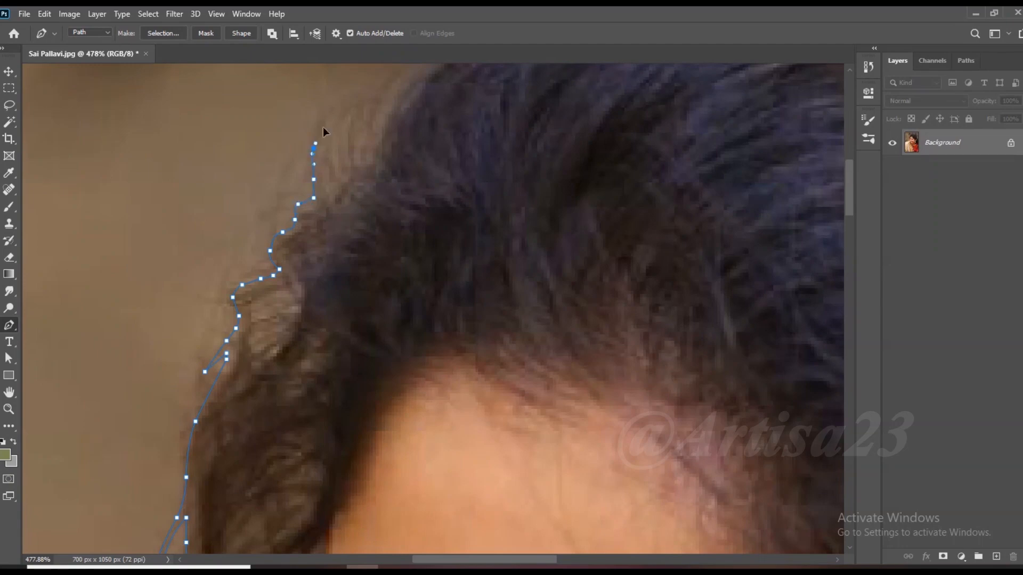
drag(360, 159, 304, 315)
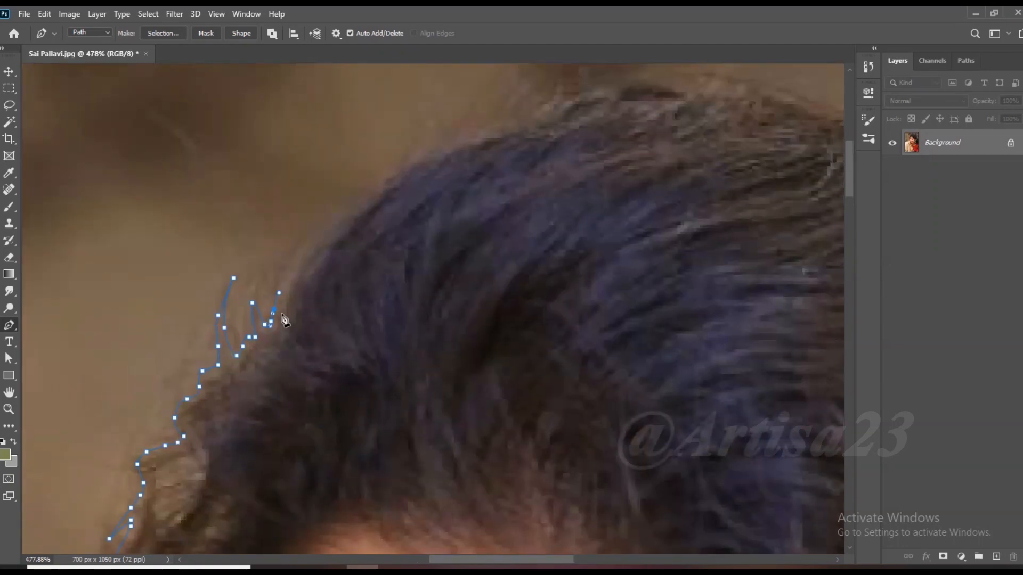
Continue the pen path over the top of the head along the hair's upper contour.
drag(462, 131, 314, 212)
click(312, 204)
click(338, 215)
click(361, 204)
click(387, 193)
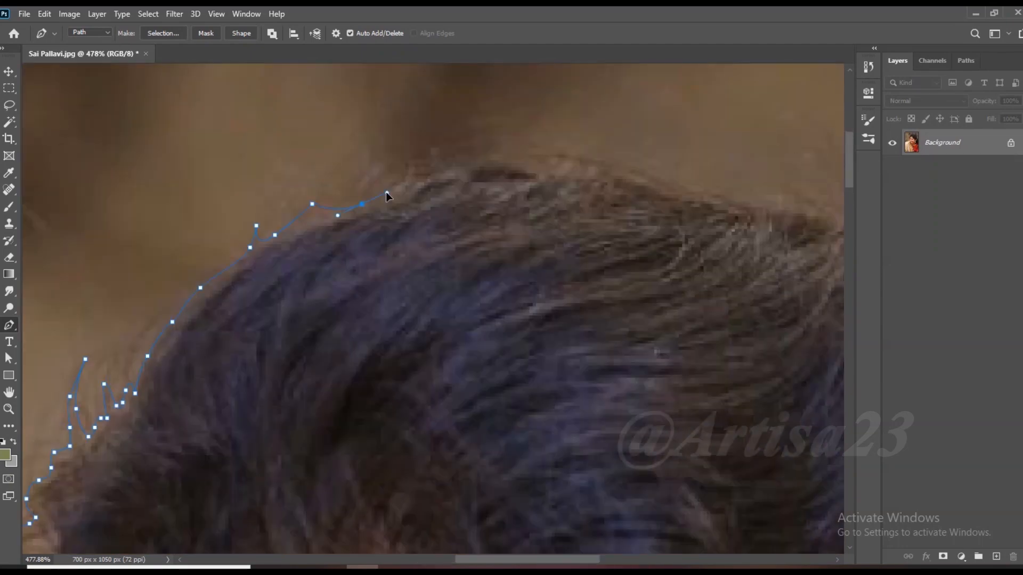
click(424, 176)
click(441, 171)
click(446, 170)
click(458, 167)
click(477, 162)
drag(643, 192, 416, 203)
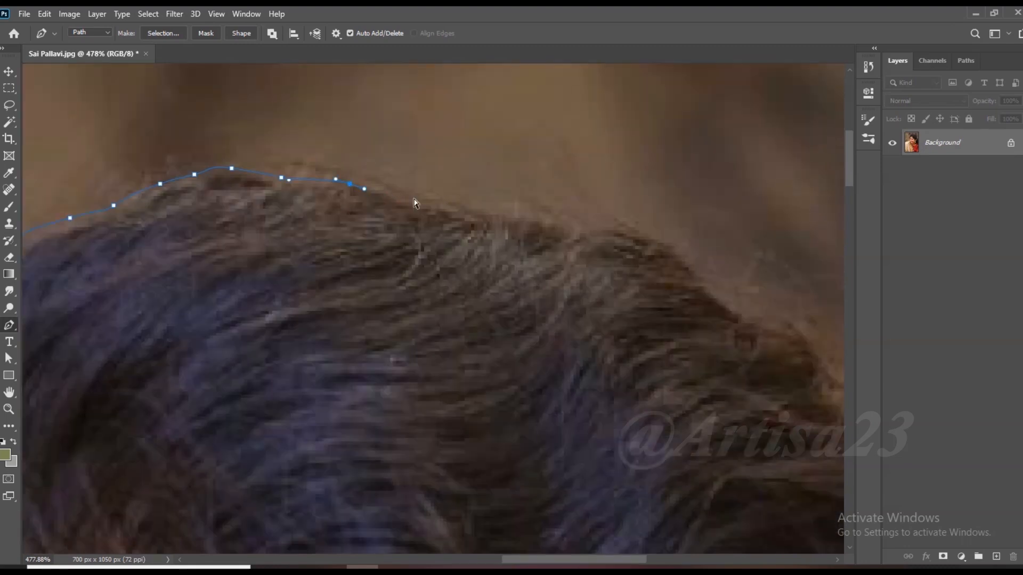
Trace the pen path down the back of the head along the hair edge.
drag(618, 232, 523, 224)
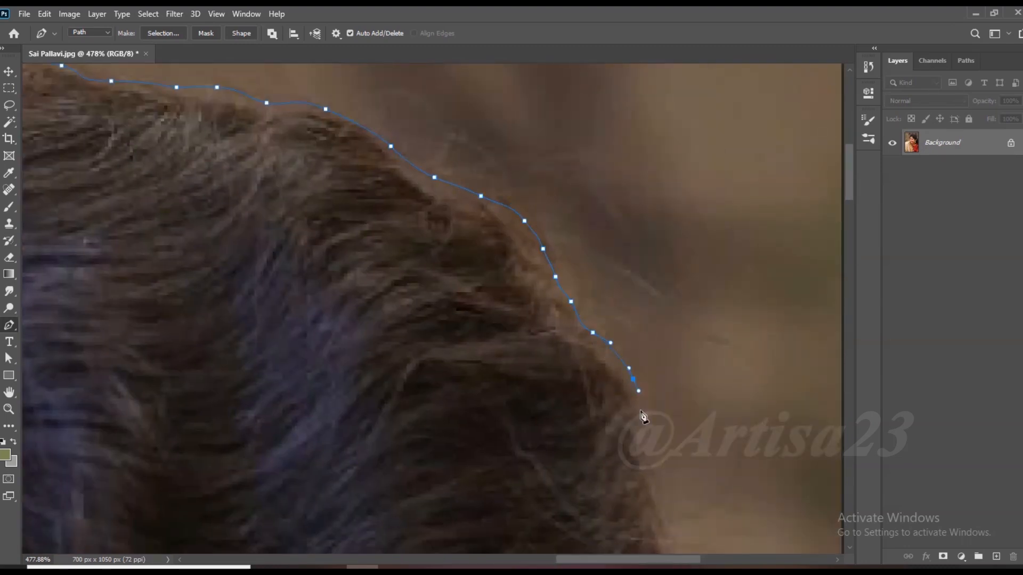
drag(643, 417, 540, 256)
click(528, 255)
click(533, 268)
click(537, 283)
drag(561, 427, 555, 444)
drag(569, 508, 550, 224)
scroll(550, 225, down, 3)
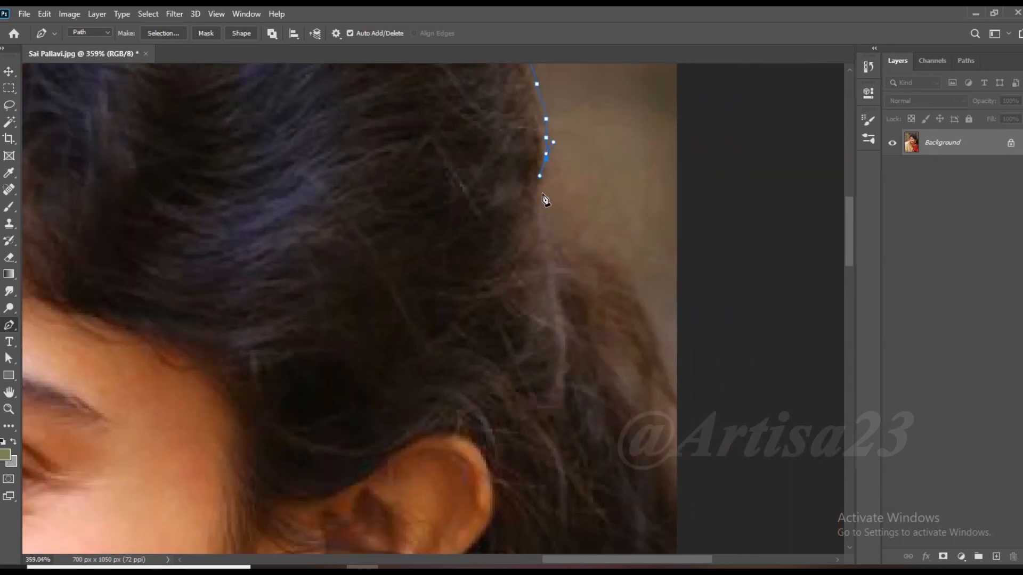
Finish the path along the ponytail, take it outside the photo around the body, and close it at the shoulder.
scroll(660, 351, down, 3)
click(690, 411)
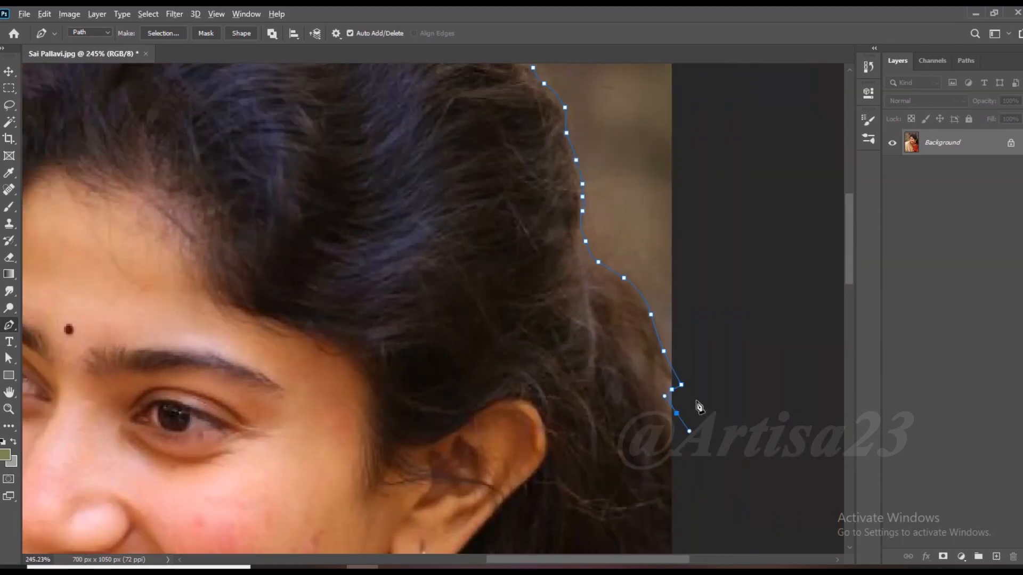
scroll(696, 403, down, 16)
drag(622, 455, 622, 501)
drag(591, 518, 559, 528)
drag(461, 528, 434, 526)
click(296, 408)
click(311, 355)
scroll(434, 288, up, 4)
Turn the closed path into a selection, copy the woman to a new layer, and unlock the background layer.
right_click(454, 228)
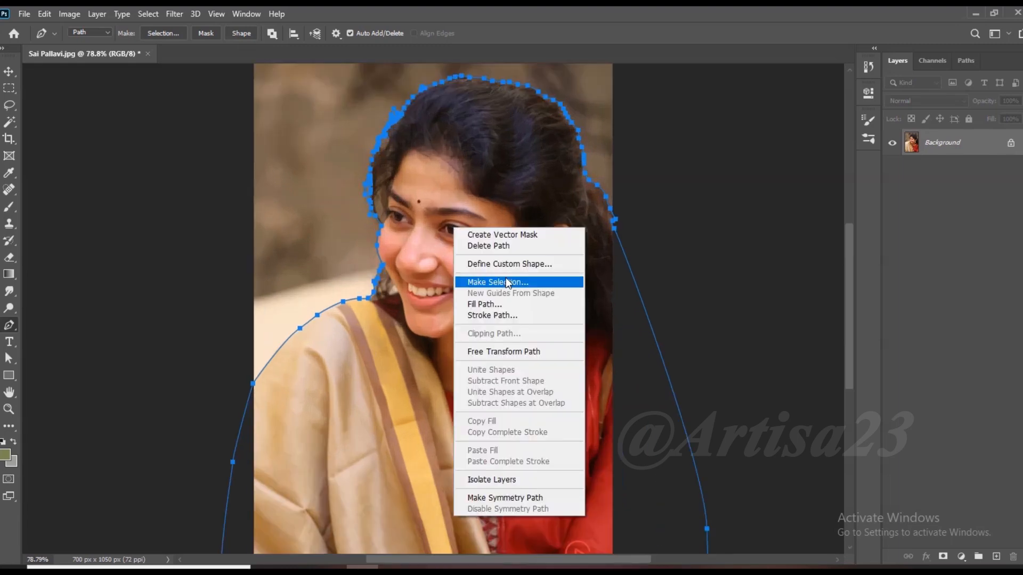
click(507, 282)
click(587, 153)
key(ctrl+j)
scroll(539, 224, up, 2)
click(1010, 169)
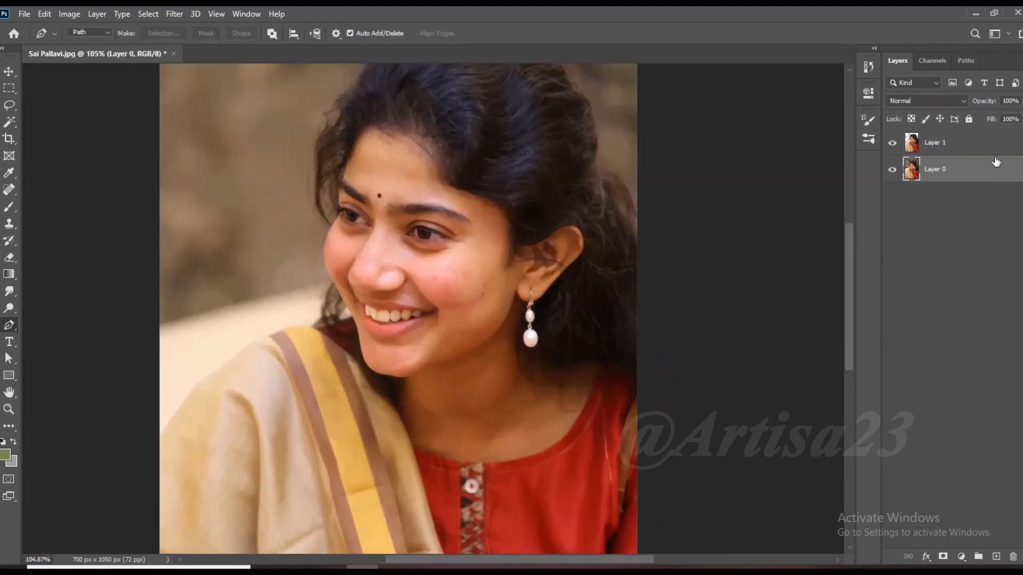
Expand the canvas with the Crop tool on both sides and slightly above the photo to 1694 × 1091 px.
scroll(639, 201, down, 4)
key(c)
drag(560, 309, 646, 309)
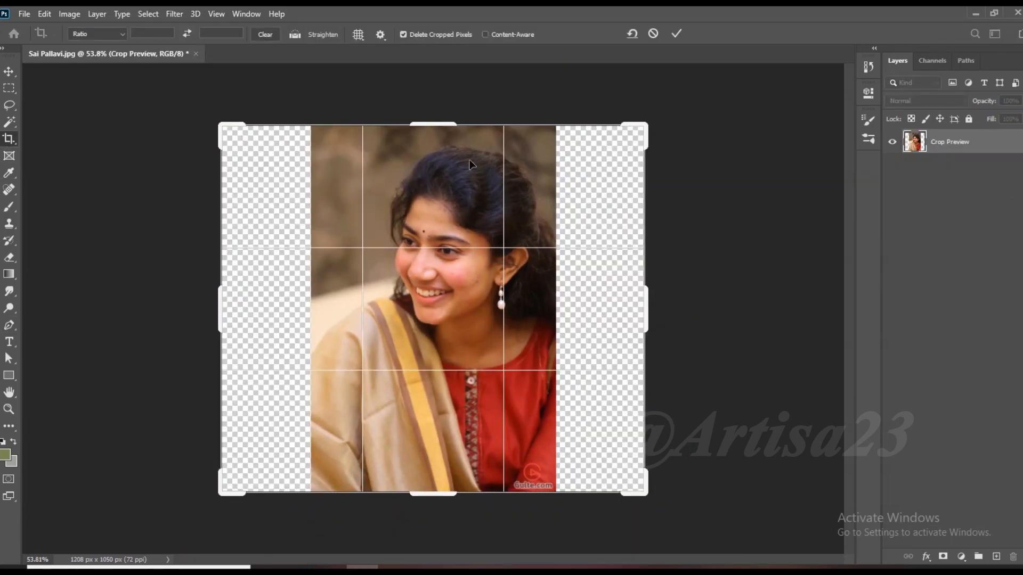
drag(469, 124, 469, 114)
drag(646, 309, 730, 307)
key(Return)
Add a layer between the cutout and the original photo and fill it with the photo's brown.
click(996, 557)
key(b)
scroll(420, 261, up, 2)
key(alt+BackSpace)
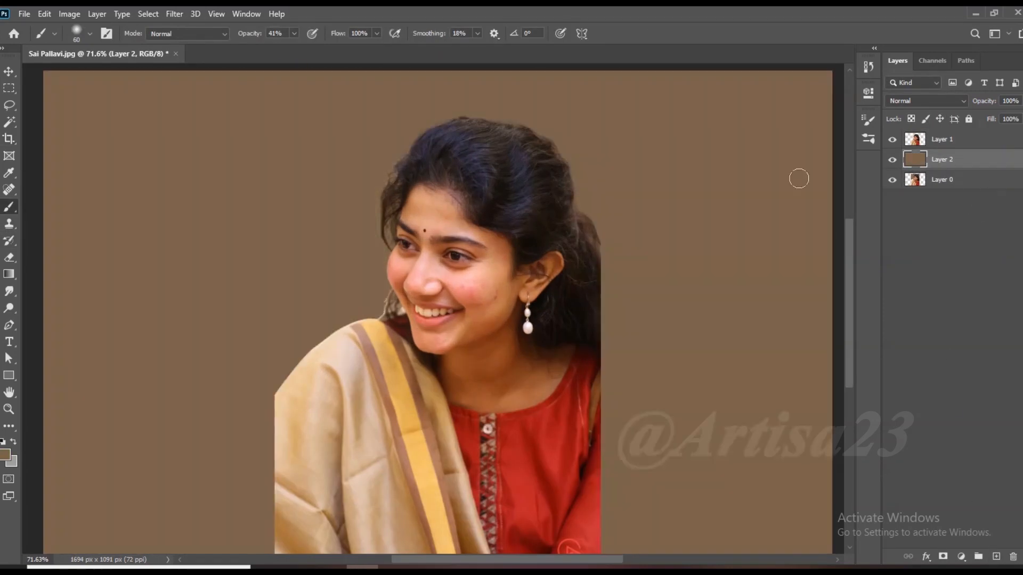
Set up the Eraser on Layer 1 at 100% opacity with a 4 px brush near the hair under the cheek.
scroll(616, 185, down, 2)
key(v)
scroll(616, 185, up, 3)
click(994, 138)
scroll(329, 339, up, 11)
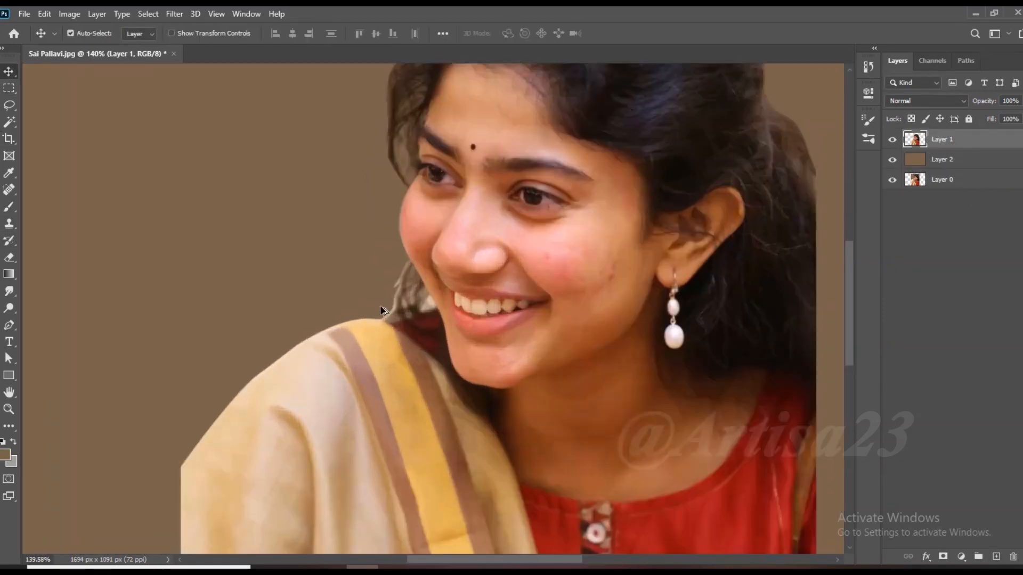
click(9, 258)
click(241, 34)
click(296, 47)
key([)
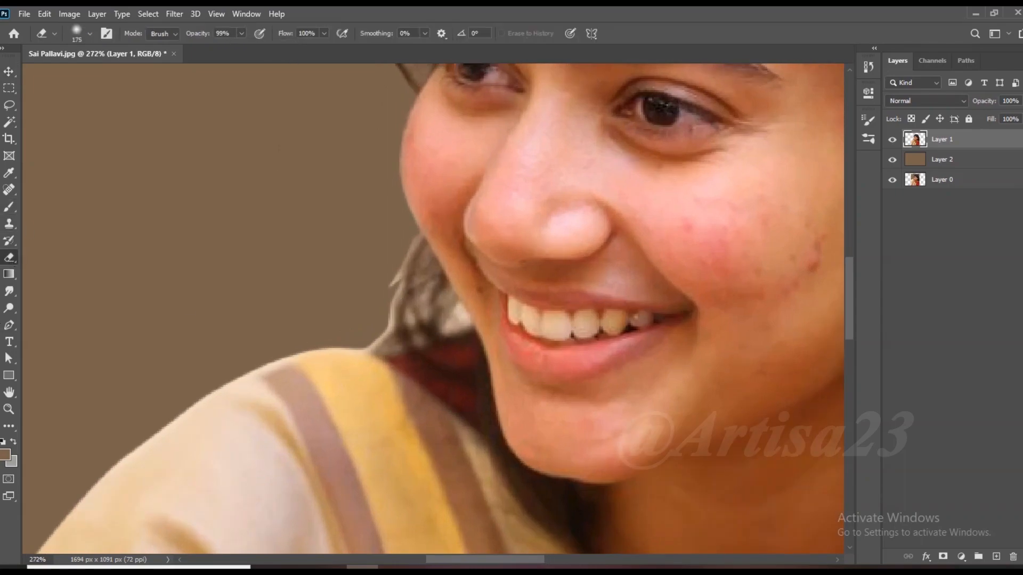
key([)
key([)
key([)
key([)
key([)
scroll(442, 294, up, 11)
key(0)
Erase the leftover light background around and between the hair strands beside the jaw, enlarging the brush to 6 px.
mouse_move(487, 409)
mouse_down()
mouse_move(511, 364)
mouse_move(414, 376)
mouse_move(405, 308)
mouse_up()
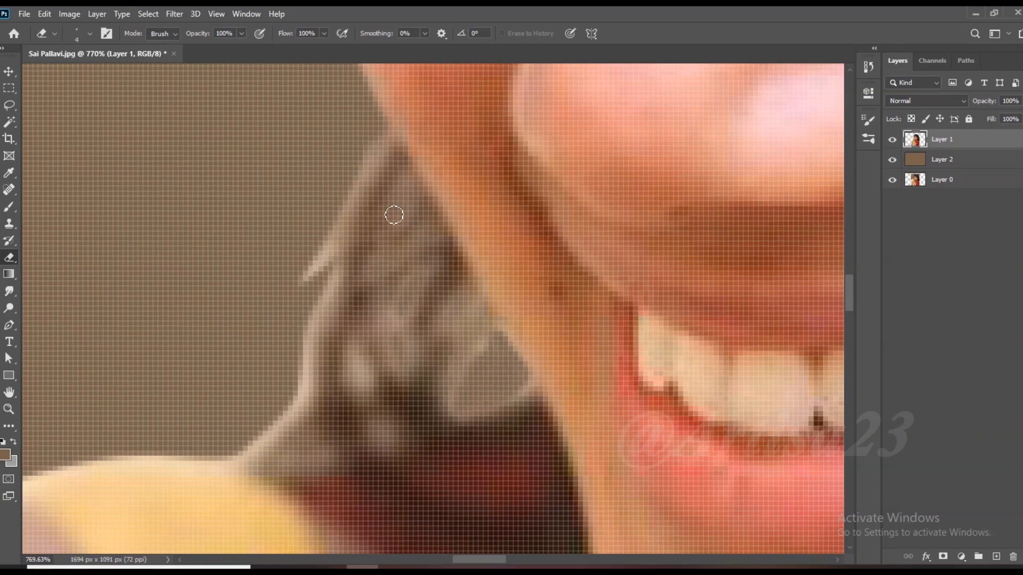
scroll(394, 215, down, 10)
key(])
key(])
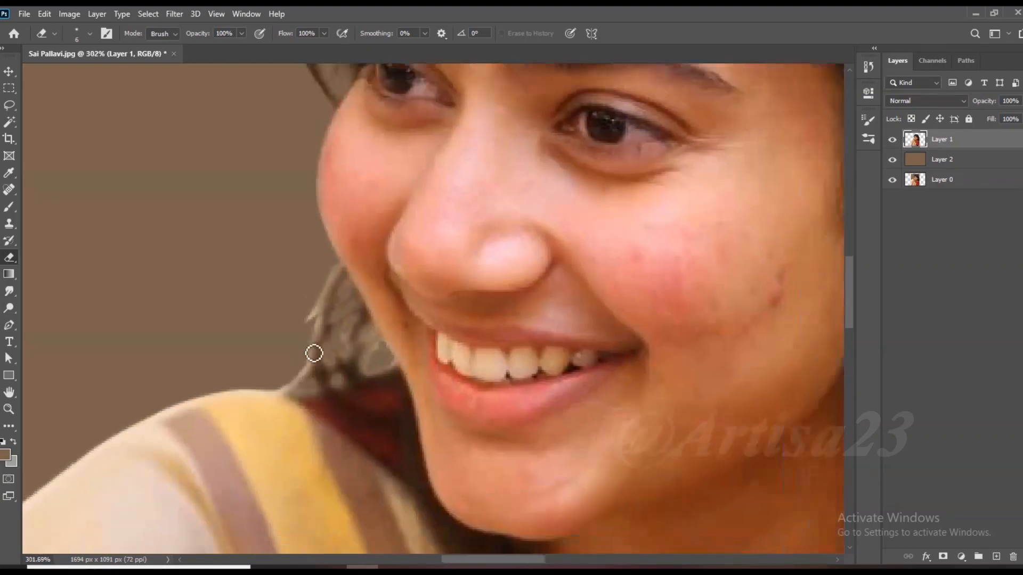
Duplicate Layer 1, place the copy beneath it, hide the copy, and make Layer 1 active.
scroll(320, 349, down, 18)
key(ctrl+j)
drag(951, 141, 951, 169)
click(892, 159)
click(944, 142)
scroll(526, 338, up, 1)
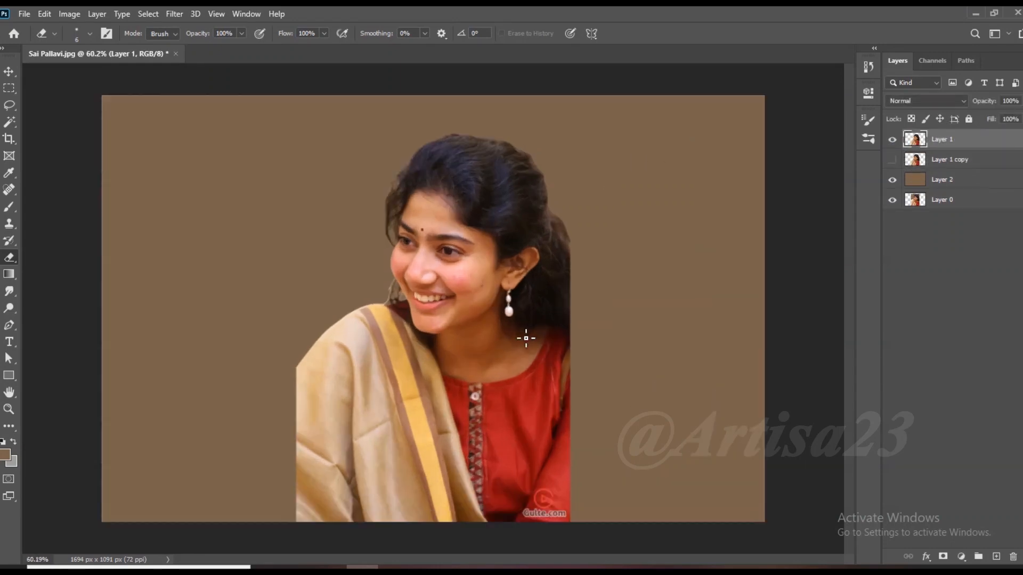
Increase the contrast of Layer 1 with a Levels adjustment, bringing the black and white input points inward.
scroll(526, 339, up, 1)
click(65, 15)
mouse_move(85, 48)
click(223, 59)
drag(736, 213, 752, 214)
drag(899, 210, 892, 211)
click(745, 214)
click(893, 213)
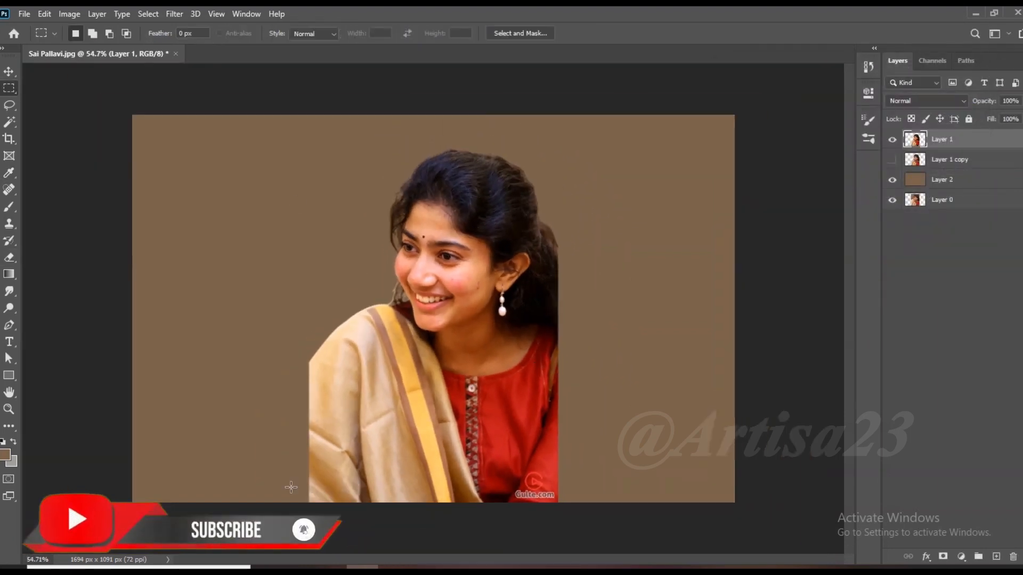
Delete the strip with the watermark text along the bottom of Layer 1.
drag(290, 487, 660, 549)
key(Delete)
Save the document as a Photoshop file named Sai Pallavi-01.
key(ctrl+shift+s)
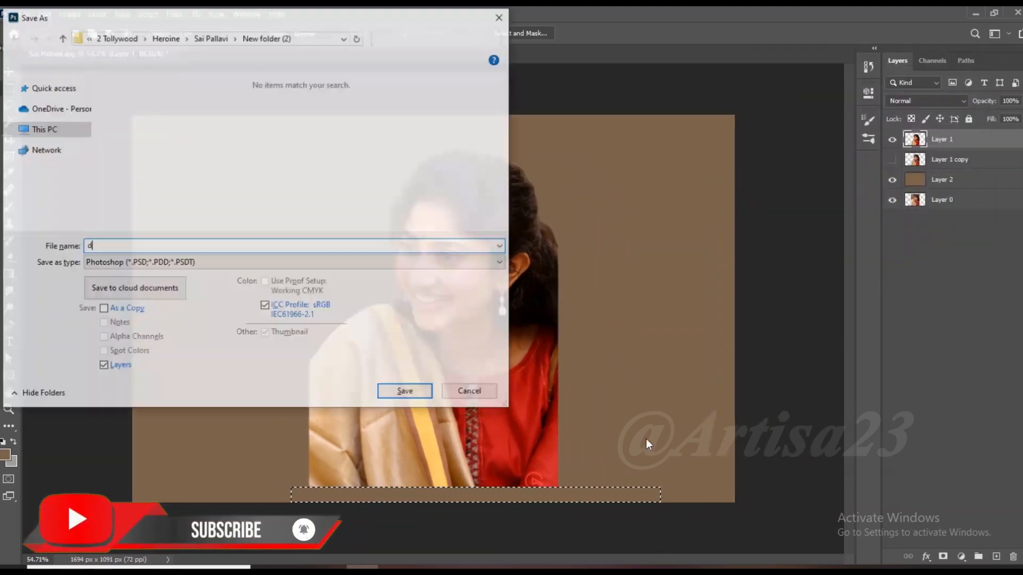
key(Escape)
click(24, 14)
click(45, 165)
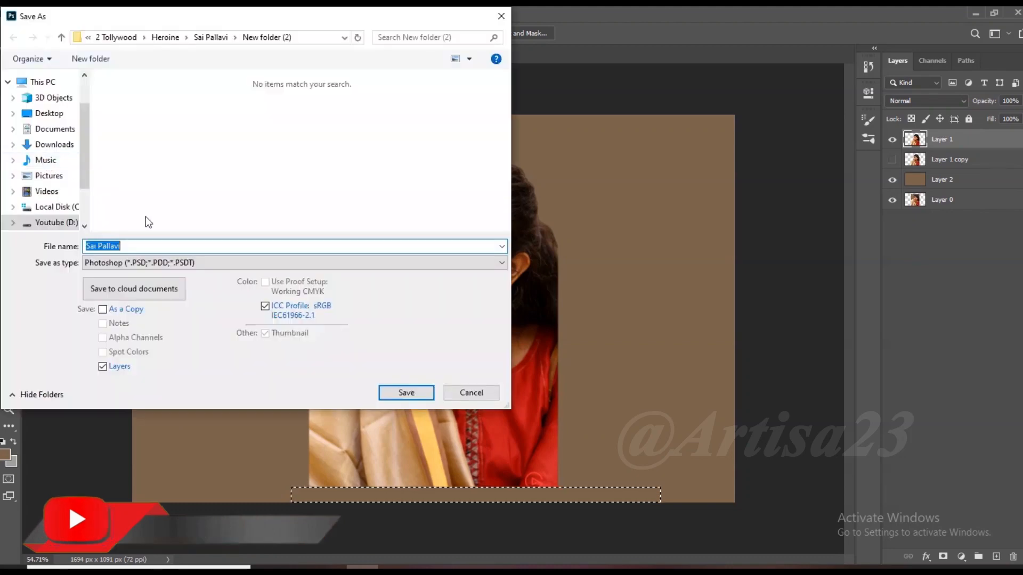
click(138, 245)
text(-01)
click(407, 391)
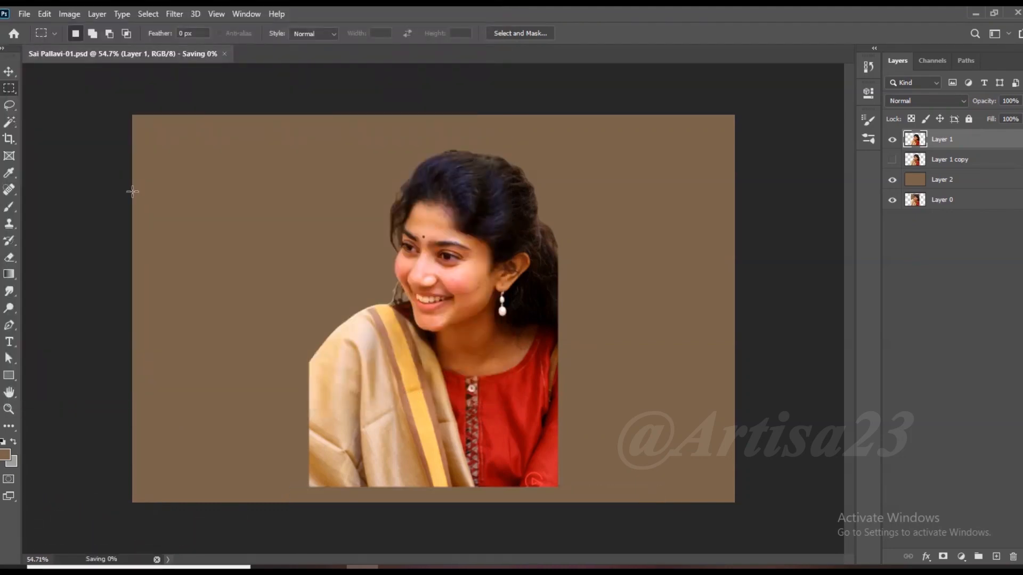
Crop the bottom of the canvas closer to the portrait, to a height of 1073 px.
key(c)
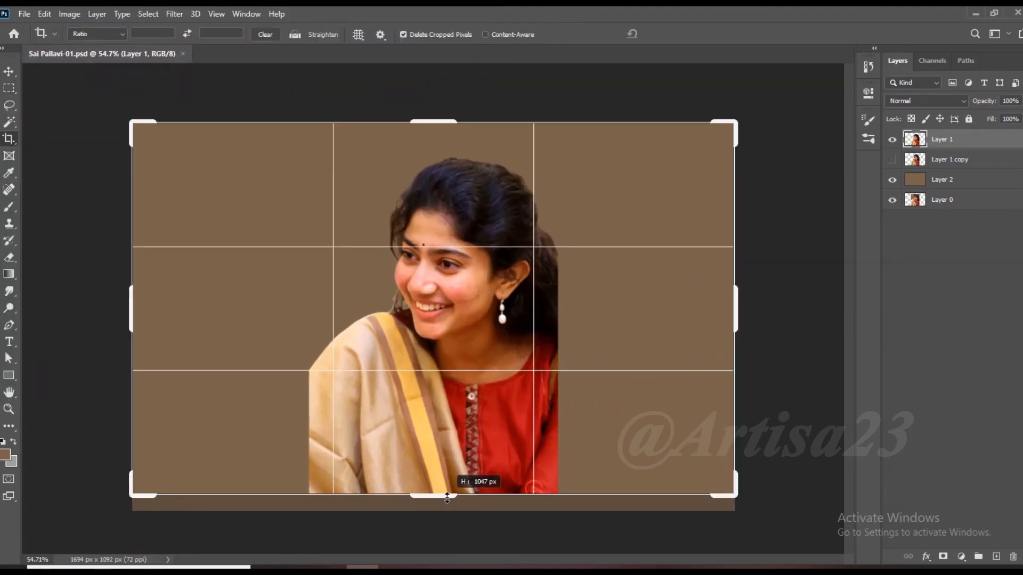
key(Return)
Duplicate Layer 1 again and keep the copy hidden beneath it as a backup.
scroll(508, 275, up, 5)
click(24, 14)
drag(941, 138, 944, 142)
key(v)
scroll(465, 252, down, 2)
Sharpen Layer 1 with Unsharp Mask, using an amount of 71% and a radius of 4.7 pixels.
scroll(465, 252, up, 5)
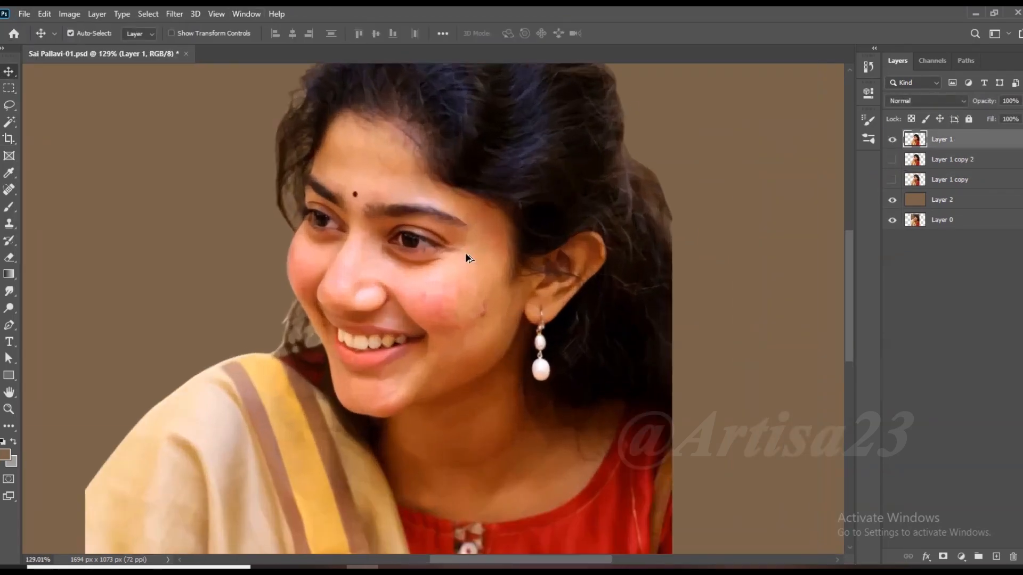
scroll(462, 253, up, 1)
click(174, 13)
mouse_move(229, 231)
click(373, 289)
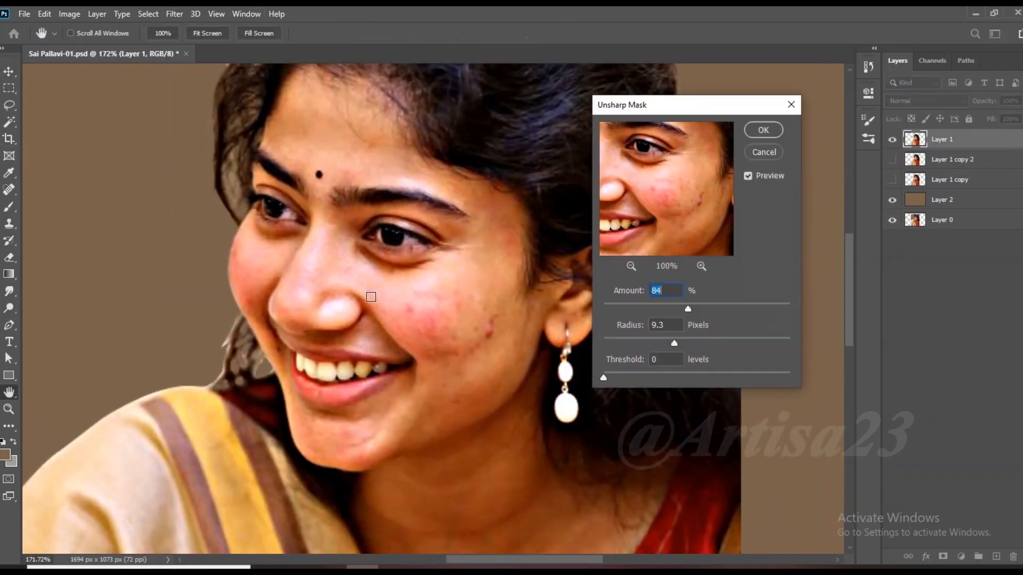
drag(688, 309, 675, 308)
drag(673, 343, 651, 340)
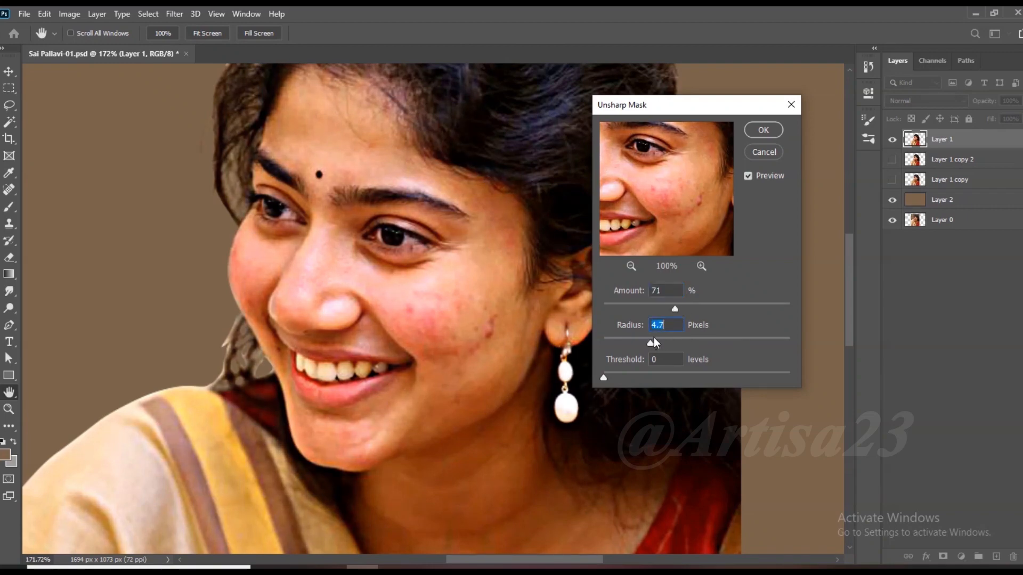
click(764, 129)
Delete another thin strip from the bottom of Layer 1, clear the selection, and save the file.
scroll(433, 309, down, 5)
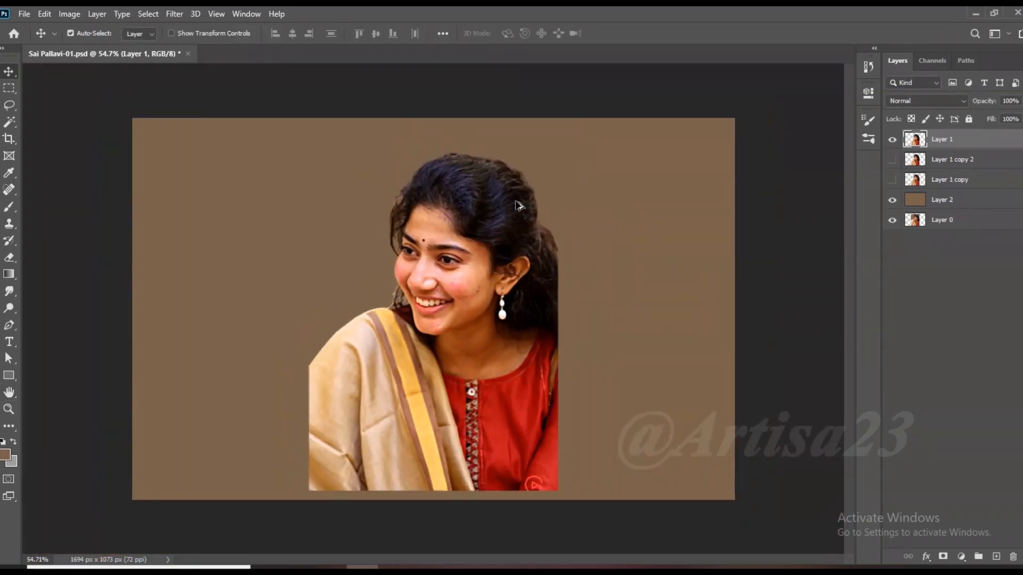
click(9, 88)
drag(310, 469, 581, 499)
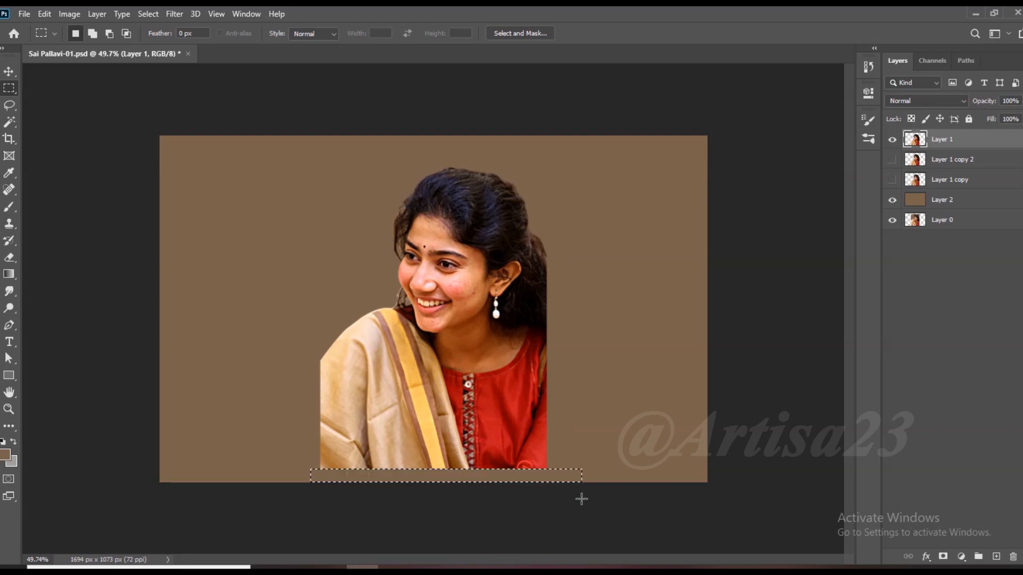
drag(313, 463, 561, 496)
key(Delete)
key(ctrl+d)
key(ctrl+s)
Crop the empty strip below the portrait so the canvas is 1049 px high.
key(c)
drag(432, 483, 443, 476)
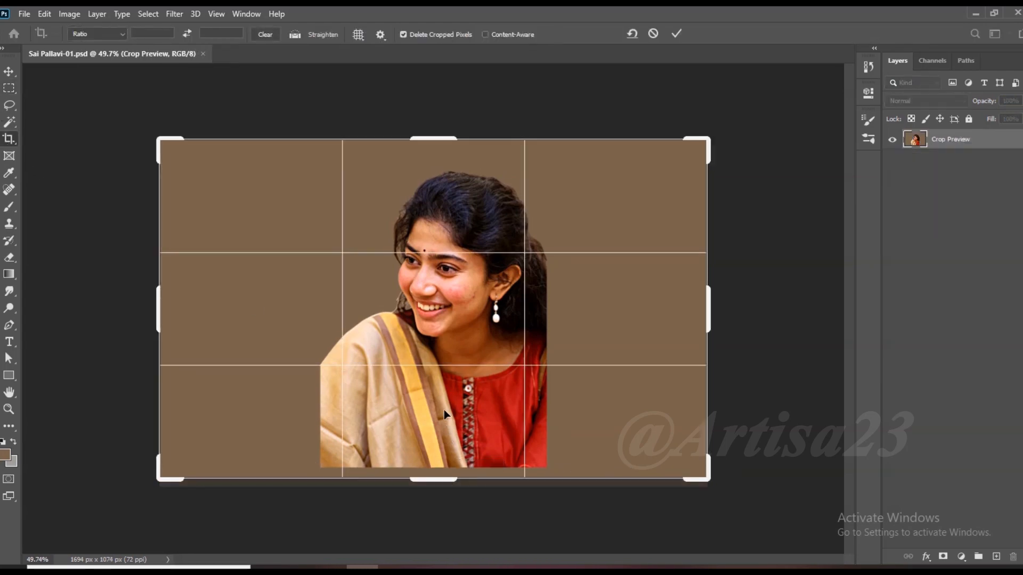
key(Return)
Compare the sharpened Layer 1 with Layer 1 copy 2, leaving the copy hidden.
scroll(541, 335, up, 2)
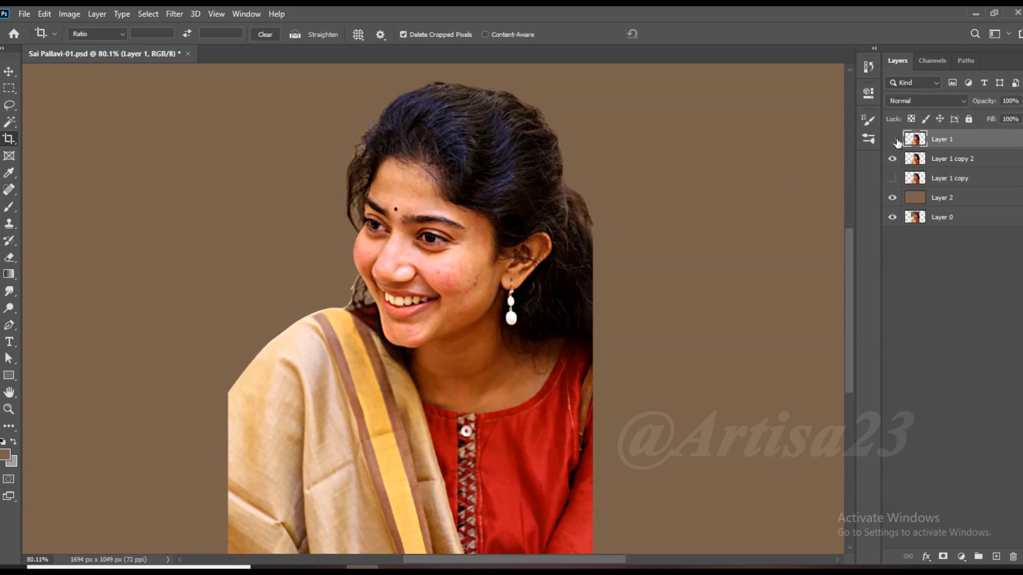
click(892, 159)
scroll(460, 227, up, 2)
Activate the Smudge tool and save the document as a new Photoshop file named Sai Pallavi-01a.
key(v)
click(7, 278)
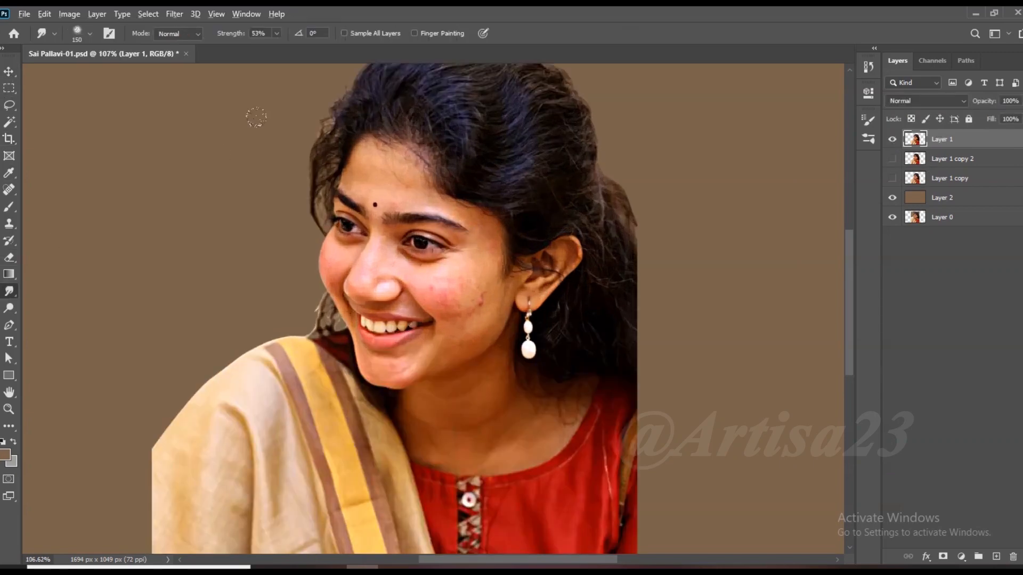
scroll(213, 96, down, 2)
click(24, 14)
click(41, 162)
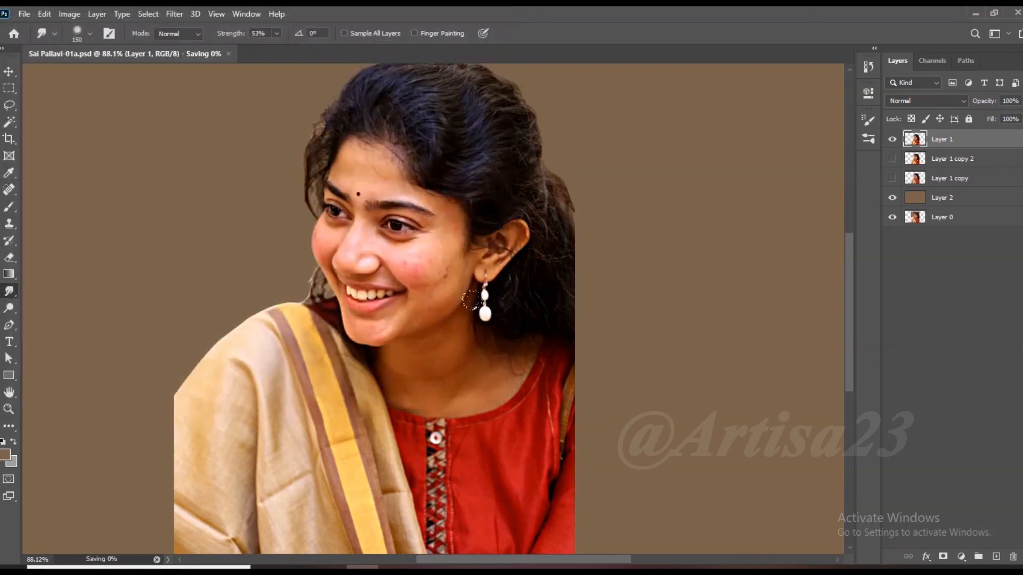
Set the Smudge strength to 52% and smooth the skin along the nose bridge and inner under-eye area with a 15 px brush.
scroll(373, 266, up, 5)
click(277, 33)
drag(276, 49, 278, 48)
key(bracketleft)
key(bracketleft)
key(bracketleft)
key(bracketleft)
key(bracketleft)
key(bracketleft)
key(bracketleft)
scroll(282, 253, up, 7)
key(bracketleft)
mouse_move(322, 228)
mouse_down()
mouse_move(300, 216)
mouse_move(275, 280)
mouse_move(256, 288)
mouse_move(330, 264)
mouse_move(386, 304)
mouse_move(426, 317)
mouse_up()
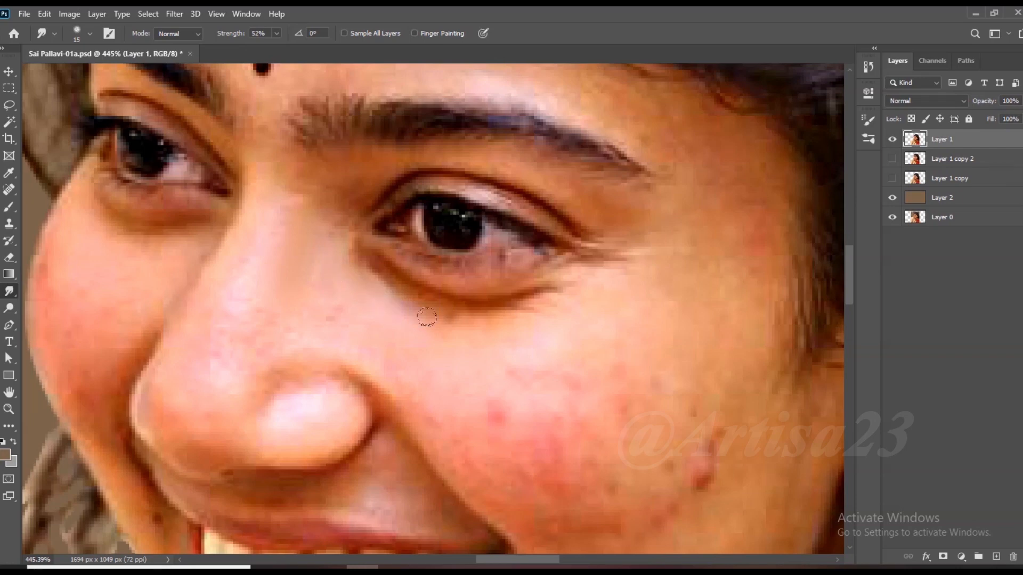
Smudge the nose and the upper cheek below the nearer eye, using 15 and 20 px brush sizes.
key(bracketleft)
key(bracketleft)
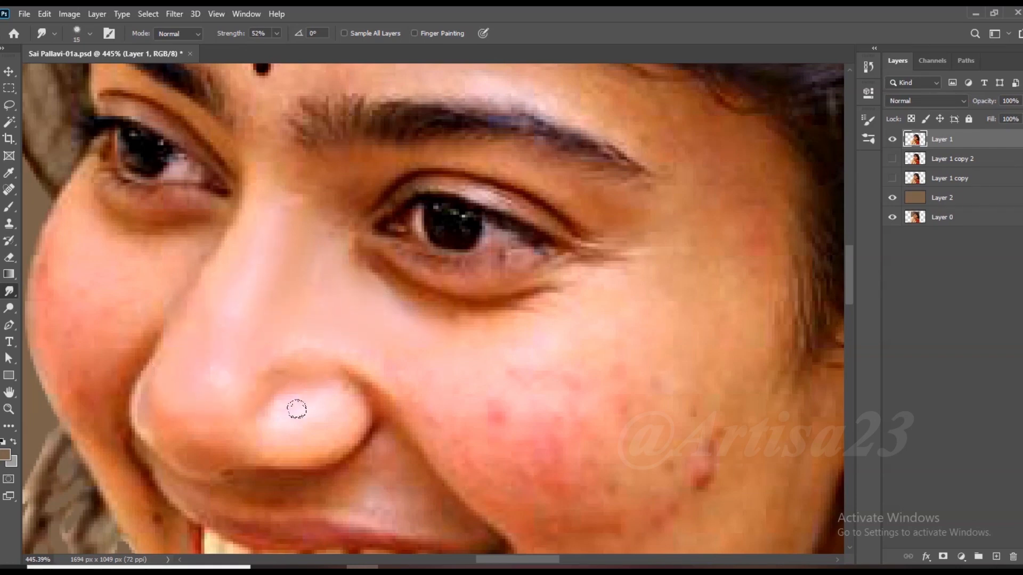
key(bracketright)
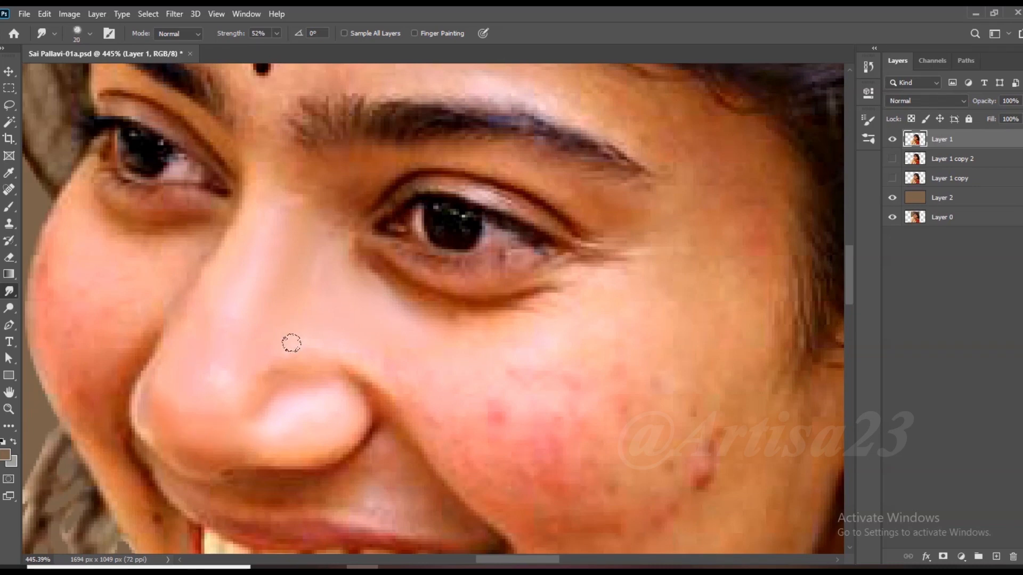
key(bracketleft)
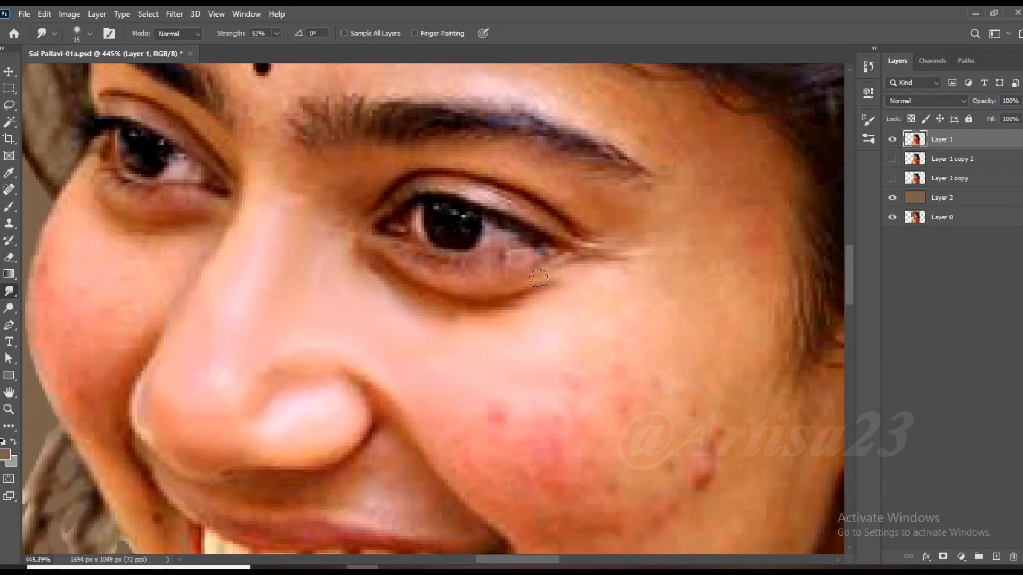
Smudge the nearer eye's lids, outer corner and eye white, using brush sizes between 8 and 15 px.
key(bracketright)
key(bracketright)
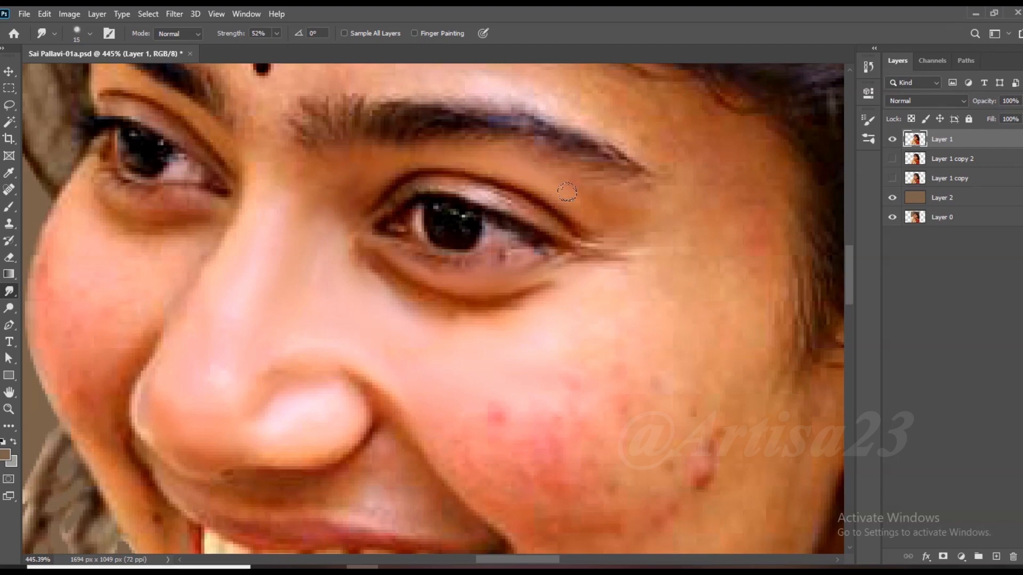
key(bracketleft)
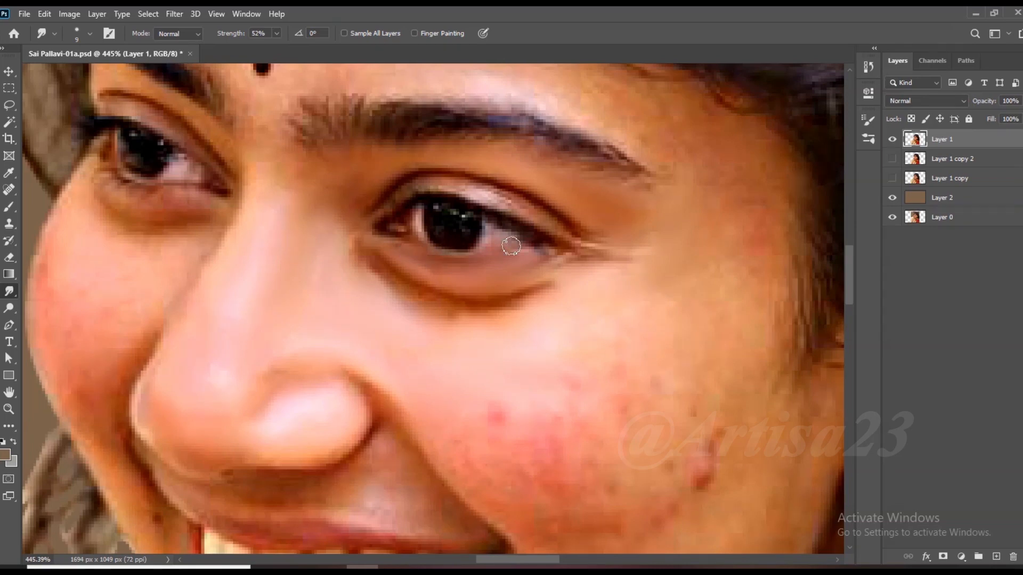
key(bracketright)
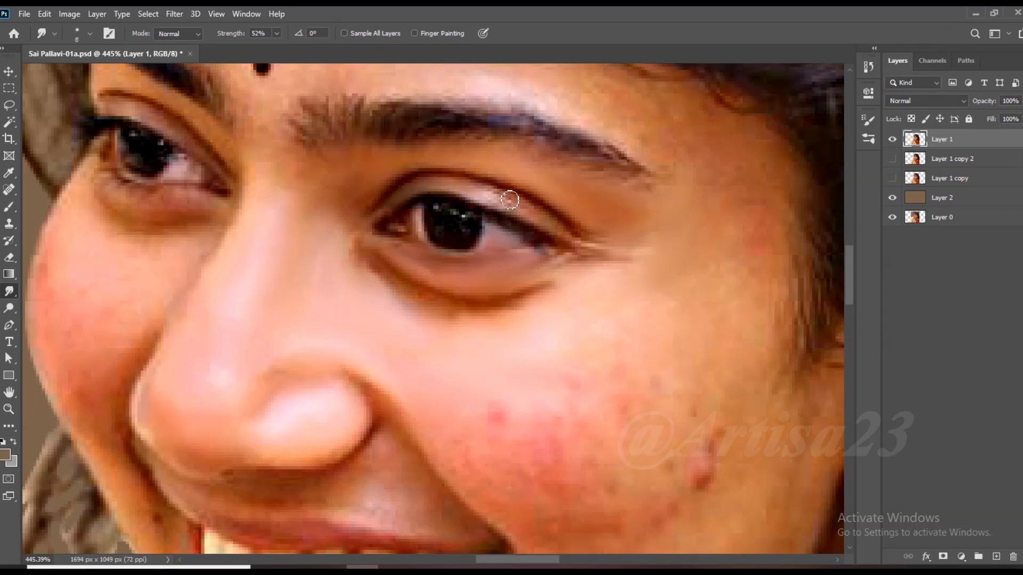
key(bracketright)
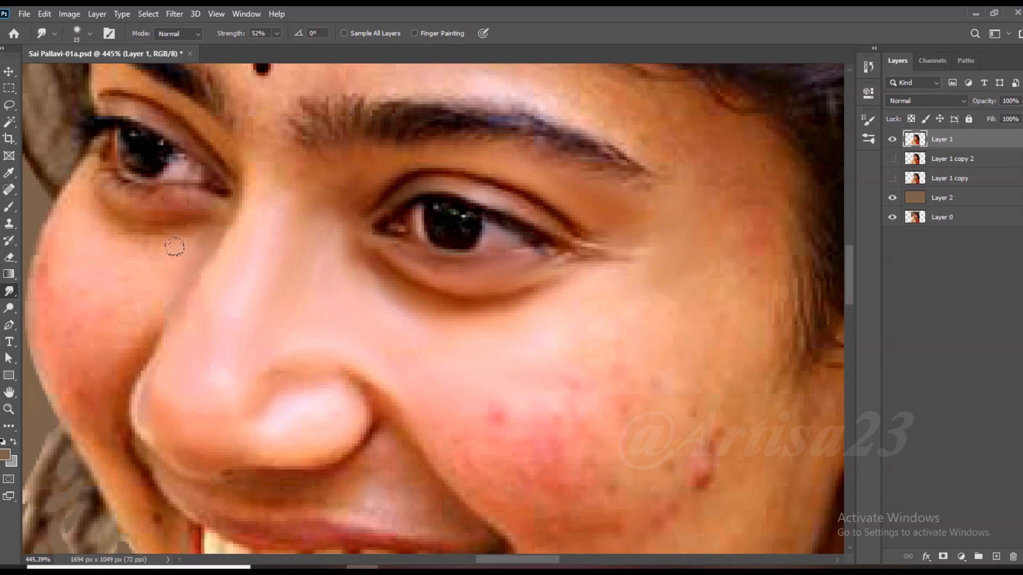
Smudge the skin under the farther eye and down the farther cheek, using 10 and 15 px brush sizes.
key(bracketleft)
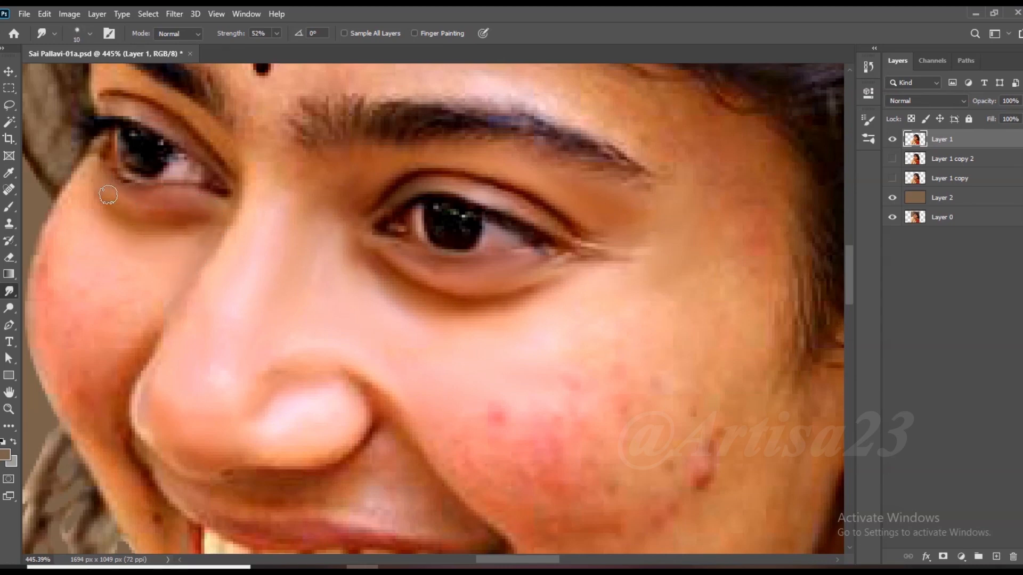
key(bracketright)
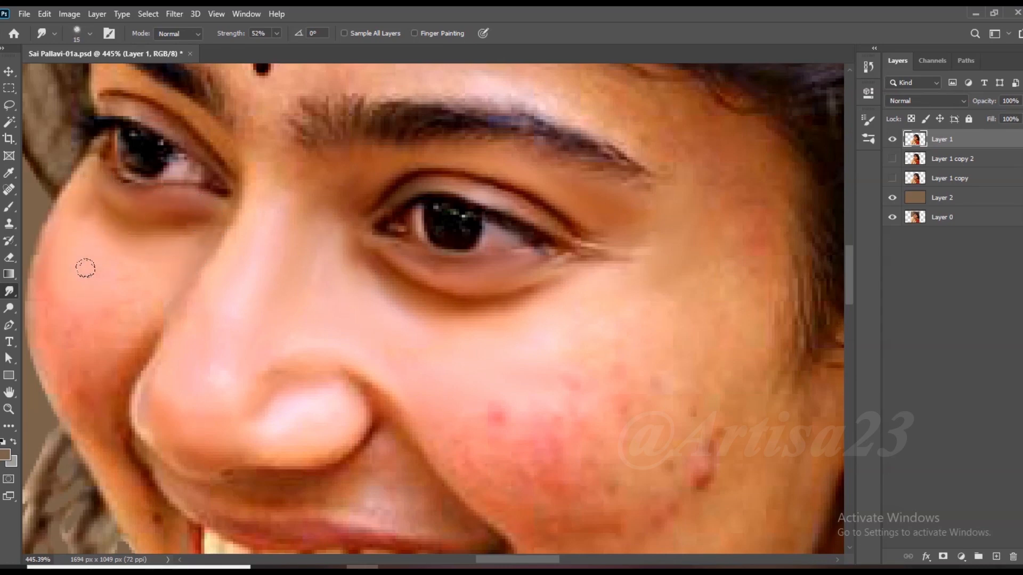
mouse_move(152, 291)
mouse_down()
mouse_move(77, 336)
mouse_move(45, 289)
mouse_move(51, 258)
mouse_move(59, 369)
mouse_move(101, 392)
mouse_up()
Smudge the skin between the eyebrows, around the bindi and over the lower forehead, using 15 and 20 px brush sizes.
scroll(341, 190, down, 1)
scroll(286, 225, up, 2)
key(bracketright)
key(bracketright)
key(bracketright)
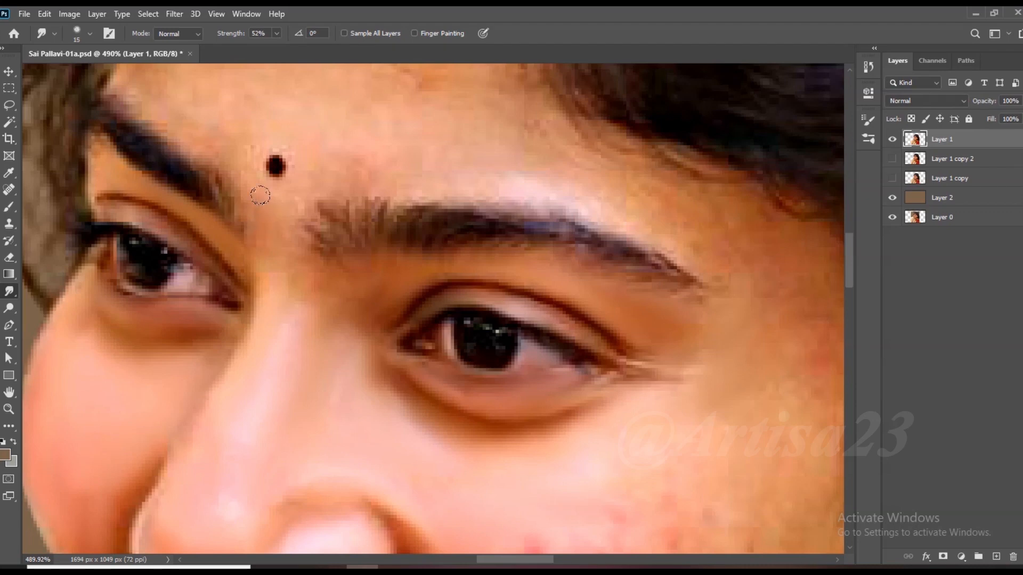
key(bracketright)
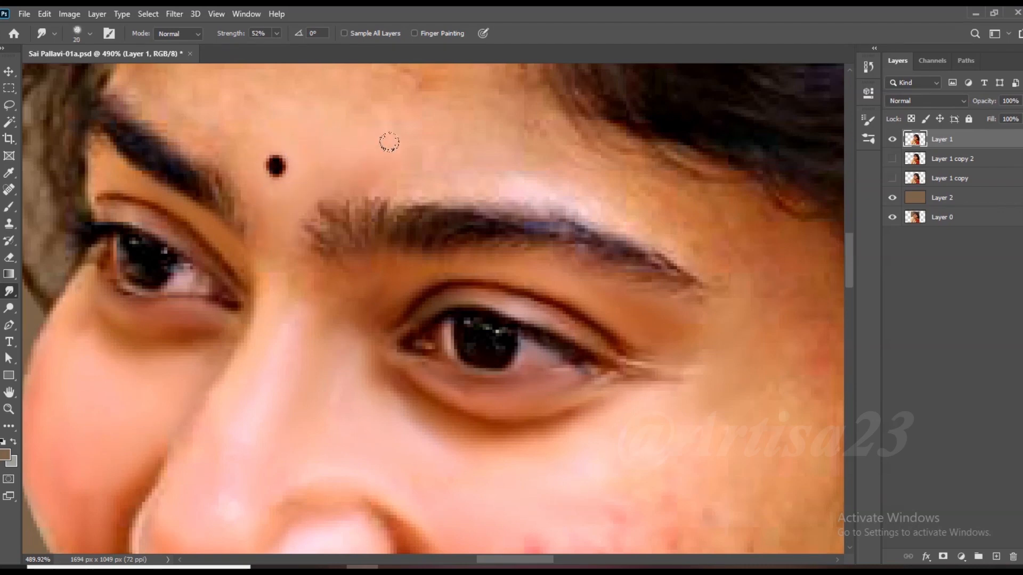
key(bracketright)
key(bracketright)
scroll(284, 213, down, 3)
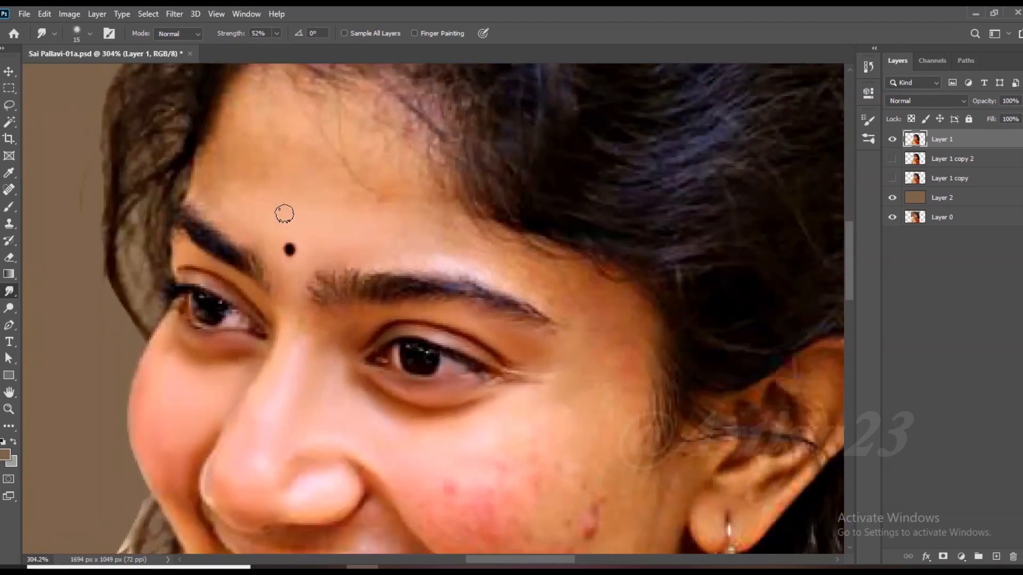
Smudge the upper forehead up to the hairline, blending away the fine stray hairs.
scroll(288, 187, up, 2)
key(bracketleft)
mouse_move(351, 234)
mouse_down()
mouse_move(359, 202)
mouse_move(349, 148)
mouse_move(300, 137)
mouse_up()
key(bracketright)
drag(190, 227, 211, 243)
mouse_move(389, 173)
mouse_down()
mouse_move(376, 149)
mouse_move(282, 116)
mouse_up()
key(bracketleft)
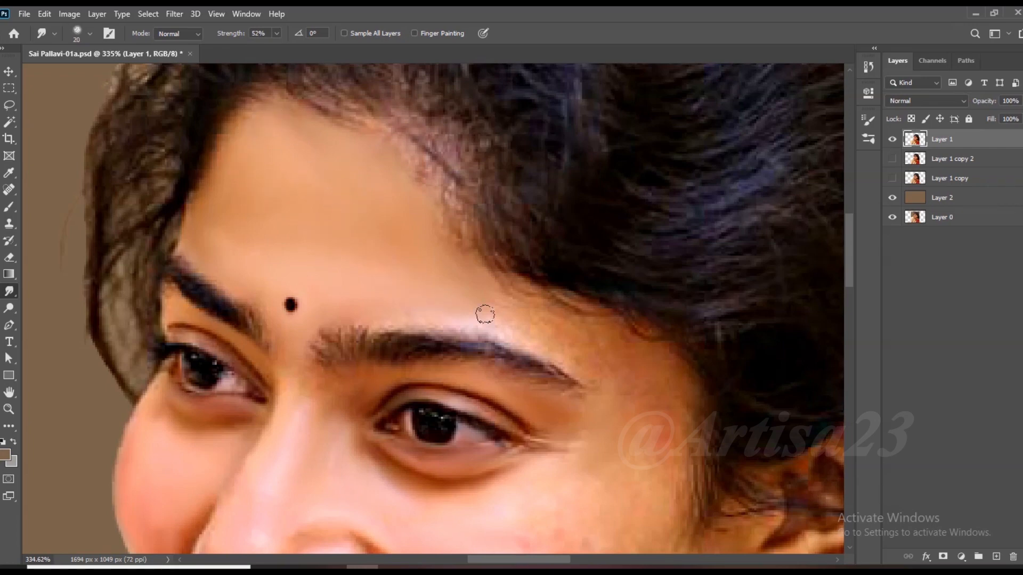
Enlarge the brush to 30 px and smudge the temple and the nearer cheek down to the jaw.
key(bracketright)
key(bracketright)
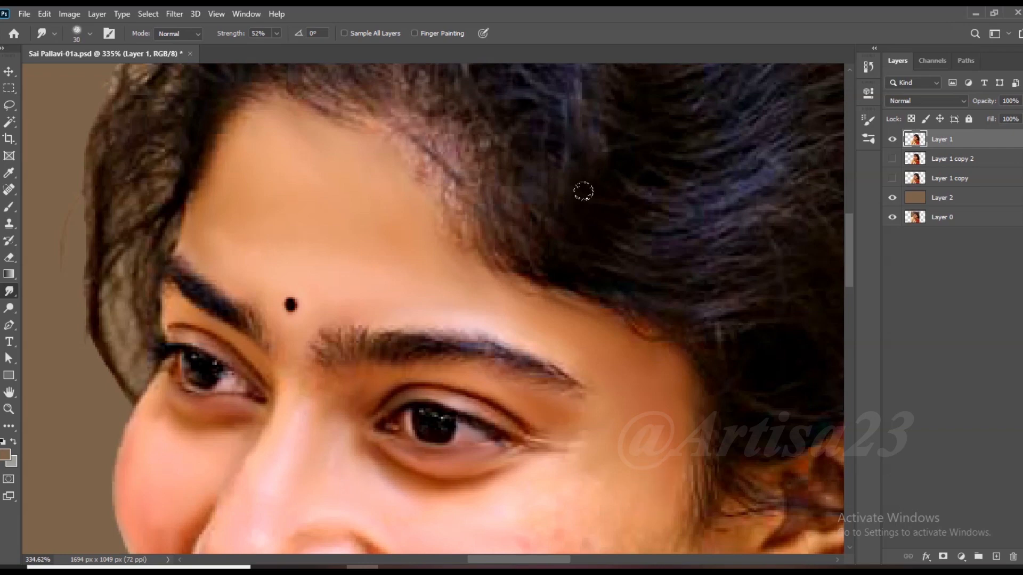
scroll(621, 286, down, 2)
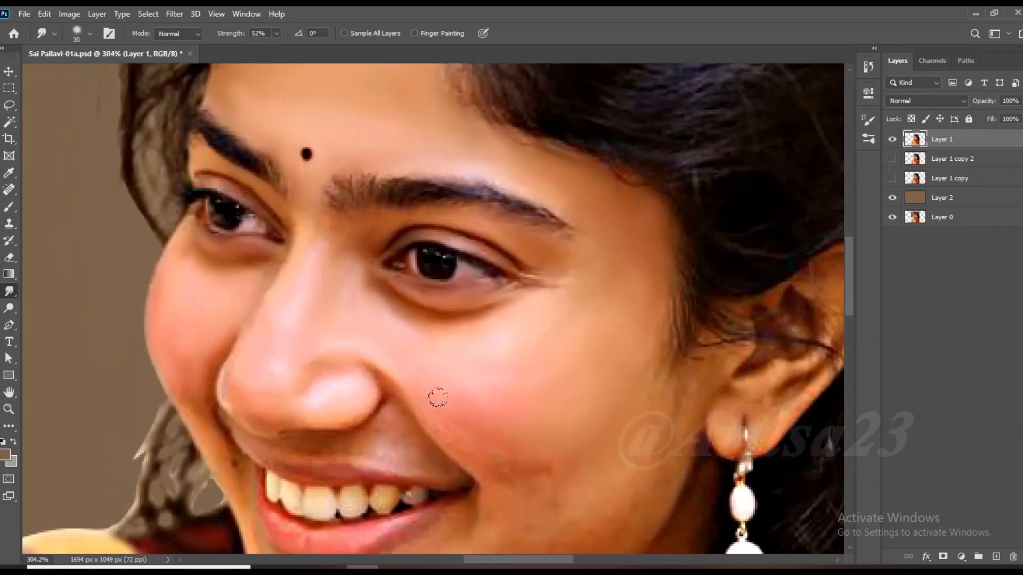
scroll(511, 442, up, 1)
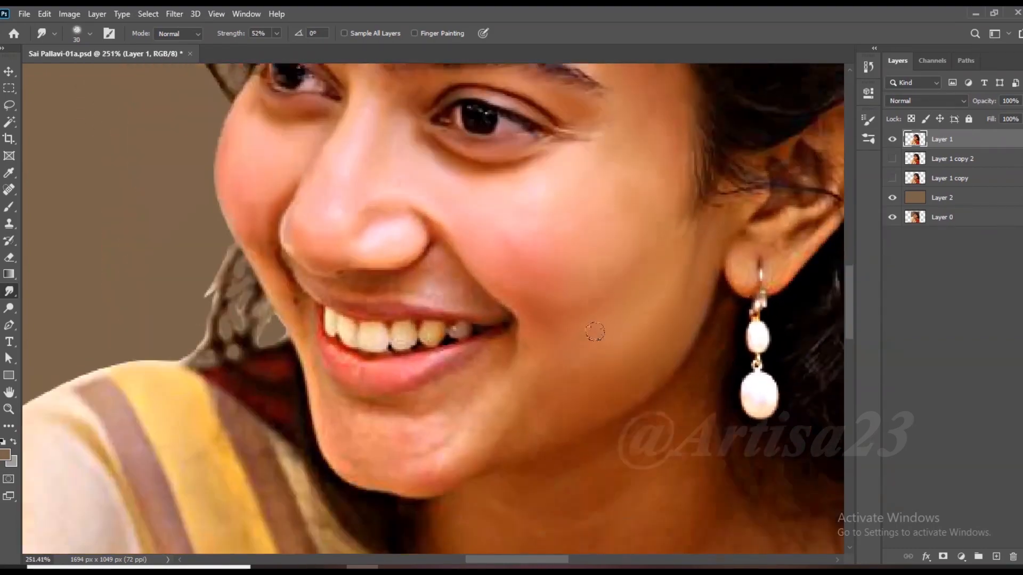
Smudge the chin and the skin beside the mouth with a 20 px brush.
scroll(595, 331, up, 2)
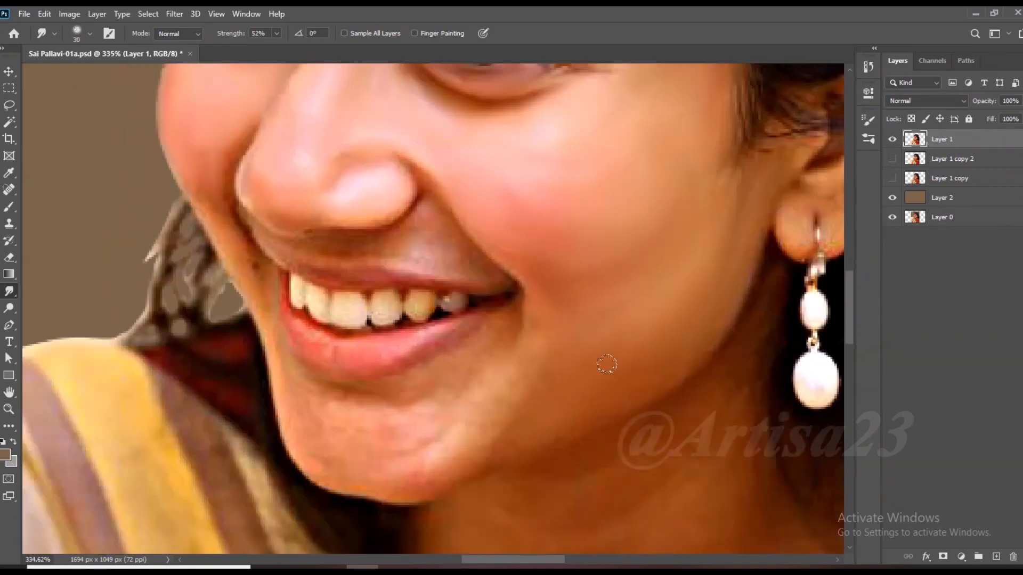
key(bracketleft)
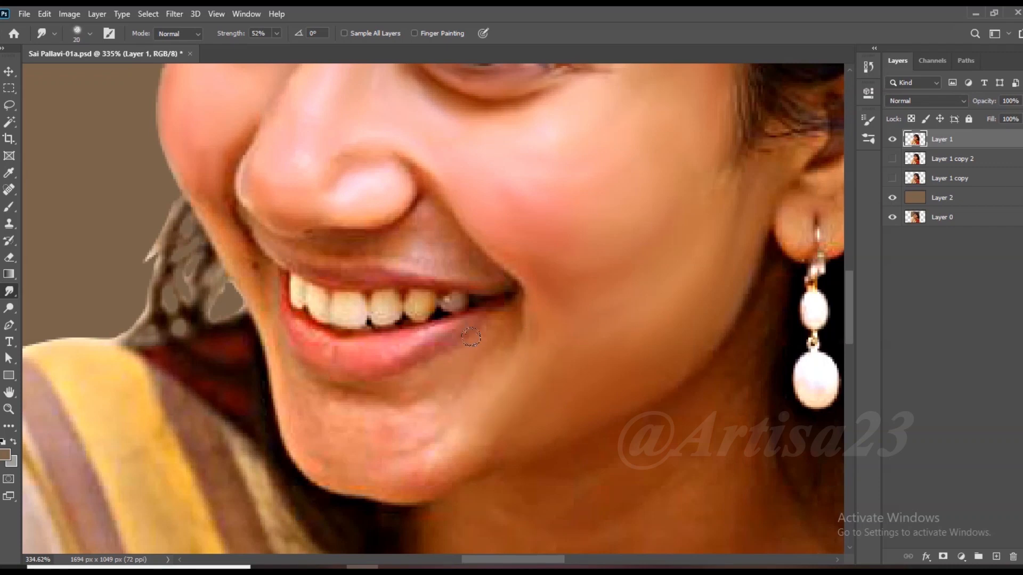
key(bracketleft)
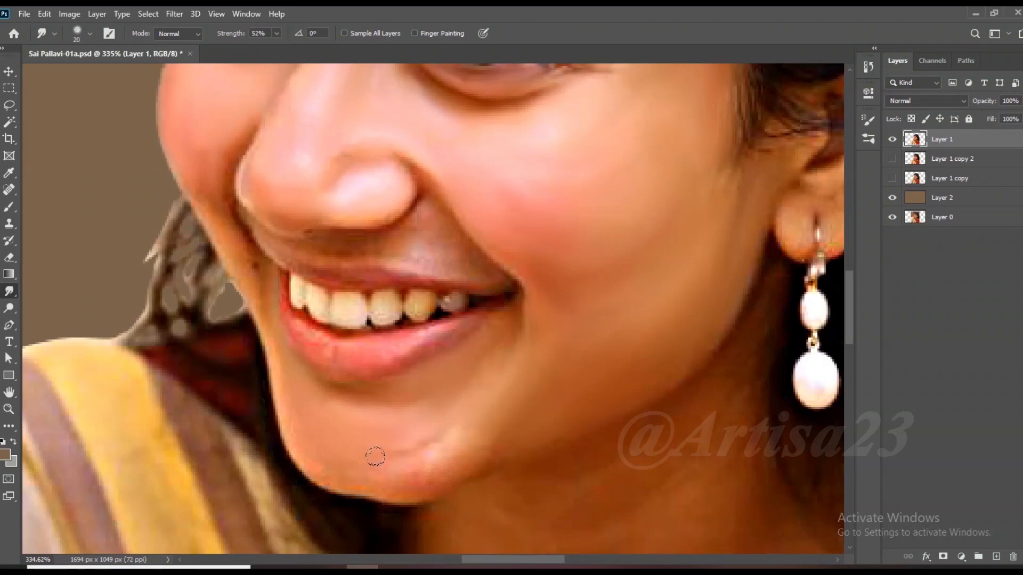
key(bracketright)
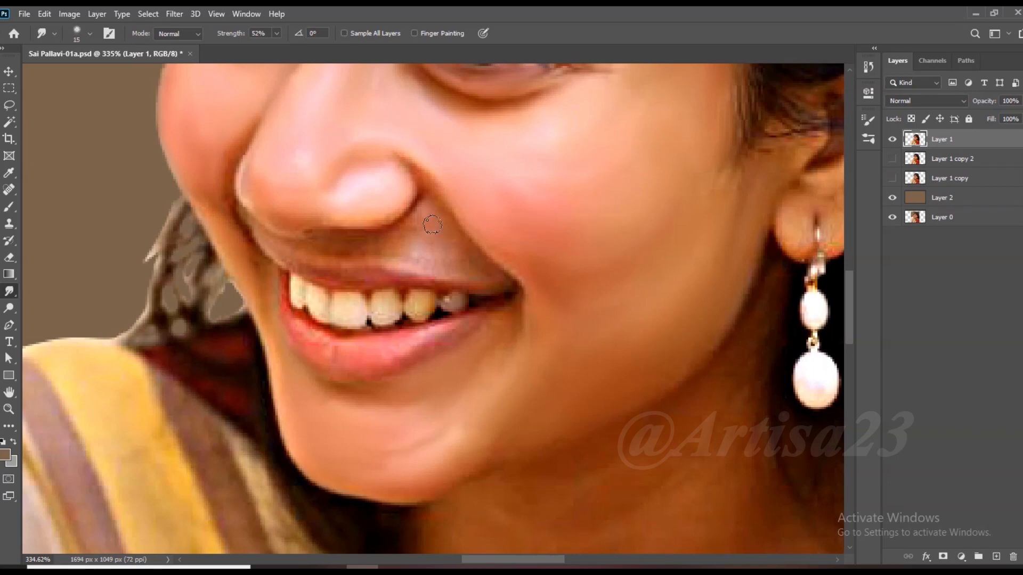
Smudge the upper lip and the skin between it and the nose, using brush sizes between 8 and 15 px.
key(bracketright)
scroll(425, 212, up, 2)
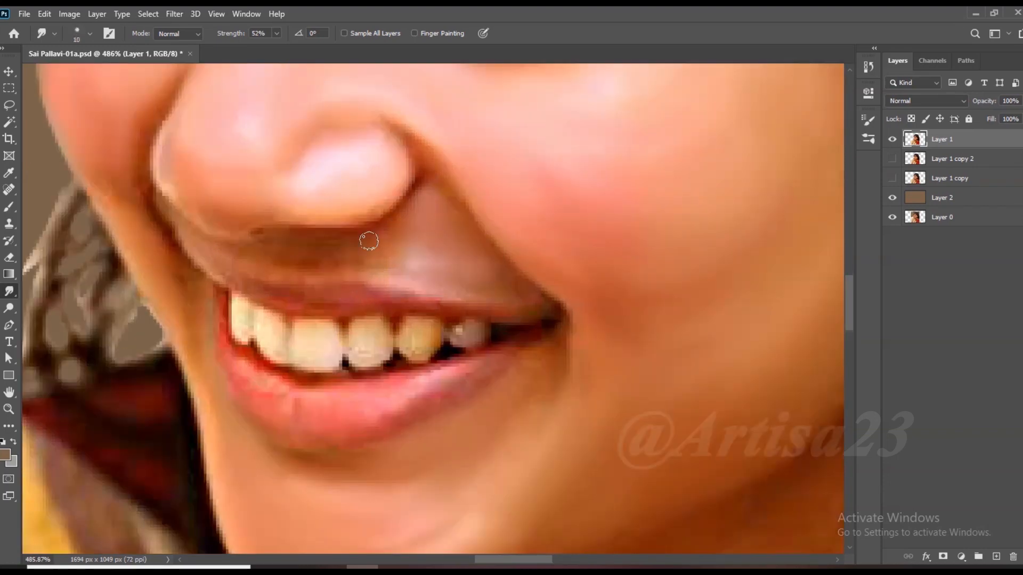
key(bracketright)
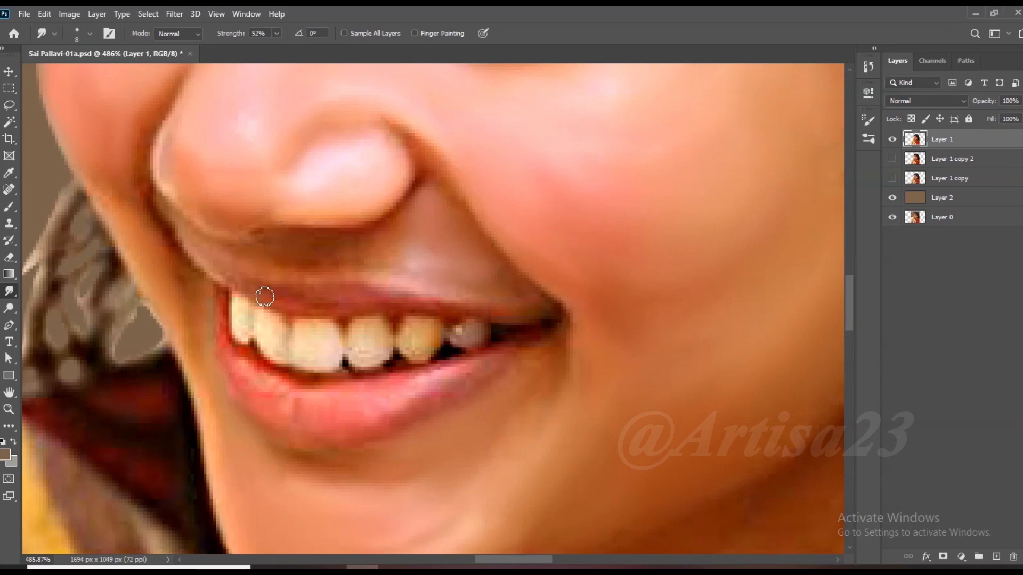
key(bracketright)
key(bracketright)
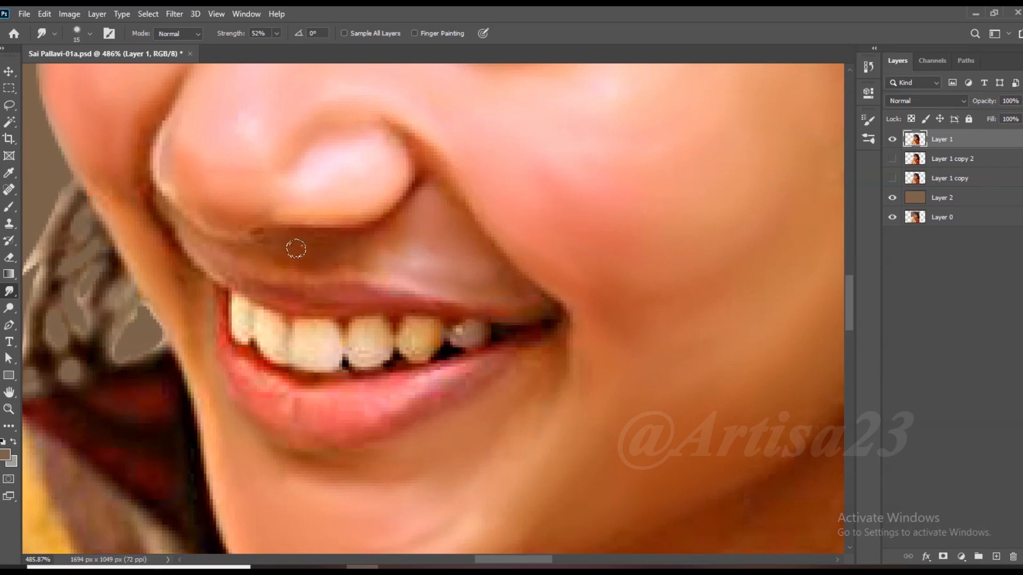
key(bracketright)
key(bracketright)
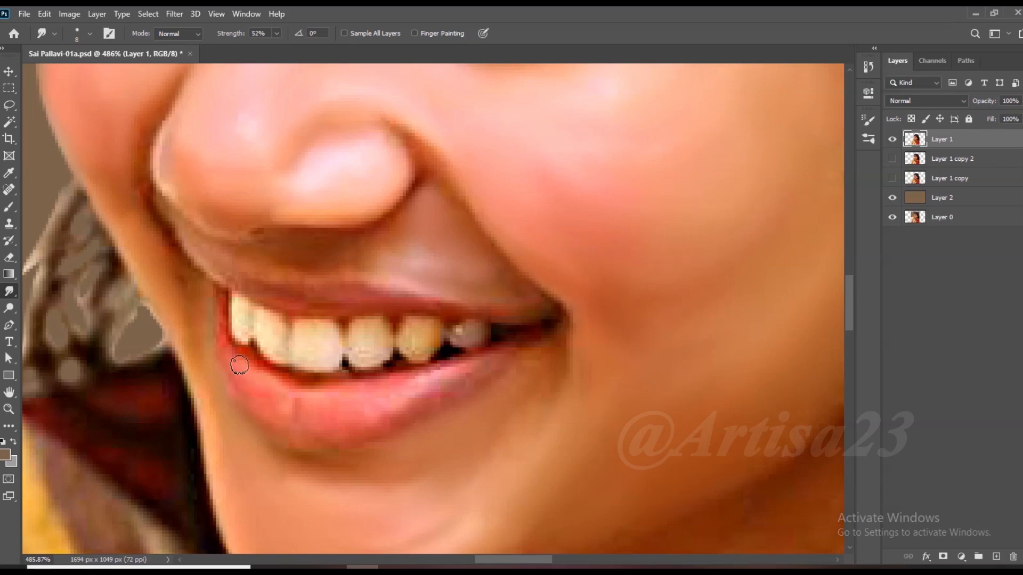
Smudge the teeth and lower lip with a brush of 8 to 10 px, and save the file.
key(bracketright)
mouse_move(327, 355)
mouse_down()
mouse_move(369, 363)
mouse_move(417, 335)
mouse_move(469, 335)
mouse_up()
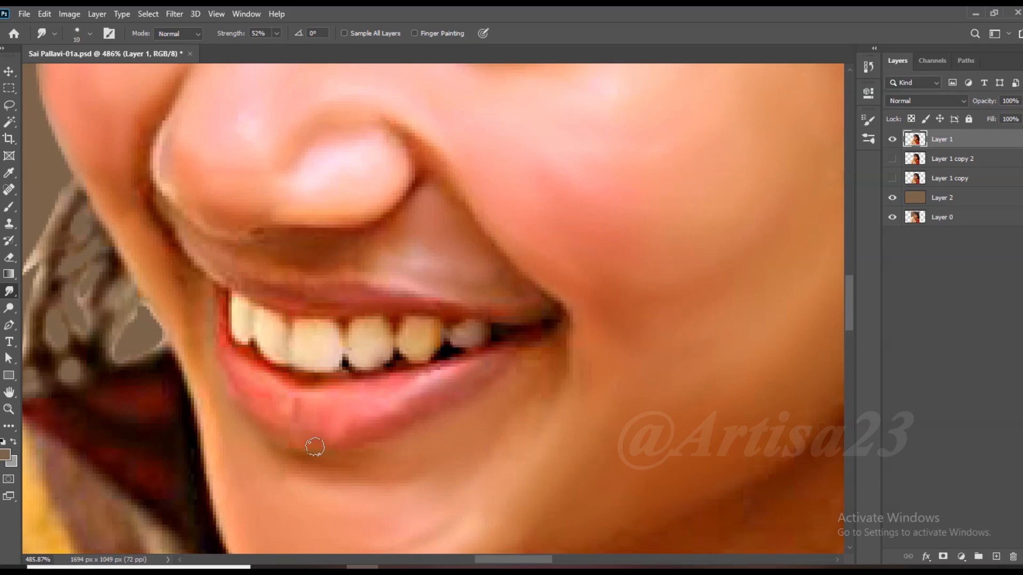
key(ctrl+0)
scroll(327, 259, up, 10)
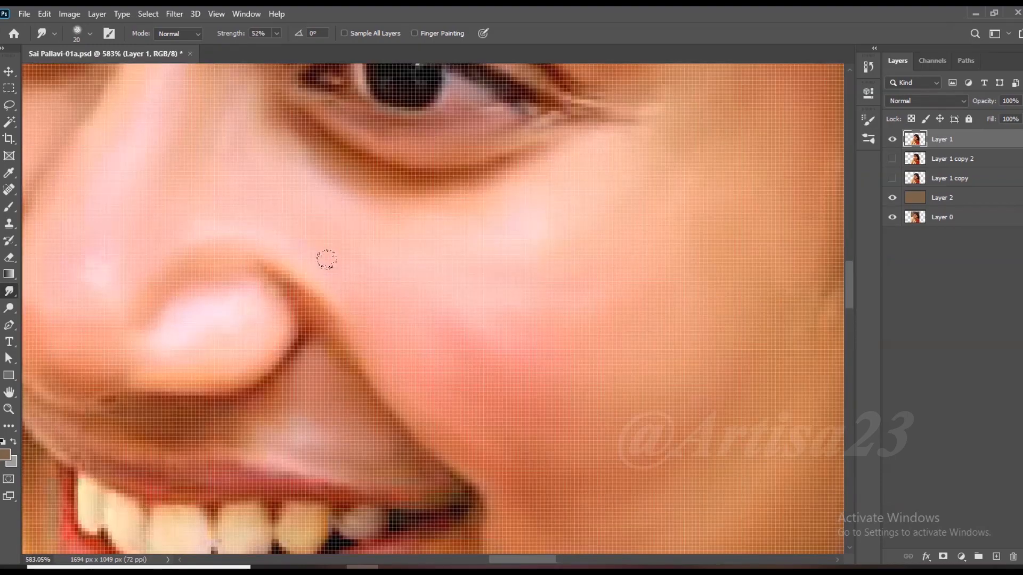
key(bracketright)
key(ctrl+0)
Smudge the nearer eyebrow and the skin along its edges into soft strokes with a 10 px brush.
scroll(406, 212, up, 8)
key(bracketleft)
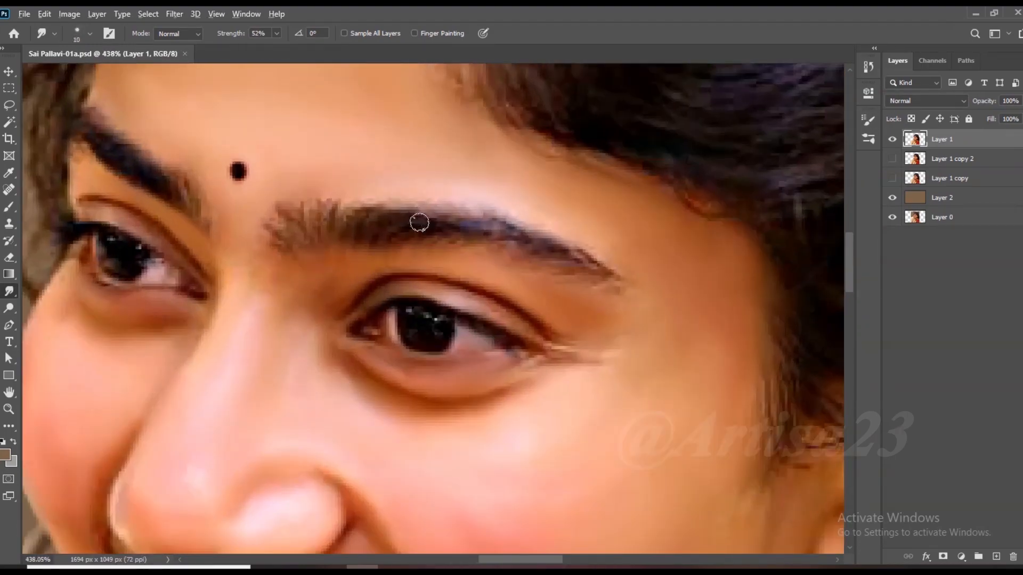
scroll(419, 223, up, 2)
drag(405, 219, 461, 224)
mouse_move(373, 207)
mouse_down()
mouse_move(493, 215)
mouse_move(610, 261)
mouse_up()
key(bracketright)
mouse_move(334, 237)
mouse_down()
mouse_move(279, 206)
mouse_move(257, 211)
mouse_move(251, 243)
mouse_up()
mouse_move(289, 195)
mouse_down()
mouse_move(310, 199)
mouse_move(372, 182)
mouse_up()
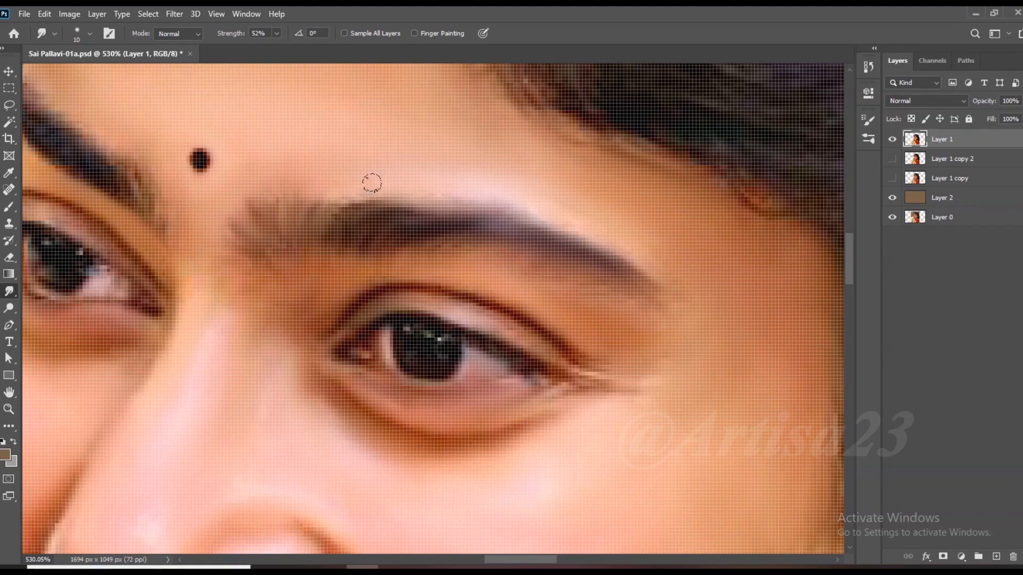
Smudge the farther eyebrow along its length with a 10 px brush.
scroll(226, 220, up, 2)
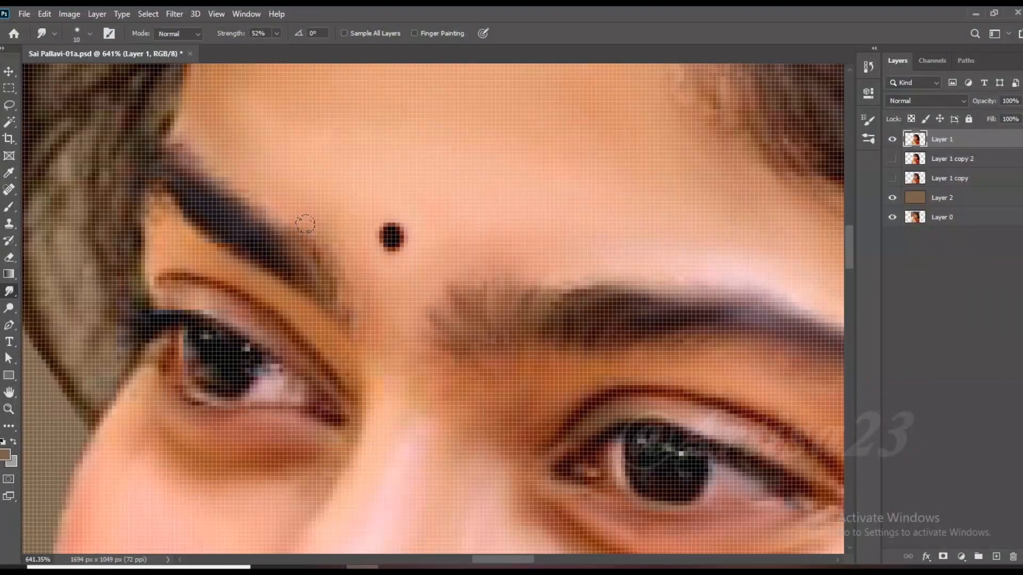
scroll(244, 235, up, 1)
scroll(244, 235, down, 2)
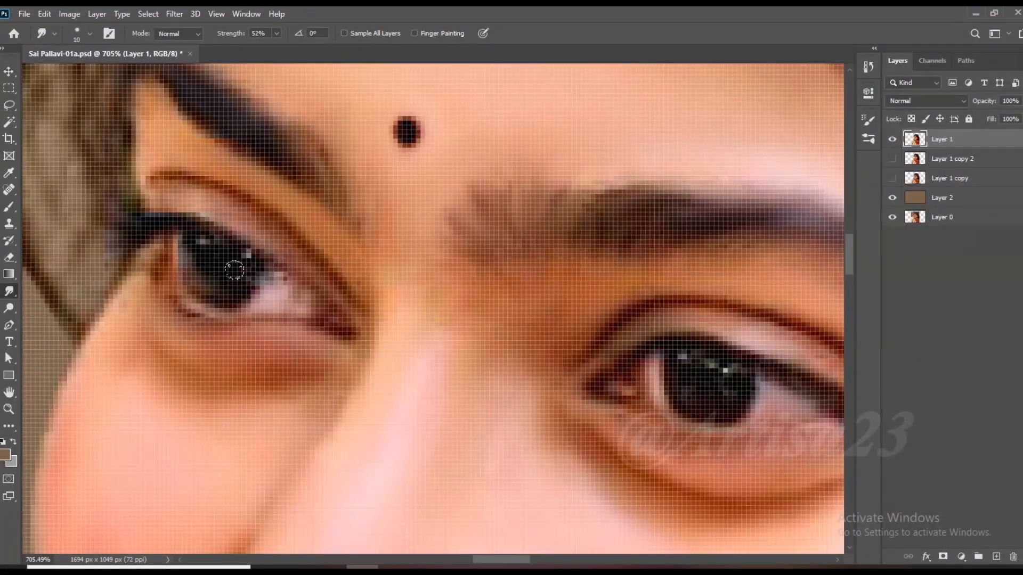
Erase the light background remnants along the outer edge of the hair beside the forehead with a small Eraser brush.
scroll(311, 275, down, 12)
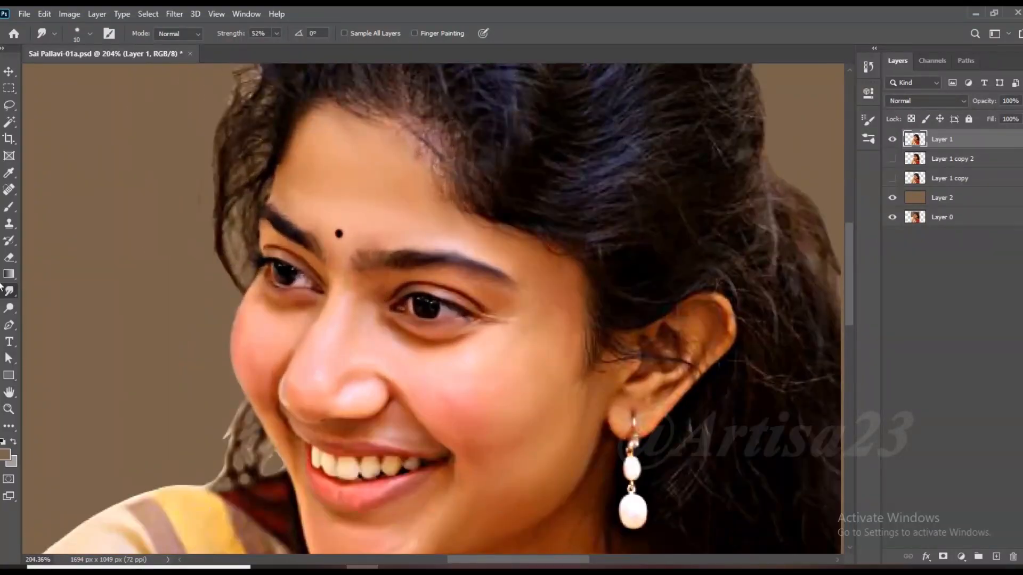
click(10, 258)
mouse_move(248, 252)
mouse_down()
mouse_move(228, 240)
mouse_move(248, 317)
mouse_up()
scroll(252, 303, down, 8)
scroll(239, 194, up, 9)
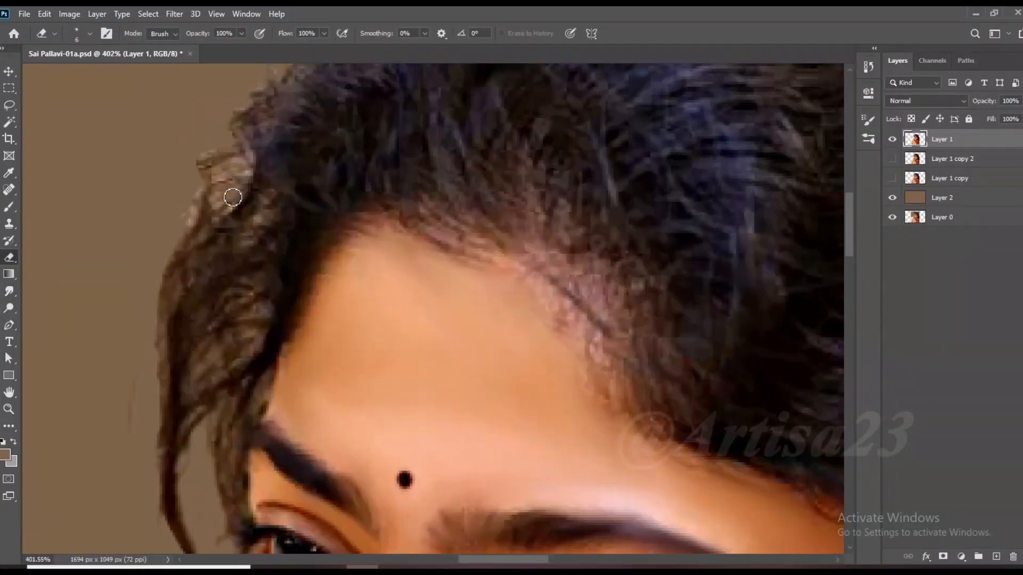
scroll(224, 176, down, 8)
Smudge the ear and the skin beside it, softening its folds, stray hair and rim, with a brush of 9 to 15 px.
click(9, 291)
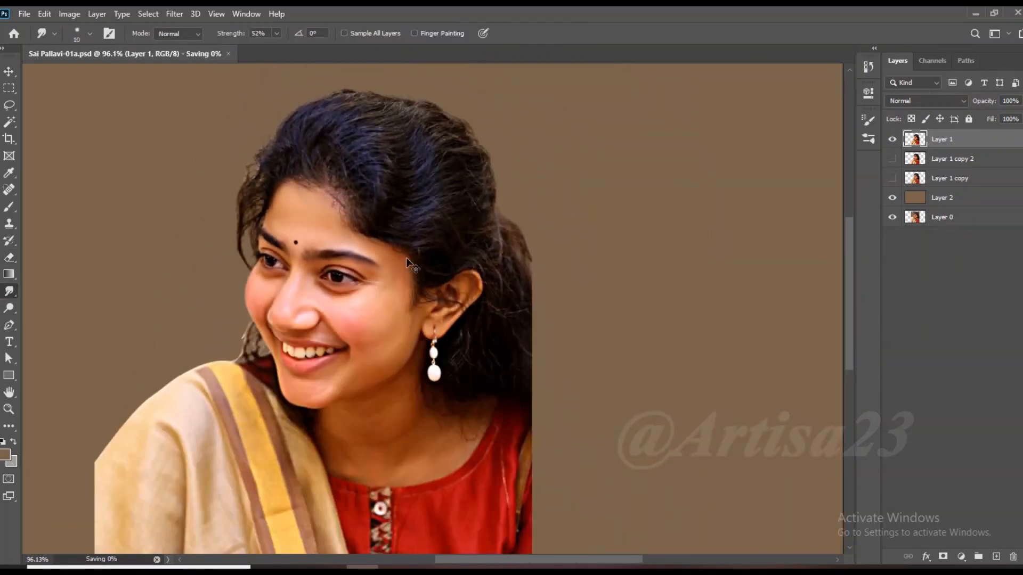
scroll(458, 266, up, 8)
key(bracketleft)
key(bracketright)
mouse_move(359, 400)
mouse_down()
mouse_move(405, 384)
mouse_move(328, 456)
mouse_up()
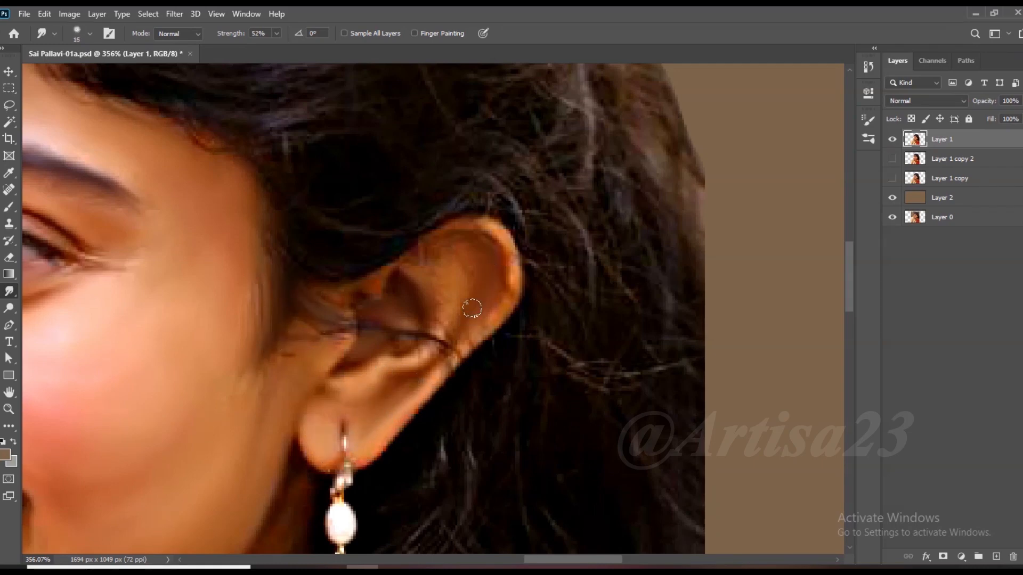
key(bracketleft)
mouse_move(455, 349)
mouse_down()
mouse_move(429, 356)
mouse_move(447, 348)
mouse_up()
drag(484, 239, 501, 308)
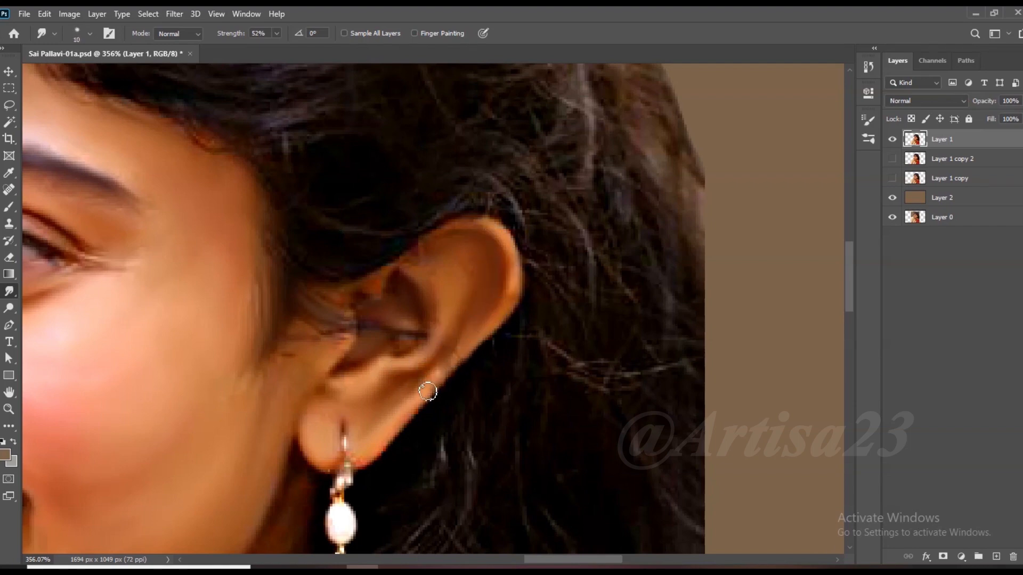
key(bracketright)
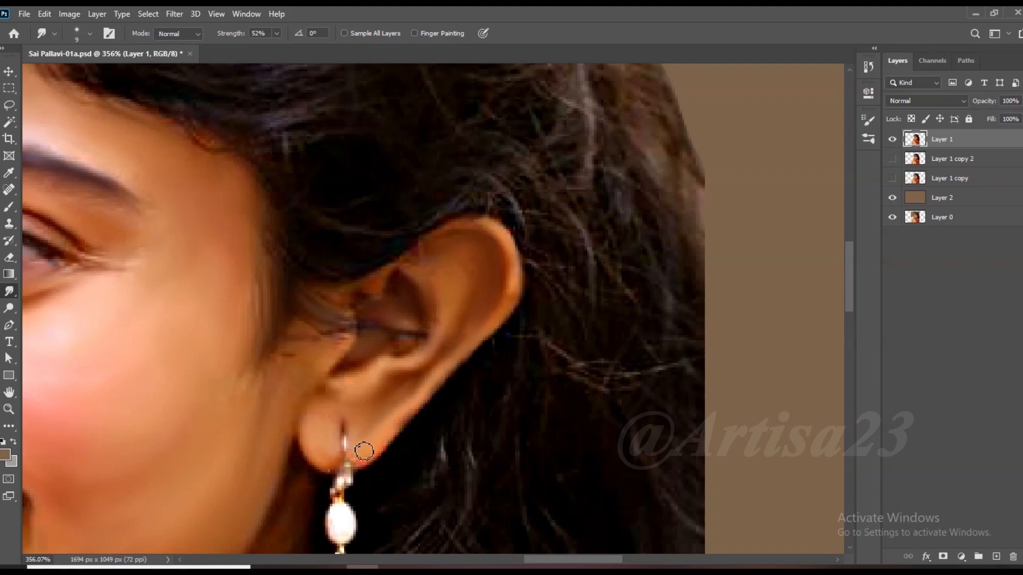
Smudge the neck skin below the jaw into smooth tones with a 35 px brush.
key(ctrl+0)
scroll(386, 433, up, 8)
key(bracketright)
key(bracketright)
key(bracketright)
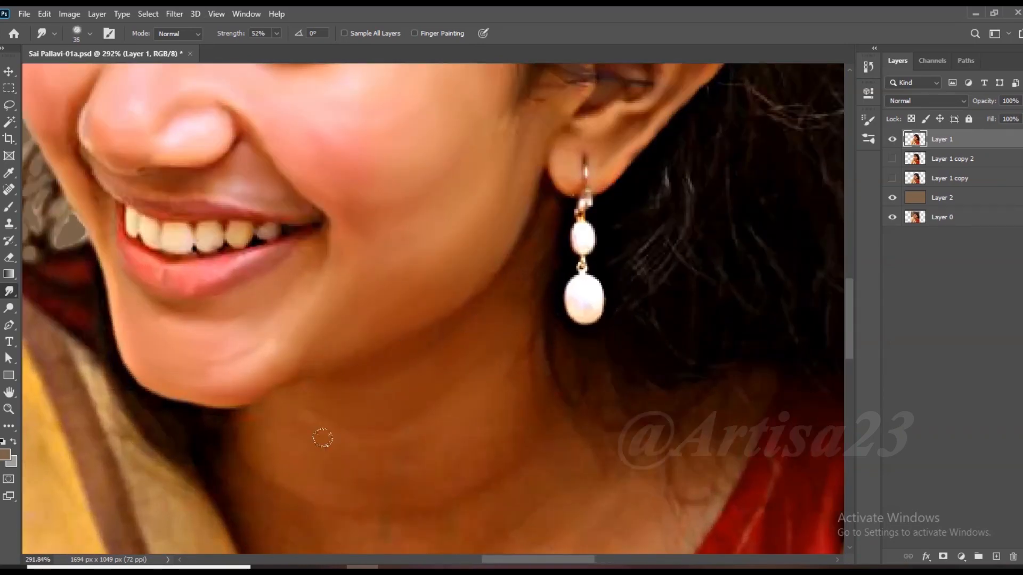
key(bracketleft)
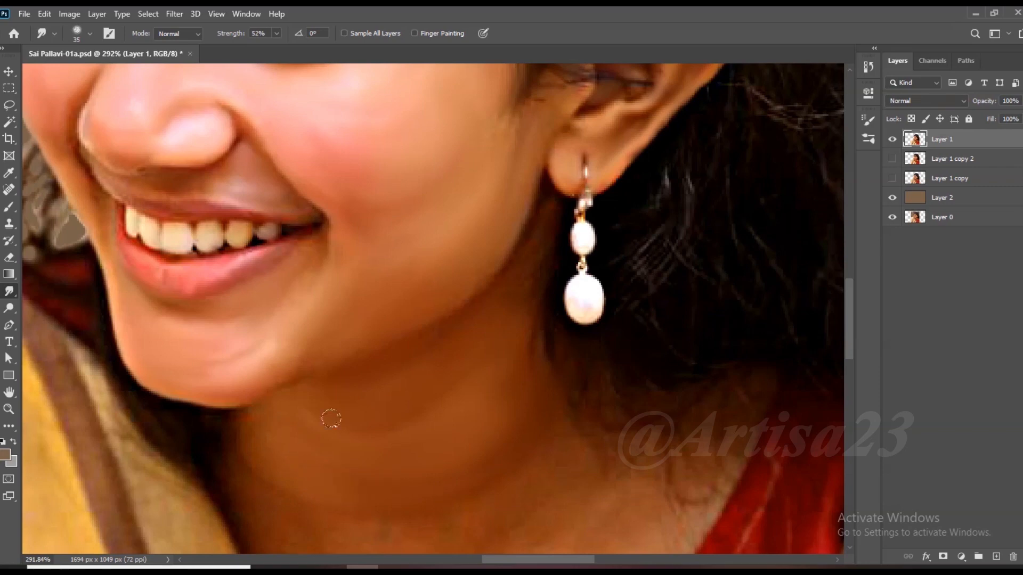
Smudge the lower neck and upper chest down to the neckline with a brush of 25 to 30 px.
scroll(331, 419, down, 2)
key(bracketleft)
key(bracketleft)
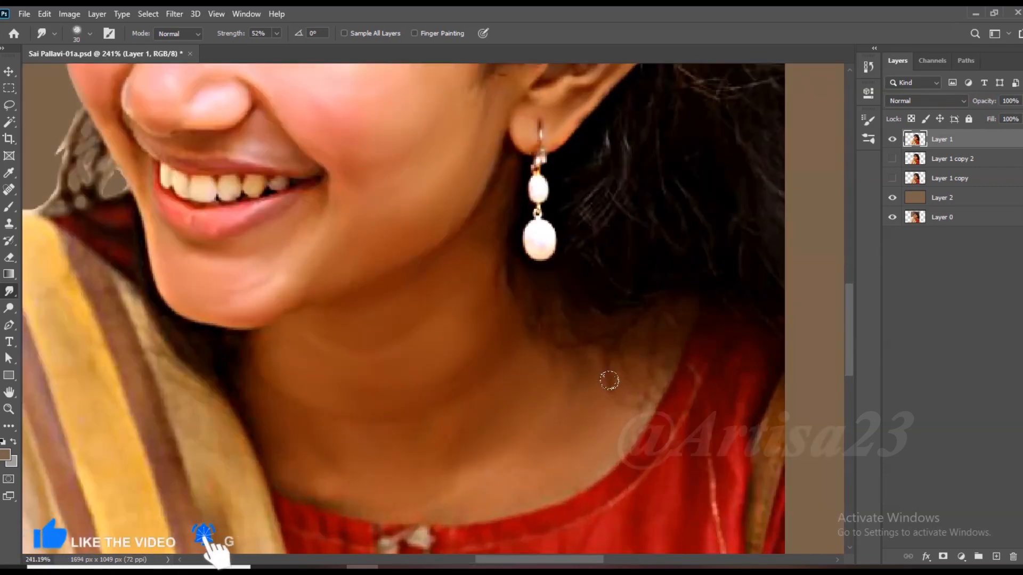
key(bracketright)
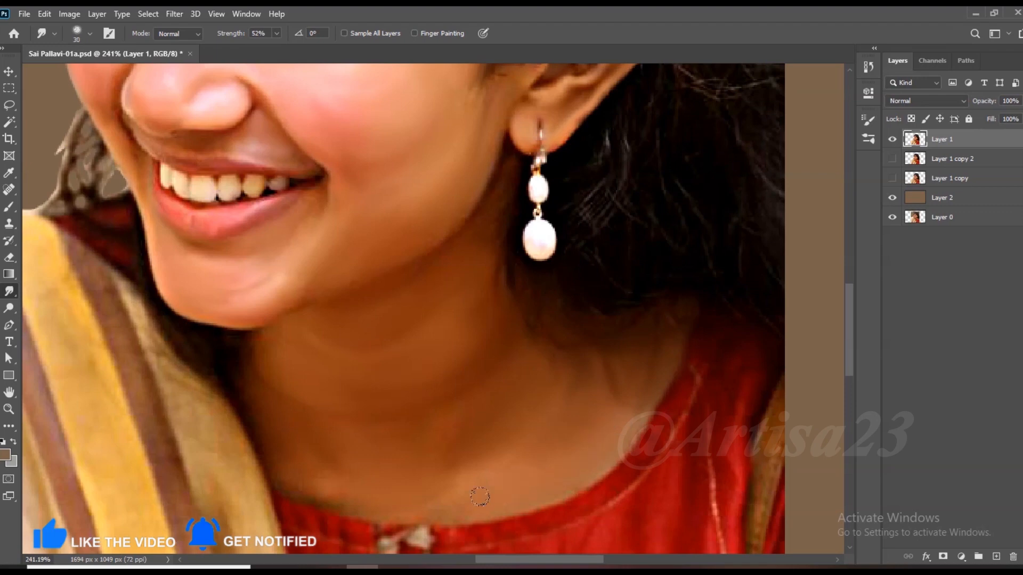
key(bracketleft)
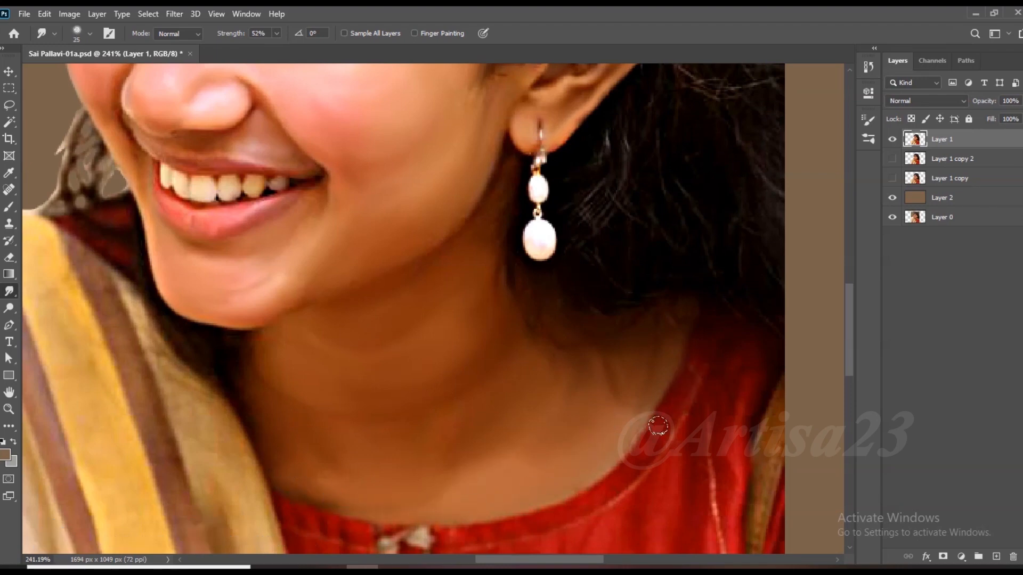
Smudge the neckline edge and the red fabric of the top with brushes of 10 to 60 px.
scroll(456, 392, up, 1)
drag(457, 392, 516, 308)
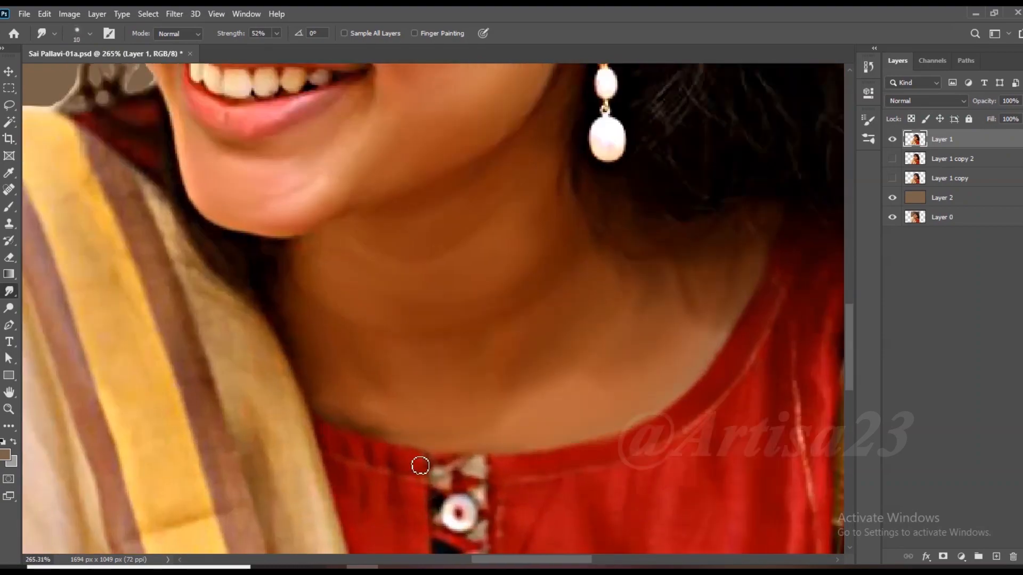
scroll(411, 498, down, 5)
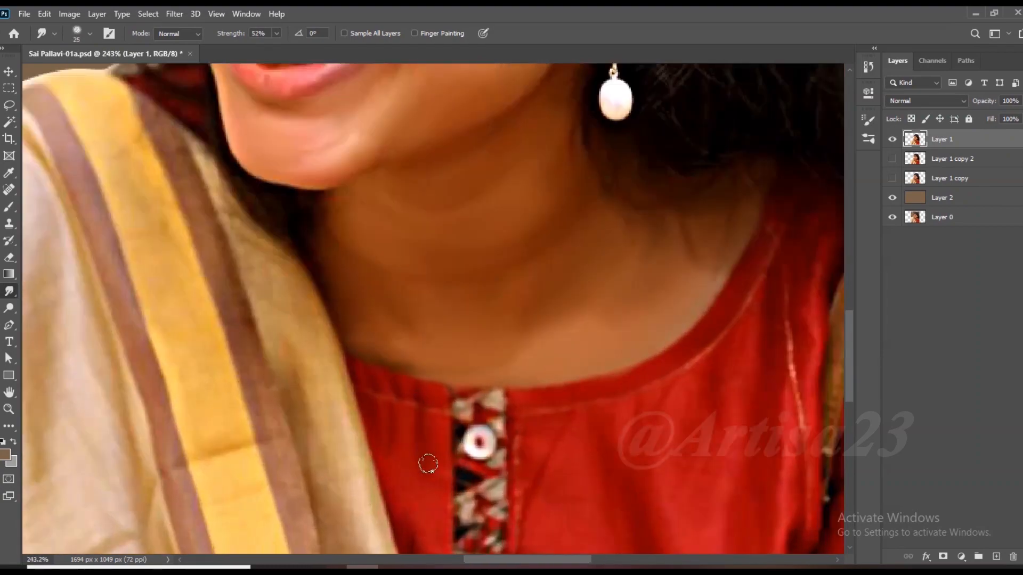
scroll(510, 411, up, 3)
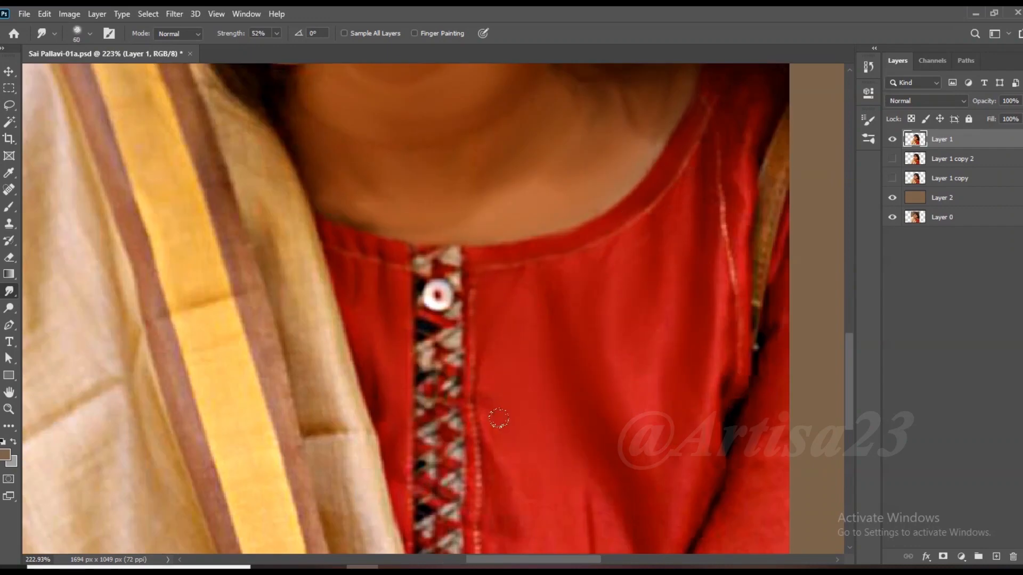
scroll(498, 452, down, 3)
scroll(612, 345, down, 4)
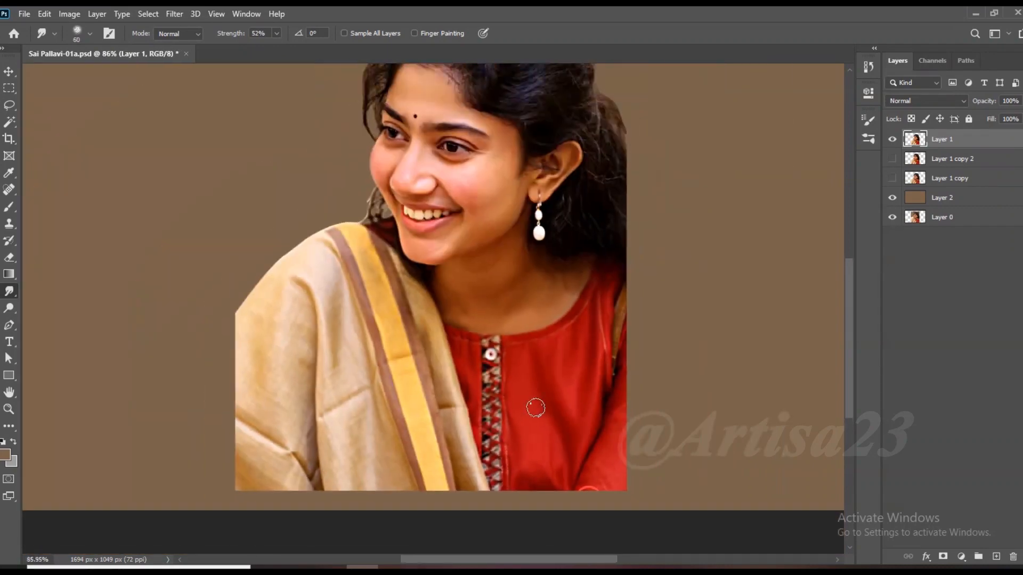
Smudge the hair on the crown and beside the forehead into flowing strands, using a brush of about 20 px.
scroll(445, 70, up, 4)
scroll(445, 70, up, 2)
scroll(409, 139, up, 2)
key(bracketleft)
mouse_move(410, 171)
mouse_down()
mouse_move(360, 203)
mouse_move(434, 136)
mouse_up()
mouse_move(292, 150)
mouse_down()
mouse_move(430, 113)
mouse_move(498, 112)
mouse_move(581, 149)
mouse_move(502, 193)
mouse_move(446, 201)
mouse_move(432, 247)
mouse_move(468, 283)
mouse_move(590, 194)
mouse_move(639, 218)
mouse_move(609, 146)
mouse_move(520, 112)
mouse_move(720, 187)
mouse_move(703, 232)
mouse_move(607, 310)
mouse_move(571, 388)
mouse_move(521, 343)
mouse_move(477, 368)
mouse_move(430, 376)
mouse_move(594, 433)
mouse_move(710, 338)
mouse_move(771, 345)
mouse_move(693, 427)
mouse_up()
key(bracketright)
key(bracketleft)
key(bracketright)
mouse_move(389, 315)
mouse_down()
mouse_move(350, 256)
mouse_move(307, 270)
mouse_up()
key(bracketleft)
drag(250, 214, 254, 291)
mouse_move(226, 229)
mouse_down()
mouse_move(188, 259)
mouse_move(178, 330)
mouse_move(143, 359)
mouse_move(201, 367)
mouse_move(187, 418)
mouse_move(195, 295)
mouse_move(164, 305)
mouse_move(182, 272)
mouse_move(162, 306)
mouse_move(215, 267)
mouse_move(219, 224)
mouse_up()
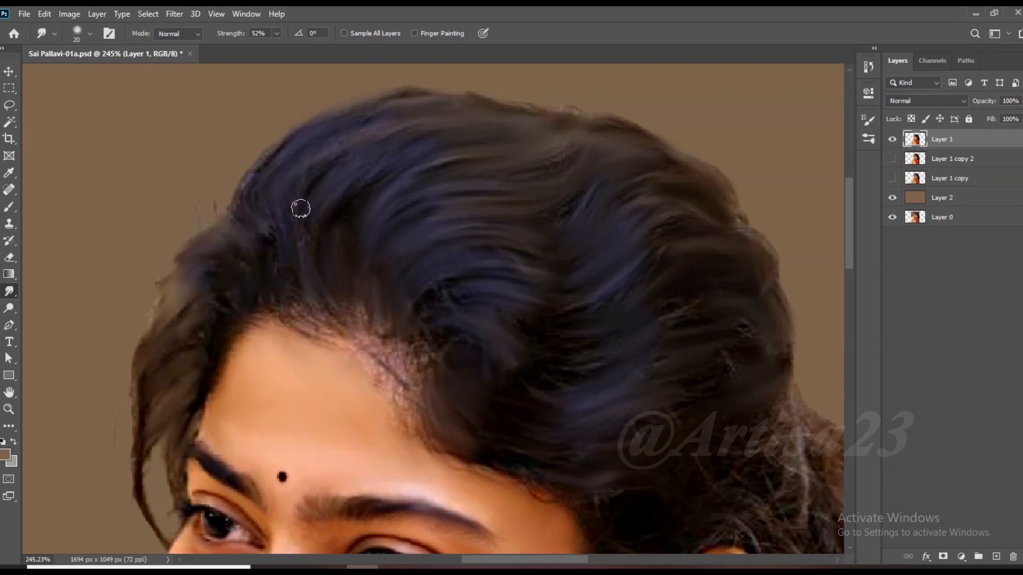
Smudge the hairline along the forehead so hair and skin blend, using a 20 px brush.
scroll(301, 209, up, 2)
mouse_move(334, 323)
mouse_down()
mouse_move(383, 334)
mouse_move(388, 314)
mouse_move(447, 324)
mouse_move(465, 347)
mouse_move(445, 361)
mouse_move(444, 445)
mouse_move(422, 343)
mouse_move(403, 386)
mouse_move(385, 369)
mouse_move(409, 343)
mouse_move(437, 348)
mouse_move(480, 480)
mouse_move(408, 418)
mouse_up()
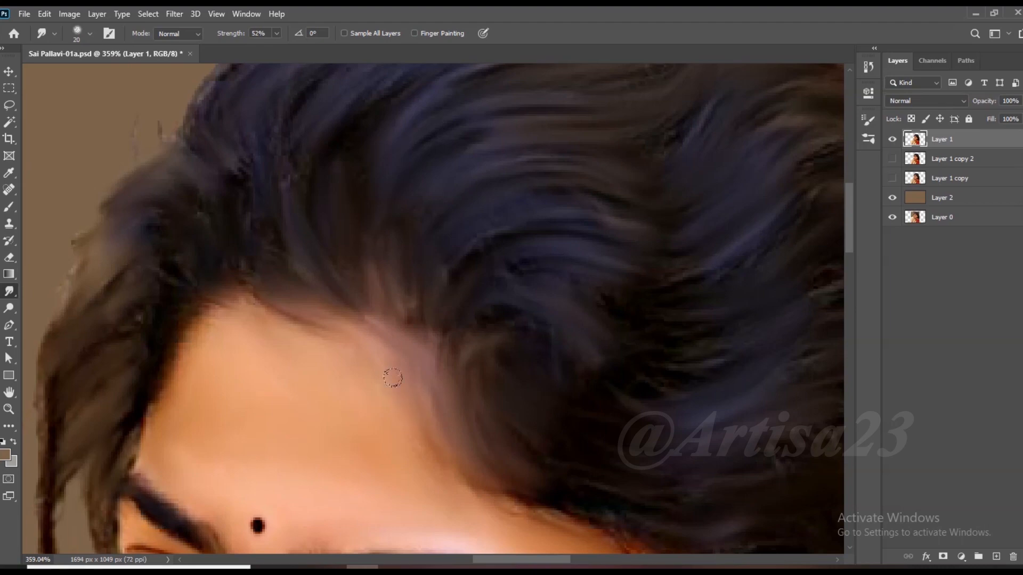
scroll(352, 290, down, 2)
scroll(230, 345, down, 1)
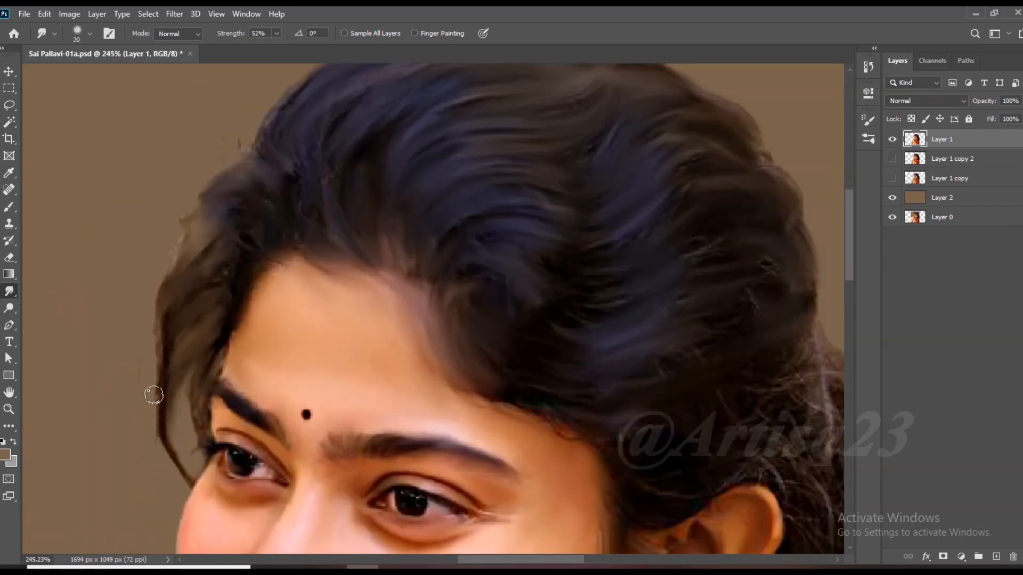
Smudge the hair behind the ear outward past its straight cut edge with a brush of 25 to 60 px.
scroll(195, 238, up, 1)
key(h)
drag(195, 238, 505, 340)
key(bracketright)
key(bracketright)
key(bracketright)
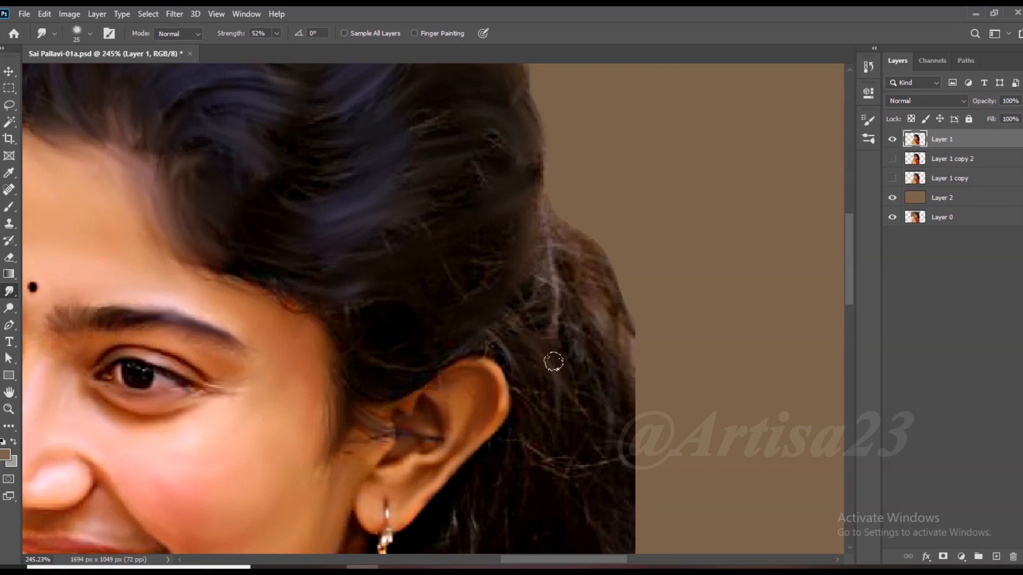
drag(616, 321, 658, 381)
drag(566, 243, 616, 415)
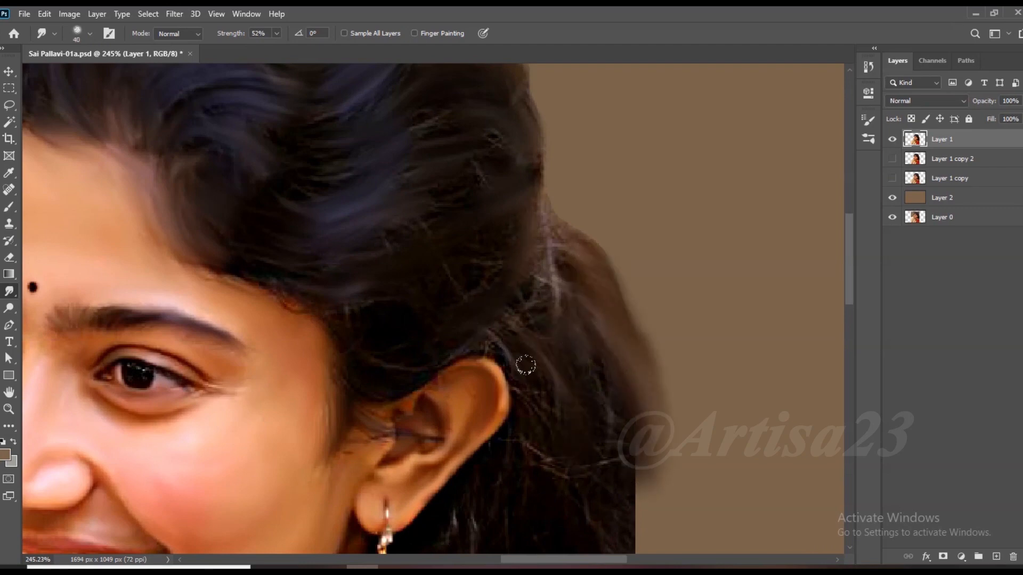
scroll(554, 266, down, 2)
scroll(612, 389, down, 2)
key(bracketright)
mouse_move(616, 423)
mouse_down()
mouse_move(628, 466)
mouse_move(615, 338)
mouse_move(645, 445)
mouse_up()
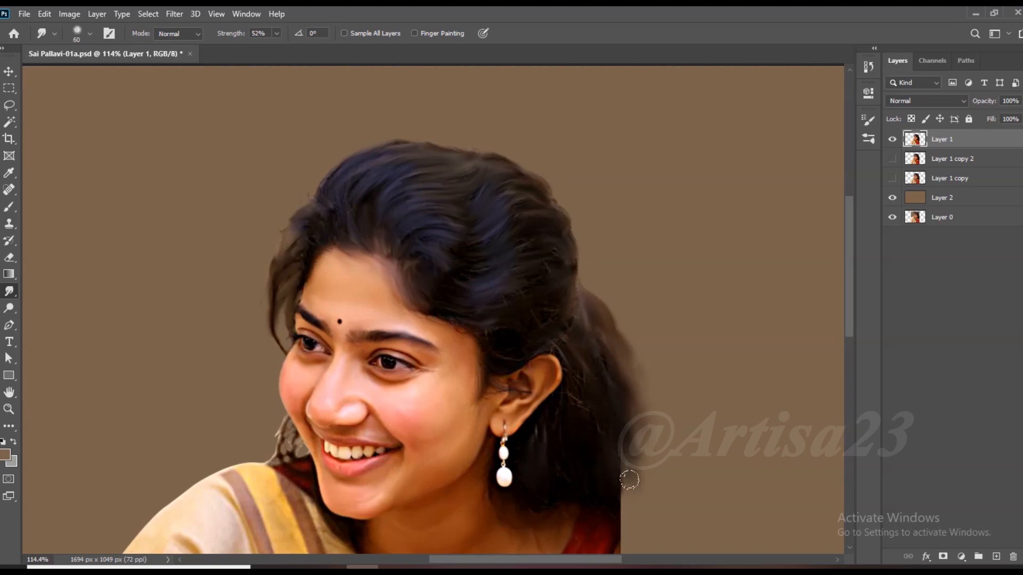
Smudge the lower ends of the back hair and the shoulder edge into the background with a 45 px brush.
scroll(629, 480, up, 1)
scroll(613, 437, down, 3)
drag(590, 320, 586, 312)
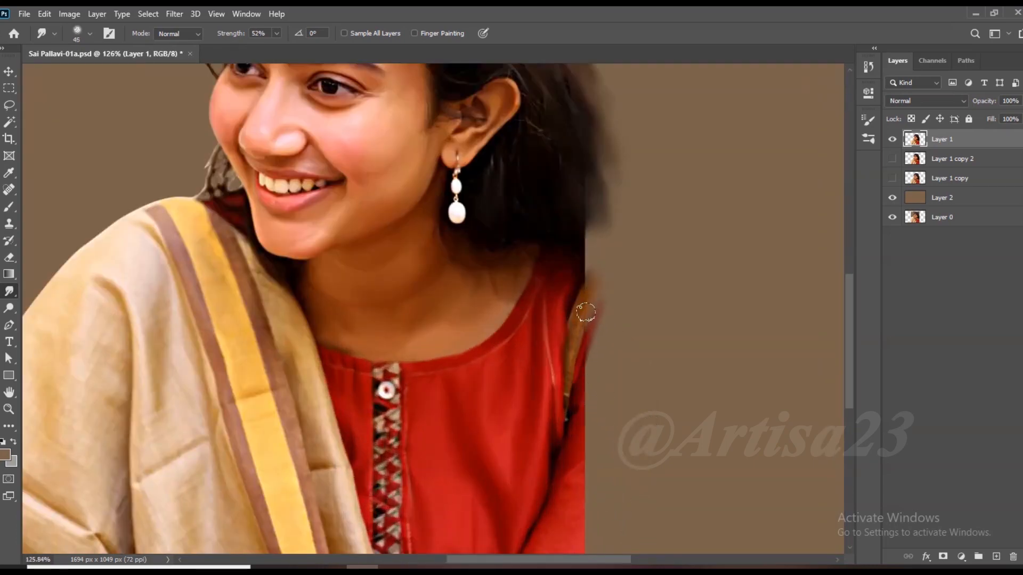
mouse_move(604, 271)
mouse_down()
mouse_move(586, 257)
mouse_move(613, 243)
mouse_move(587, 217)
mouse_move(604, 259)
mouse_up()
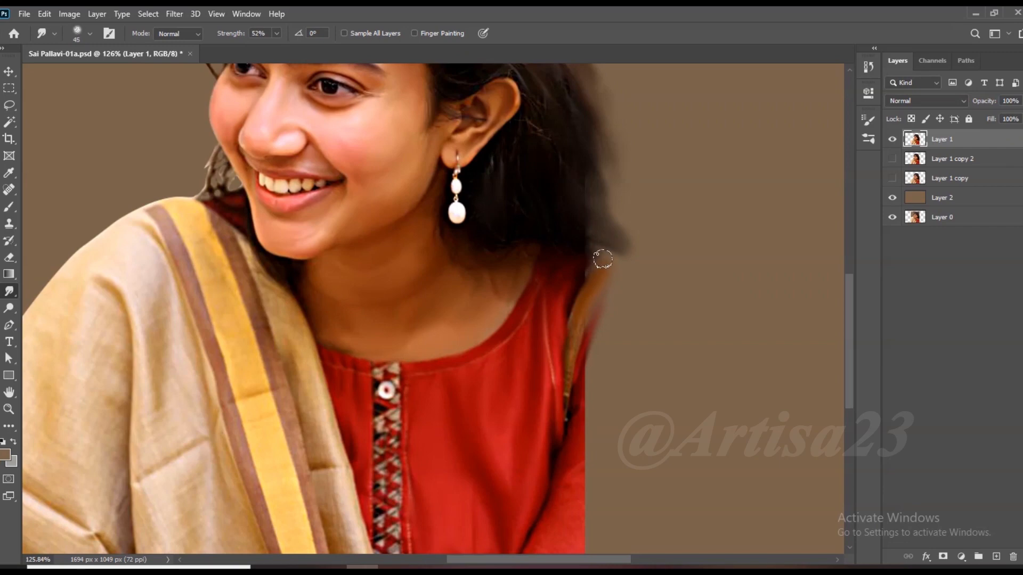
mouse_move(599, 310)
mouse_down()
mouse_move(615, 327)
mouse_move(582, 406)
mouse_move(597, 230)
mouse_move(623, 208)
mouse_move(632, 261)
mouse_move(622, 171)
mouse_move(636, 240)
mouse_up()
Extend the red sleeve past its straight cut edge with broad smudge strokes, using a brush of 80 px or larger.
key(bracketright)
key(bracketright)
key(bracketright)
mouse_move(587, 419)
mouse_down()
mouse_move(585, 399)
mouse_move(598, 421)
mouse_move(616, 403)
mouse_move(633, 283)
mouse_up()
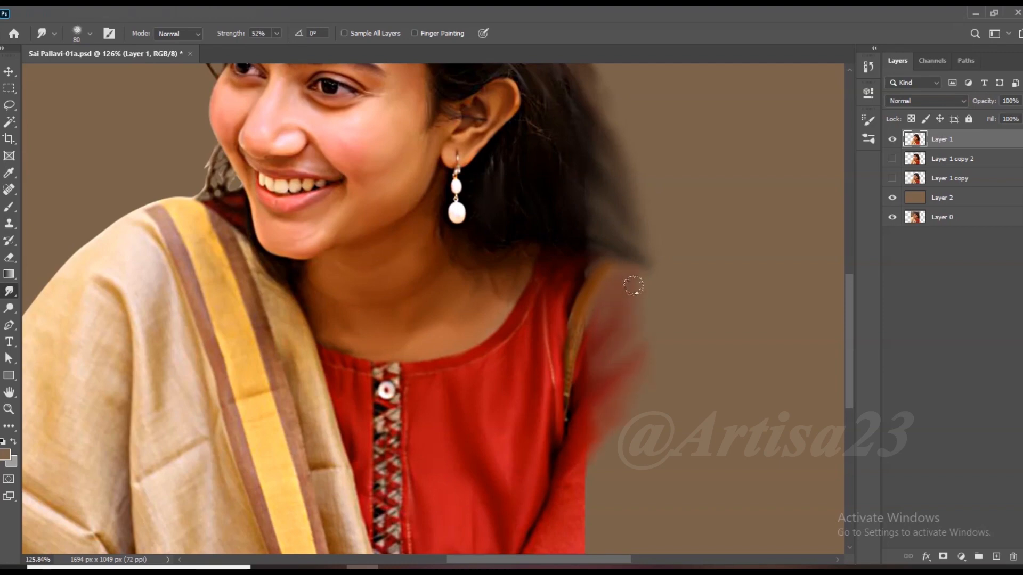
scroll(634, 288, down, 2)
key(bracketright)
mouse_move(621, 413)
mouse_down()
mouse_move(586, 496)
mouse_move(644, 389)
mouse_move(642, 311)
mouse_up()
Smudge the remaining loose strands behind the ear and earring with a brush of 45 to 80 px.
scroll(594, 296, up, 2)
key(bracketleft)
key(bracketleft)
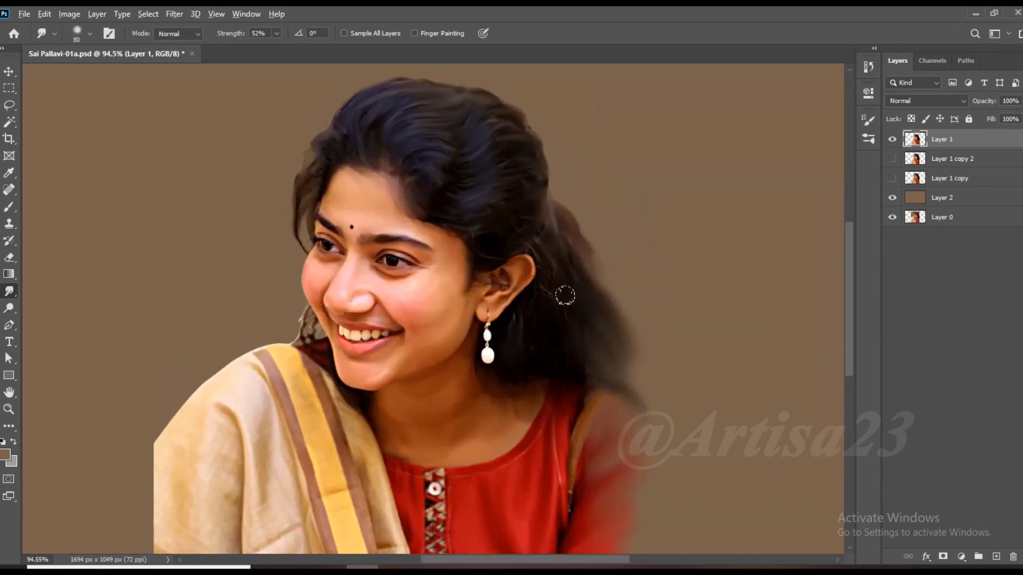
scroll(564, 294, up, 2)
key(bracketleft)
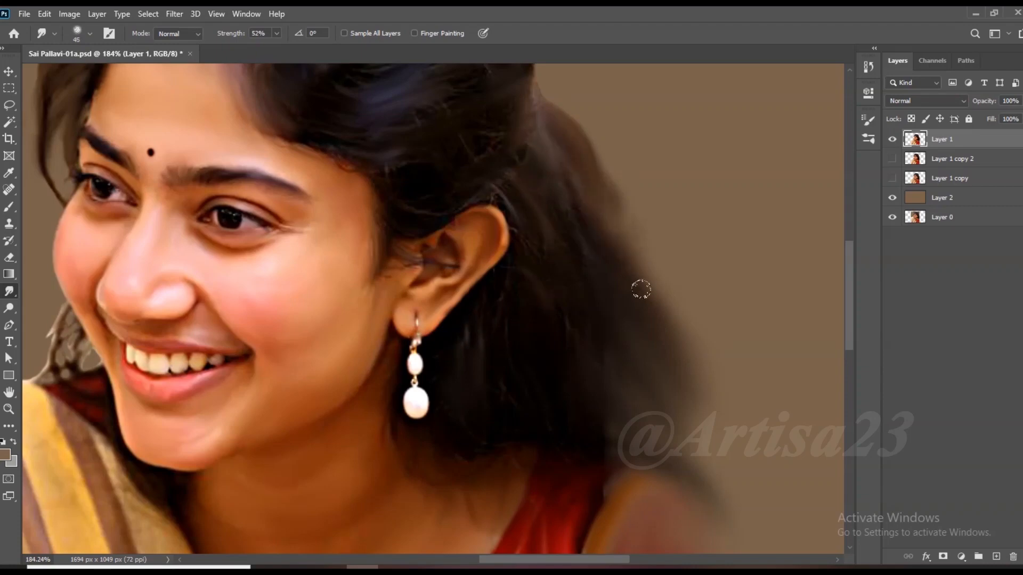
scroll(475, 182, up, 2)
scroll(466, 165, down, 3)
Smudge the shawl's yellow stripe, brown borders and inner edge along the fabric with a brush of 40 to 80 px.
scroll(520, 242, down, 3)
scroll(521, 242, up, 3)
key(bracketright)
mouse_move(447, 315)
mouse_down()
mouse_move(467, 302)
mouse_move(503, 493)
mouse_move(529, 513)
mouse_move(518, 399)
mouse_move(520, 452)
mouse_up()
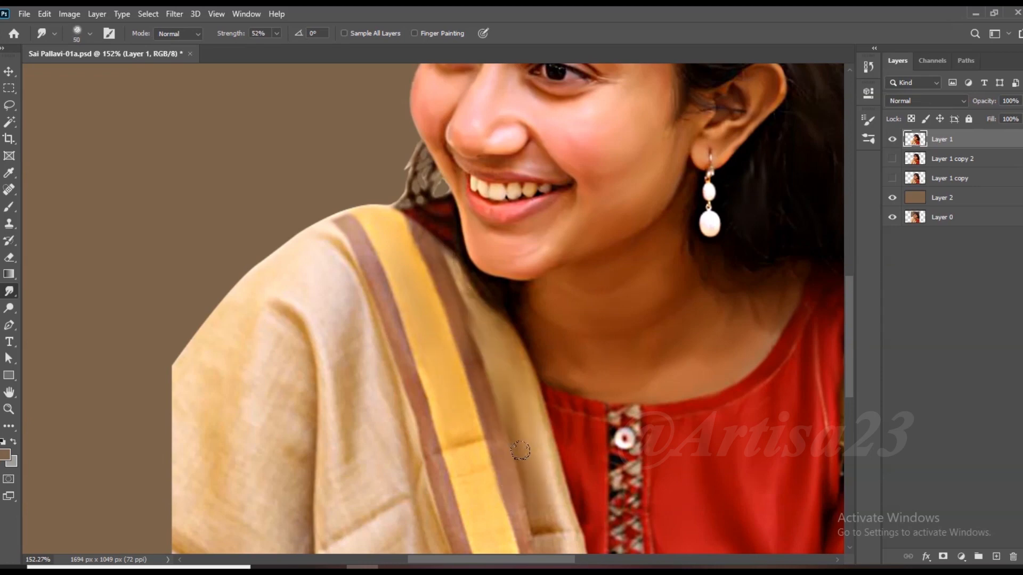
scroll(466, 461, down, 1)
key(bracketright)
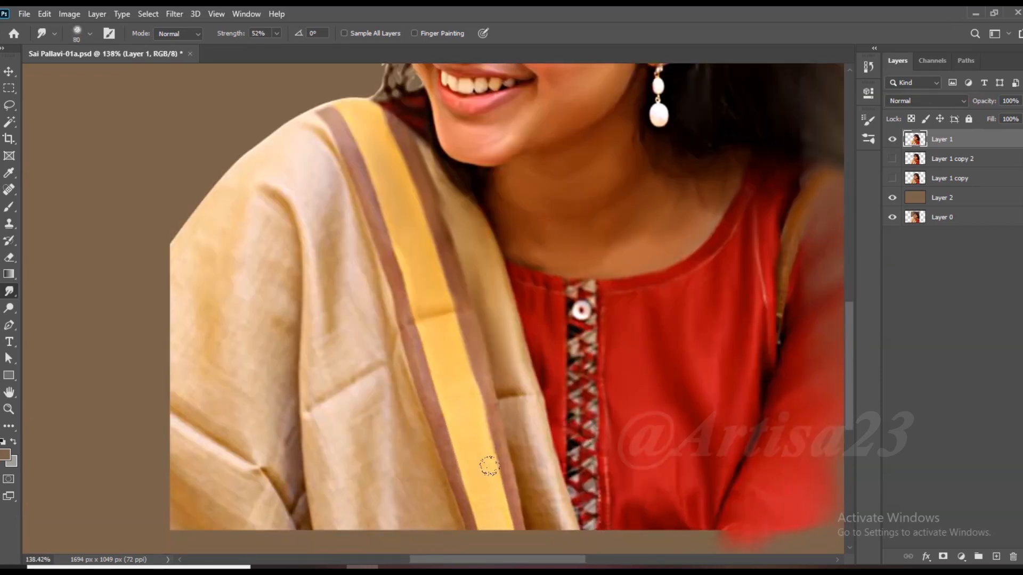
key(bracketleft)
drag(480, 362, 489, 340)
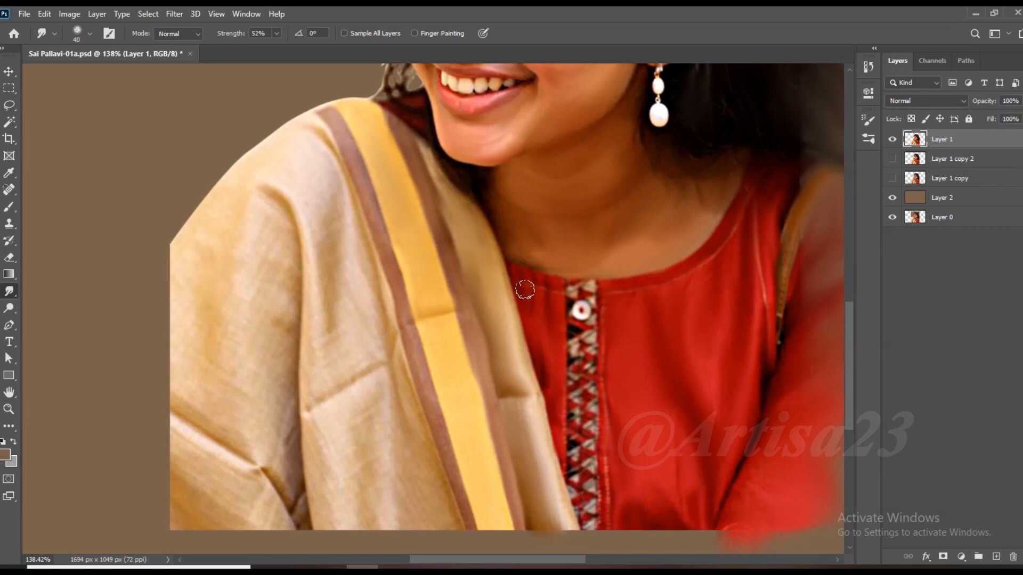
Smudge the beige shawl's shoulder folds into smooth shading with a brush of up to 80 px.
key(bracketright)
key(bracketright)
key(bracketright)
mouse_move(373, 139)
mouse_down()
mouse_move(341, 235)
mouse_move(313, 231)
mouse_up()
drag(320, 160, 298, 219)
key(bracketright)
key(bracketright)
key(bracketright)
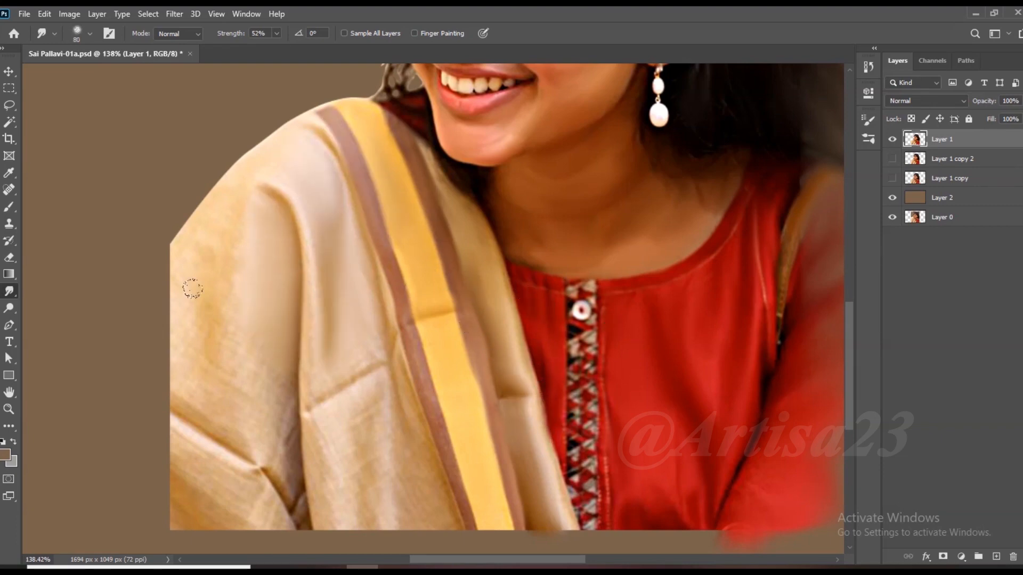
Smudge the shawl's straight outer edge into the background and smooth its lower folds, starting with an 80 px brush.
drag(224, 251, 141, 320)
drag(224, 320, 143, 416)
drag(224, 405, 149, 490)
scroll(200, 331, down, 1)
mouse_move(175, 367)
mouse_down()
mouse_move(135, 398)
mouse_move(139, 466)
mouse_move(245, 465)
mouse_move(240, 382)
mouse_move(204, 376)
mouse_move(201, 468)
mouse_move(294, 367)
mouse_move(302, 377)
mouse_move(329, 348)
mouse_up()
Smudge the bottom edge of the shawl and red top and the sleeve's outer edge with a brush of about 90 px.
key(bracketright)
mouse_move(371, 456)
mouse_down()
mouse_move(376, 405)
mouse_move(425, 461)
mouse_move(511, 487)
mouse_move(581, 487)
mouse_move(678, 463)
mouse_up()
key(bracketright)
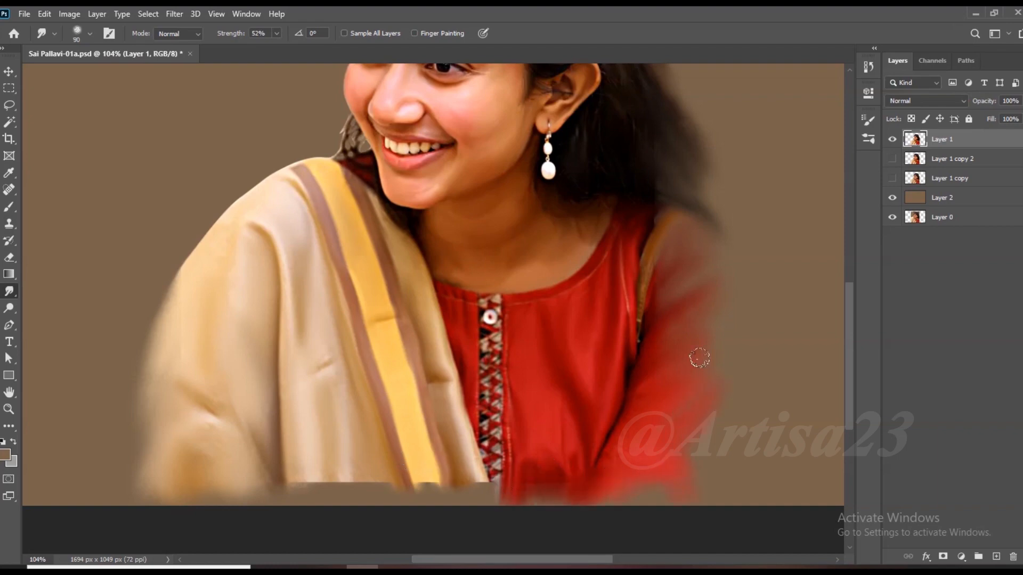
key(bracketleft)
drag(704, 249, 723, 270)
mouse_move(426, 479)
mouse_down()
mouse_move(442, 459)
mouse_move(317, 481)
mouse_move(457, 498)
mouse_move(493, 486)
mouse_up()
Soften the shawl's lower outer corner and the garments' bottom edge into the background with an 80 px smudge brush.
key(bracketleft)
key(bracketleft)
key(bracketleft)
key(bracketleft)
key(bracketleft)
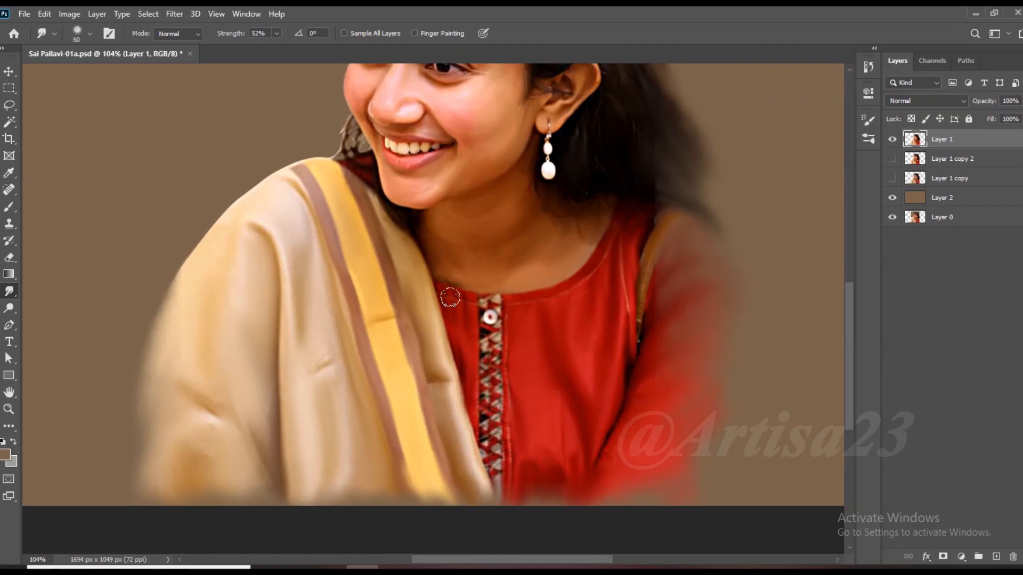
key(bracketright)
drag(248, 489, 205, 498)
drag(146, 450, 136, 512)
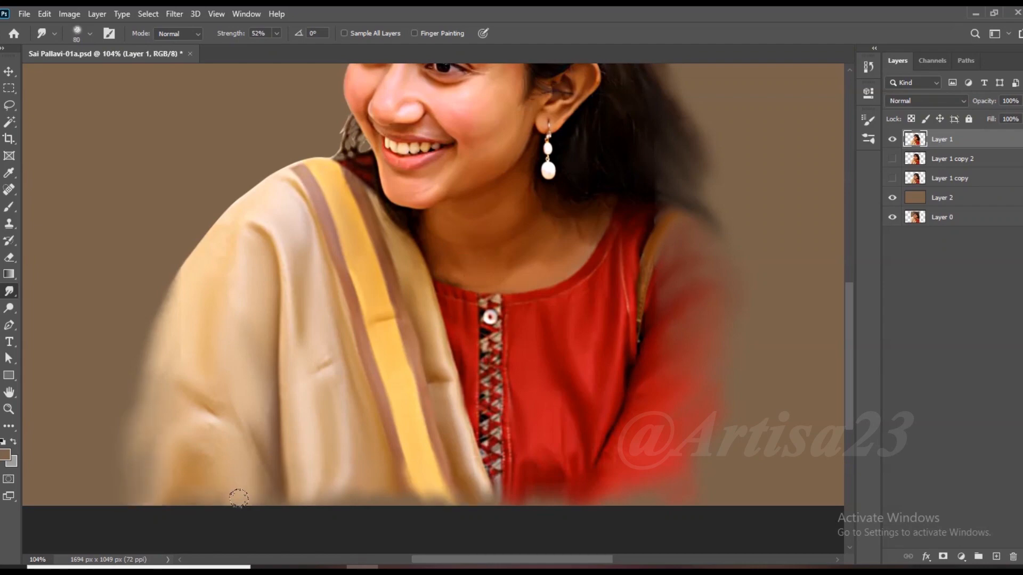
drag(329, 499, 496, 496)
drag(634, 488, 540, 476)
Smudge the red shoulder, the sleeve and the fold beside the torso with a brush of 50 to 70 px.
scroll(565, 463, up, 2)
key(bracketleft)
key(bracketleft)
key(bracketleft)
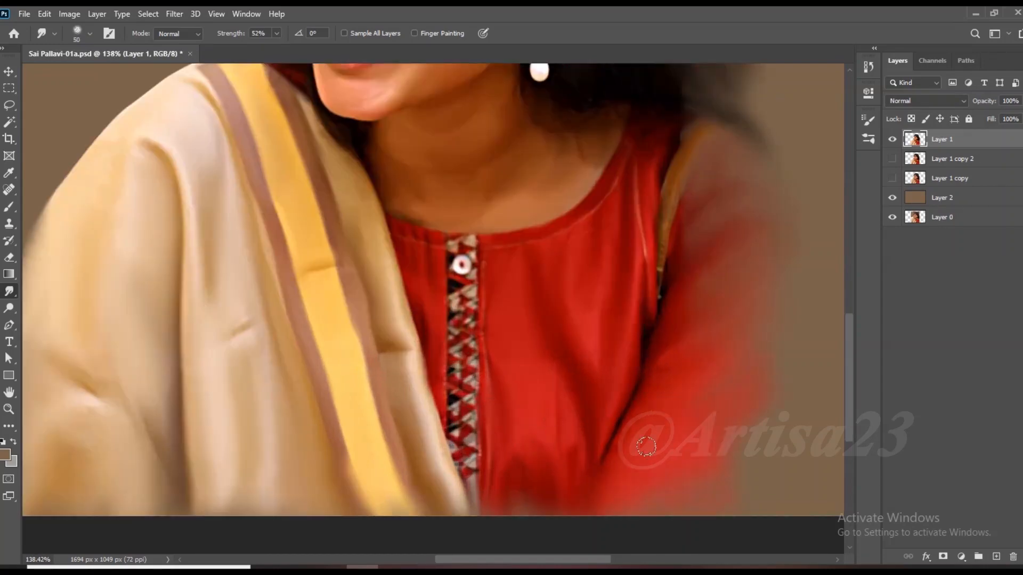
mouse_move(687, 202)
mouse_down()
mouse_move(708, 155)
mouse_move(759, 152)
mouse_move(716, 205)
mouse_move(755, 171)
mouse_up()
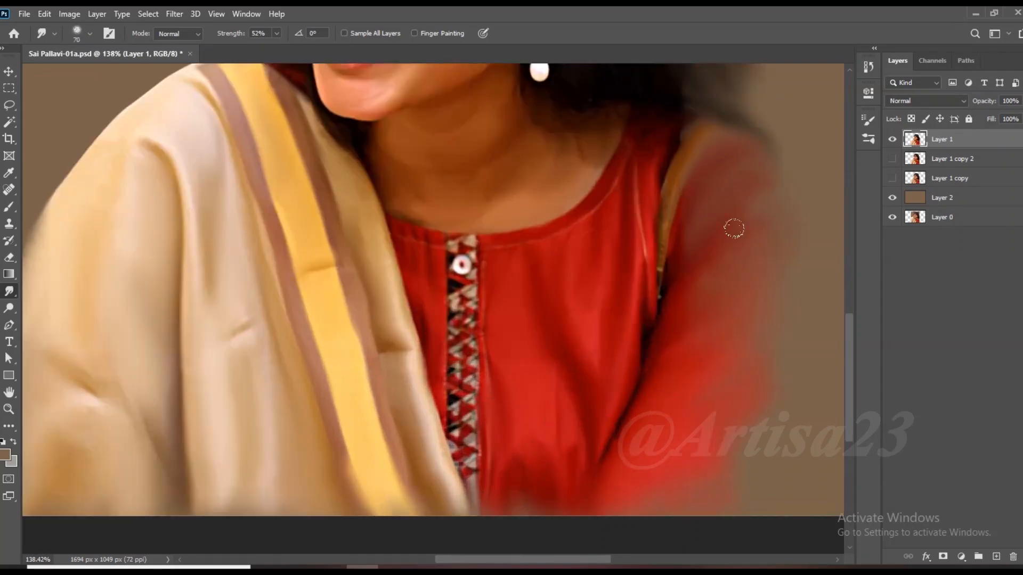
key(bracketright)
scroll(720, 285, down, 2)
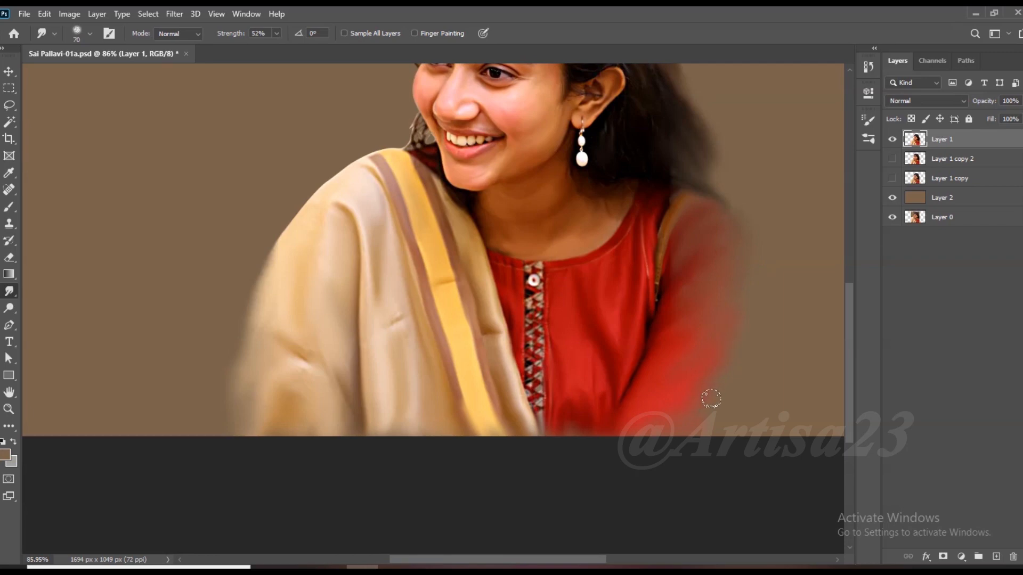
mouse_move(628, 395)
mouse_down()
mouse_move(638, 369)
mouse_move(650, 428)
mouse_up()
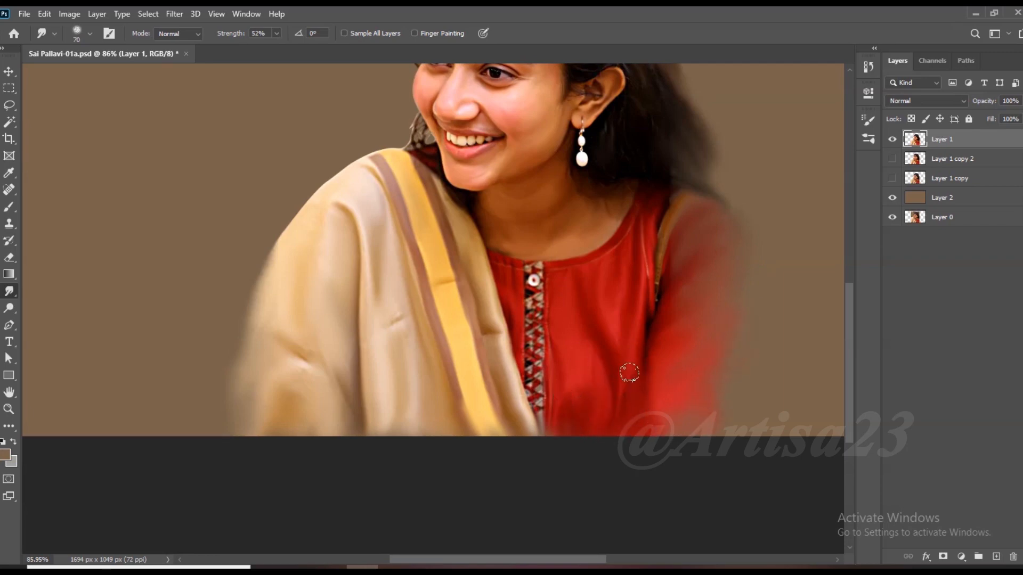
Smudge the loose hair beside the red shoulder with a slightly smaller brush.
scroll(631, 385, up, 2)
scroll(741, 310, down, 2)
scroll(729, 229, up, 1)
scroll(729, 228, down, 2)
scroll(559, 299, up, 3)
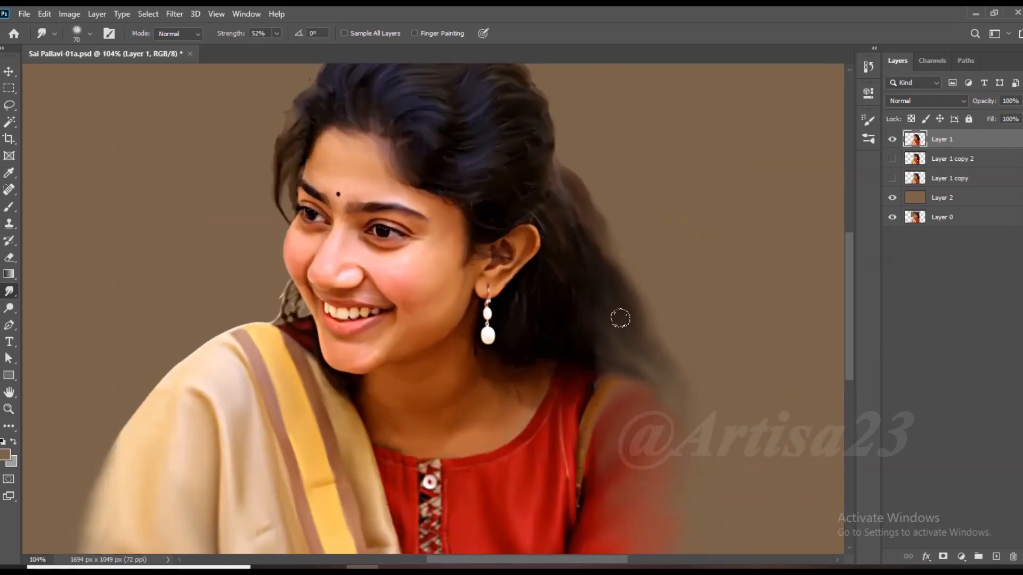
scroll(176, 296, up, 4)
key(bracketleft)
mouse_move(433, 326)
mouse_down()
mouse_move(402, 316)
mouse_move(438, 308)
mouse_move(433, 258)
mouse_move(438, 329)
mouse_move(410, 329)
mouse_move(388, 352)
mouse_move(396, 330)
mouse_move(427, 359)
mouse_up()
key(bracketright)
scroll(390, 215, down, 2)
scroll(389, 215, down, 4)
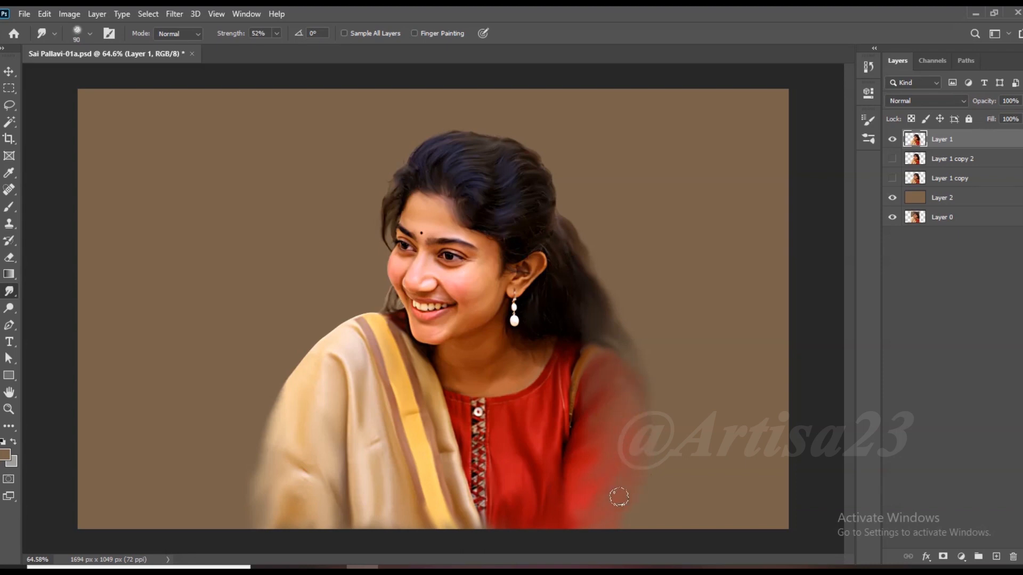
scroll(613, 448, down, 1)
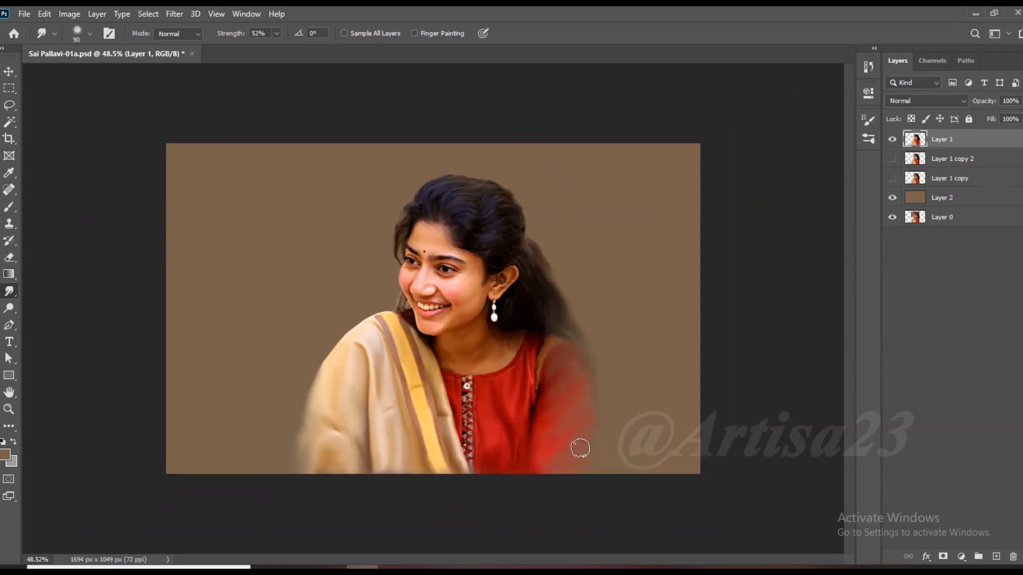
scroll(630, 356, down, 1)
Widen the canvas equally on both sides to 1762 px with the Crop tool and fill Layer 2 with the brown foreground colour.
click(9, 138)
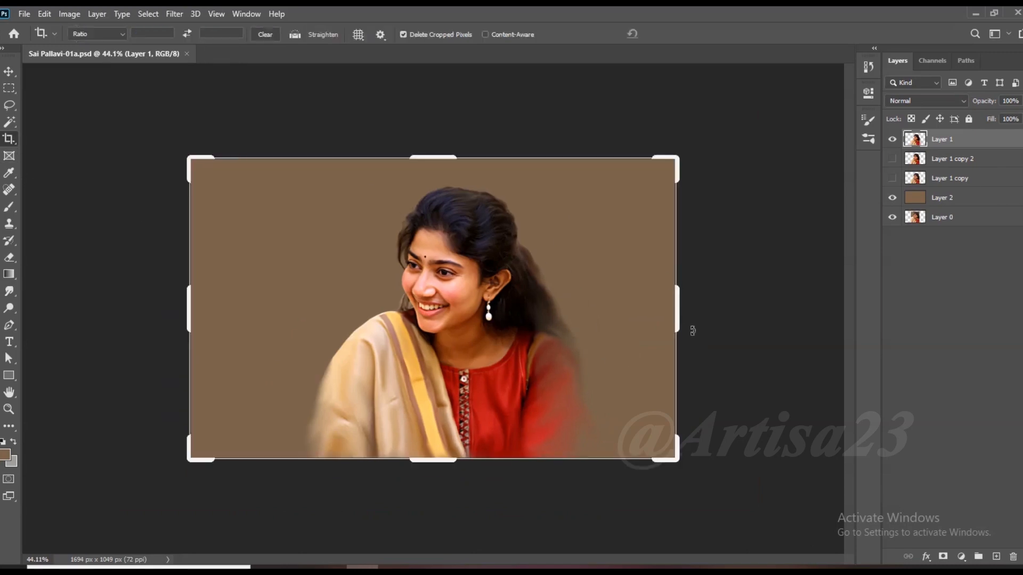
drag(680, 313, 693, 315)
key(Return)
click(946, 196)
key(alt+BackSpace)
Move Layer 2 directly below Layer 1, make Layer 1 active again and save the document.
drag(952, 193, 951, 151)
scroll(560, 261, up, 2)
click(9, 71)
scroll(397, 213, up, 14)
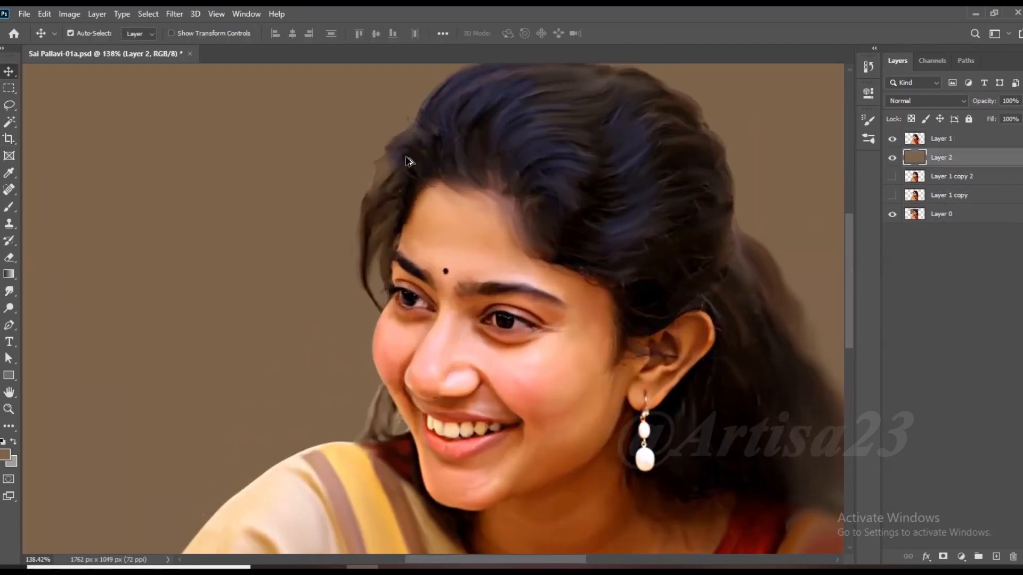
click(517, 137)
scroll(517, 137, down, 3)
scroll(471, 192, up, 6)
key(ctrl+s)
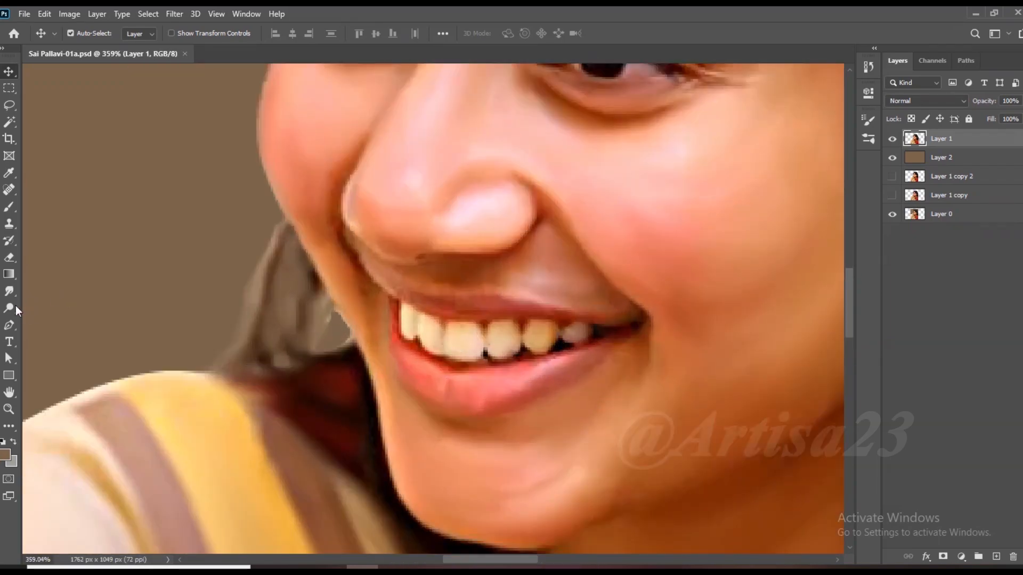
Smudge the lips and the skin around the mouth with an 8 to 10 px brush and save the document.
click(9, 291)
scroll(405, 256, up, 3)
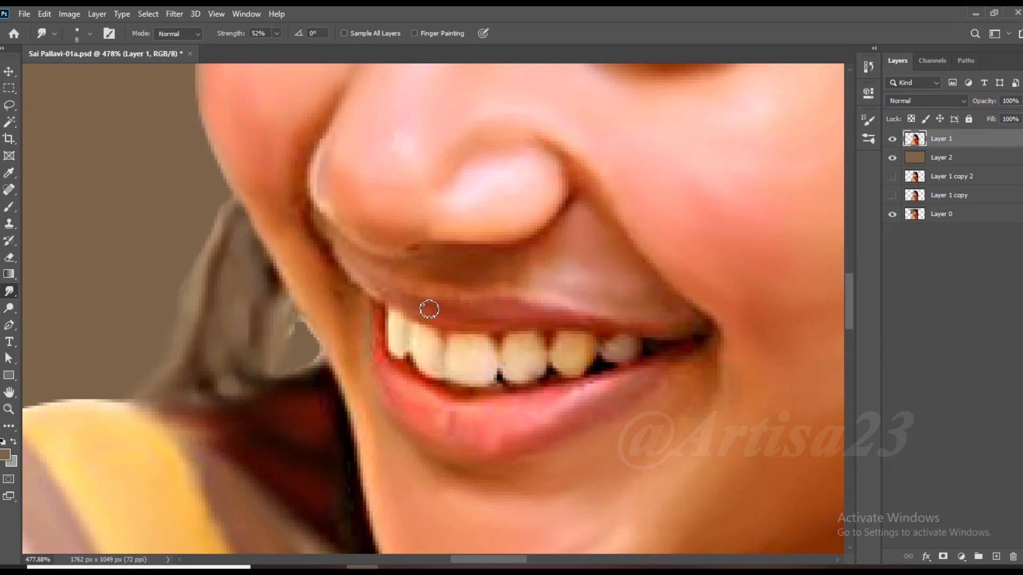
scroll(509, 360, down, 12)
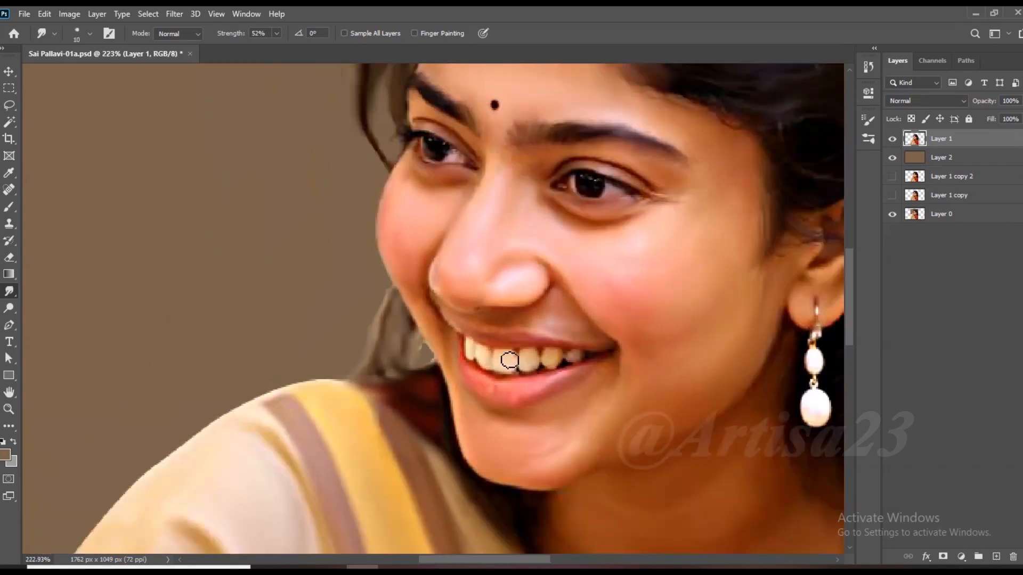
key(ctrl+s)
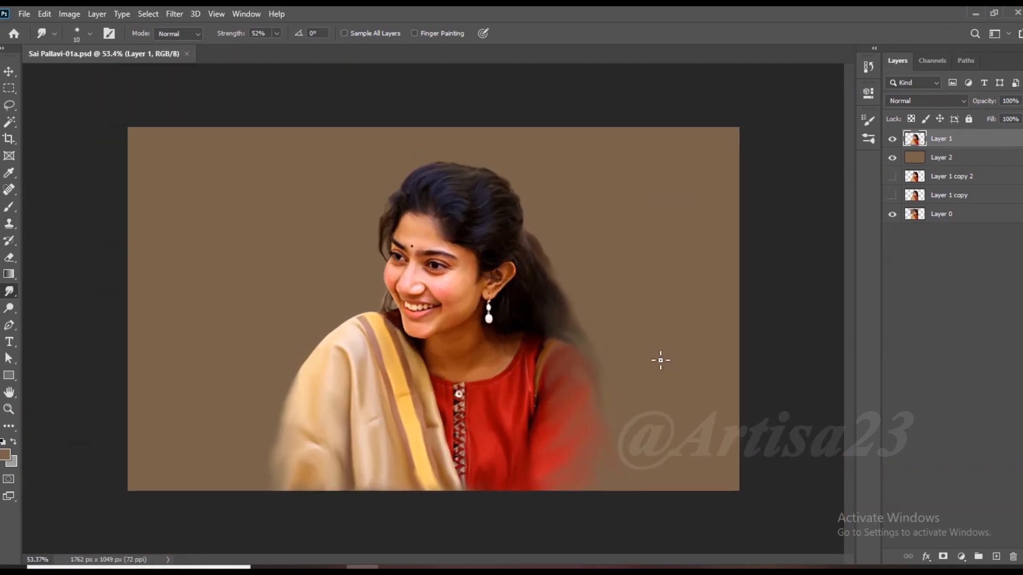
Add a new layer above Layer 2 and choose the Artisa23 ]] brush from the Background Brush_Artisa23 group.
click(941, 157)
click(996, 556)
key(b)
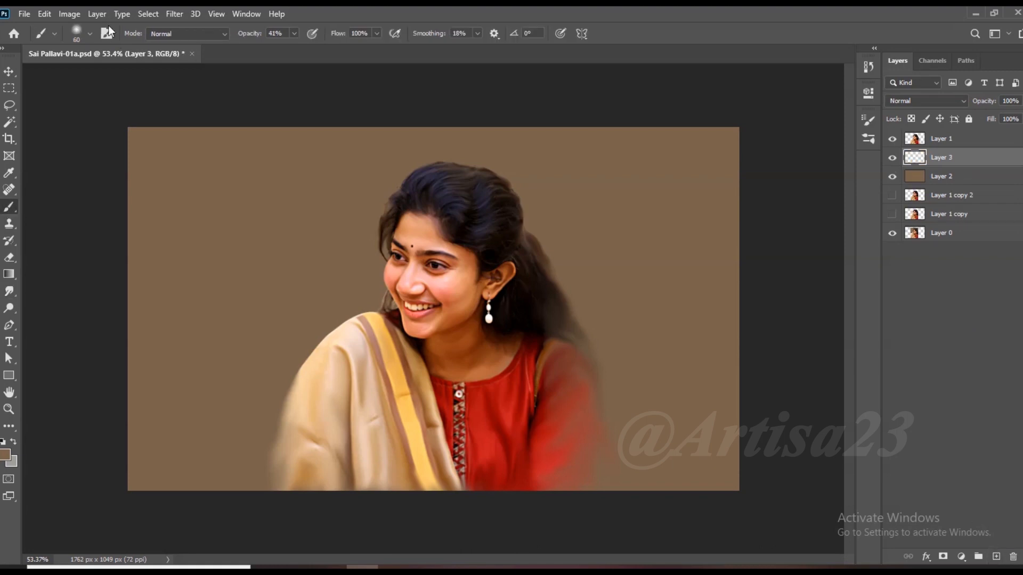
key(F5)
click(694, 112)
scroll(736, 319, down, 2)
click(681, 342)
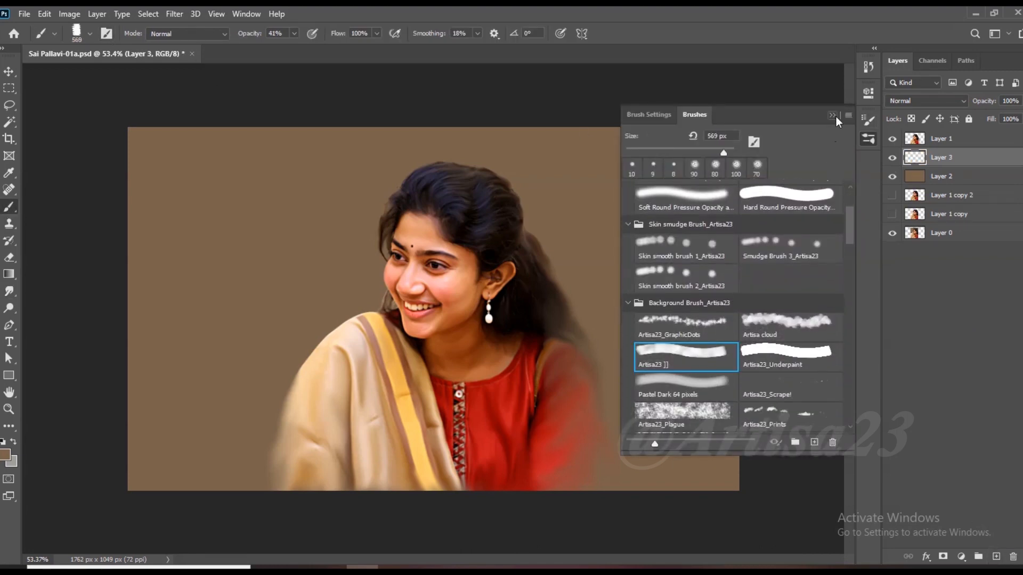
key(F5)
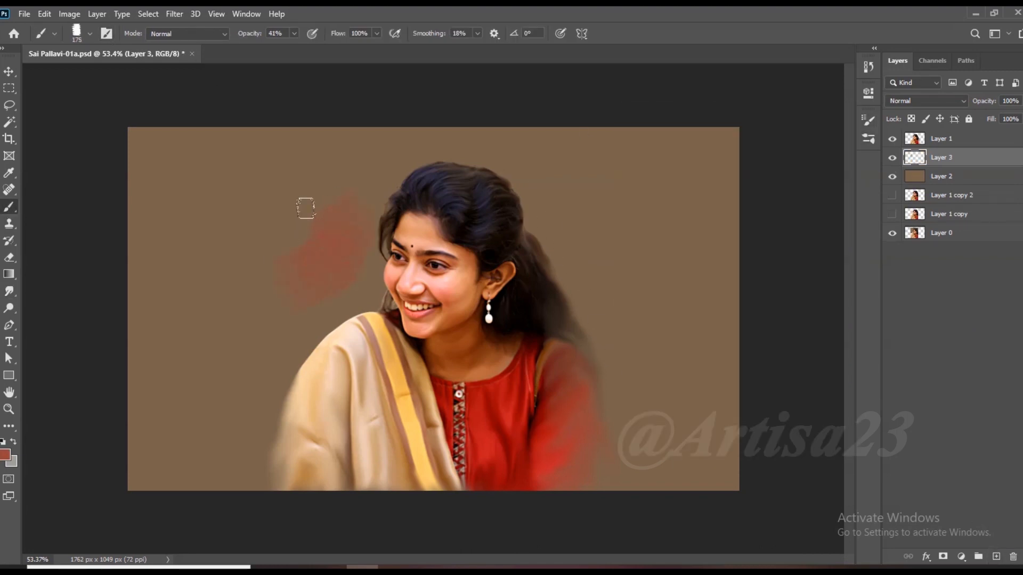
Paint soft red and orange-brown patches on the background in front of the face with a 175 px brush at 41% opacity.
key(ctrl+plus)
alt+click(404, 387)
mouse_move(330, 224)
mouse_down()
mouse_move(319, 155)
mouse_move(279, 167)
mouse_move(307, 169)
mouse_move(322, 148)
mouse_up()
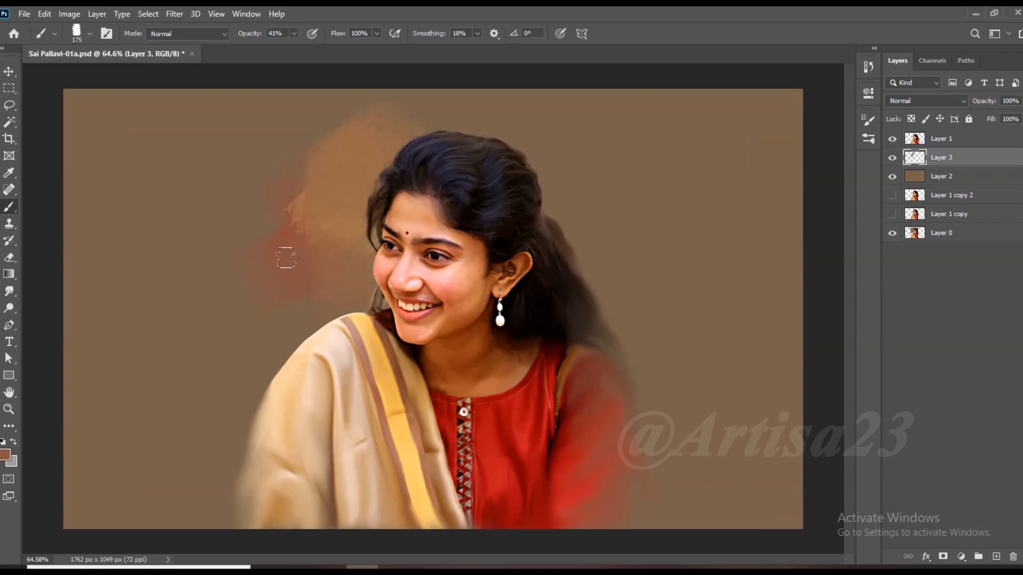
mouse_move(248, 215)
mouse_down()
mouse_move(304, 221)
mouse_move(320, 277)
mouse_up()
alt+click(301, 219)
alt+click(327, 265)
Paint sampled orange-brown above and behind the head and a dark brown patch beside the loose hair.
alt+click(357, 234)
drag(535, 198, 548, 168)
drag(466, 110, 474, 137)
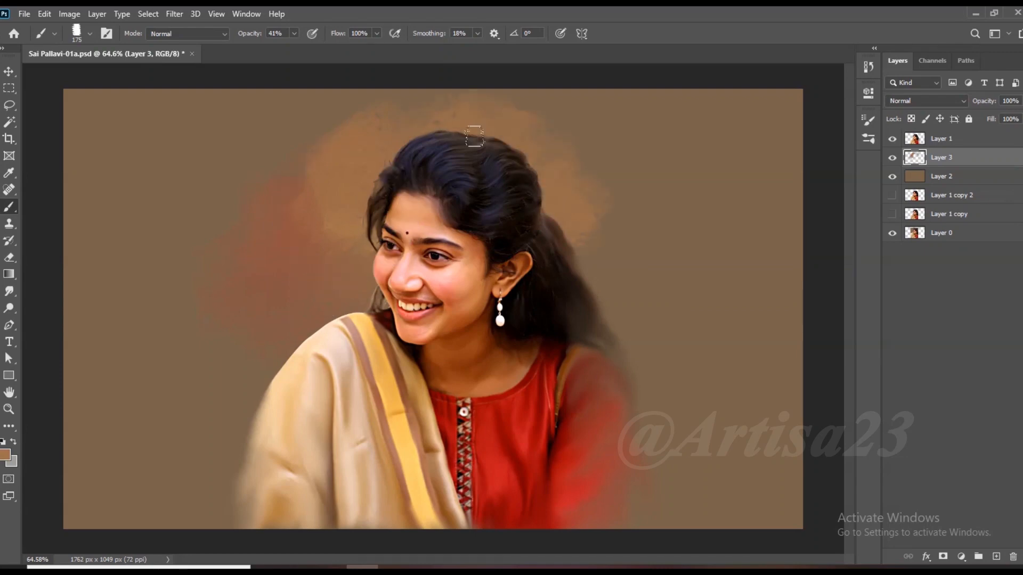
alt+click(609, 340)
drag(646, 317, 647, 366)
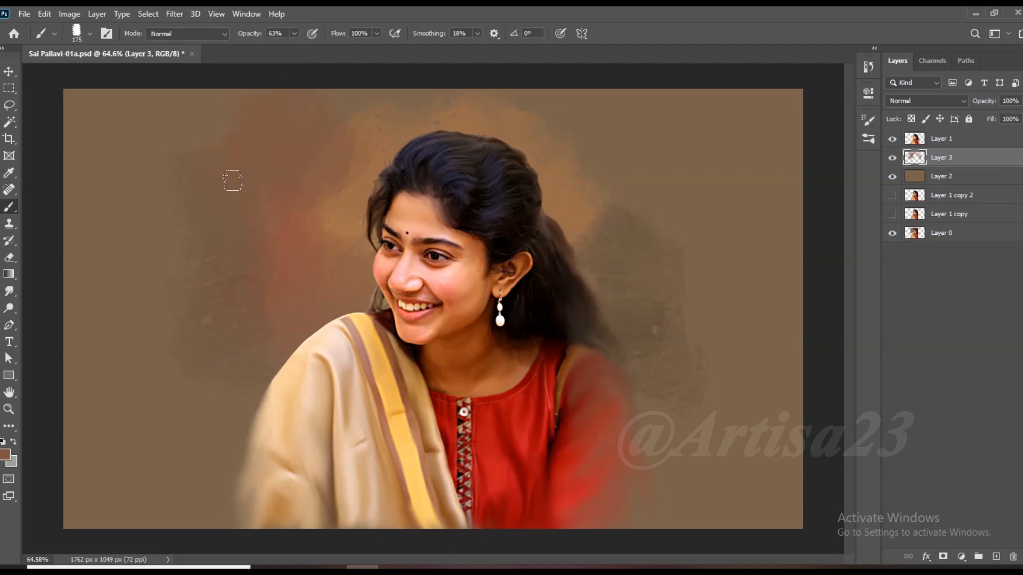
Paint a yellowish patch beside the shawl, dark red beside the sleeve and brown tones above it at 63% opacity.
alt+click(239, 480)
mouse_move(192, 416)
mouse_down()
mouse_move(201, 370)
mouse_move(185, 422)
mouse_up()
mouse_move(650, 375)
mouse_down()
mouse_move(703, 440)
mouse_move(692, 373)
mouse_move(706, 368)
mouse_move(715, 302)
mouse_move(730, 437)
mouse_move(646, 465)
mouse_move(634, 431)
mouse_move(777, 511)
mouse_move(762, 438)
mouse_up()
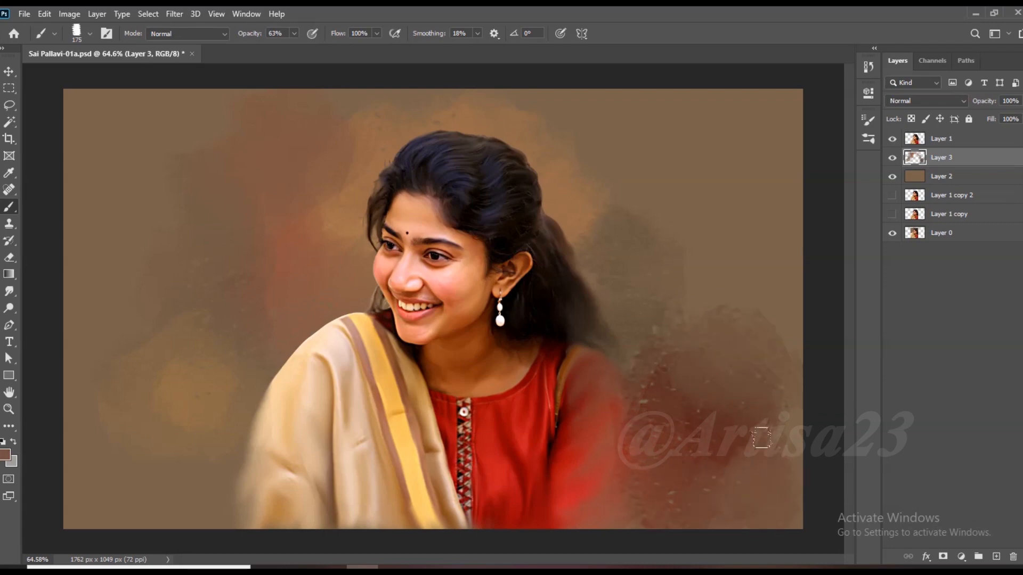
drag(743, 363, 754, 236)
drag(613, 196, 579, 213)
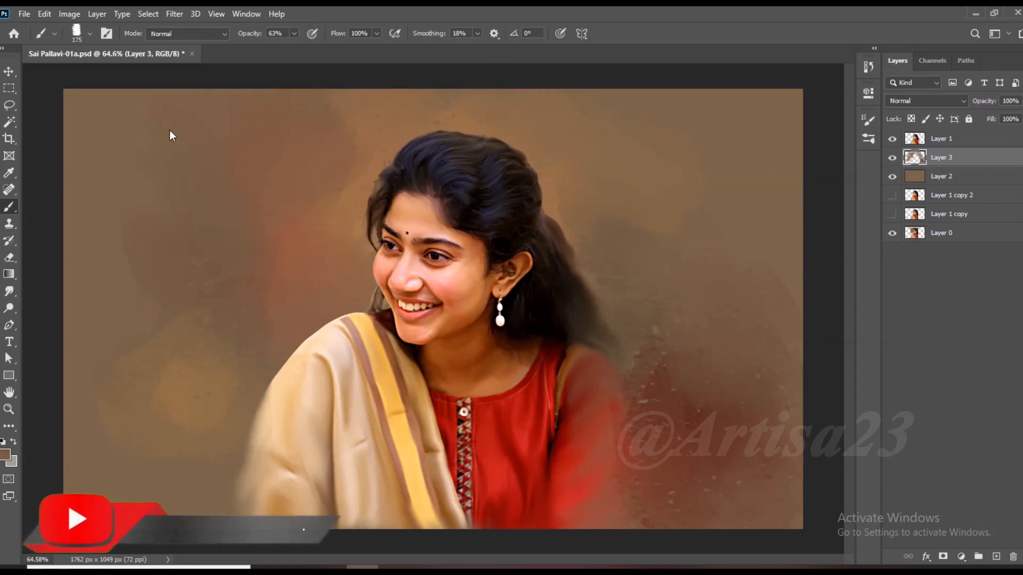
Cover the background beside the shawl with darker brown tones, sampling colours from the picture.
alt+click(699, 461)
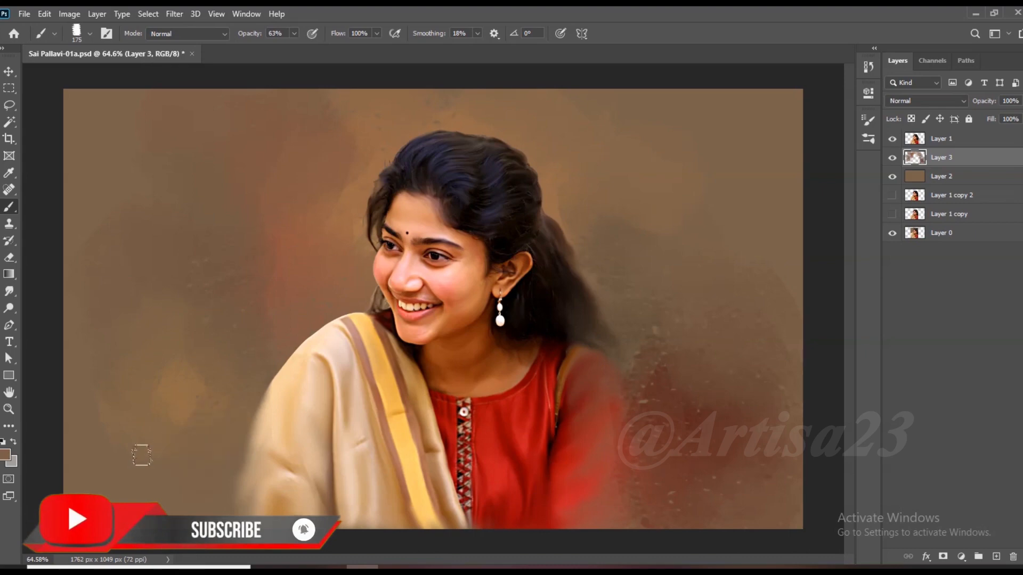
mouse_move(213, 468)
mouse_down()
mouse_move(114, 445)
mouse_move(201, 469)
mouse_move(126, 423)
mouse_move(55, 424)
mouse_move(176, 421)
mouse_move(100, 392)
mouse_move(162, 409)
mouse_up()
alt+click(205, 447)
alt+click(193, 408)
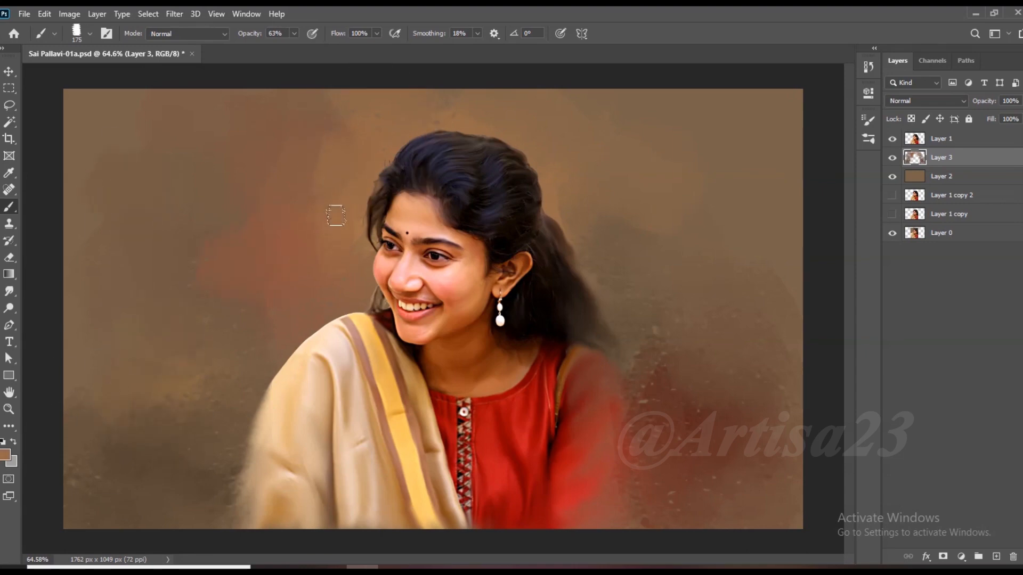
Blend the red, orange and brown background patches around the figure with sampled colours and save the document.
alt+scroll(335, 238, up, 3)
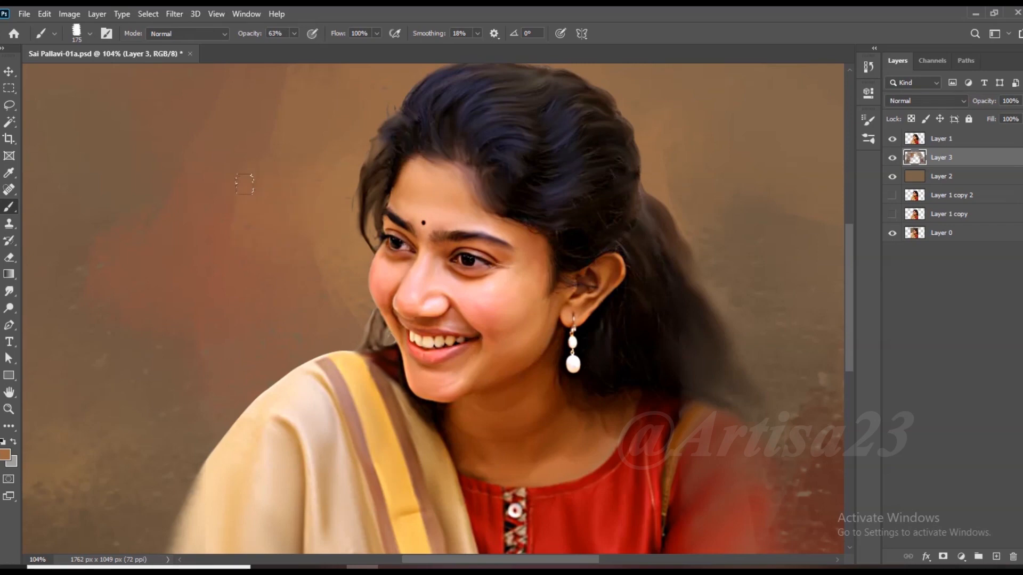
alt+scroll(247, 201, down, 3)
alt+scroll(537, 201, up, 1)
alt+scroll(645, 156, down, 1)
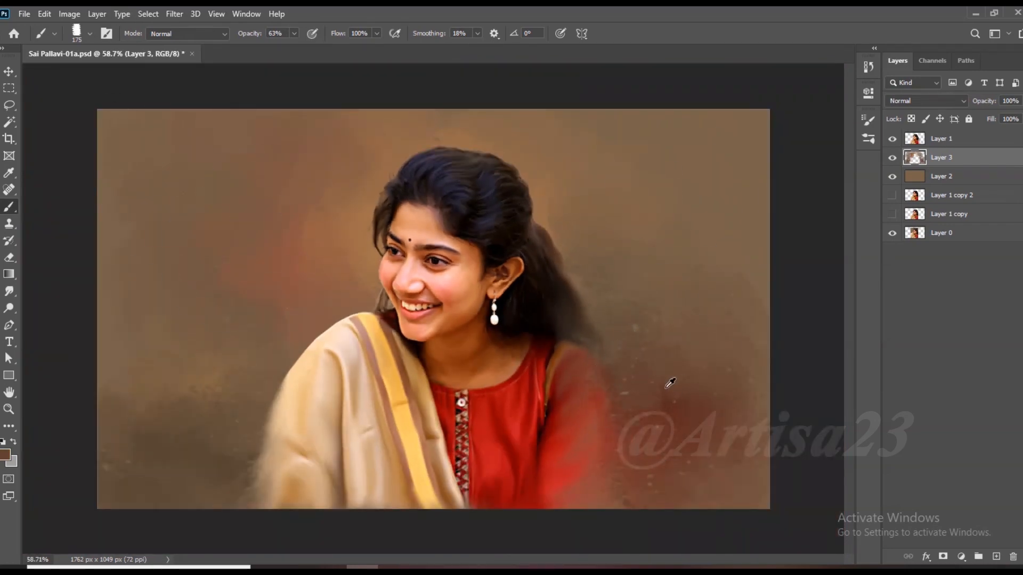
alt+click(164, 440)
scroll(742, 331, down, 3)
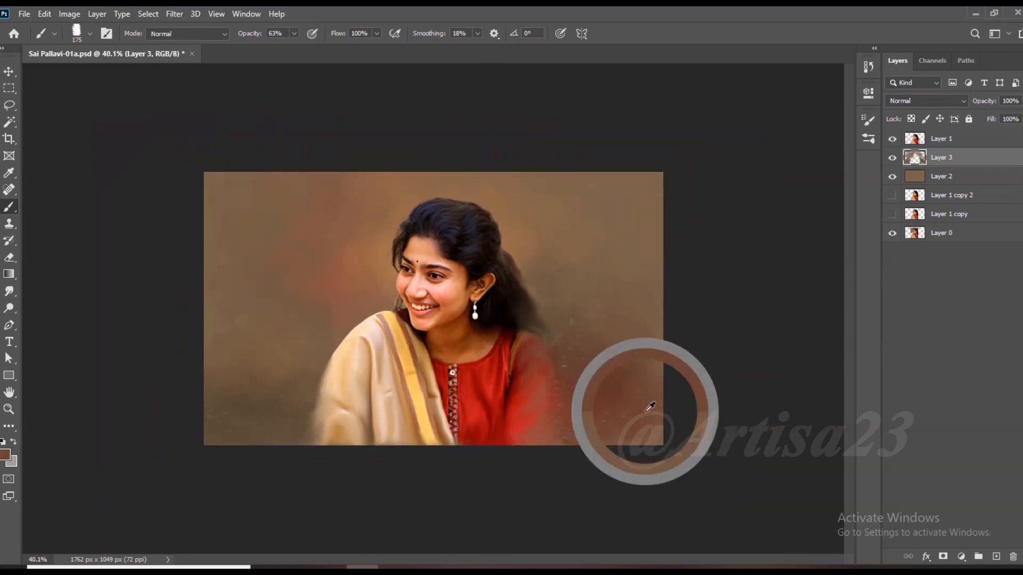
scroll(527, 327, up, 1)
scroll(564, 287, down, 4)
key(ctrl+s)
Resize the image to 5000 × 2976 px at 100 ppi and widen the canvas equally on both sides to 5258 px.
click(9, 72)
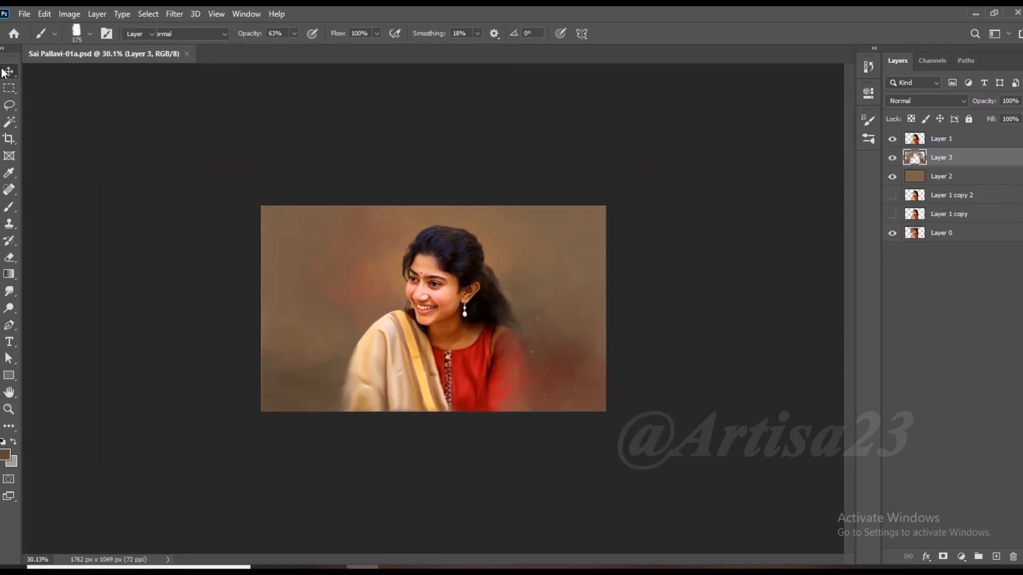
scroll(598, 288, up, 5)
scroll(620, 285, down, 3)
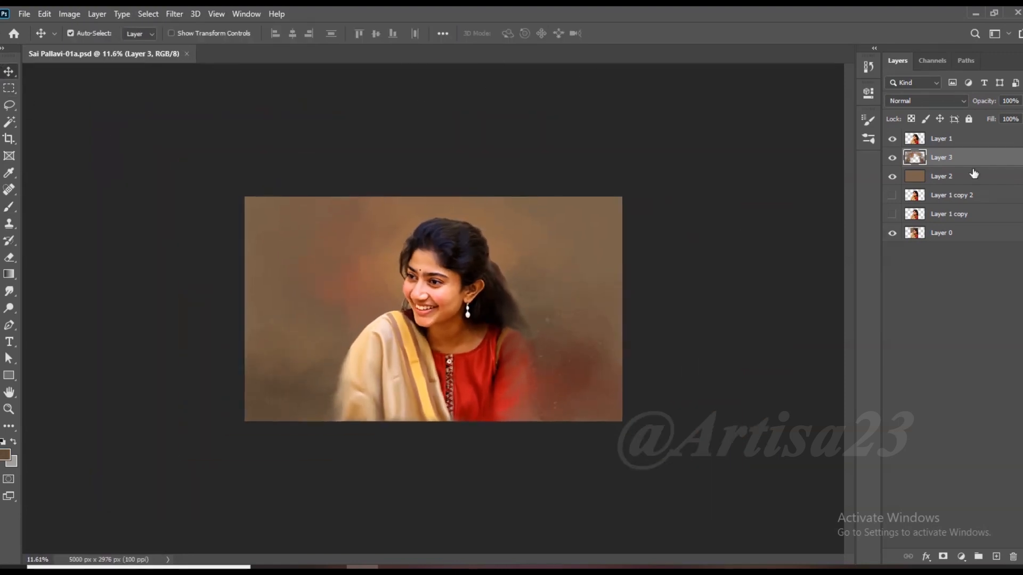
click(975, 176)
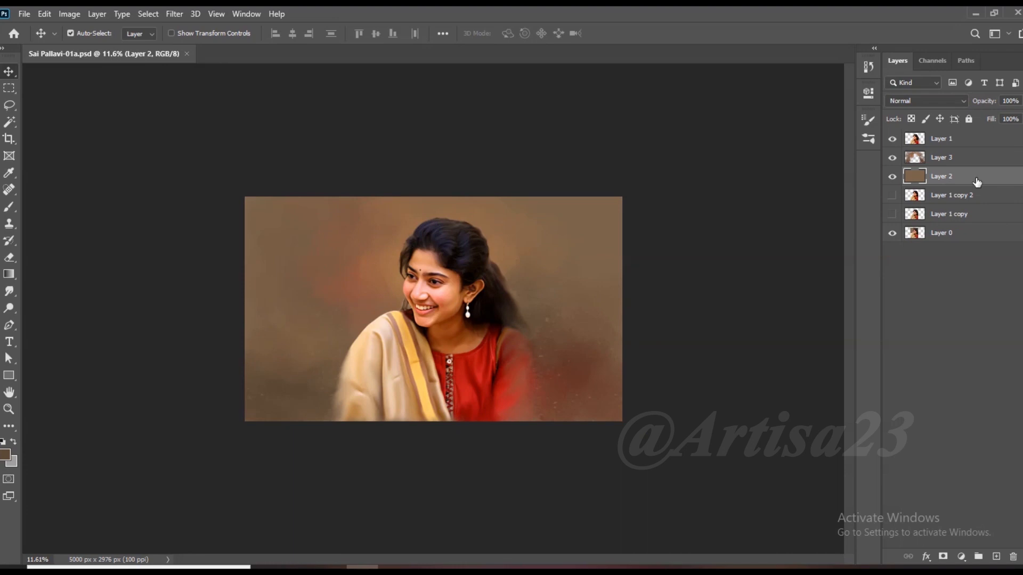
key(c)
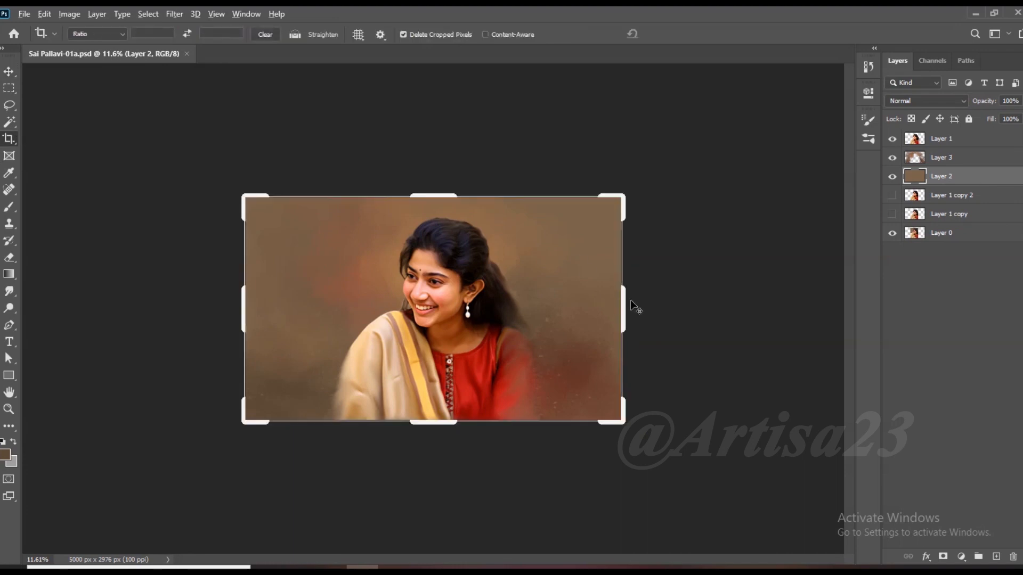
drag(634, 306, 643, 308)
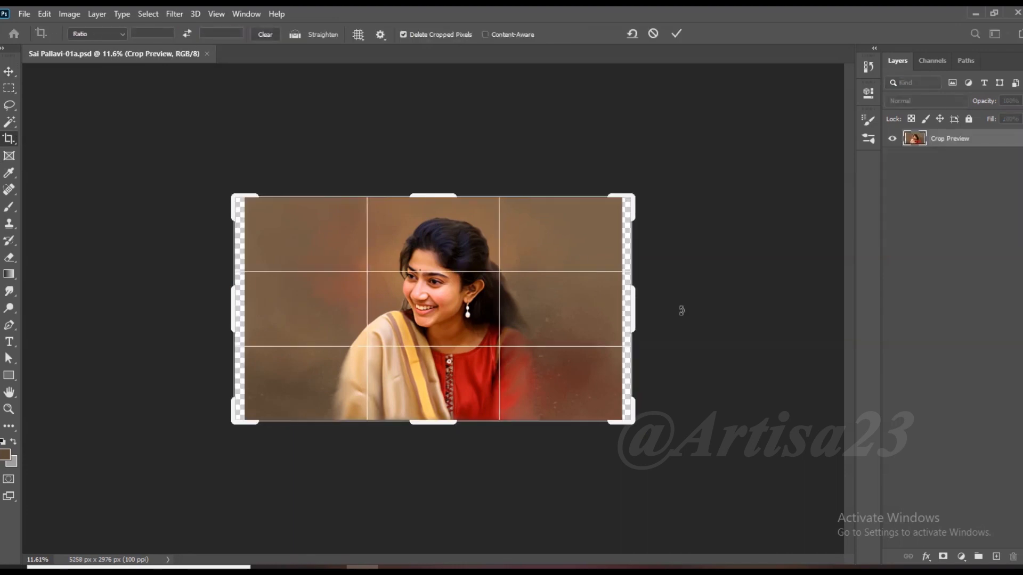
Hide Layer 3, fill the empty side strips of Layer 2 with its brown, and show and select Layer 3 again.
click(934, 158)
click(893, 156)
click(941, 175)
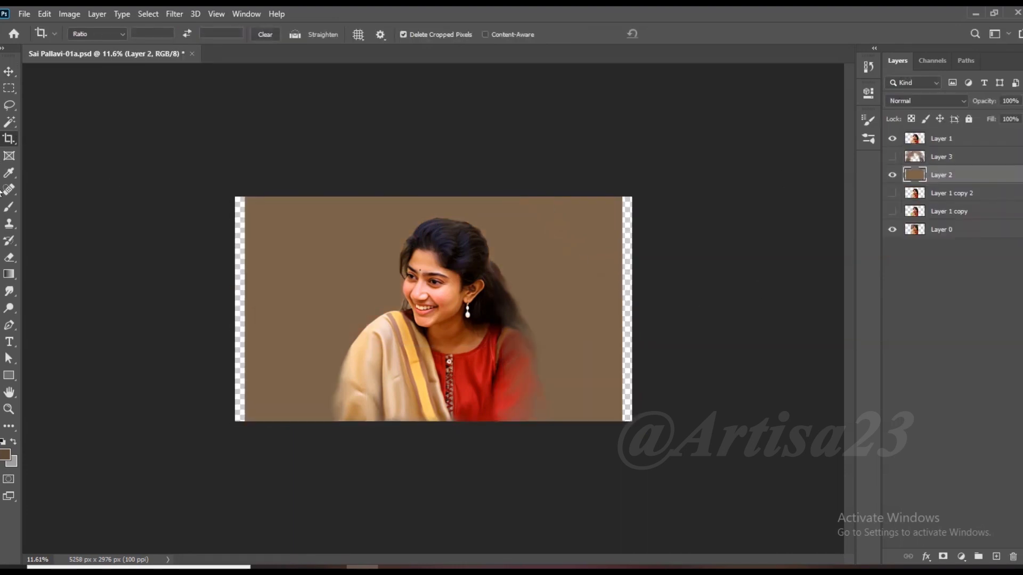
click(9, 207)
click(892, 157)
click(940, 156)
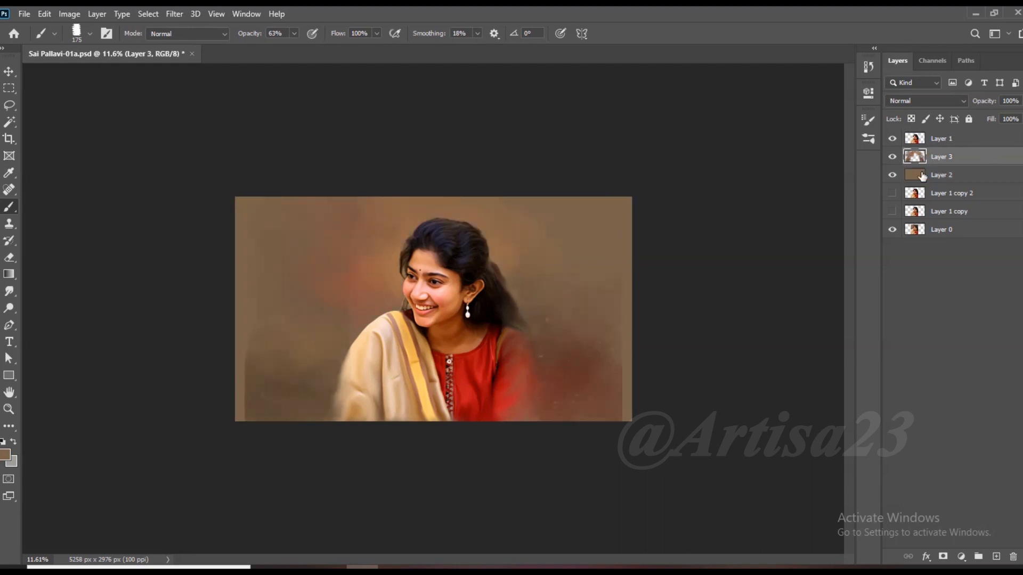
Paint over the plain strip along the canvas's left edge with sampled background colours and a 400 px brush.
scroll(665, 378, up, 2)
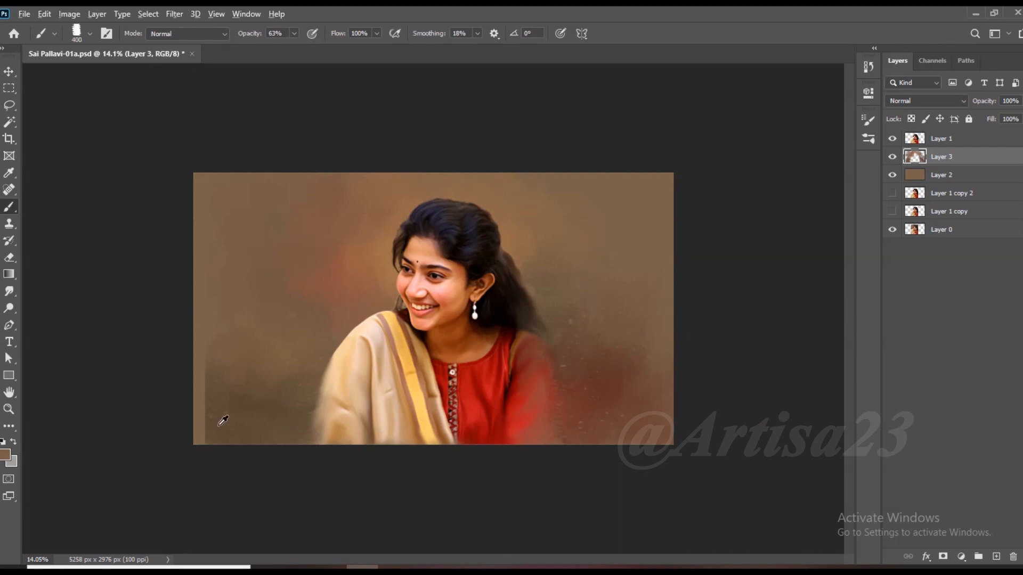
alt+click(212, 406)
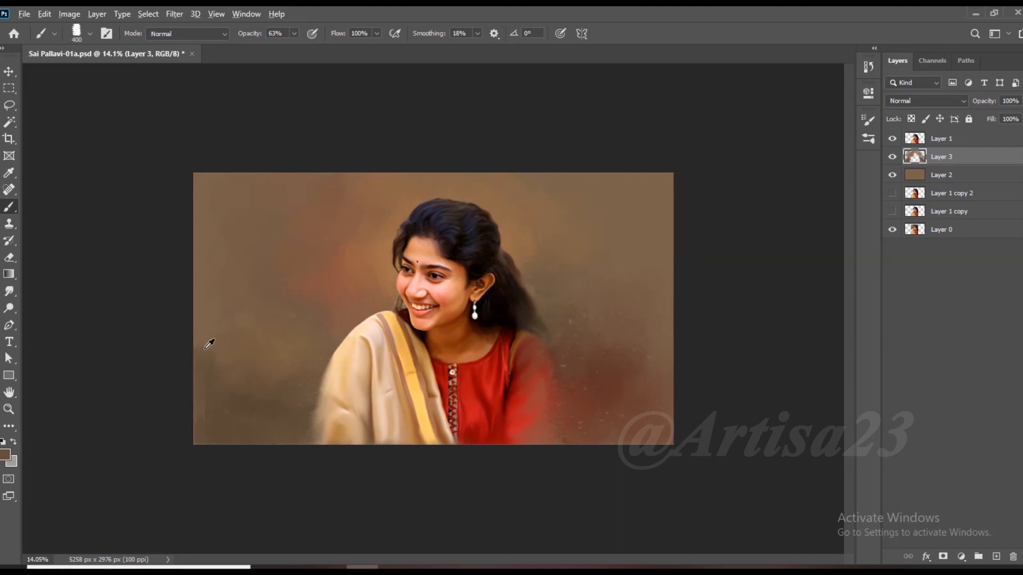
drag(208, 341, 195, 401)
scroll(227, 349, up, 1)
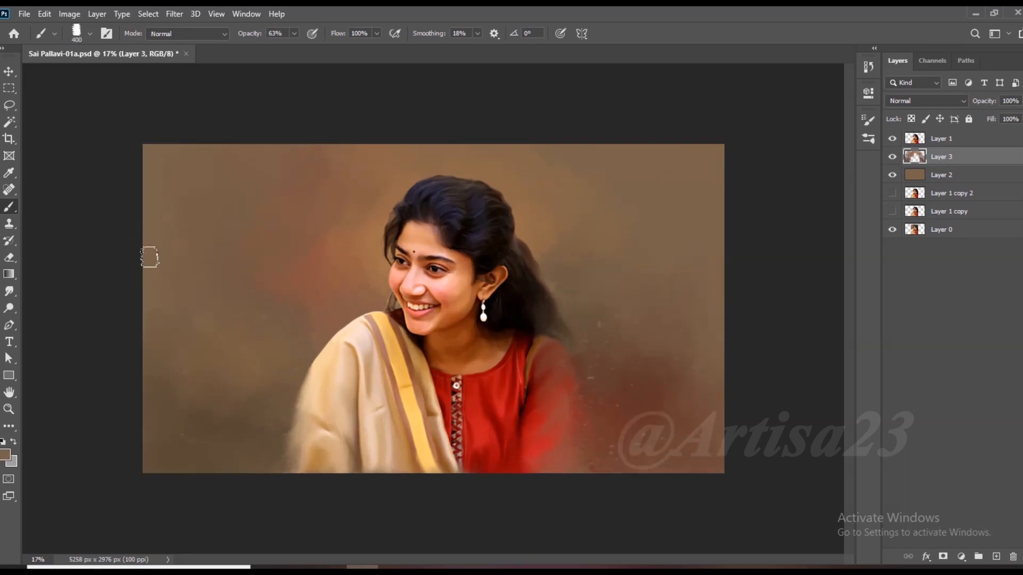
alt+click(183, 351)
Blend the canvas's right edge and upper background with sampled brown tones and save the document.
scroll(701, 393, down, 2)
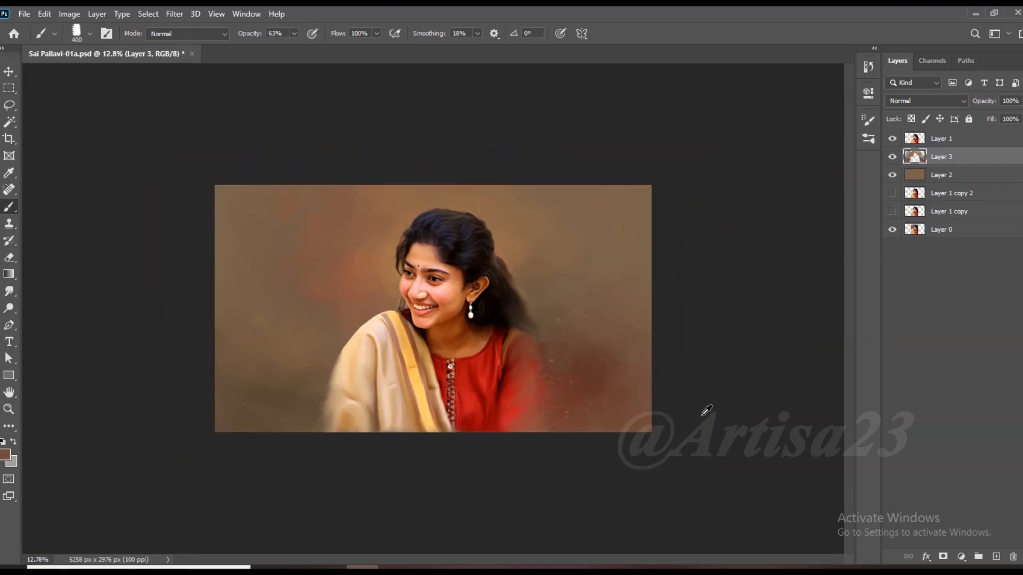
scroll(255, 219, up, 3)
alt+click(537, 156)
scroll(605, 211, up, 1)
key(ctrl+s)
scroll(605, 211, down, 1)
scroll(604, 211, up, 2)
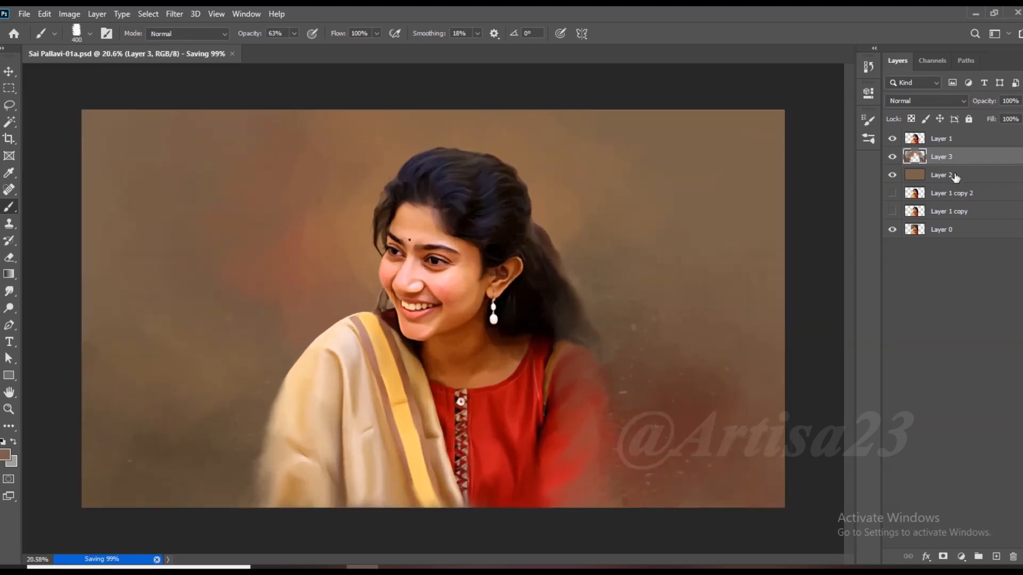
Add a new layer directly above Layer 1 and name it Line.
click(948, 140)
scroll(489, 254, up, 2)
scroll(492, 249, up, 1)
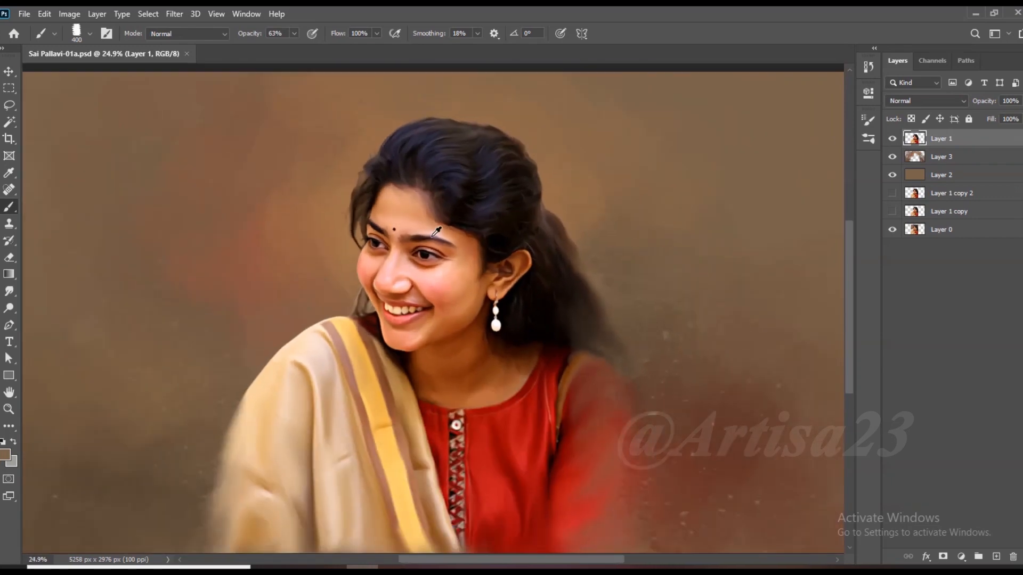
click(996, 557)
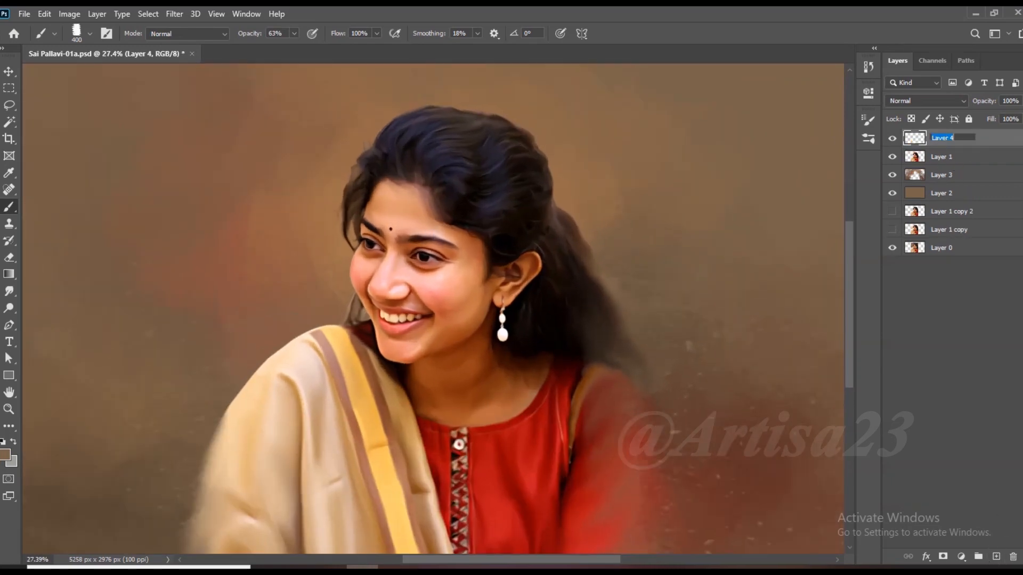
key(Return)
Choose a soft round brush from the brush presets and close the presets.
scroll(535, 254, down, 1)
click(107, 33)
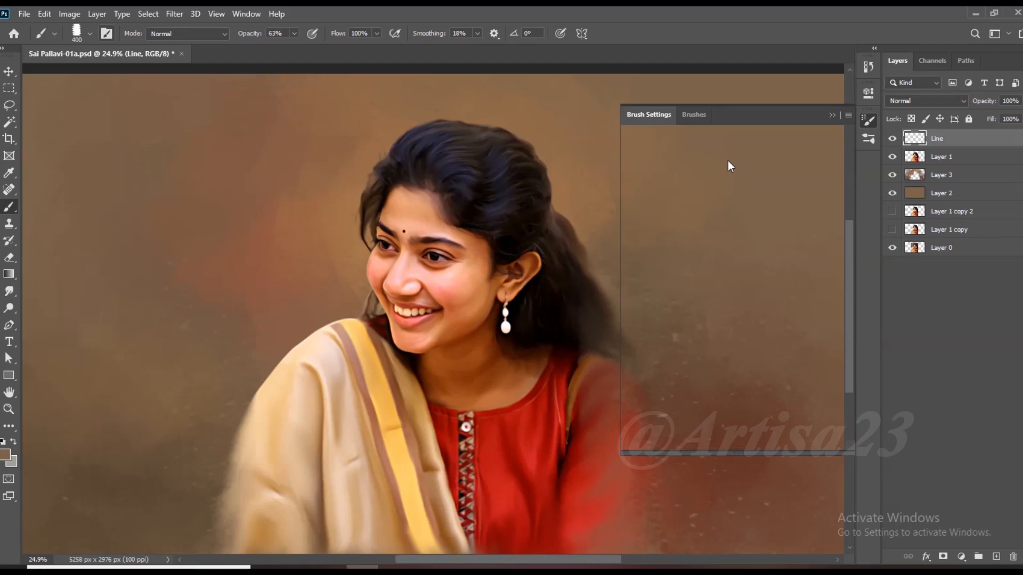
click(694, 115)
drag(850, 251, 851, 211)
click(691, 209)
click(832, 115)
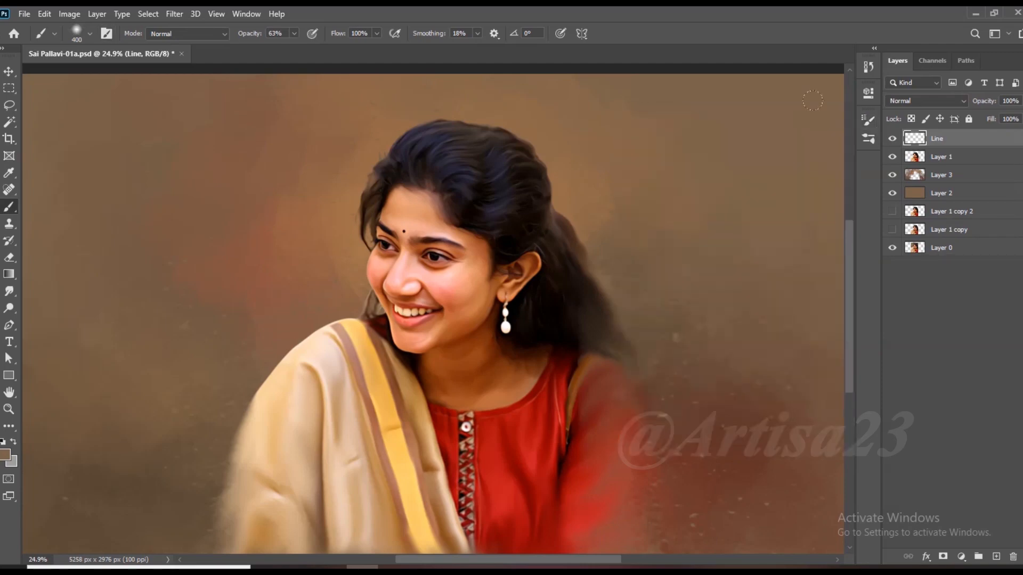
Sample the kurta's dark red and draw a thin 9 px line along the neckline edge where it meets the skin.
scroll(477, 326, up, 4)
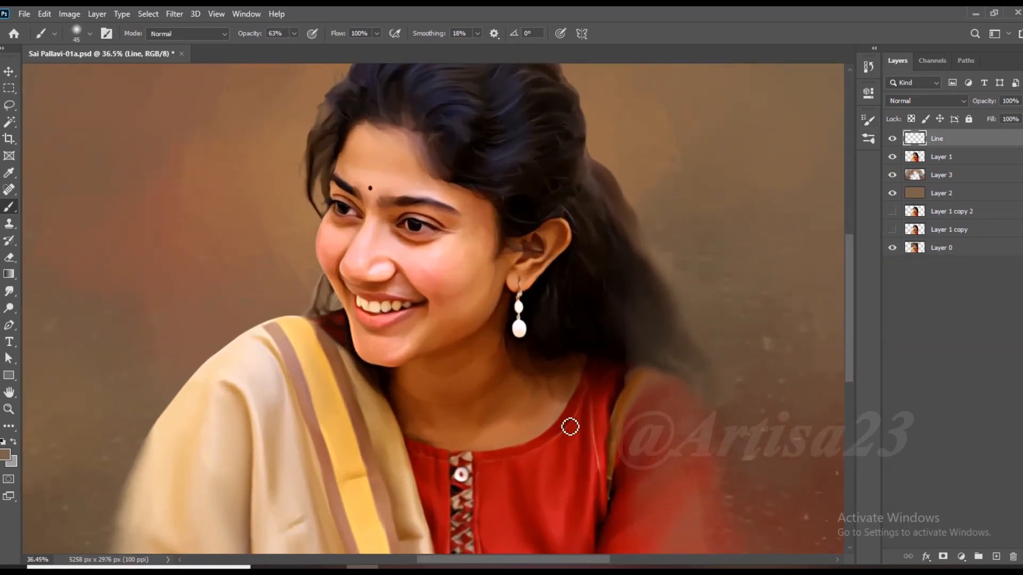
scroll(570, 427, up, 7)
alt+click(585, 370)
key(bracketleft)
key(bracketleft)
key(bracketleft)
key(bracketleft)
key(bracketleft)
mouse_move(537, 450)
mouse_down()
mouse_move(400, 490)
mouse_move(273, 471)
mouse_up()
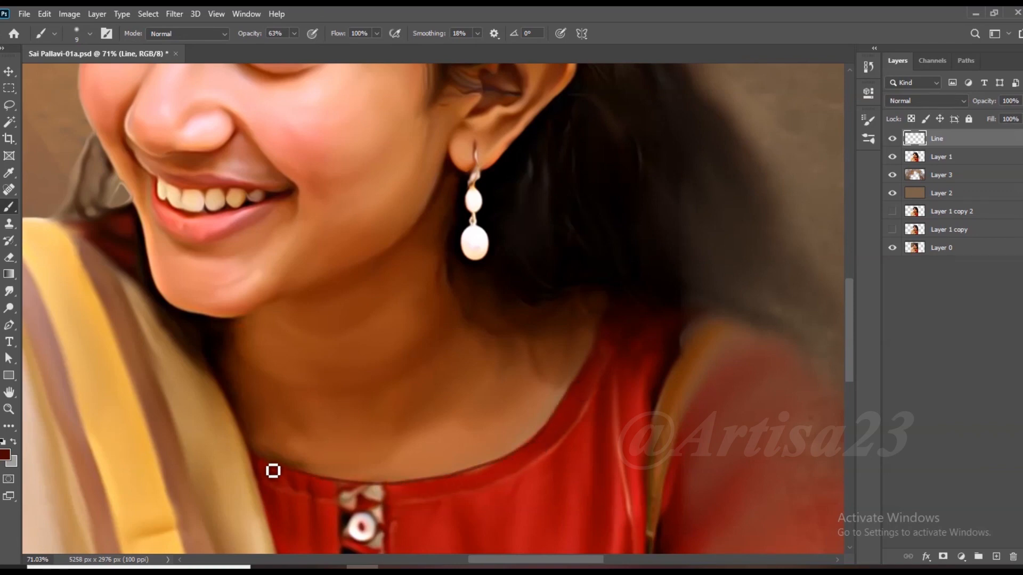
Sample a reddish brown and draw the thin stitching line just below the kurta's neckline on both sides of the placket.
scroll(529, 394, up, 2)
alt+click(555, 307)
mouse_move(576, 292)
mouse_down()
mouse_move(559, 352)
mouse_move(536, 378)
mouse_up()
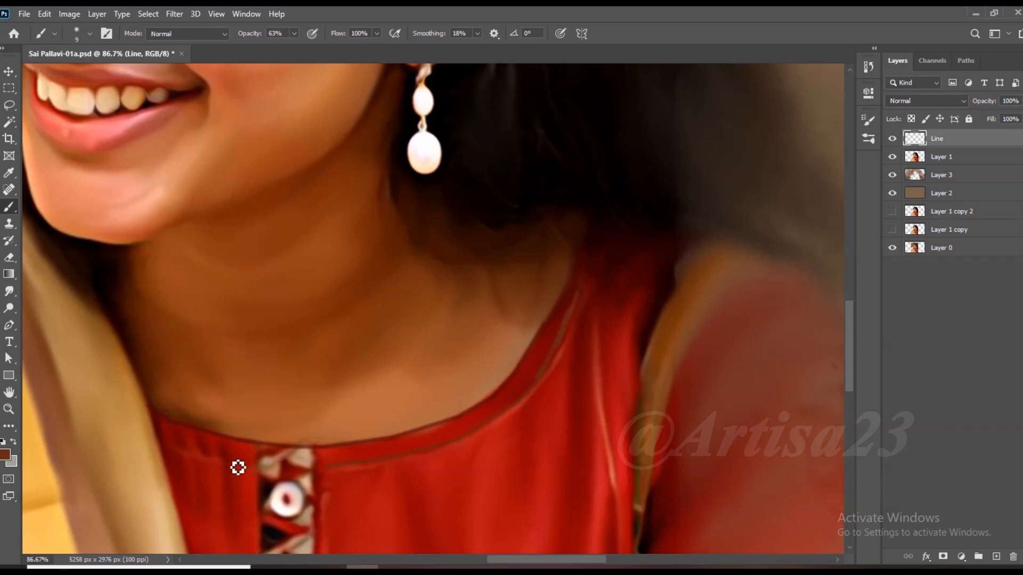
drag(181, 456, 374, 437)
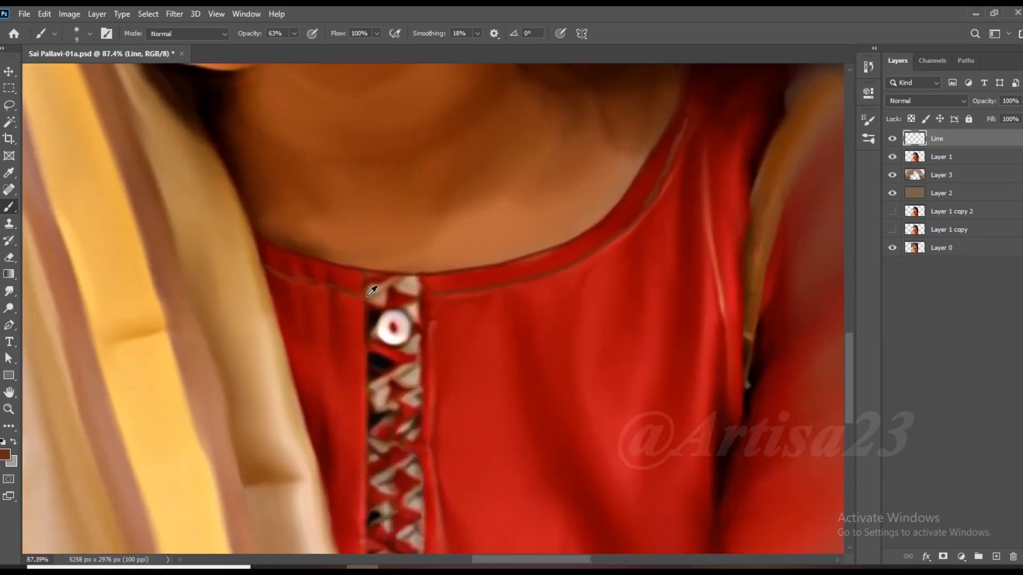
Sample a light red from the kurta and paint short highlight strokes along the folds on its front.
scroll(411, 298, down, 6)
scroll(426, 379, up, 5)
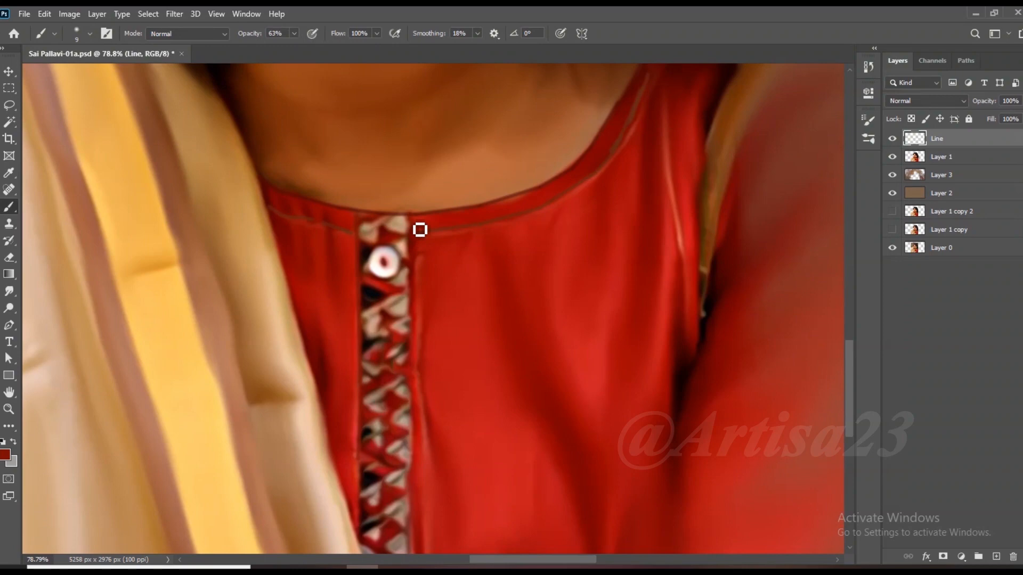
scroll(419, 322, down, 4)
scroll(517, 307, up, 4)
alt+click(588, 336)
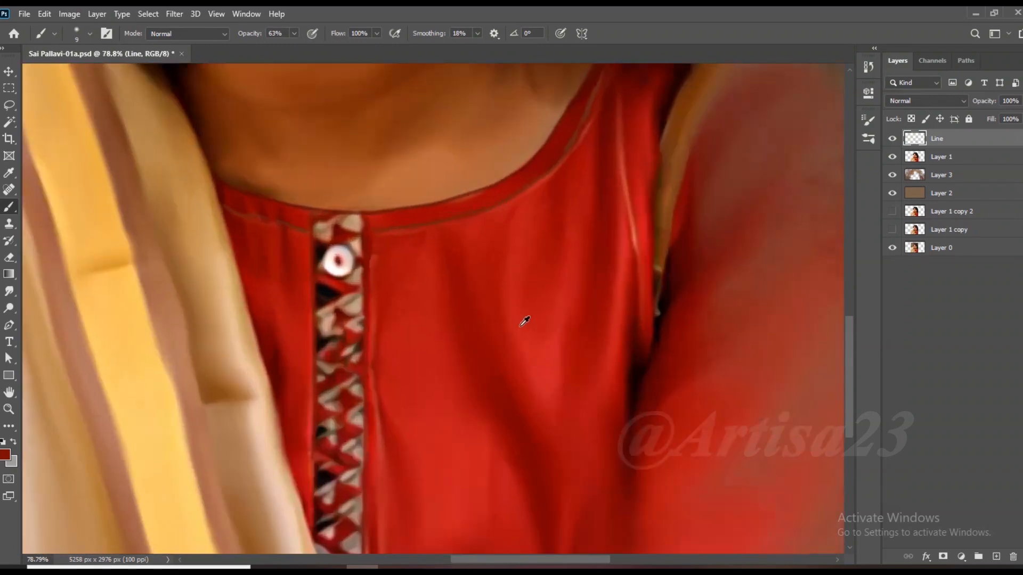
alt+click(635, 242)
key(bracketright)
key(bracketright)
drag(549, 392, 539, 365)
drag(512, 313, 511, 285)
drag(527, 203, 513, 244)
drag(473, 231, 472, 243)
drag(438, 525, 442, 493)
drag(430, 508, 423, 458)
drag(427, 249, 419, 285)
Add fine light red highlight strokes beside the placket and along the neckline band with an 8 px brush.
key(bracketleft)
key(bracketleft)
key(bracketleft)
drag(376, 337, 374, 361)
key(ctrl+z)
scroll(376, 338, up, 2)
scroll(279, 346, down, 2)
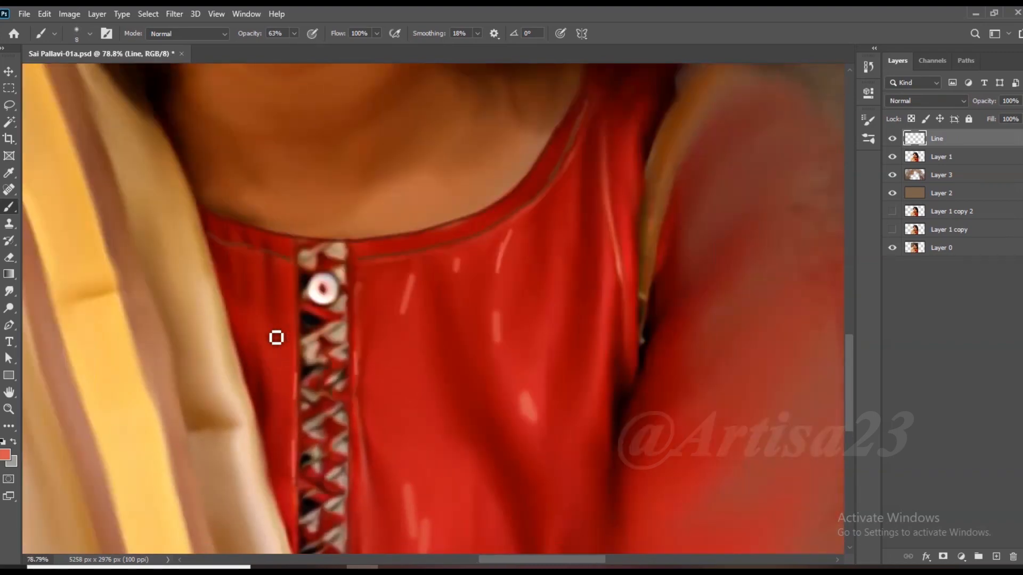
scroll(291, 269, up, 2)
scroll(530, 226, down, 4)
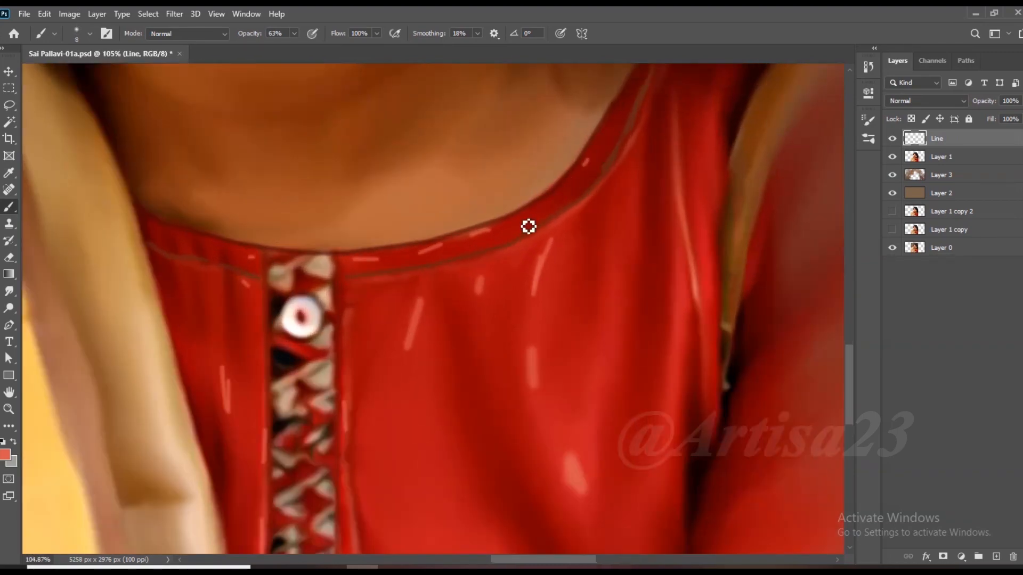
Paint red accent strokes on the kurta's sleeve and draw a dark red line along the armhole seam with a 20 px brush.
key(bracketright)
drag(630, 363, 625, 373)
drag(654, 312, 647, 318)
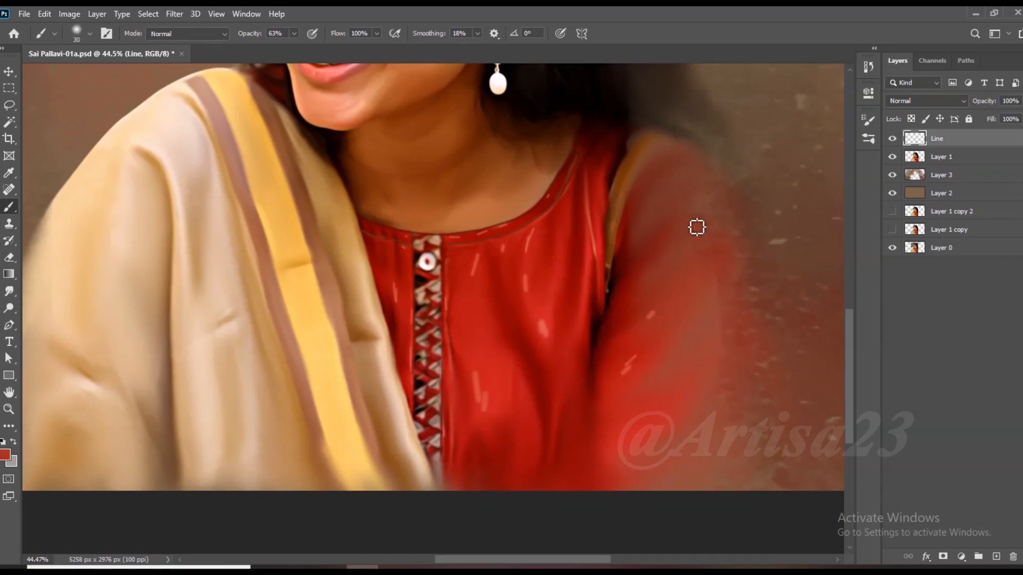
scroll(662, 177, up, 2)
alt+click(612, 266)
mouse_move(620, 225)
mouse_down()
mouse_move(650, 153)
mouse_move(678, 126)
mouse_up()
scroll(678, 126, down, 2)
scroll(601, 257, up, 3)
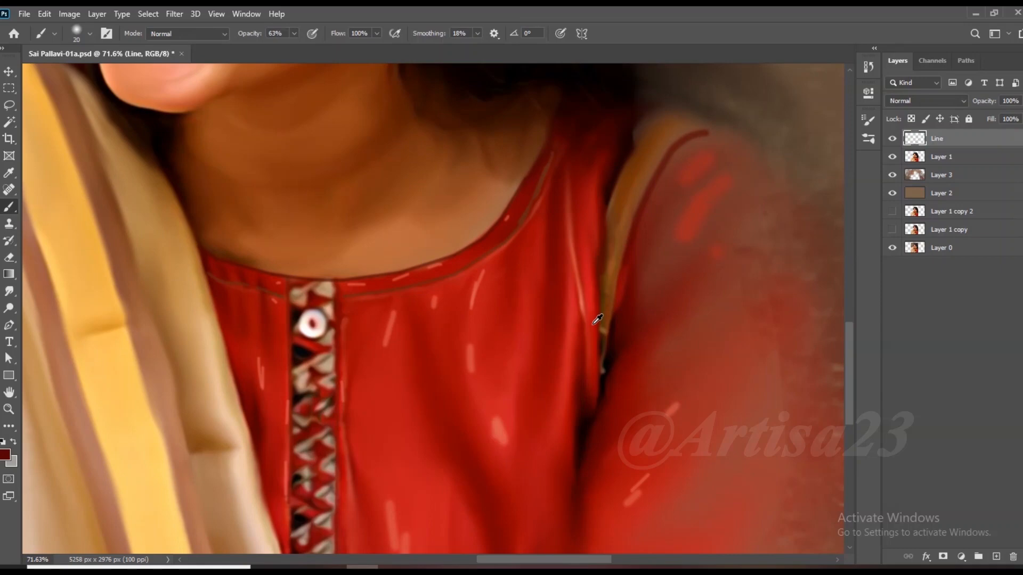
scroll(581, 266, down, 5)
scroll(603, 354, up, 1)
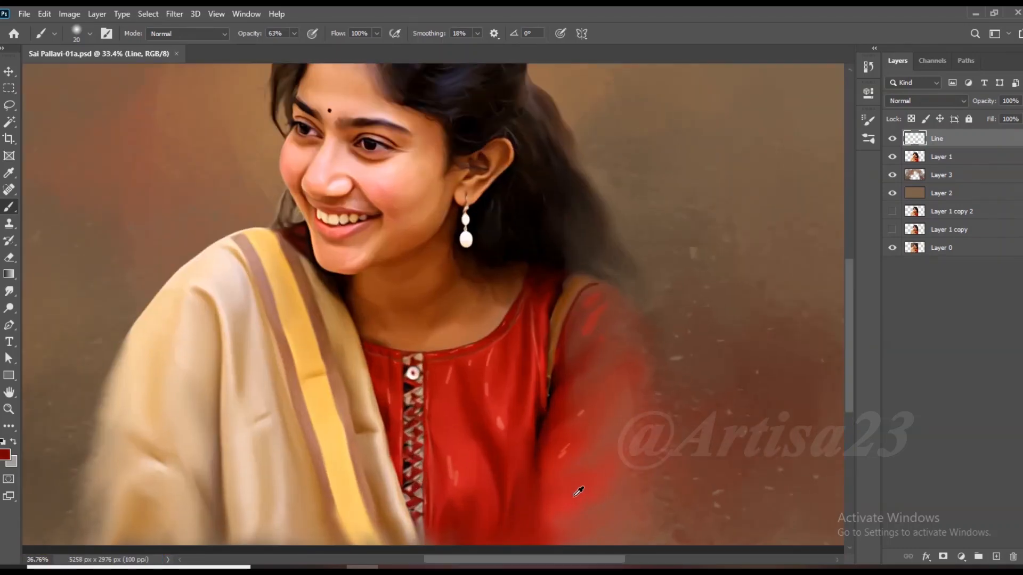
Smudge the highlight strokes on the kurta's front into the folds with a 150 px brush at 52% strength.
scroll(533, 466, up, 2)
alt+click(443, 462)
key(r)
key(bracketright)
key(bracketright)
key(bracketright)
key(bracketright)
key(bracketright)
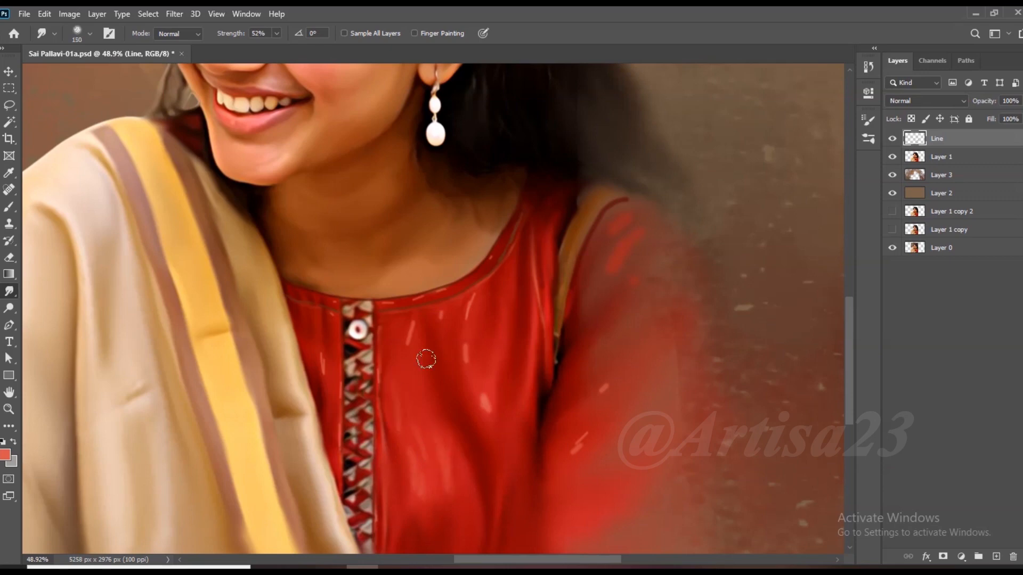
key(bracketleft)
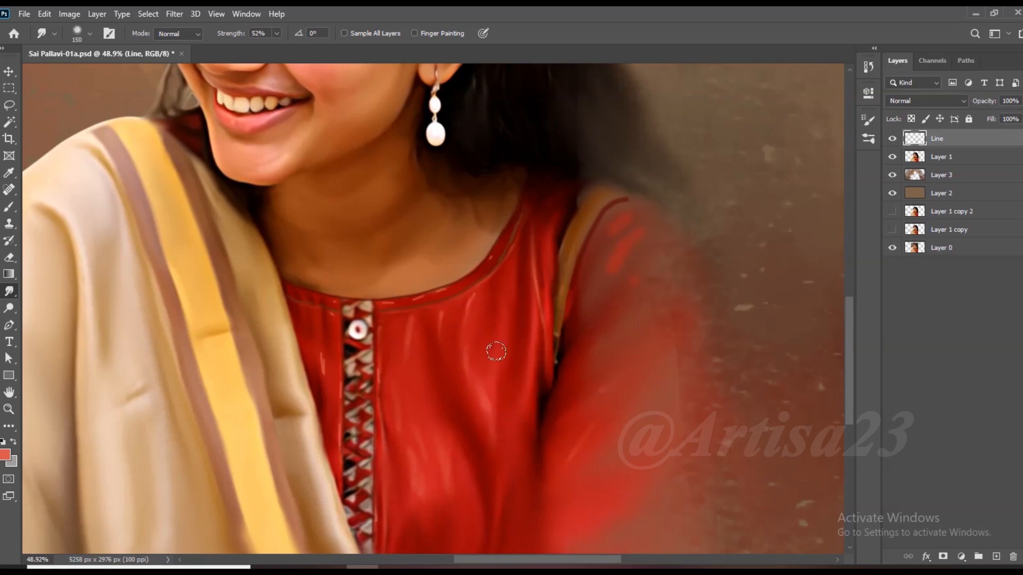
Smudge the neckline highlights with a 70 px brush and blend the sleeve strokes with a 100 px brush.
scroll(444, 265, up, 3)
key(bracketleft)
key(bracketleft)
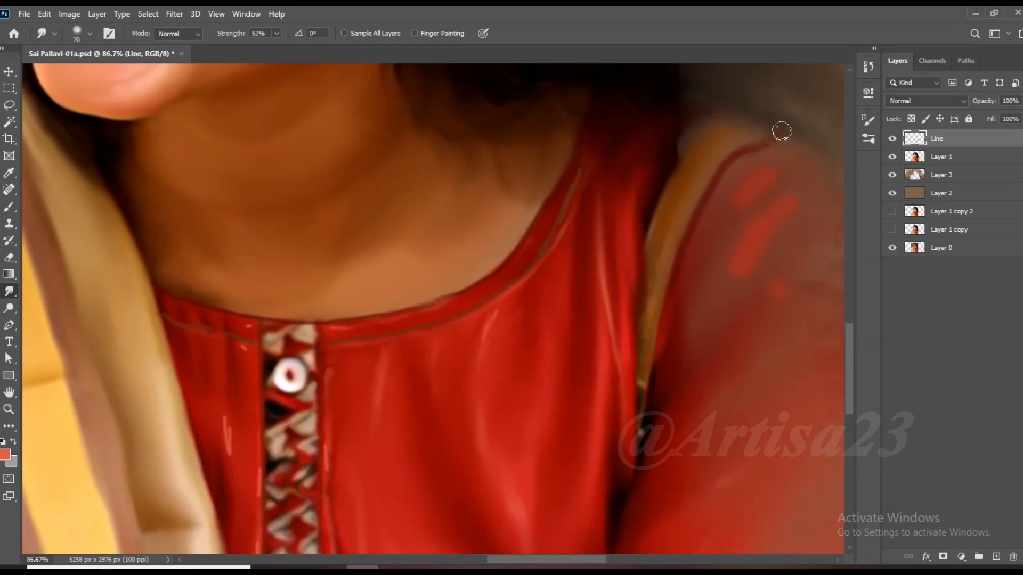
scroll(767, 284, down, 2)
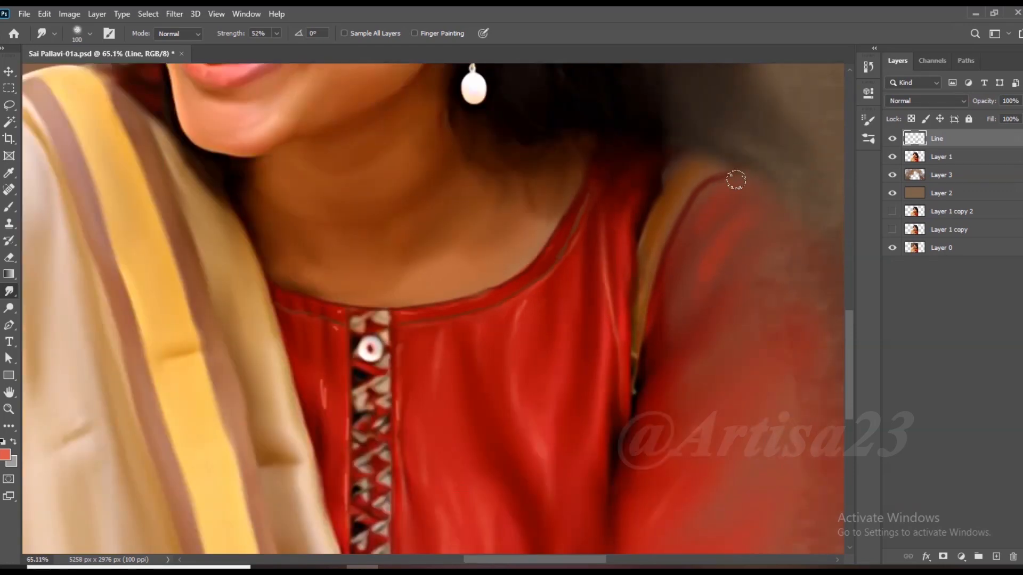
scroll(718, 190, down, 3)
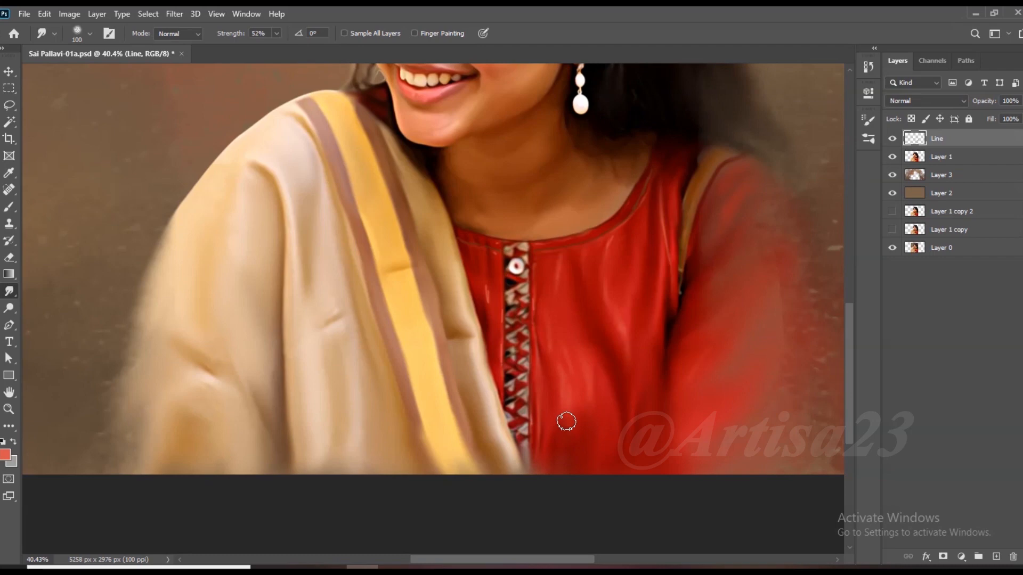
scroll(487, 291, up, 2)
scroll(496, 404, down, 4)
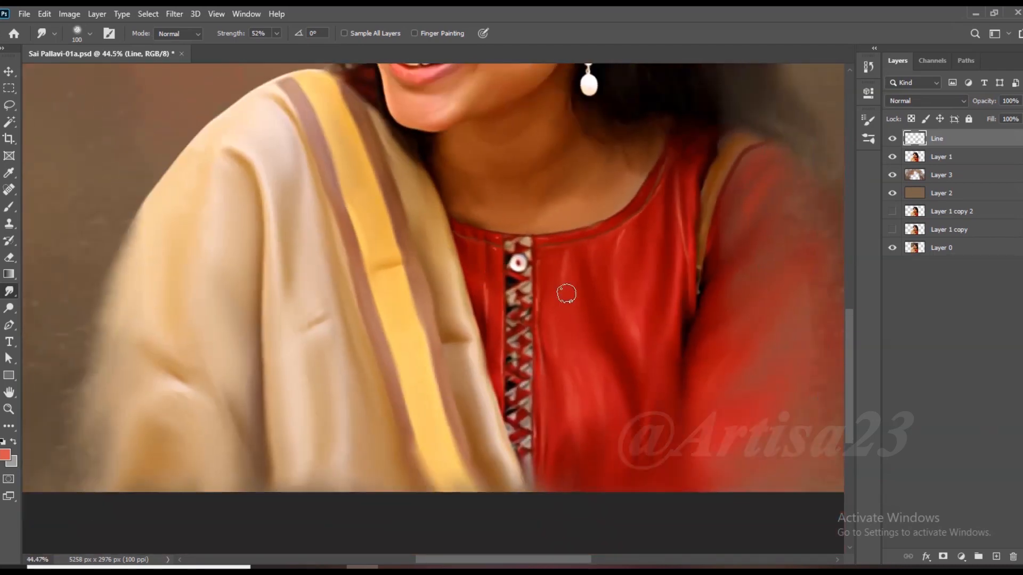
scroll(530, 291, up, 3)
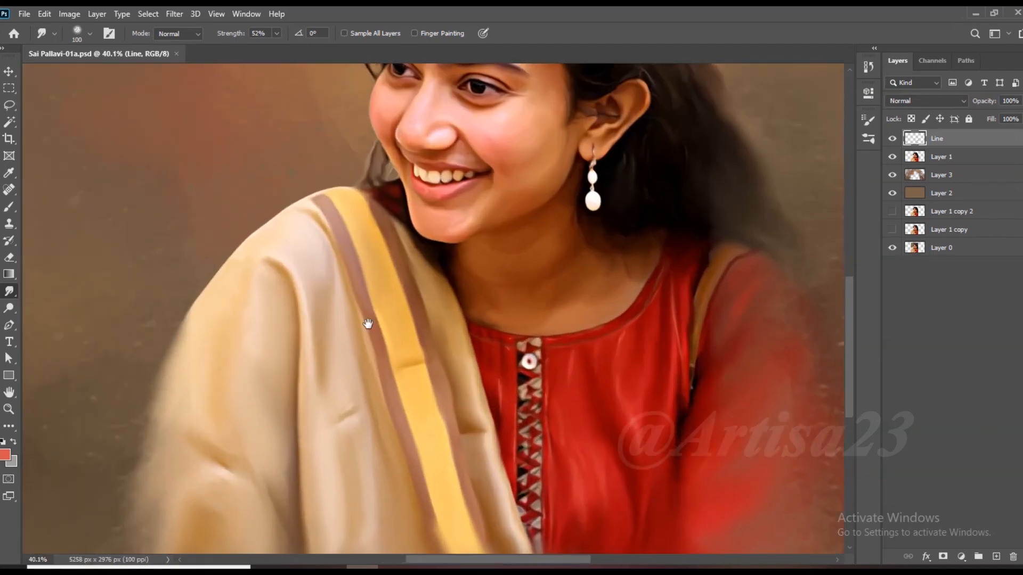
Sample a brown from the shawl and draw a thin line along its outer mauve stripe.
key(b)
scroll(411, 292, up, 1)
alt+click(337, 182)
key(bracketleft)
key(bracketleft)
mouse_move(342, 141)
mouse_down()
mouse_move(386, 238)
mouse_move(420, 360)
mouse_up()
scroll(440, 432, down, 2)
scroll(461, 438, up, 1)
Strengthen the outer stripe's brown line with a 15 px brush and shade the inner mauve stripe beside the yellow band.
key(bracketright)
key(bracketright)
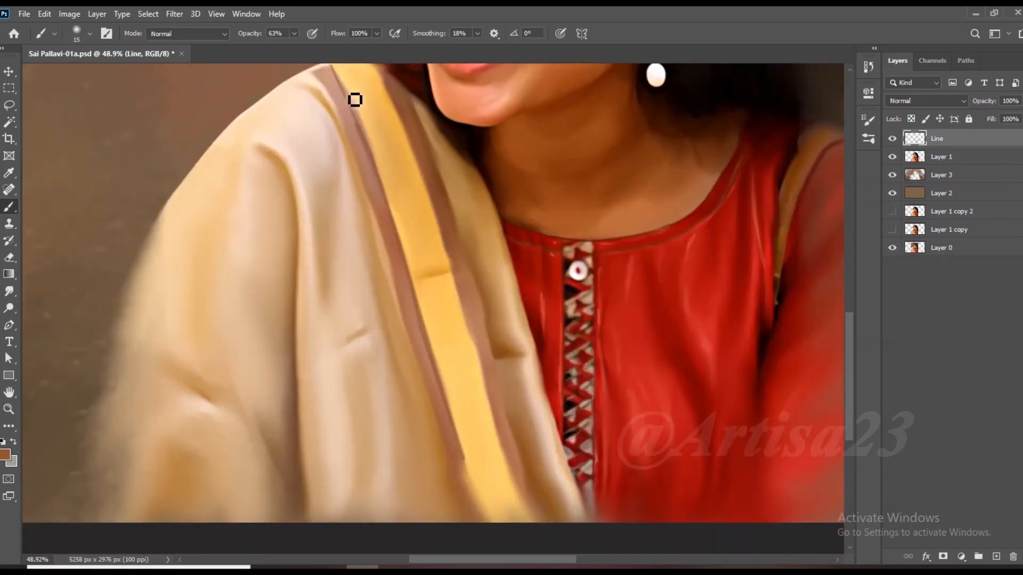
scroll(329, 91, up, 1)
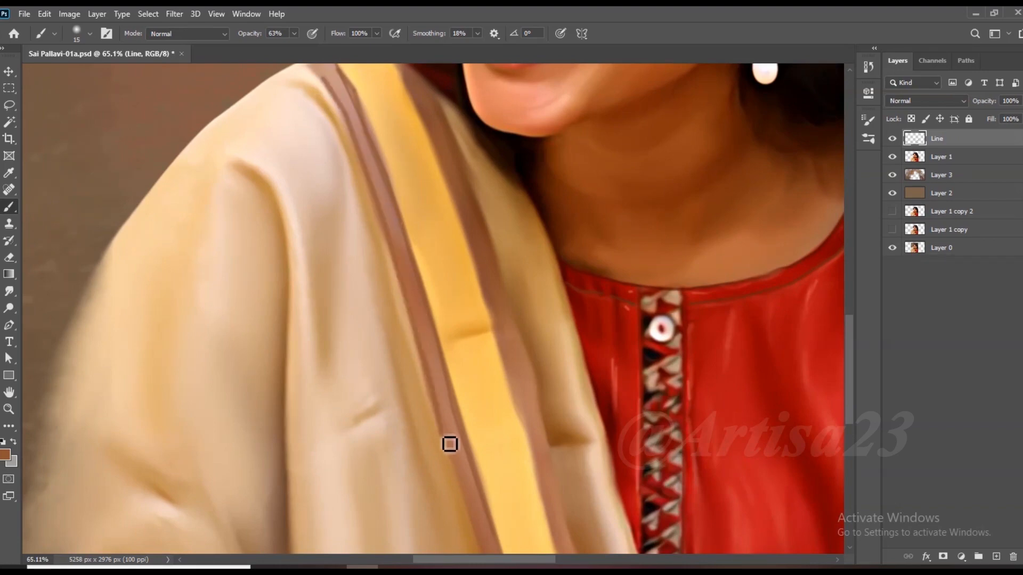
scroll(449, 441, down, 3)
scroll(475, 496, down, 1)
scroll(456, 251, up, 1)
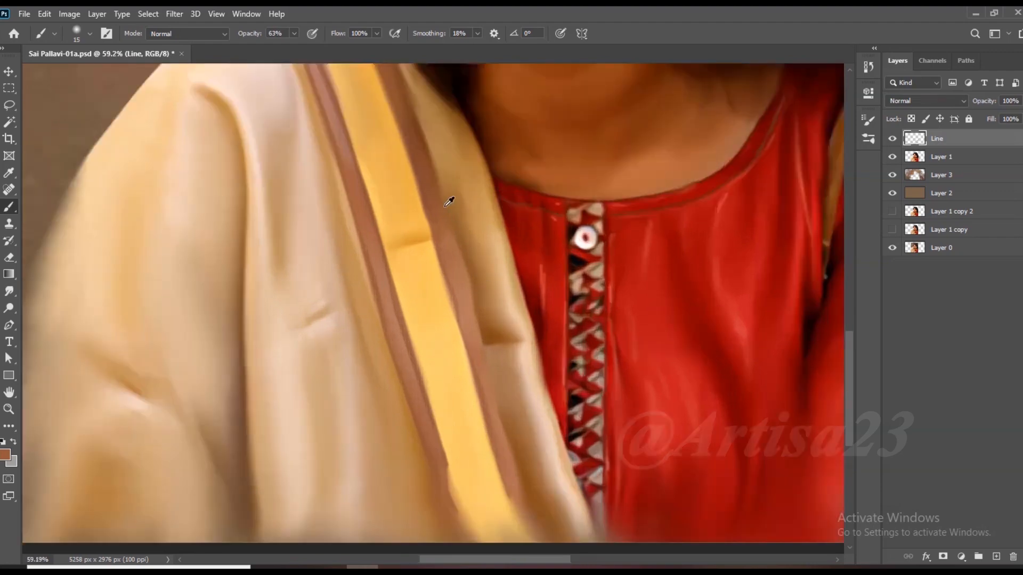
scroll(500, 341, up, 1)
drag(489, 356, 522, 469)
scroll(461, 392, down, 3)
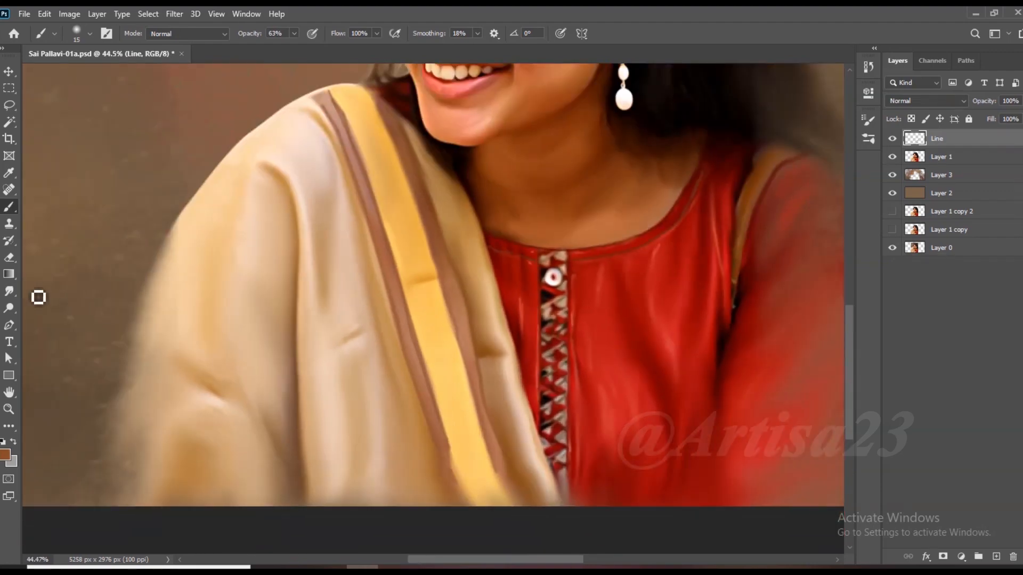
Smudge the brown lines on the shawl's stripes with a 100 px brush at 52% strength.
click(9, 291)
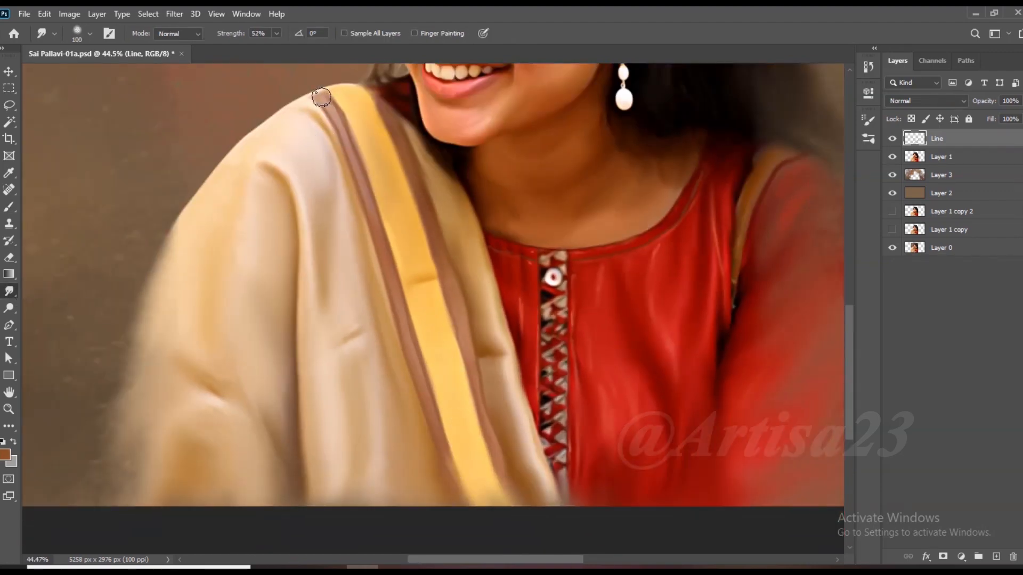
scroll(441, 256, down, 5)
scroll(85, 352, up, 2)
Paint sampled beige tones over the shawl's central folds with a 60 px brush and smudge them at 175 px.
key(b)
scroll(355, 337, up, 2)
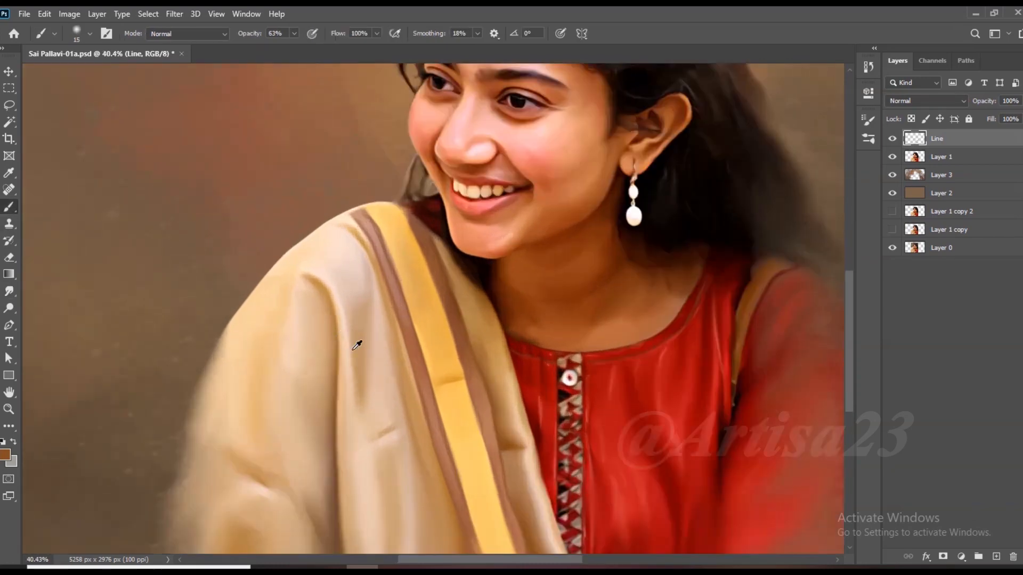
scroll(413, 431, down, 1)
alt+click(367, 458)
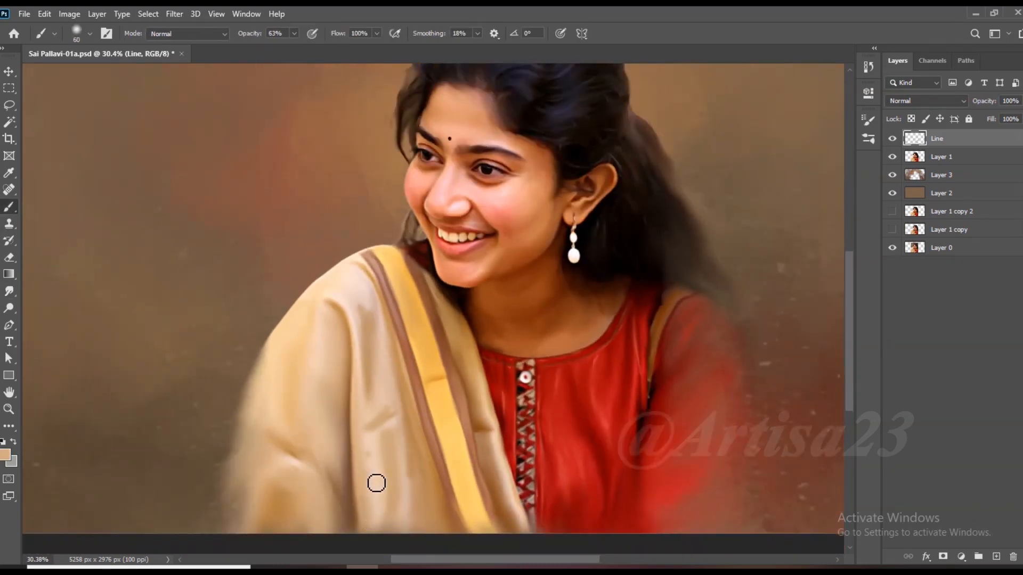
scroll(362, 464, up, 1)
key(r)
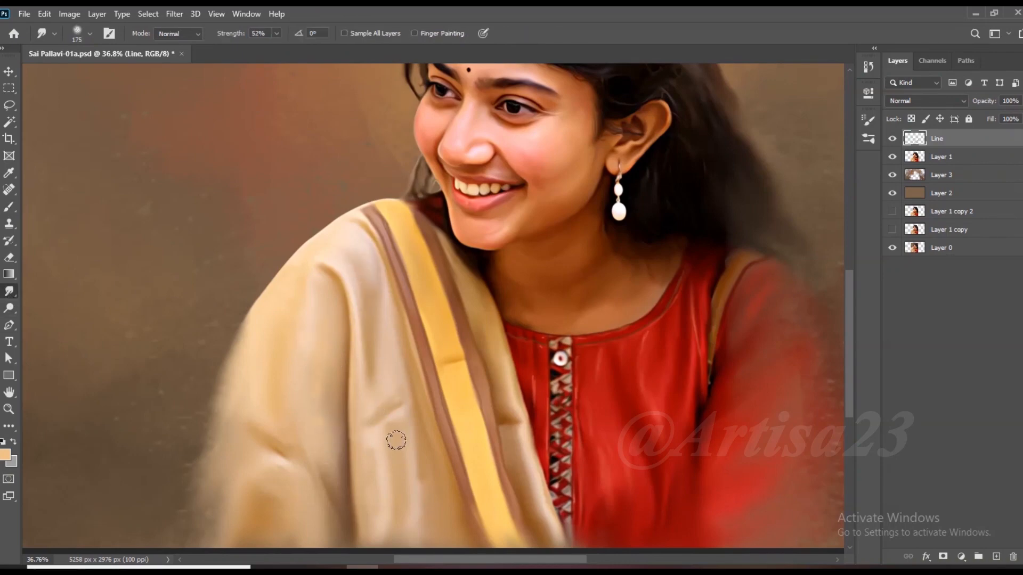
Sample a dark brown and draw 9 px lines along both edges of the shawl's inner mauve stripe near the chin.
scroll(324, 369, down, 5)
scroll(418, 370, up, 12)
key(b)
alt+click(327, 235)
key(bracketleft)
key(bracketleft)
drag(331, 239, 395, 441)
drag(280, 202, 330, 312)
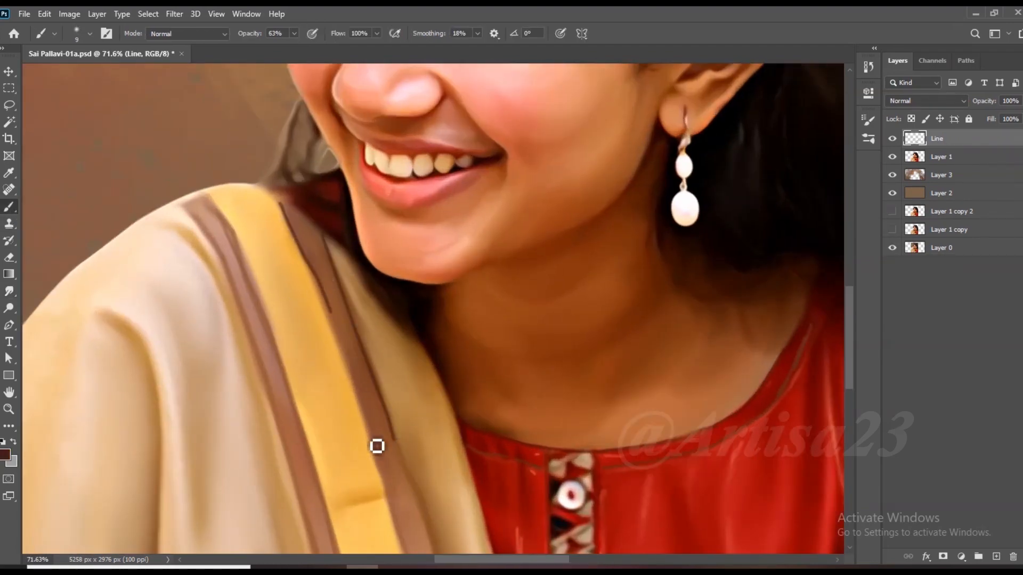
Smudge the dark lines on the shawl's inner mauve stripe up to the shoulder with a 125 px brush.
click(9, 291)
drag(347, 400, 330, 321)
drag(312, 267, 261, 182)
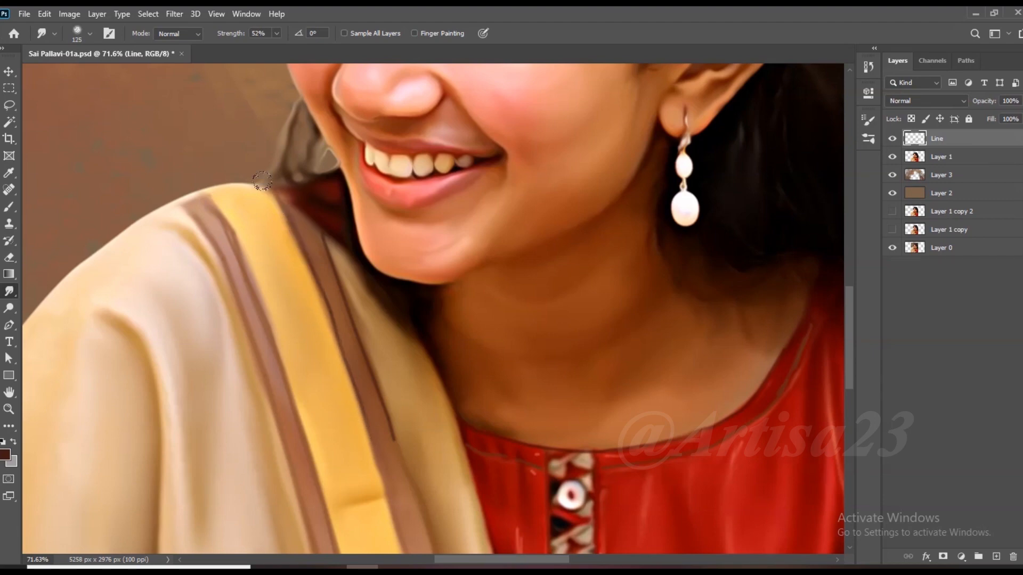
key(ctrl+0)
scroll(559, 491, up, 1)
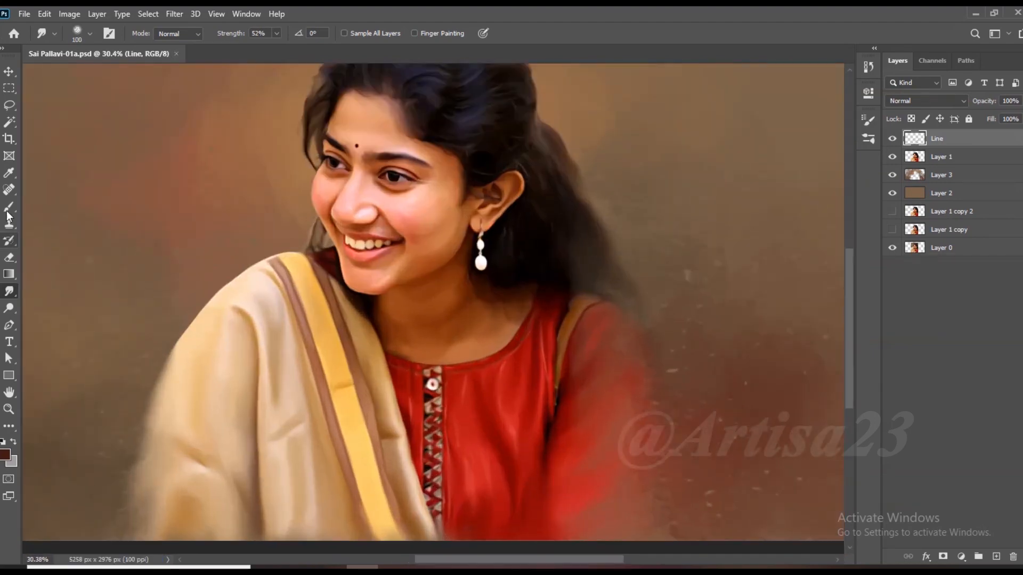
Paint sampled dark red strokes on the faded red sleeve near the shoulder with a 25 px brush and smudge them at 200 px.
key(b)
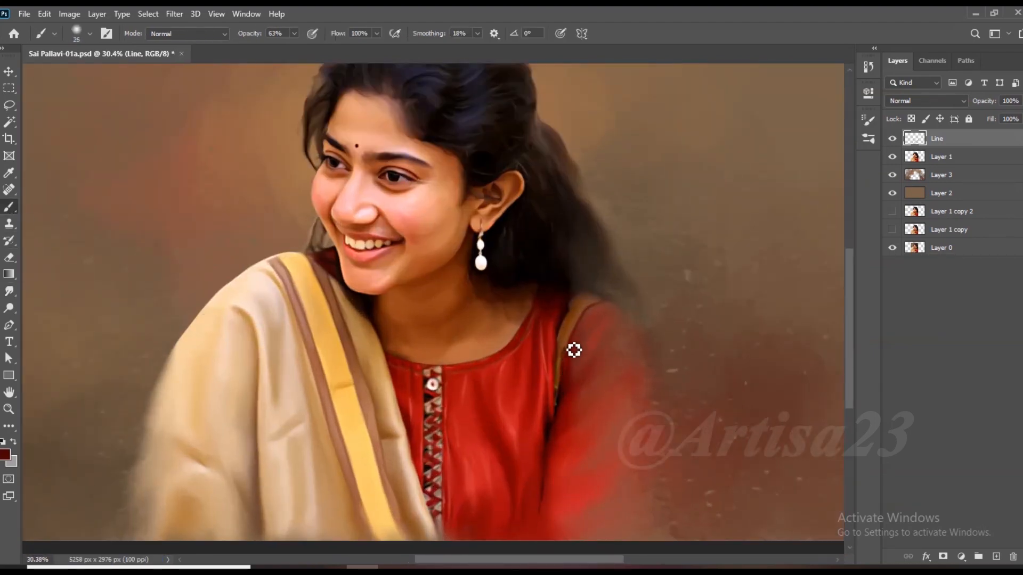
scroll(571, 390, up, 2)
mouse_move(620, 300)
mouse_down()
mouse_move(603, 329)
mouse_move(611, 355)
mouse_up()
drag(664, 337, 610, 394)
click(593, 384)
click(9, 292)
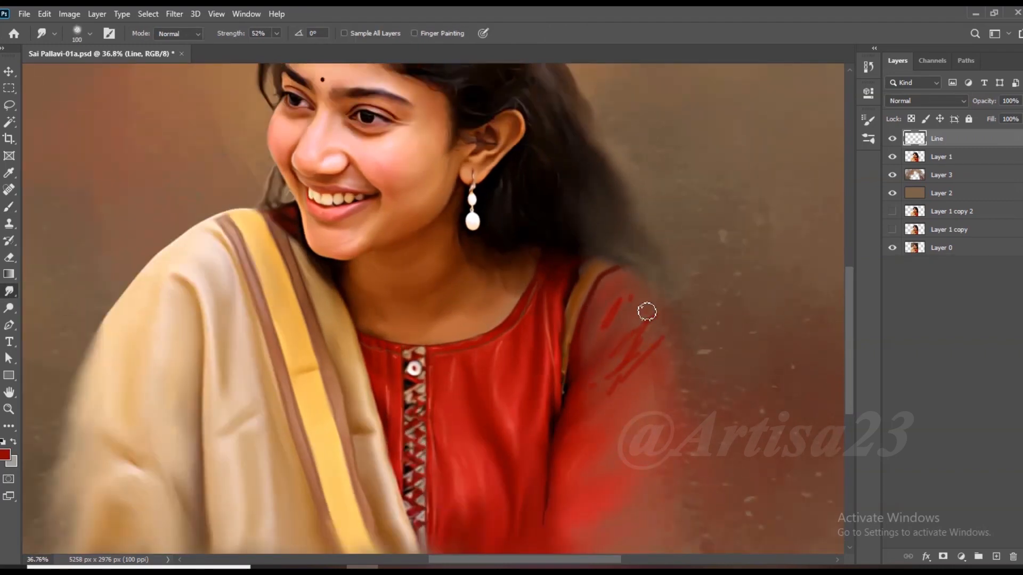
scroll(596, 412, down, 3)
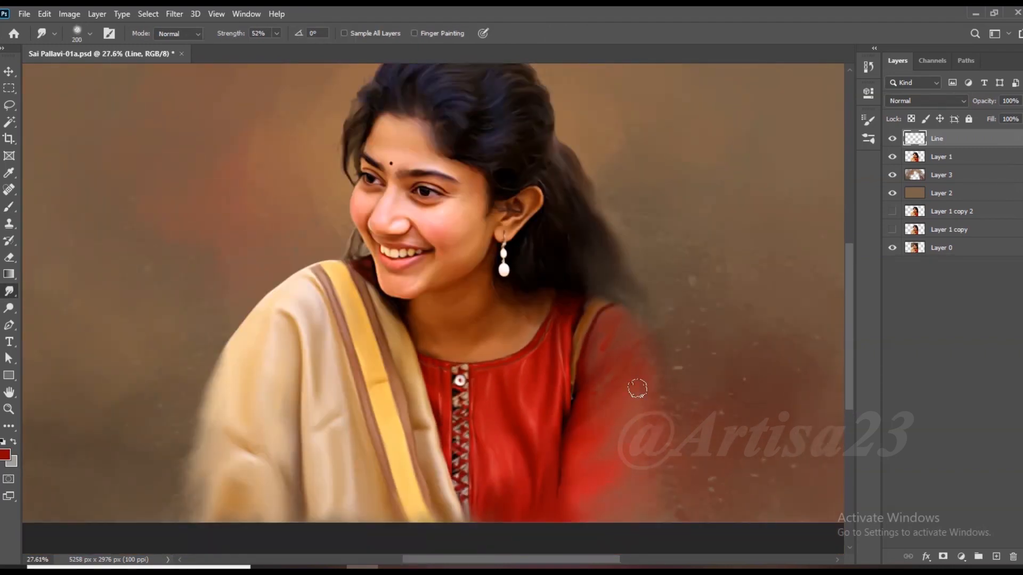
scroll(566, 397, down, 2)
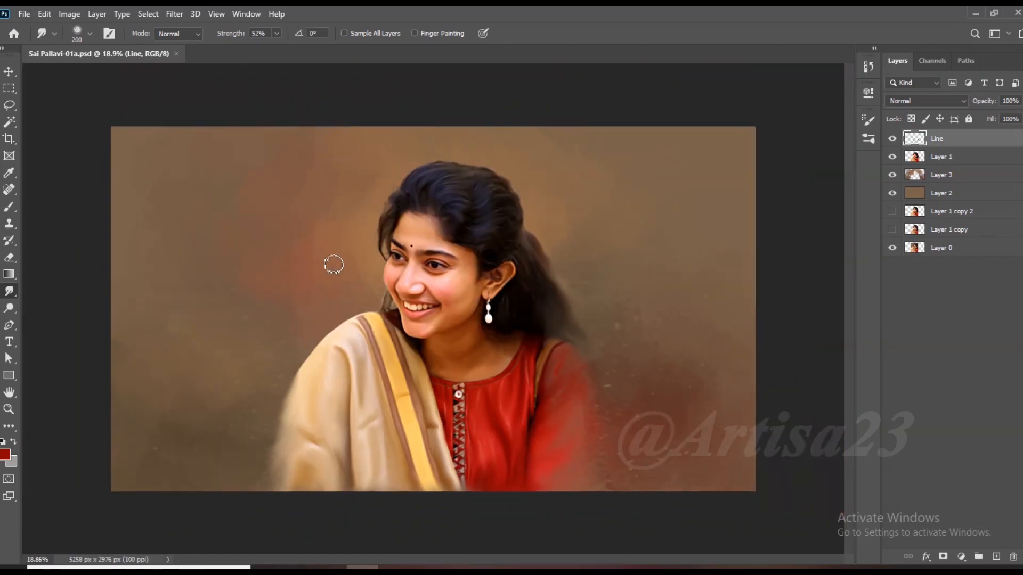
Save a copy of the document over the existing file Sai Pallavi-01.psd.
click(24, 14)
click(32, 169)
click(139, 96)
click(407, 393)
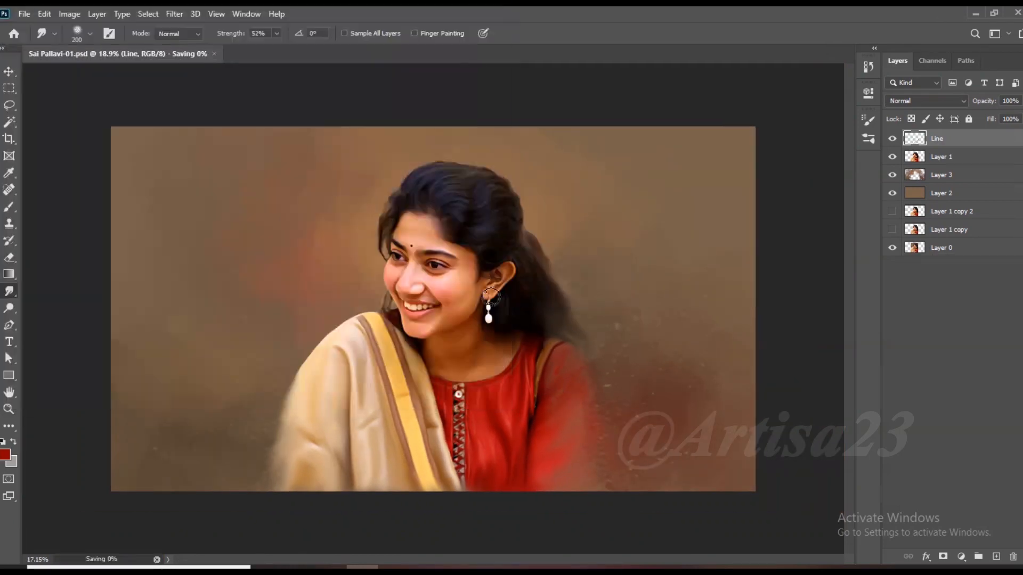
scroll(532, 298, down, 1)
scroll(532, 297, up, 1)
scroll(445, 290, down, 2)
key(v)
scroll(562, 265, down, 1)
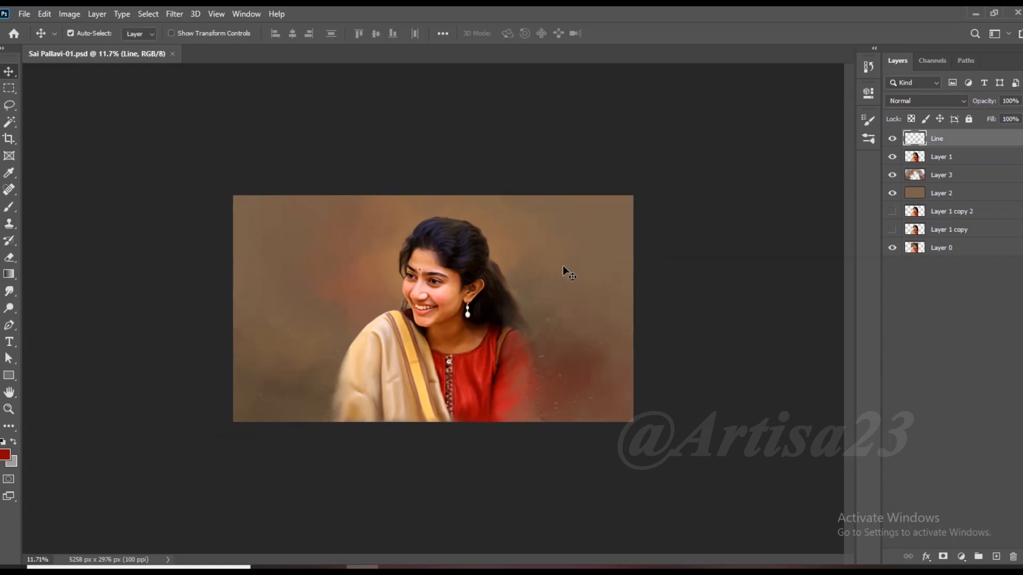
Sample an orange-brown skin tone and draw a line along the far side of the nose bridge with a 10 px brush.
scroll(433, 286, up, 6)
scroll(432, 286, up, 2)
key(b)
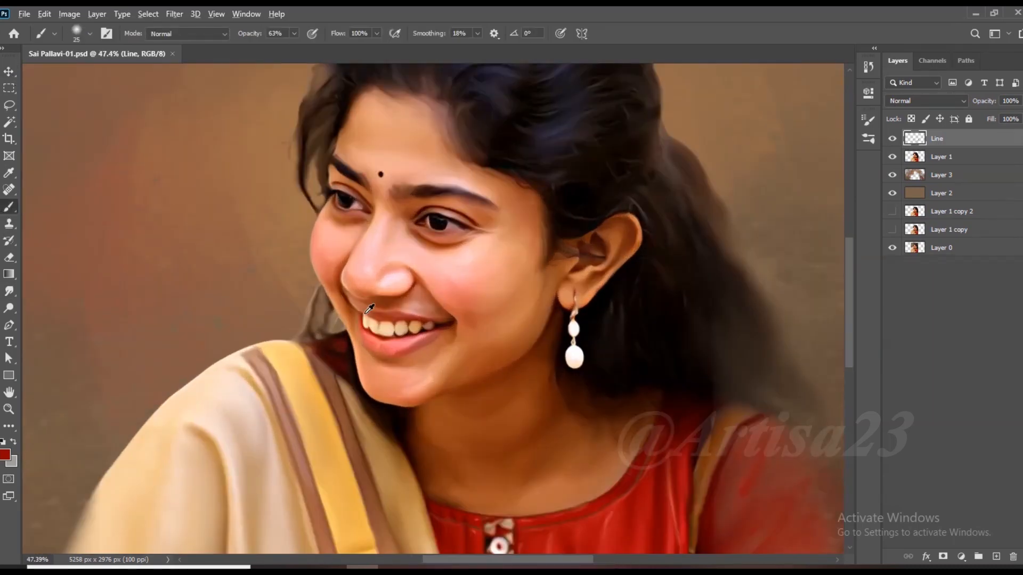
scroll(421, 282, up, 4)
scroll(374, 177, up, 2)
alt+click(293, 256)
key(bracketleft)
key(bracketleft)
key(bracketleft)
key(bracketleft)
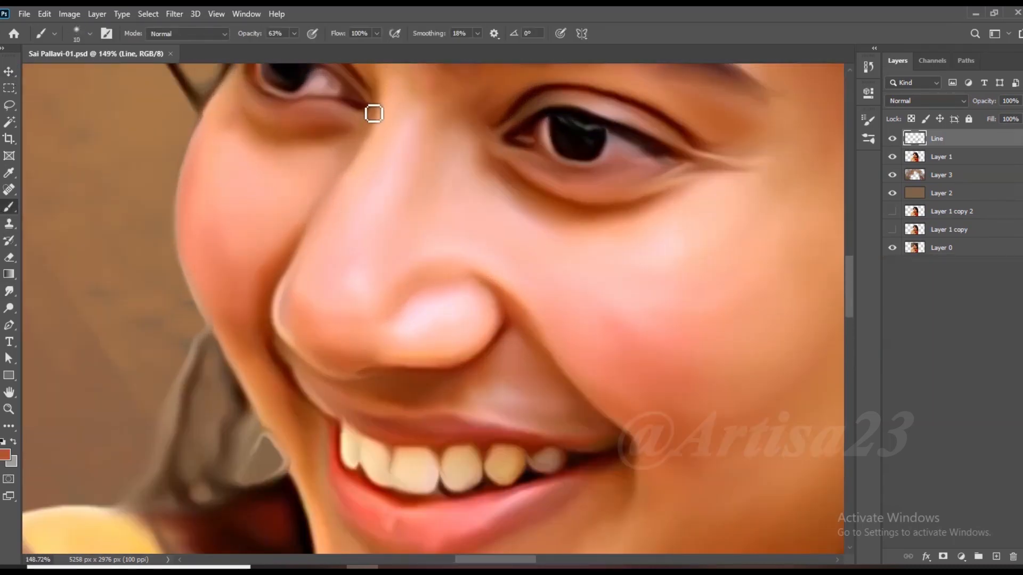
mouse_move(360, 140)
mouse_down()
mouse_move(351, 195)
mouse_move(331, 215)
mouse_up()
Smudge the nose bridge line into the skin with a 70 px brush at 52% strength.
scroll(315, 235, down, 1)
key(r)
scroll(309, 152, up, 1)
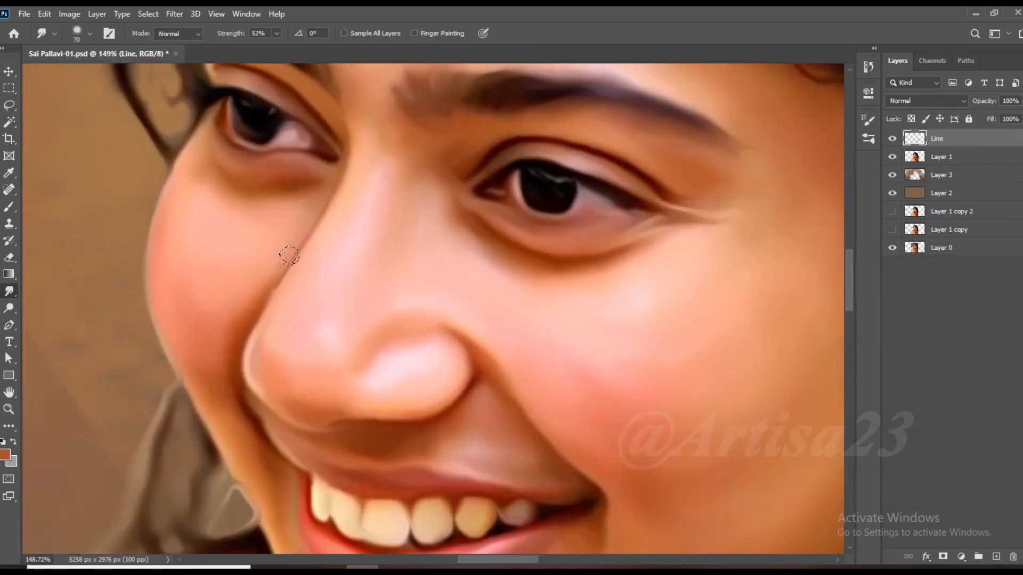
Draw a 3 px brown line along the underside of the nose tip and smudge it at 25 px.
scroll(291, 250, down, 1)
key(b)
scroll(320, 324, up, 2)
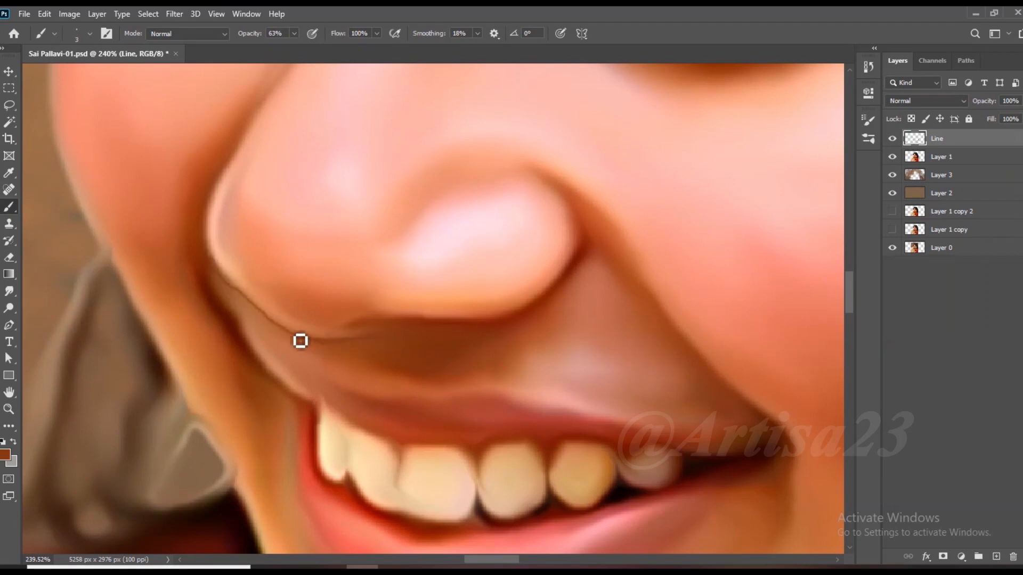
key(r)
key(bracketleft)
key(bracketleft)
key(bracketleft)
key(bracketleft)
key(bracketleft)
scroll(277, 266, down, 1)
Draw a 3 px dark reddish-brown line around the near nostril's outer curve and along its lower edge.
key(b)
scroll(560, 228, up, 2)
drag(559, 228, 538, 153)
scroll(539, 153, up, 1)
drag(267, 326, 192, 341)
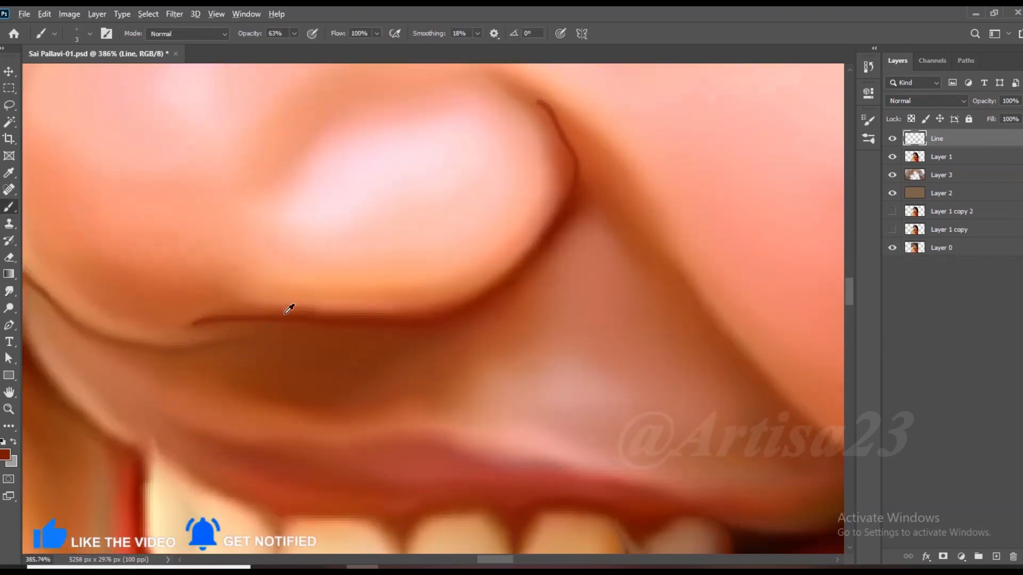
Smudge the nostril outline with a 25 px brush at 52% strength.
scroll(288, 303, down, 2)
key(r)
scroll(420, 167, up, 2)
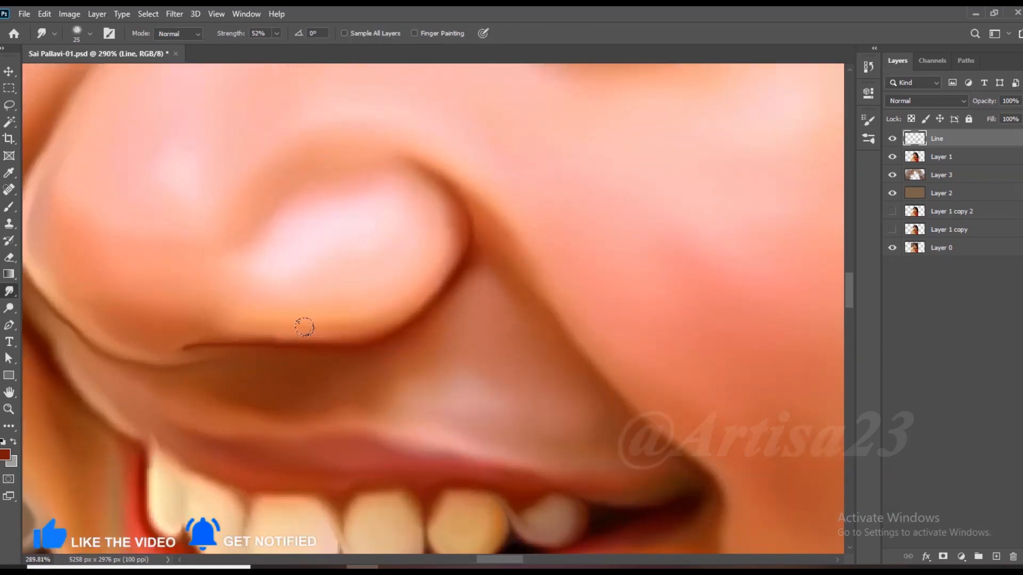
Draw a 3 px dark reddish-brown line along the upper lip's lower edge above the teeth.
scroll(253, 342, down, 4)
scroll(371, 343, up, 3)
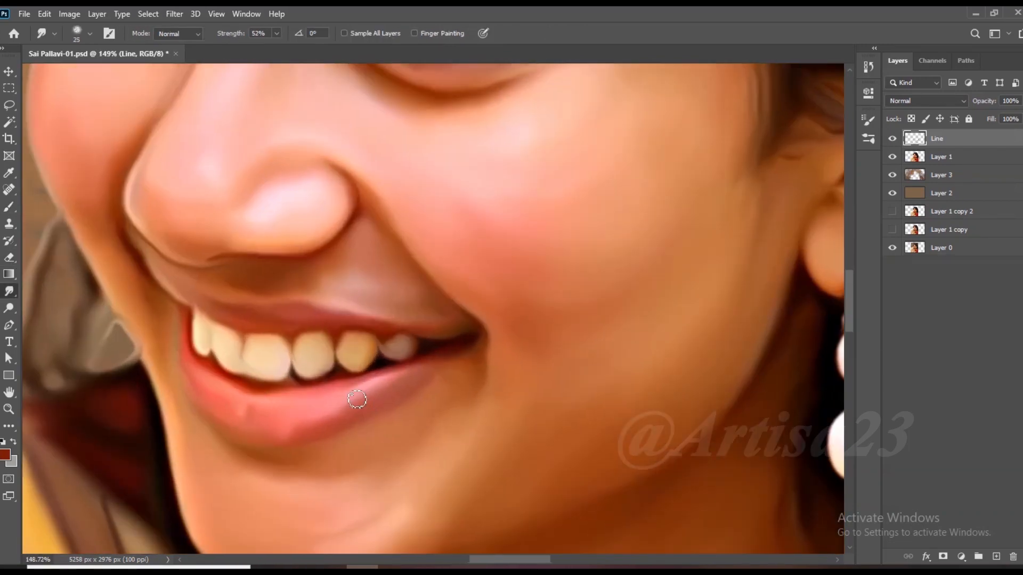
key(b)
scroll(372, 343, up, 1)
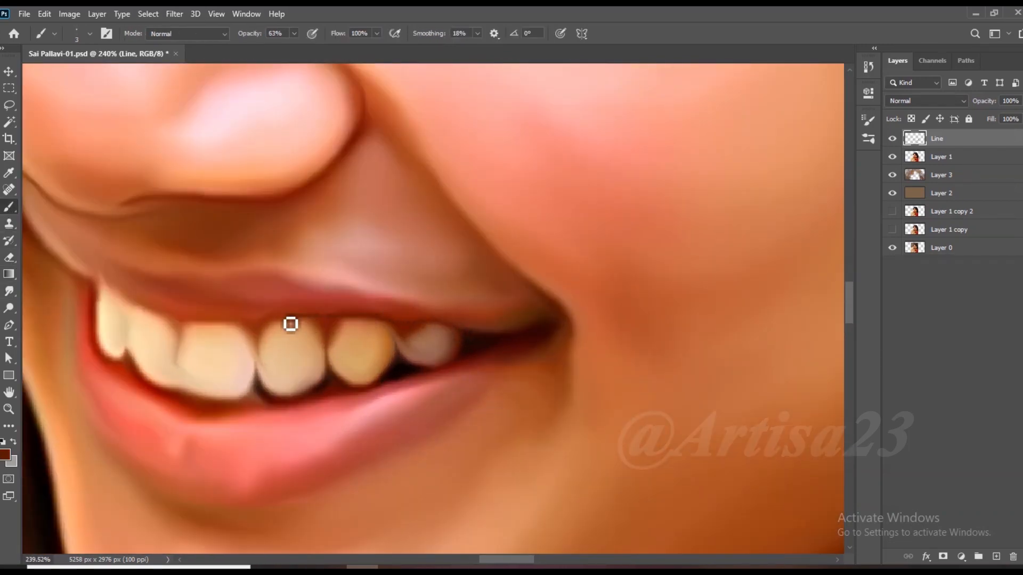
drag(290, 324, 347, 347)
Sample a brownish red from the upper lip and paint over the lip and its upper contour with a 6 px brush.
key(bracketright)
key(bracketright)
key(bracketright)
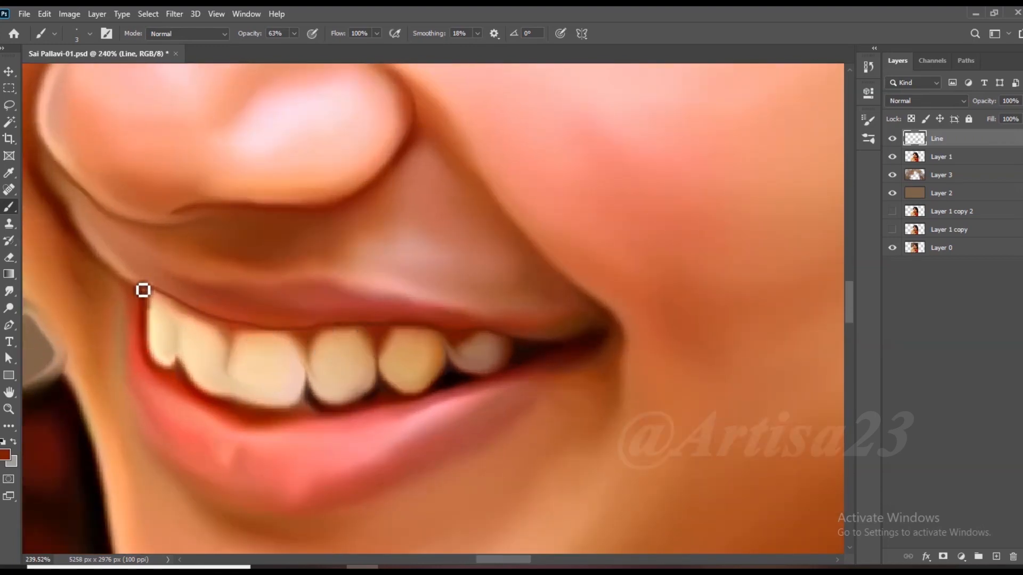
scroll(142, 290, up, 1)
alt+click(297, 303)
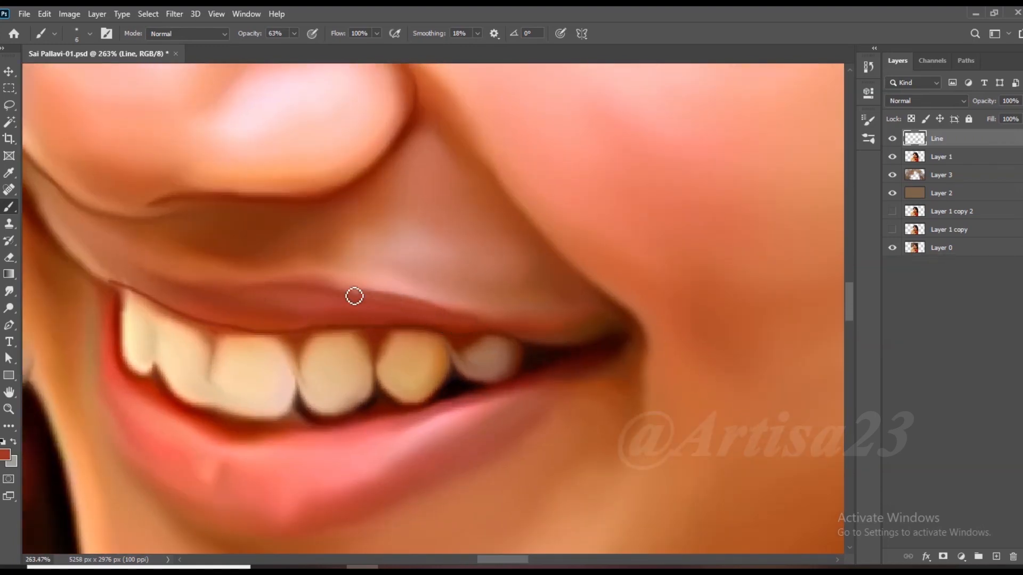
scroll(216, 284, down, 1)
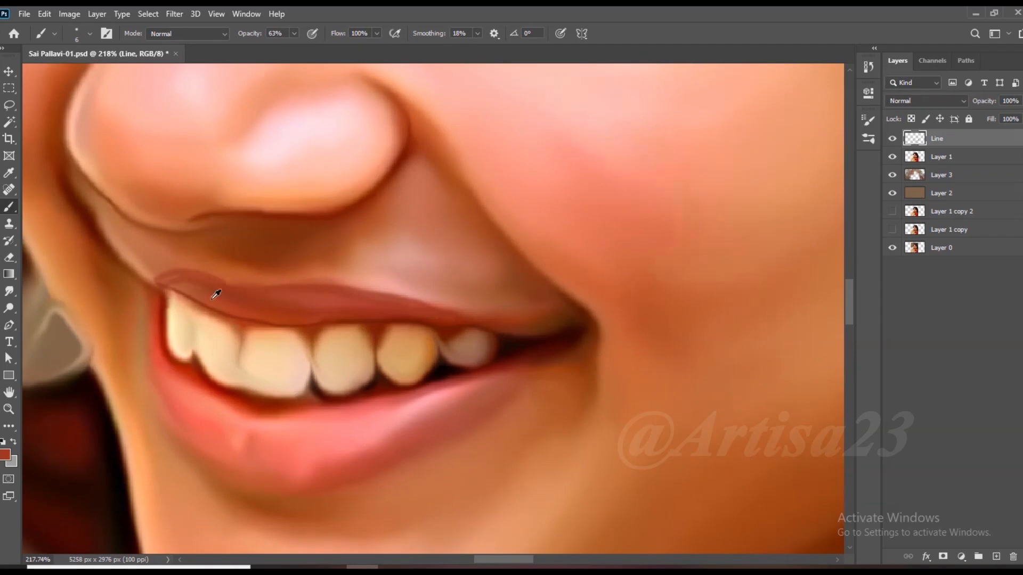
scroll(213, 291, down, 2)
scroll(212, 298, down, 4)
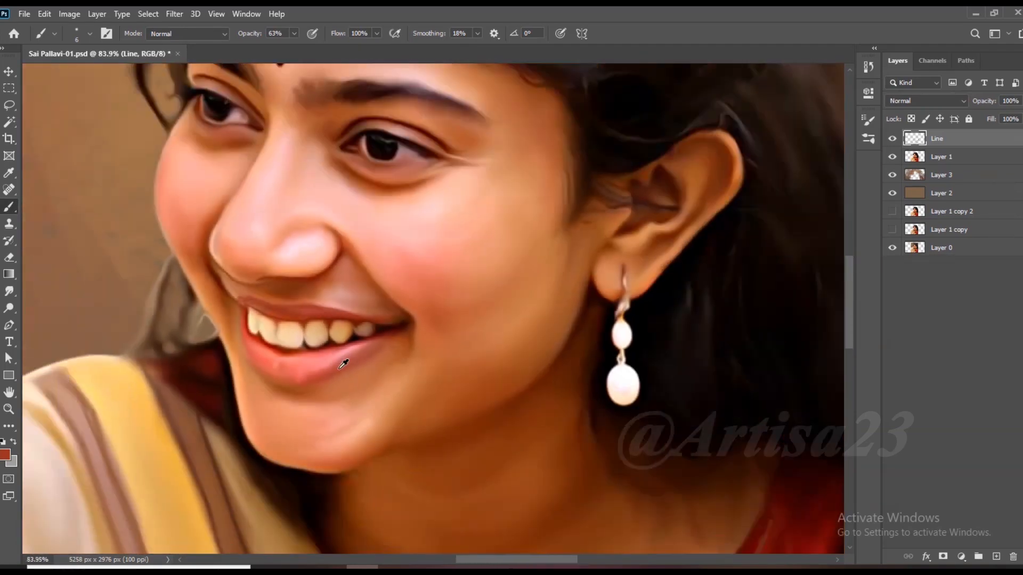
Outline the lower lip's outer edge in brownish red at 6 px and add shading strokes inside its far side.
scroll(190, 256, up, 5)
mouse_move(177, 229)
mouse_down()
mouse_move(196, 324)
mouse_move(271, 398)
mouse_up()
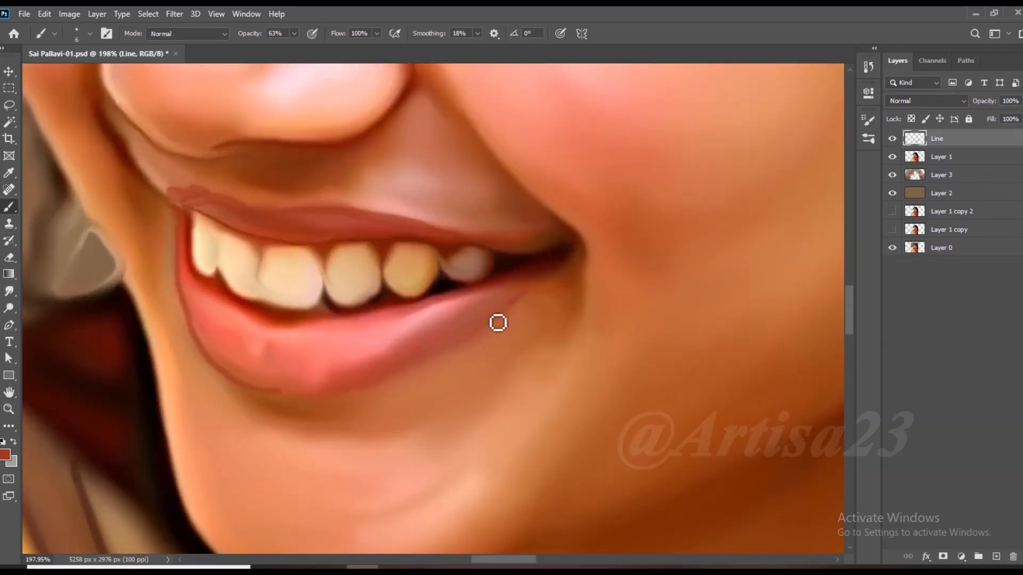
mouse_move(267, 350)
mouse_down()
mouse_move(263, 376)
mouse_move(234, 371)
mouse_up()
drag(194, 313, 222, 360)
scroll(293, 320, up, 2)
key(bracketleft)
key(bracketleft)
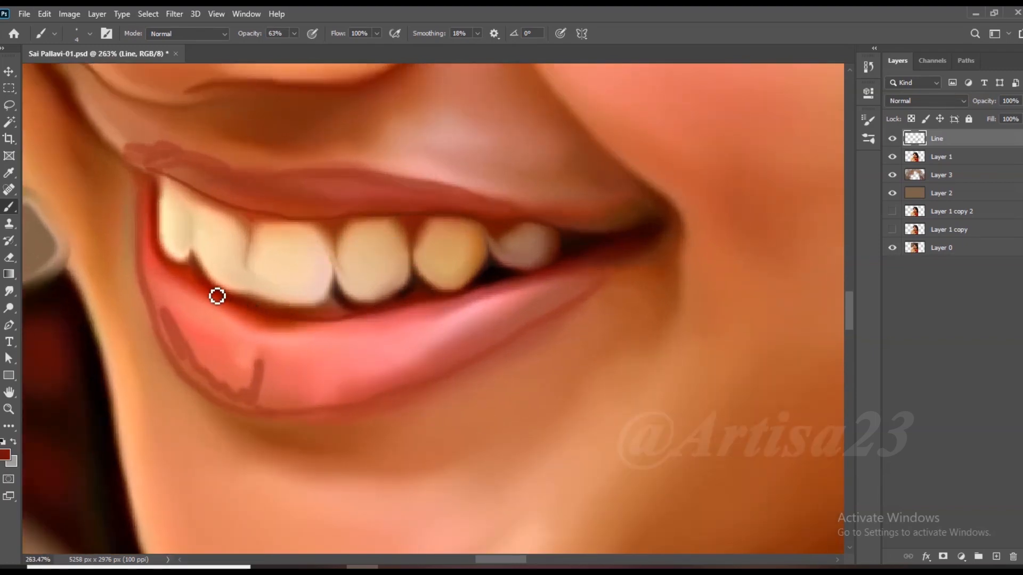
Smudge the painted strokes on both lips with a 15 px brush at 52% strength.
scroll(205, 270, down, 7)
key(r)
scroll(237, 332, up, 4)
drag(218, 334, 179, 306)
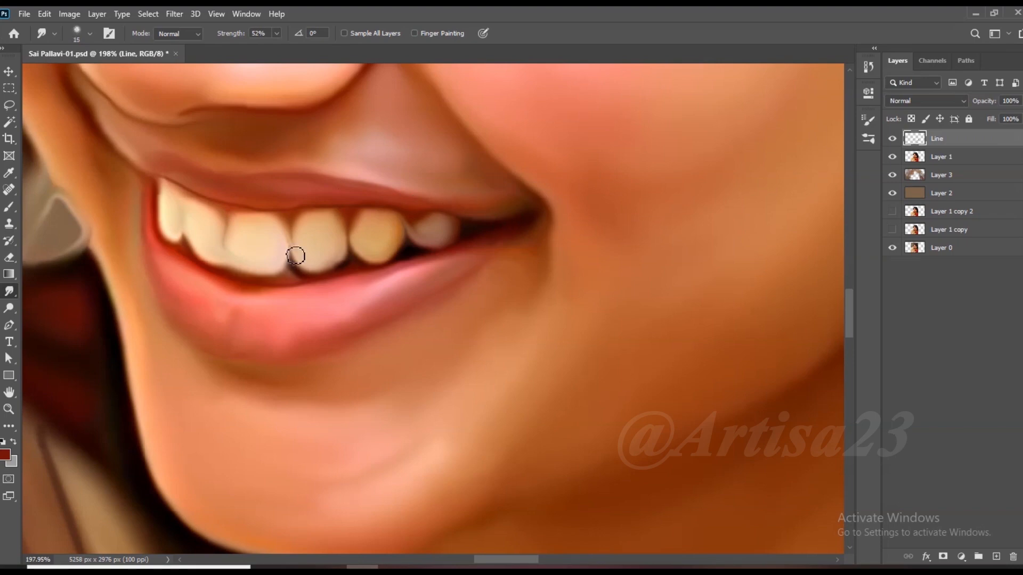
Smudge the edges of the teeth and the gaps between them on Layer 1 with 15 px and 10 px brushes.
click(946, 159)
scroll(352, 242, up, 2)
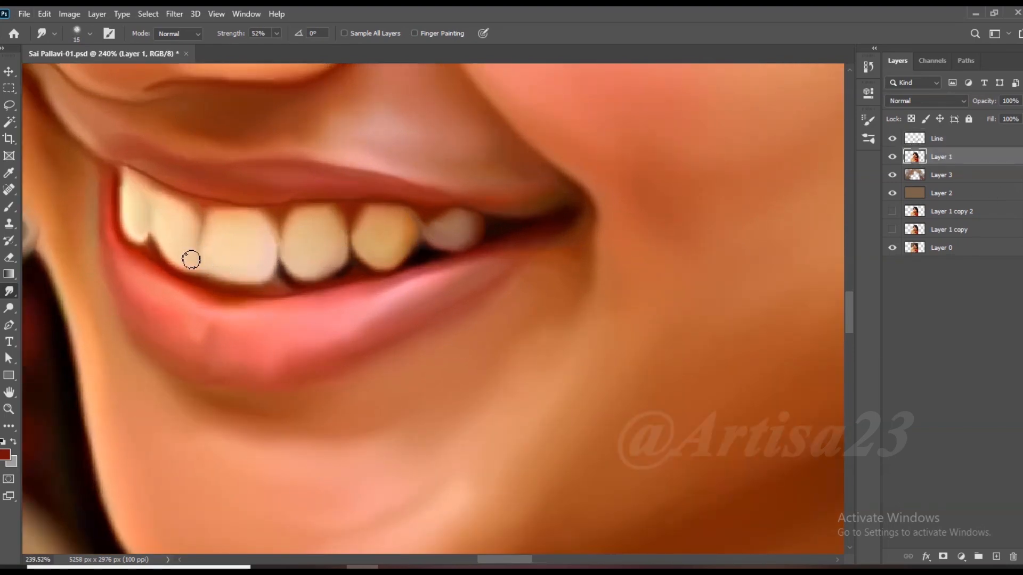
scroll(178, 258, down, 3)
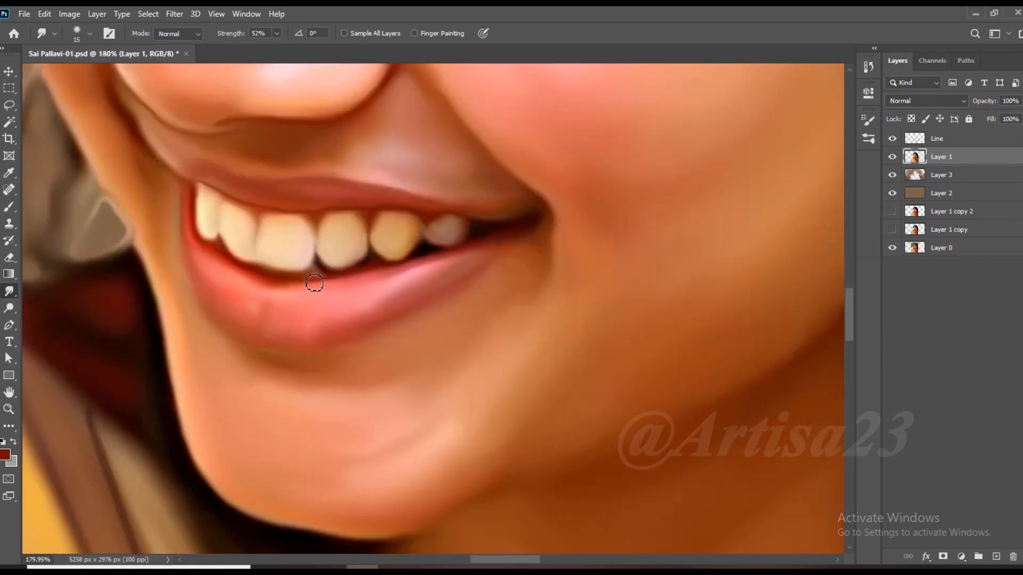
scroll(266, 253, up, 2)
key(bracketleft)
key(bracketleft)
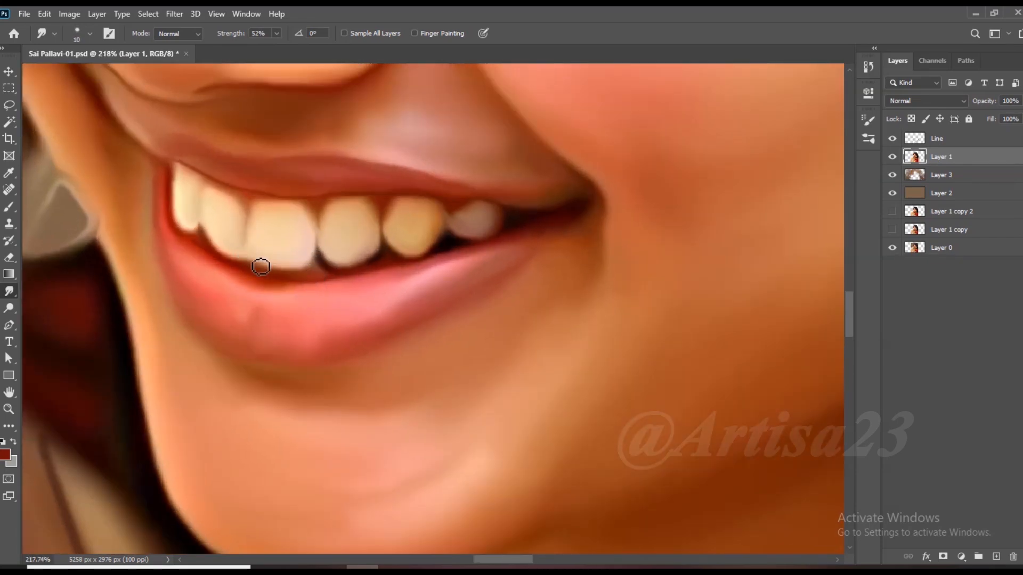
scroll(251, 251, down, 3)
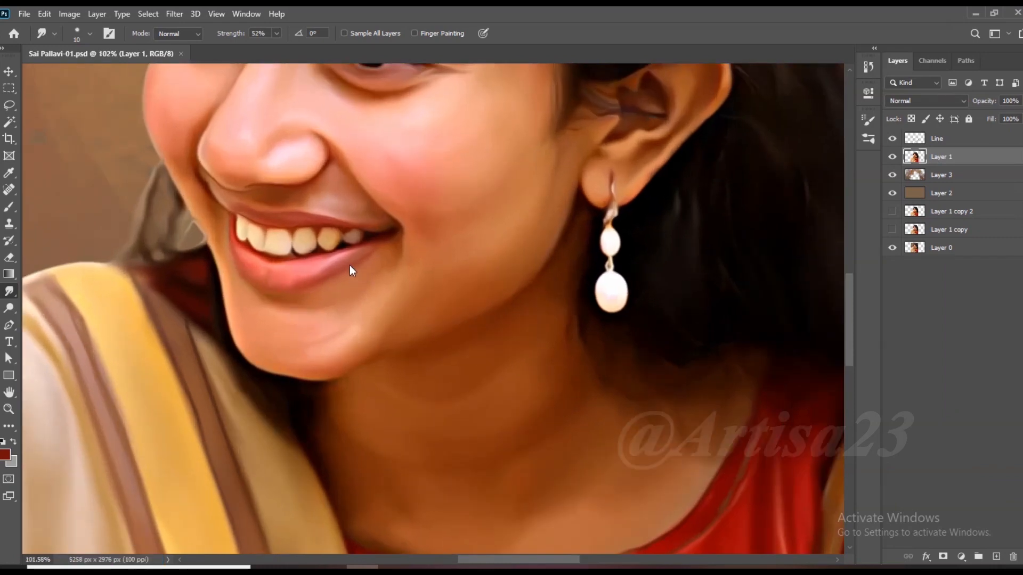
key(b)
scroll(320, 230, up, 1)
scroll(398, 240, up, 4)
alt+click(416, 236)
mouse_move(421, 258)
mouse_down()
mouse_move(367, 297)
mouse_move(248, 352)
mouse_up()
click(9, 291)
key(ctrl+z)
key(ctrl+z)
key(ctrl+z)
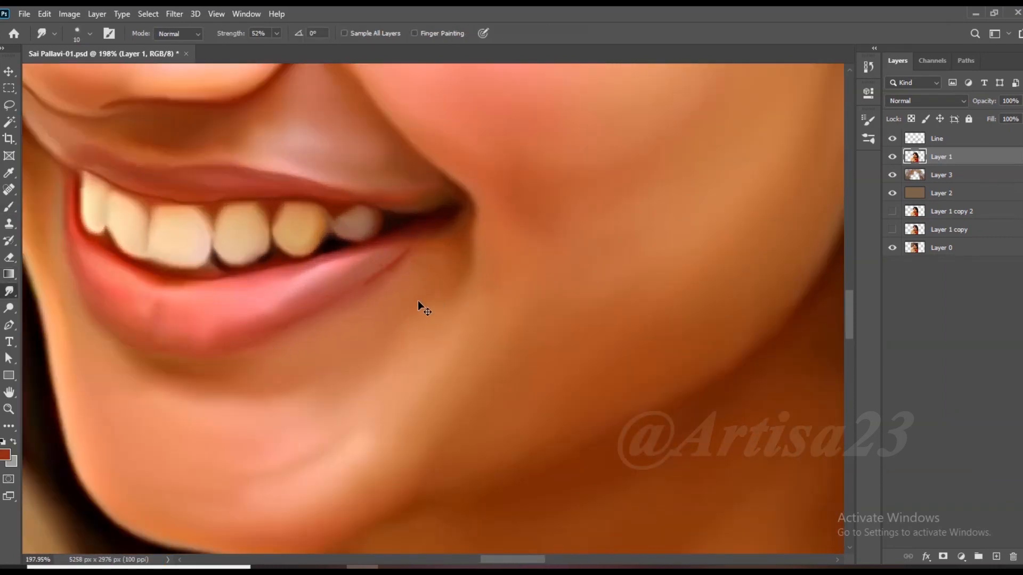
On the Line layer, draw 4 px reddish-brown strokes along the lower lip's near lower edge and smudge them at 35 px.
key(b)
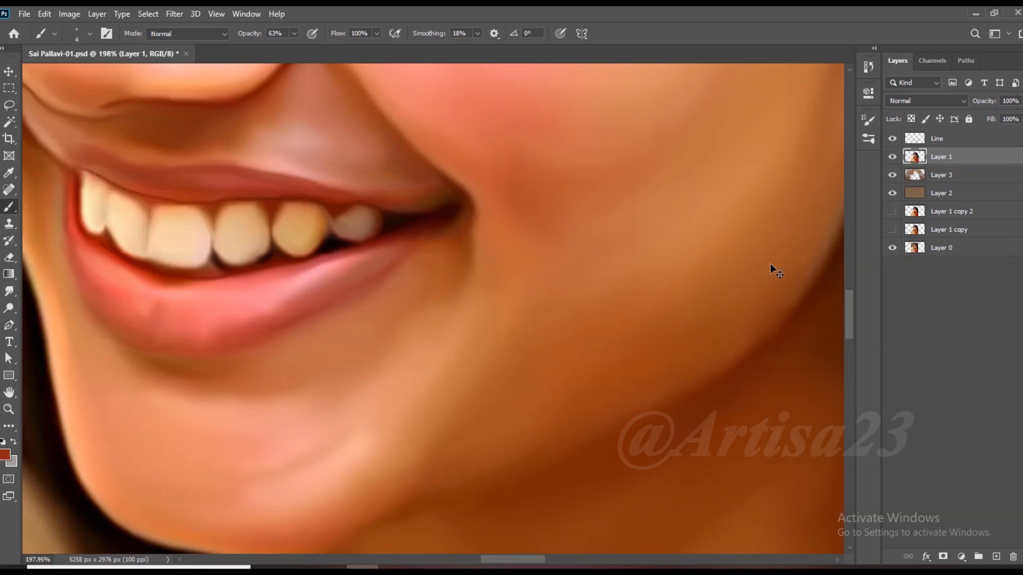
click(941, 138)
mouse_move(388, 257)
mouse_down()
mouse_move(358, 292)
mouse_move(269, 341)
mouse_move(235, 346)
mouse_up()
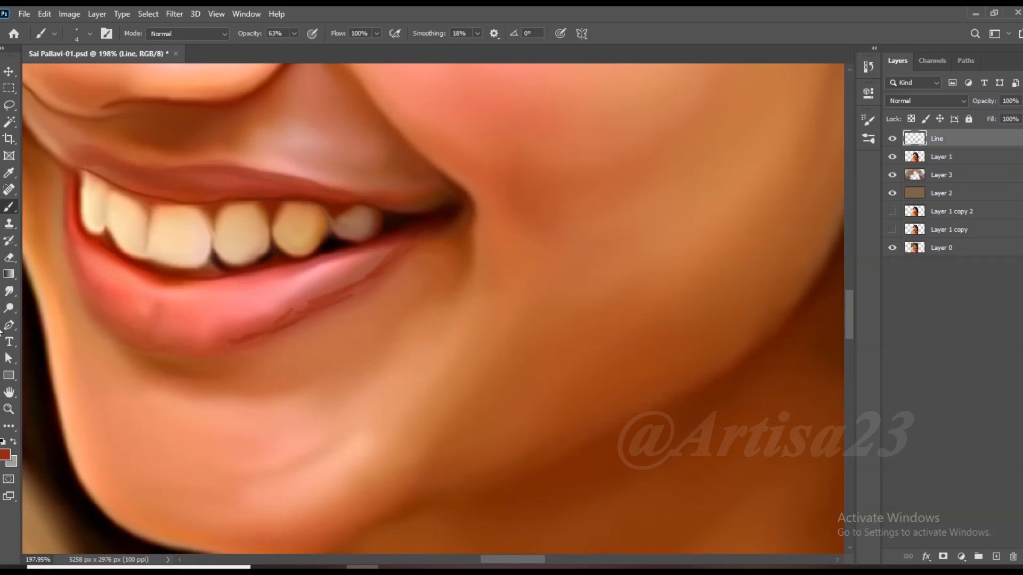
key(r)
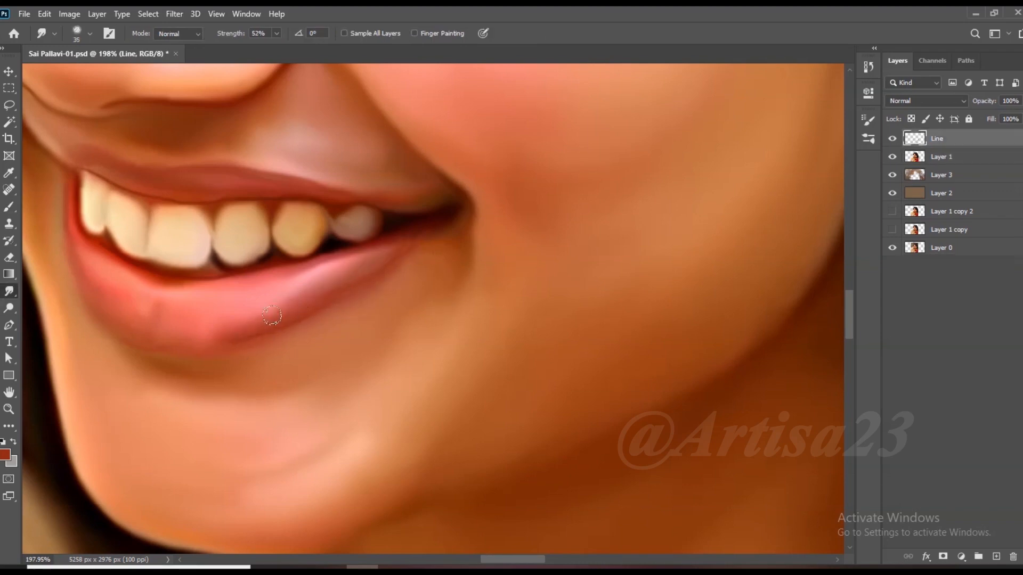
scroll(314, 299, down, 15)
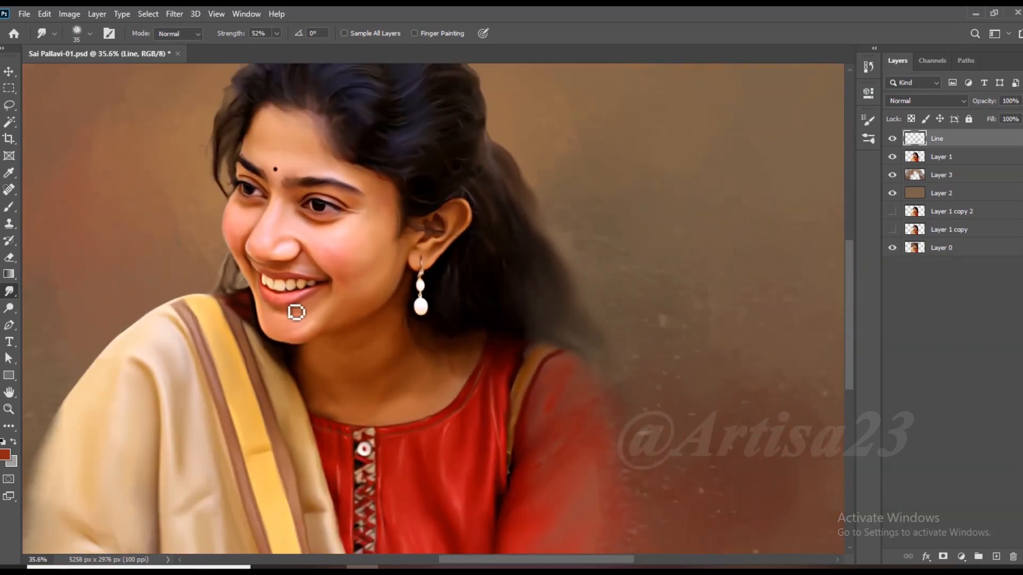
Sample a pink lip tone, paint 4 px strokes along the lower lip's upper part and smudge them at 35 px.
scroll(295, 311, up, 7)
click(9, 207)
scroll(224, 293, up, 5)
alt+click(376, 268)
scroll(375, 268, up, 2)
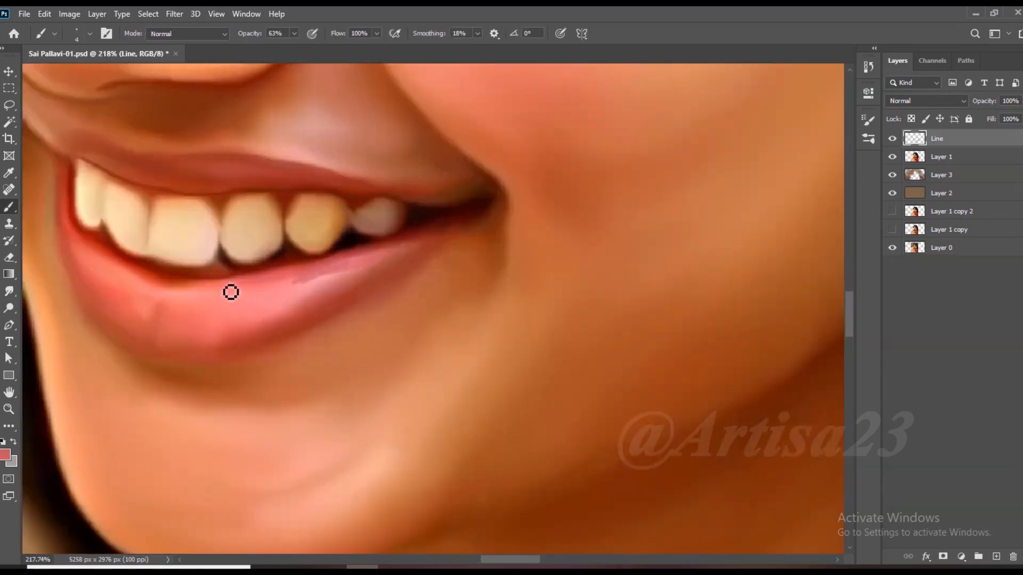
key(r)
scroll(314, 283, down, 8)
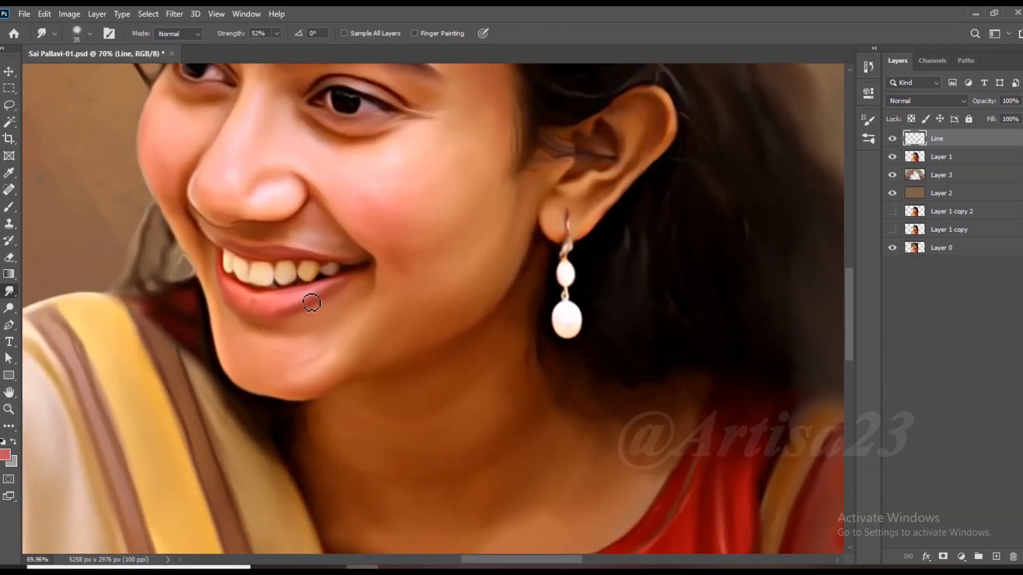
scroll(247, 268, up, 4)
scroll(247, 268, down, 5)
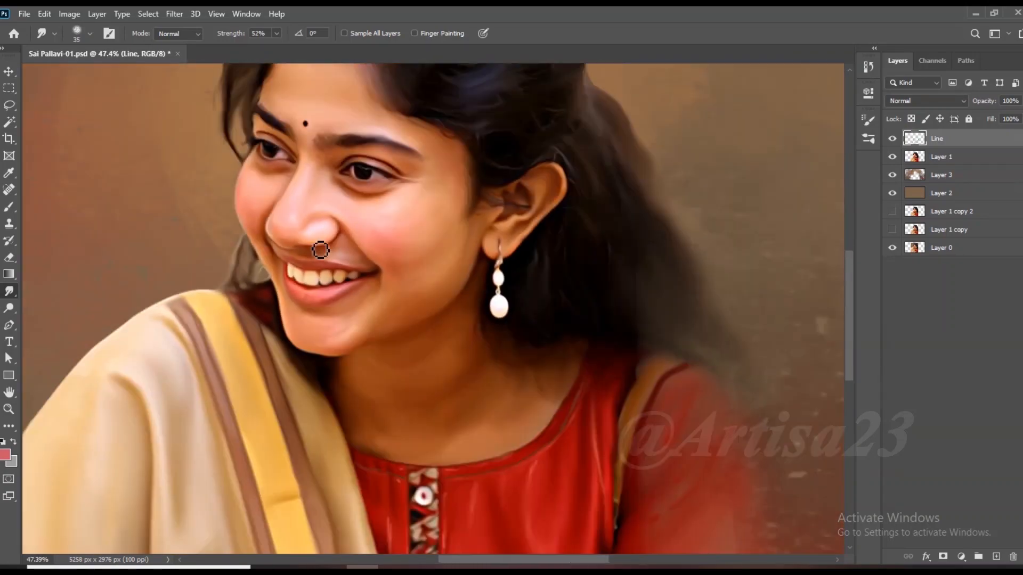
scroll(389, 268, down, 2)
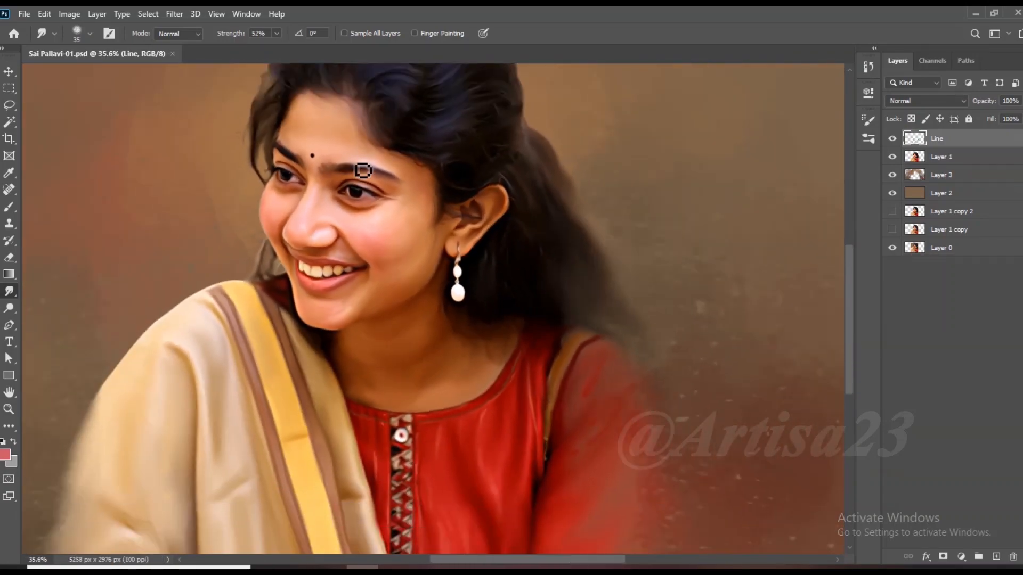
Sample a dark brown tone near the far eye and paint a 4 px ring inside its iris on the Line layer.
scroll(87, 201, up, 5)
key(b)
scroll(134, 190, up, 10)
alt+click(132, 164)
mouse_move(142, 168)
mouse_down()
mouse_move(141, 208)
mouse_move(165, 240)
mouse_move(302, 253)
mouse_up()
key(ctrl+z)
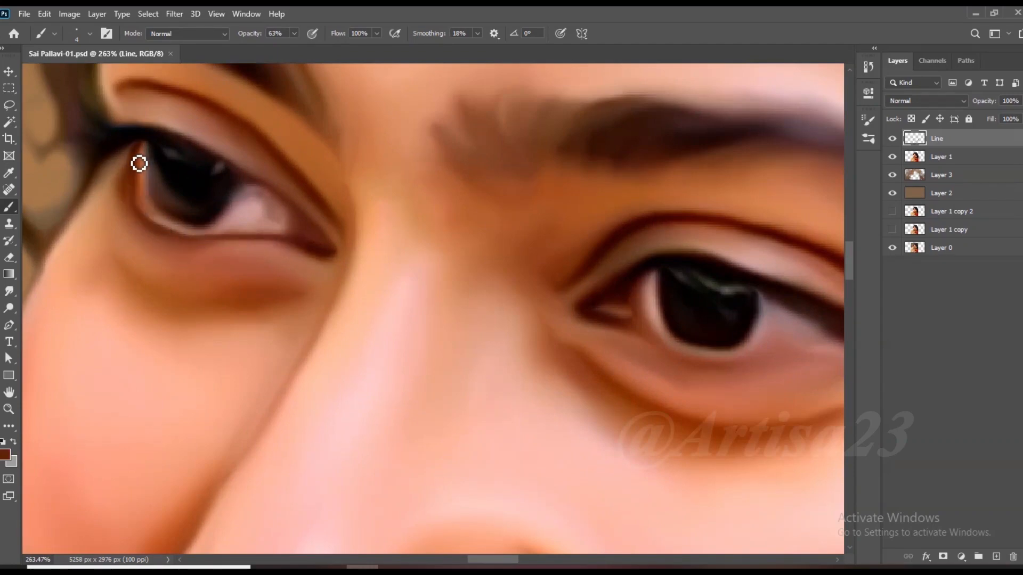
scroll(176, 205, up, 1)
alt+click(184, 246)
scroll(146, 182, up, 1)
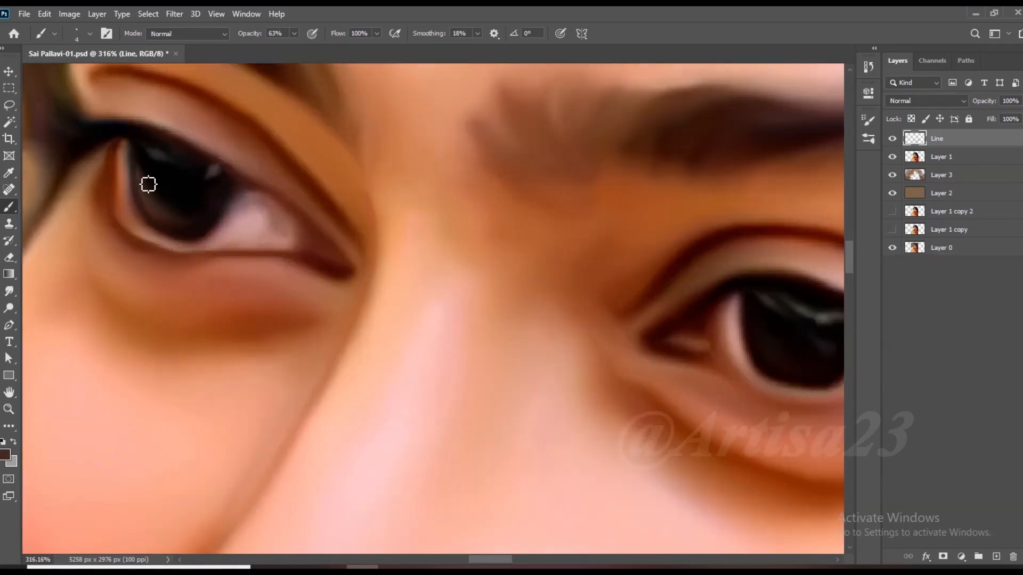
drag(167, 162, 142, 151)
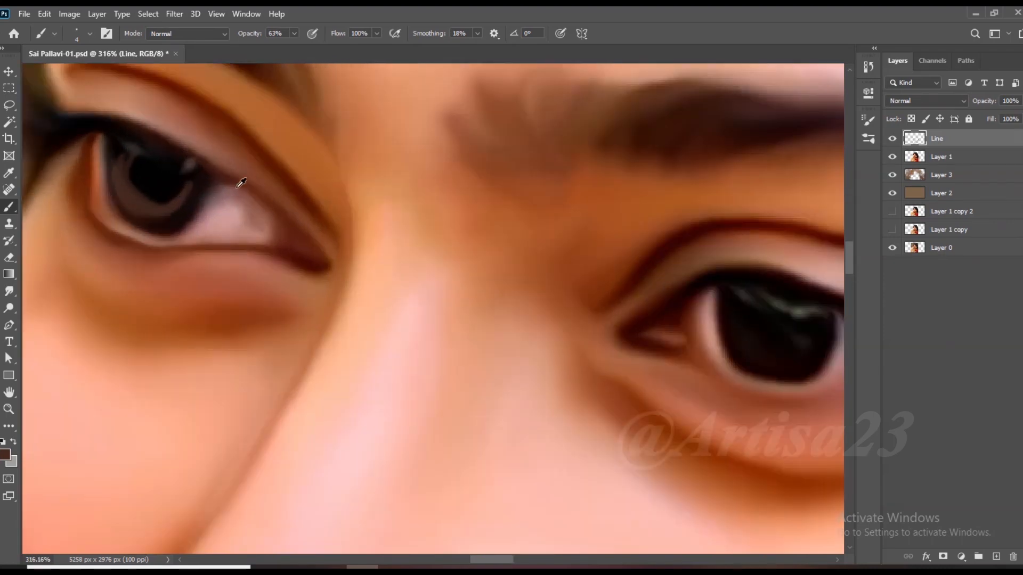
Draw a 4 px dark reddish-brown line along the near eye's lower lid, smudge it at 25 px and save the document.
drag(227, 177, 600, 298)
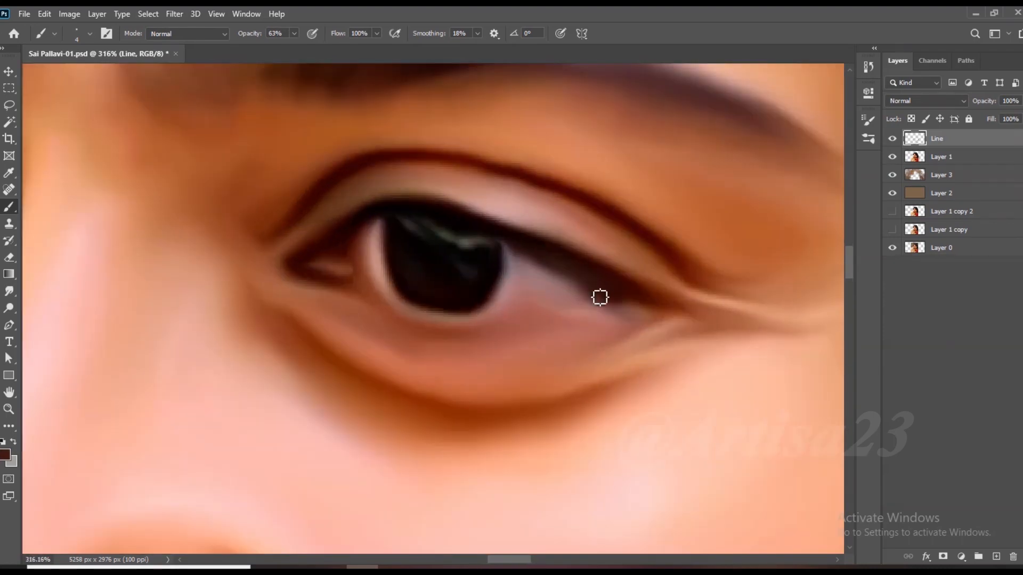
alt+click(343, 278)
mouse_move(346, 286)
mouse_down()
mouse_move(433, 329)
mouse_move(516, 333)
mouse_move(607, 311)
mouse_up()
scroll(589, 304, down, 1)
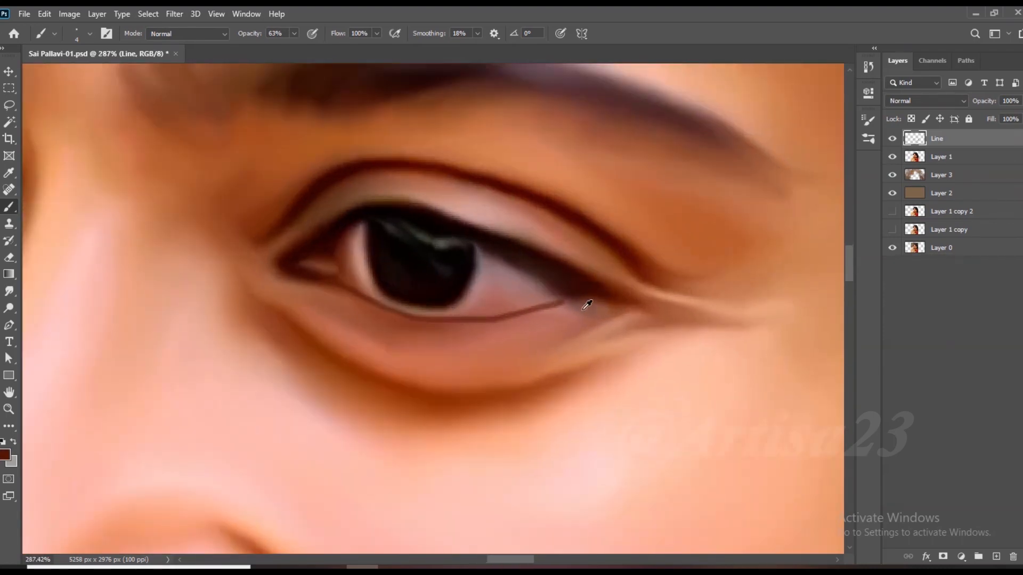
scroll(500, 324, down, 1)
click(9, 291)
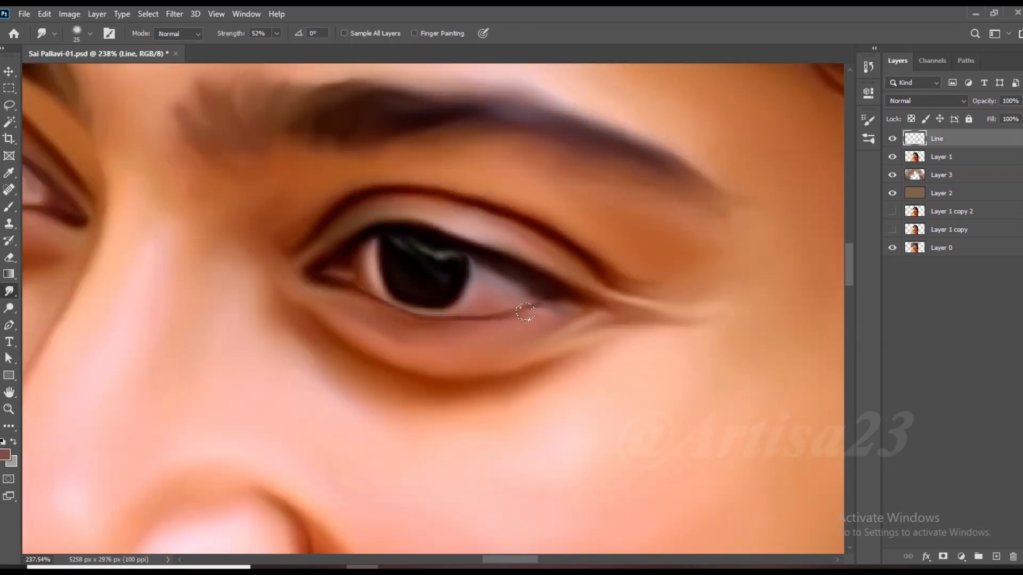
scroll(397, 306, down, 4)
scroll(103, 228, up, 3)
scroll(369, 276, down, 3)
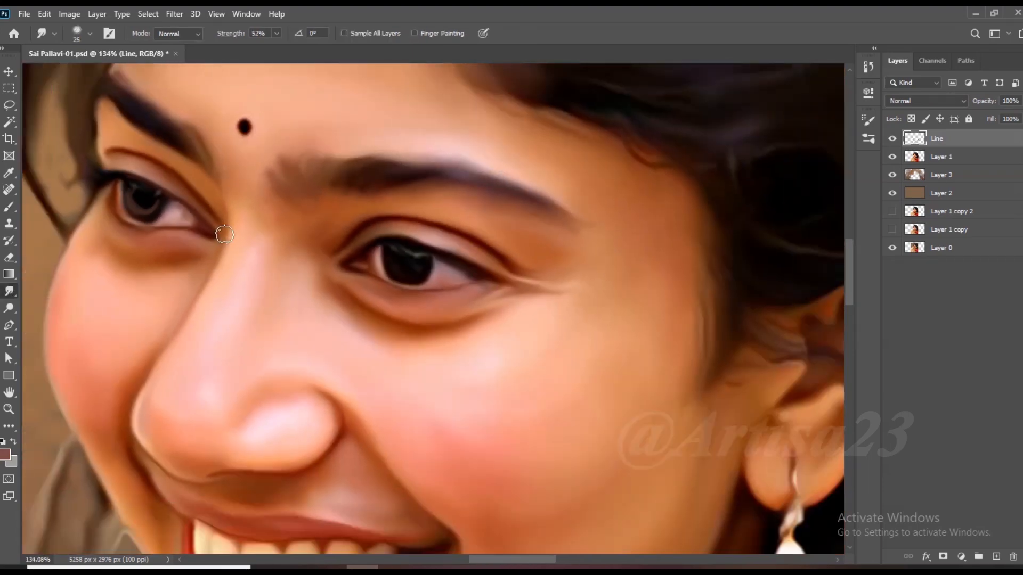
key(ctrl+s)
Sample dark brown, paint an arc around the lower part of the near eye's iris and smudge it.
scroll(370, 277, up, 3)
key(b)
alt+click(457, 232)
scroll(413, 269, up, 2)
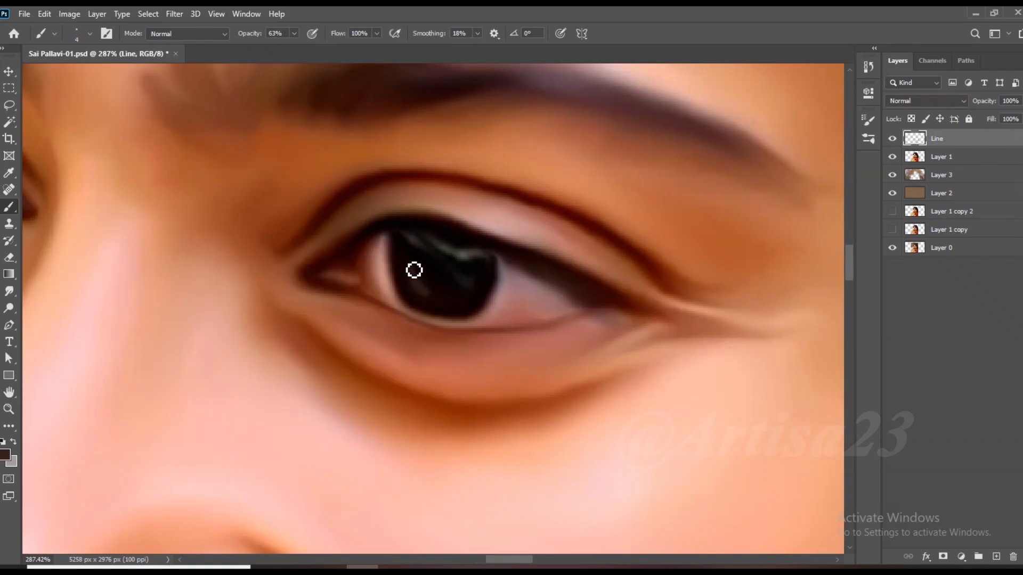
mouse_move(453, 307)
mouse_down()
mouse_move(482, 284)
mouse_move(417, 259)
mouse_move(434, 301)
mouse_up()
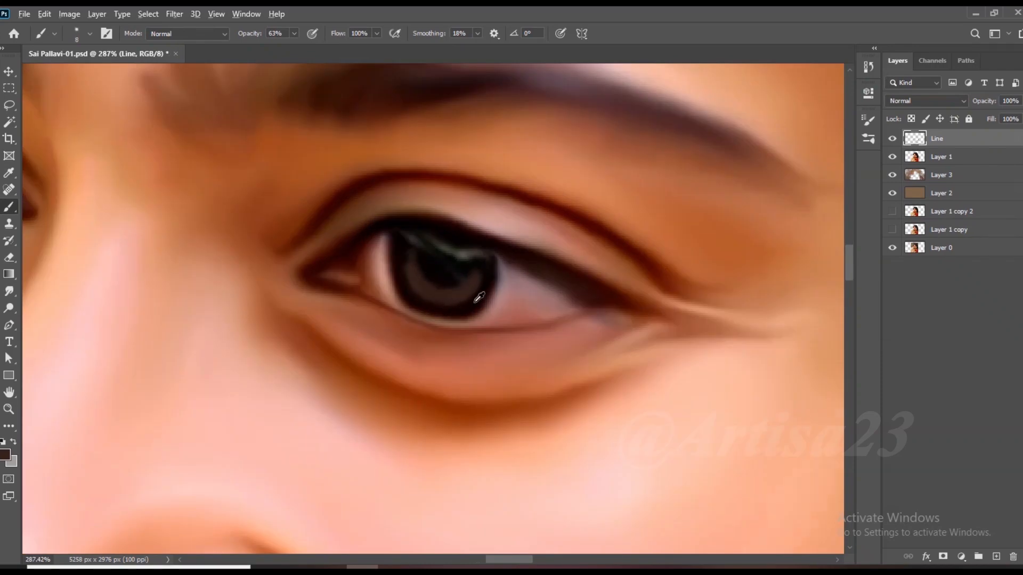
scroll(438, 323, up, 2)
scroll(434, 328, up, 2)
alt+click(435, 328)
mouse_move(381, 262)
mouse_down()
mouse_move(444, 292)
mouse_move(391, 253)
mouse_move(417, 284)
mouse_move(396, 255)
mouse_up()
scroll(479, 304, down, 3)
click(9, 292)
scroll(395, 256, down, 3)
Sample a near-black tone, touch up the near eye's pupil with an 8 px brush and save the document.
key(b)
scroll(469, 231, up, 3)
alt+click(468, 230)
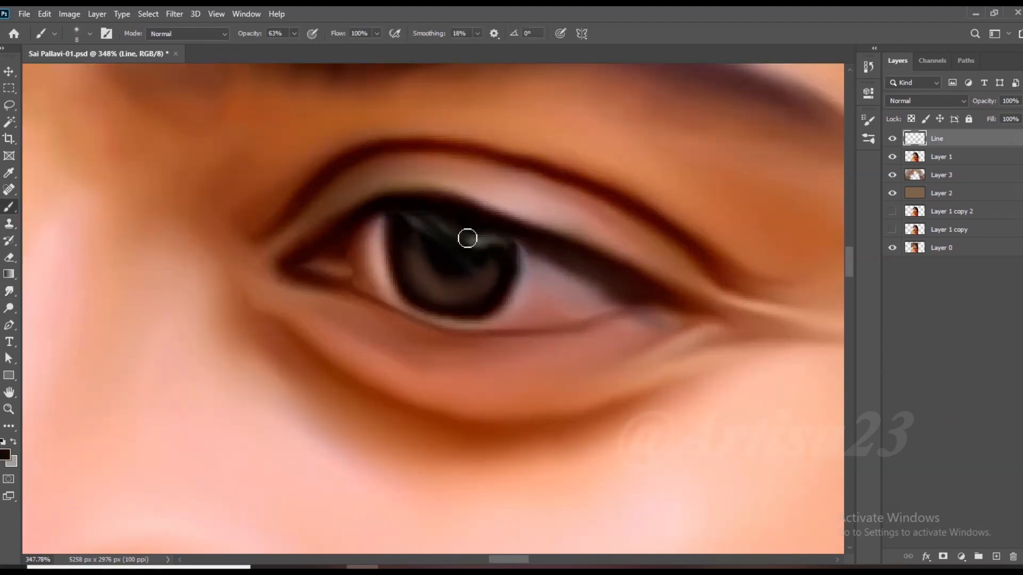
scroll(500, 249, down, 4)
scroll(482, 266, up, 1)
key(ctrl+s)
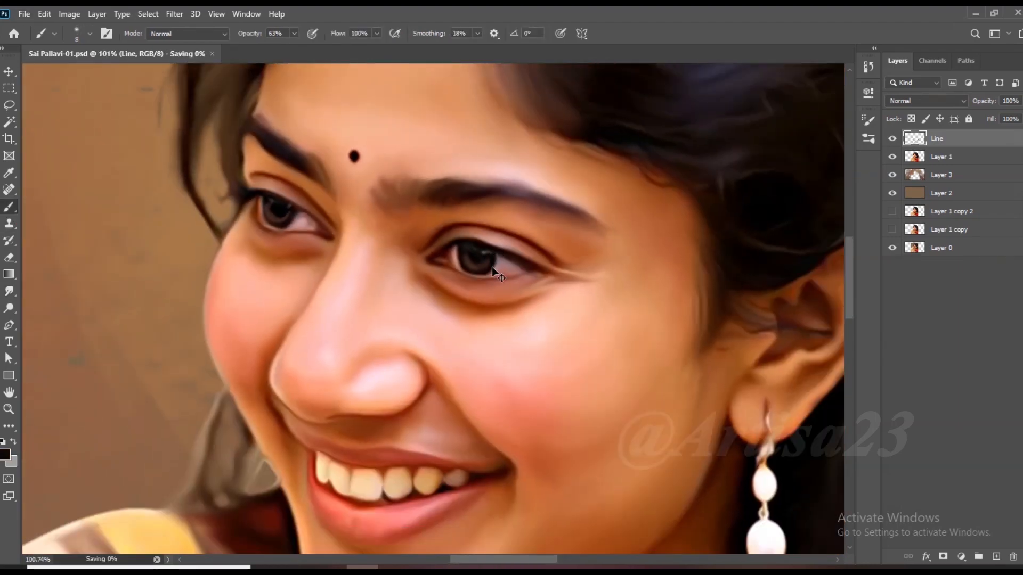
Sample an orange-brown tone and paint 8 px strokes in the lower part of both irises.
scroll(482, 266, up, 2)
scroll(482, 266, up, 4)
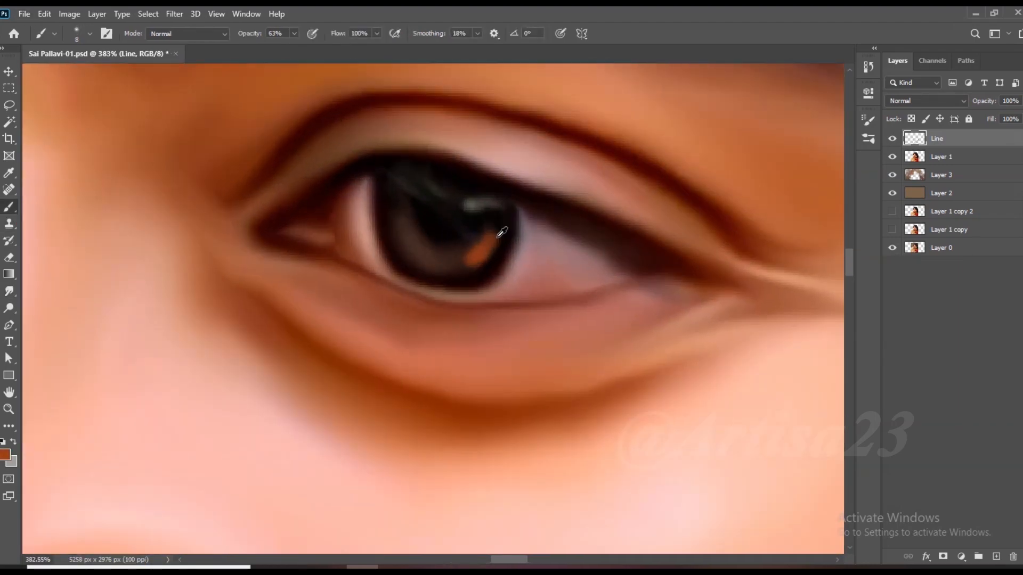
alt+click(467, 263)
alt+click(467, 263)
scroll(407, 235, down, 4)
scroll(253, 183, up, 3)
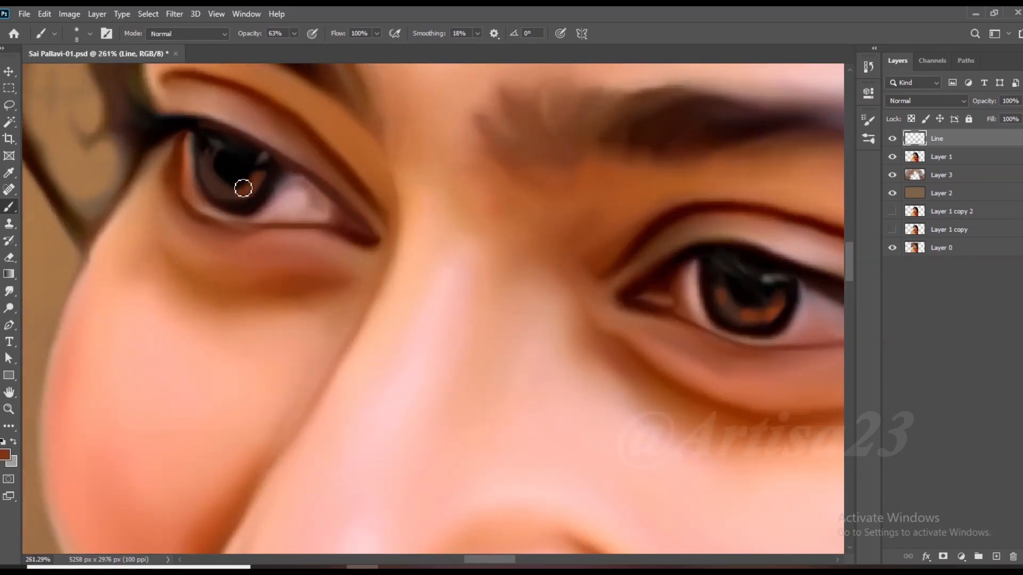
Smudge the orange-brown strokes in the far eye's iris with a 10 px brush at 52% strength.
scroll(238, 198, up, 1)
key(r)
scroll(256, 165, up, 2)
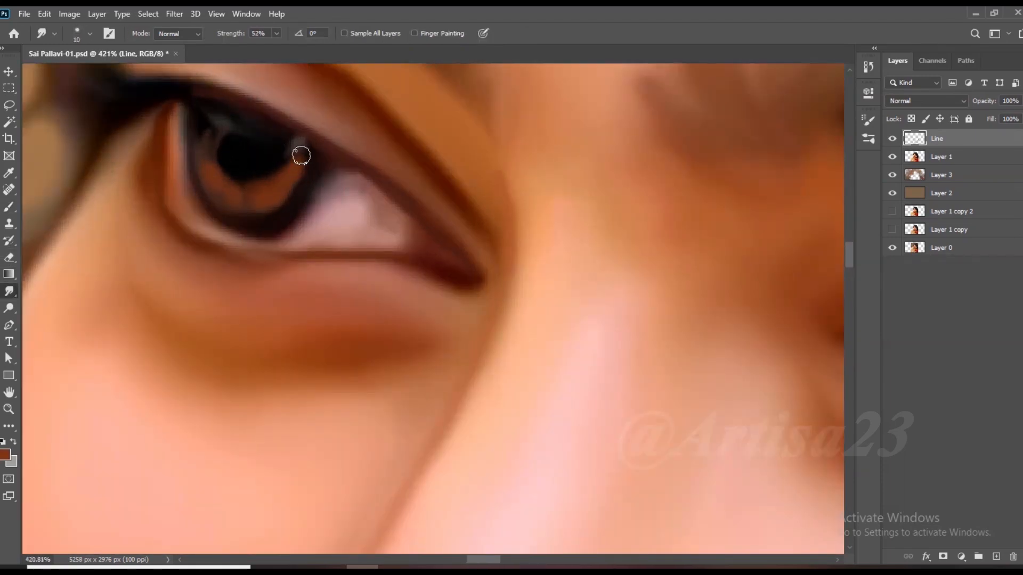
key(bracketleft)
drag(225, 153, 205, 172)
key(bracketleft)
mouse_move(300, 181)
mouse_down()
mouse_move(255, 191)
mouse_move(297, 152)
mouse_up()
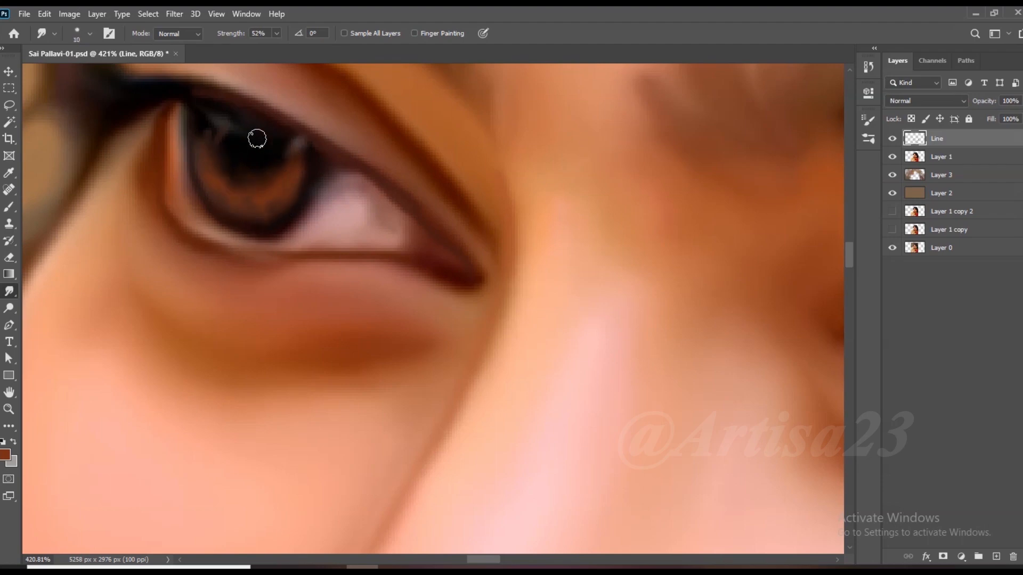
Blend the orange-brown strokes around the near eye's iris with the 10 px Smudge tool.
scroll(582, 286, down, 3)
scroll(504, 278, up, 2)
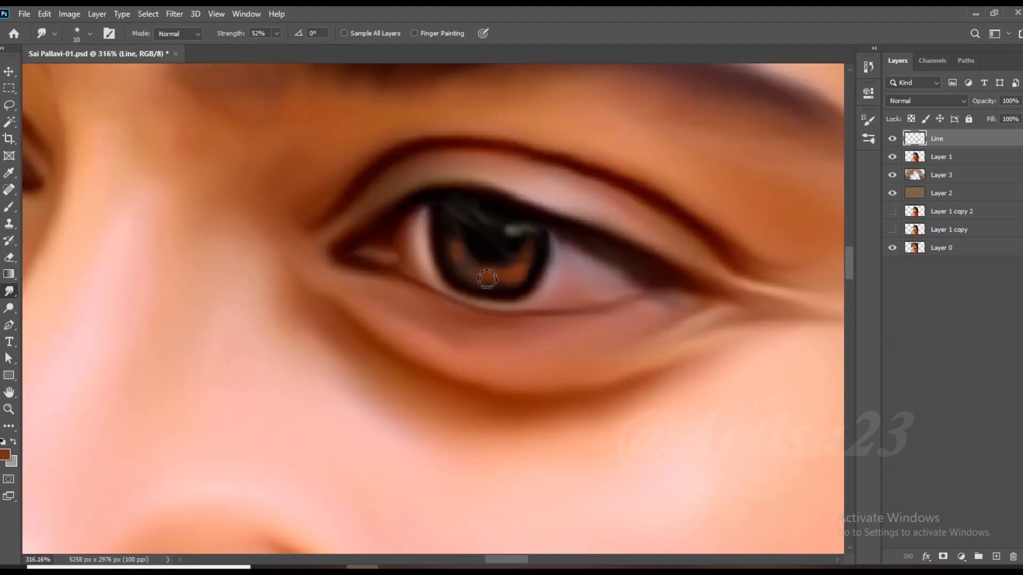
mouse_move(452, 233)
mouse_down()
mouse_move(454, 263)
mouse_move(515, 285)
mouse_move(488, 277)
mouse_up()
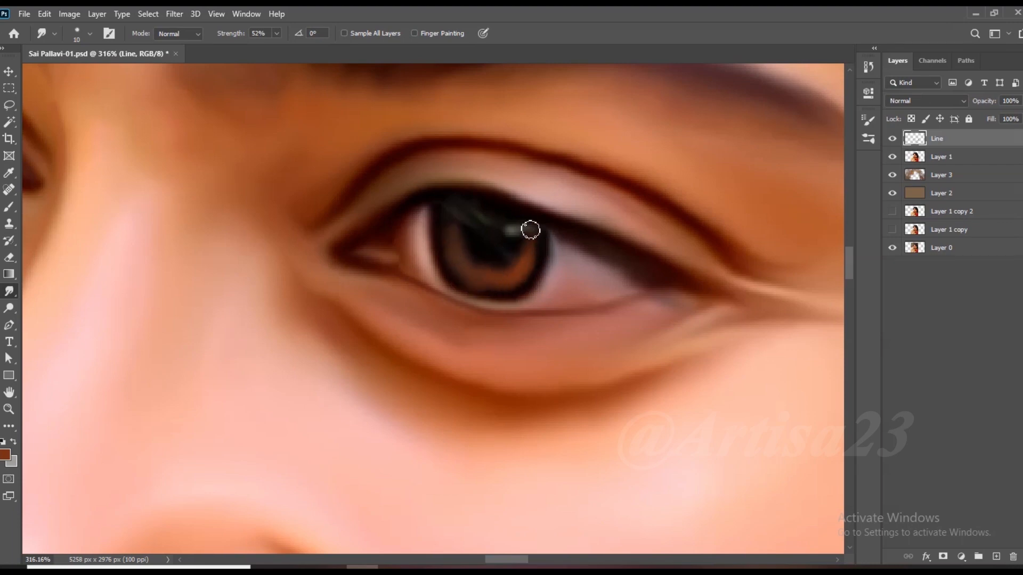
Paint black over the upper part of the near eye's iris with an 8 px brush and save the document.
scroll(530, 230, up, 2)
key(b)
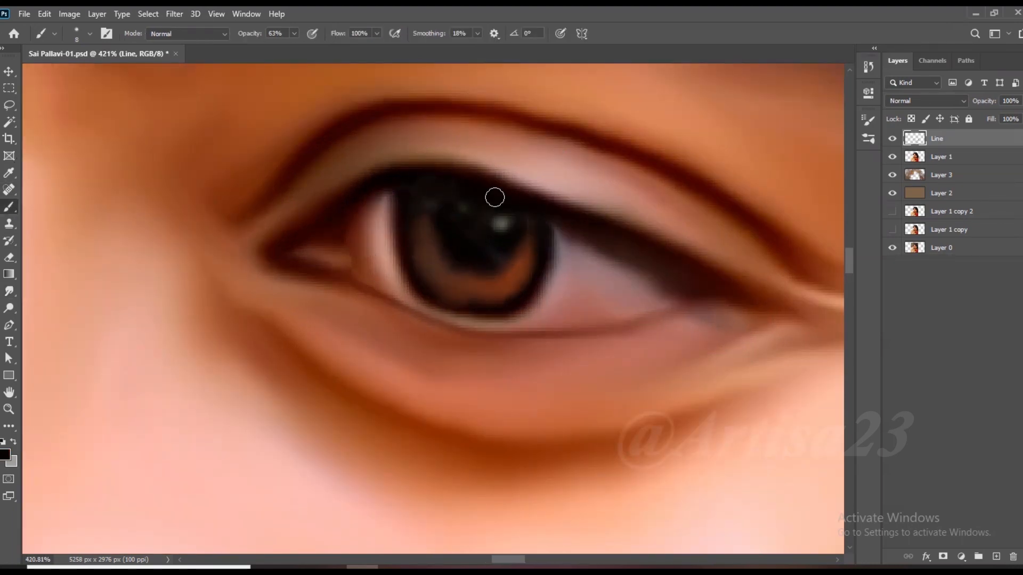
scroll(498, 207, down, 5)
scroll(508, 226, up, 3)
key(ctrl+s)
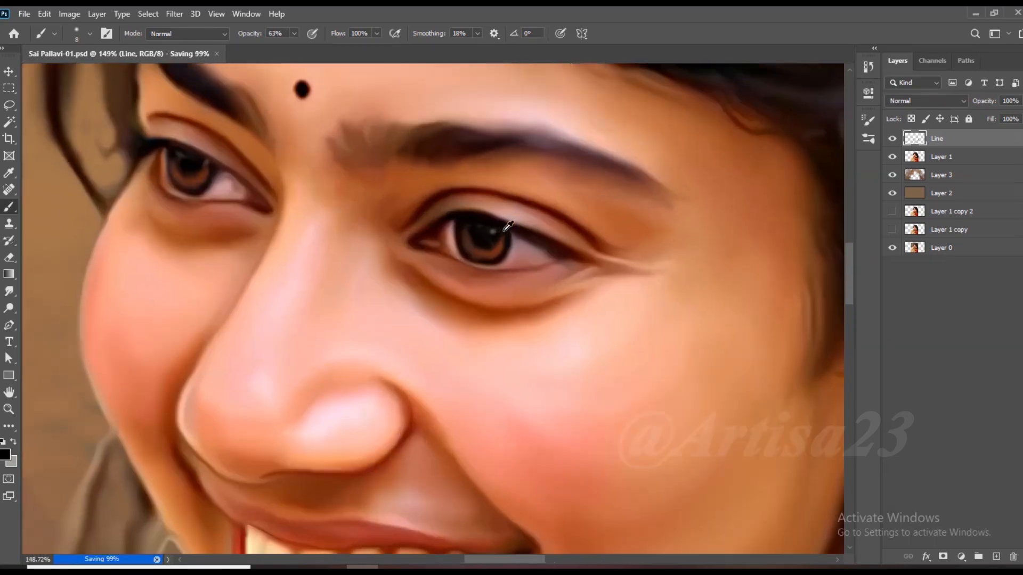
Add small light pink highlight dots to both pupils with a 5 px brush and save the document.
scroll(508, 226, up, 4)
alt+click(510, 226)
click(478, 236)
key([)
click(440, 228)
scroll(552, 256, down, 2)
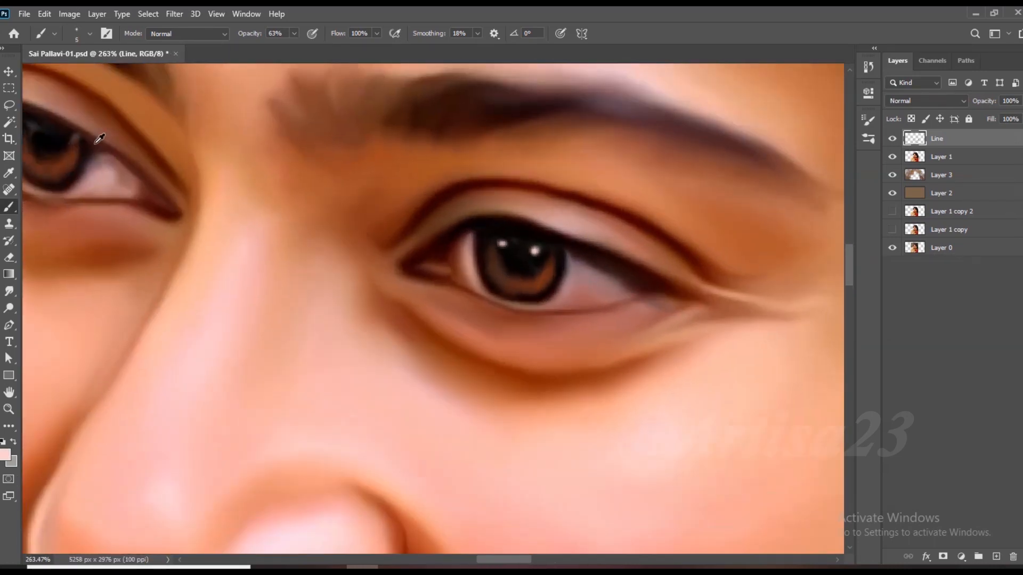
drag(96, 140, 199, 181)
scroll(180, 184, up, 2)
scroll(383, 281, down, 5)
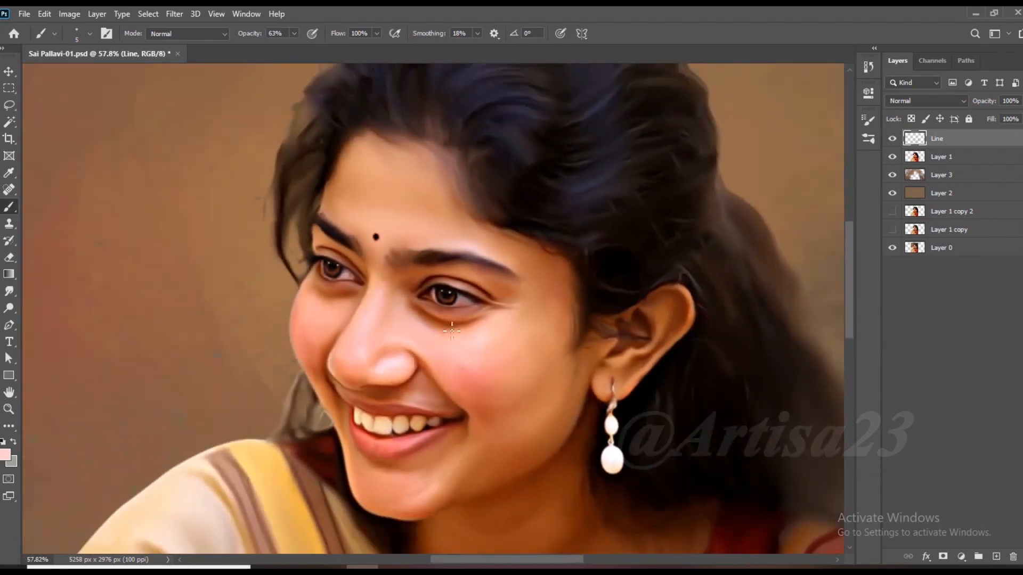
key(ctrl+s)
Sample a dark reddish-brown tone, draw a line along the jaw towards the chin, smudge it and save the document.
scroll(494, 359, up, 3)
scroll(385, 199, down, 3)
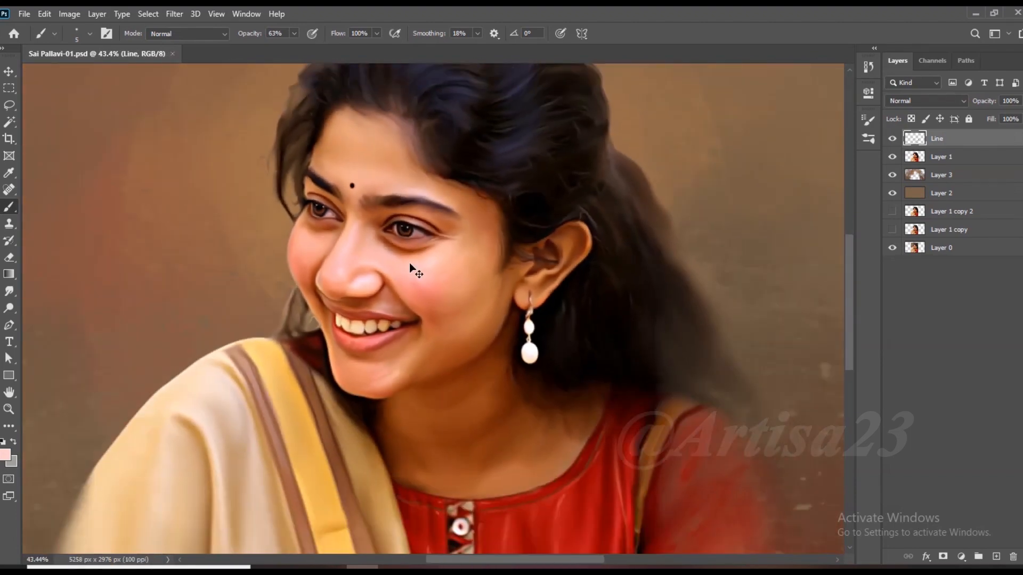
scroll(405, 275, up, 3)
scroll(472, 283, up, 1)
alt+click(473, 279)
mouse_move(426, 306)
mouse_down()
mouse_move(356, 345)
mouse_move(259, 377)
mouse_up()
key(r)
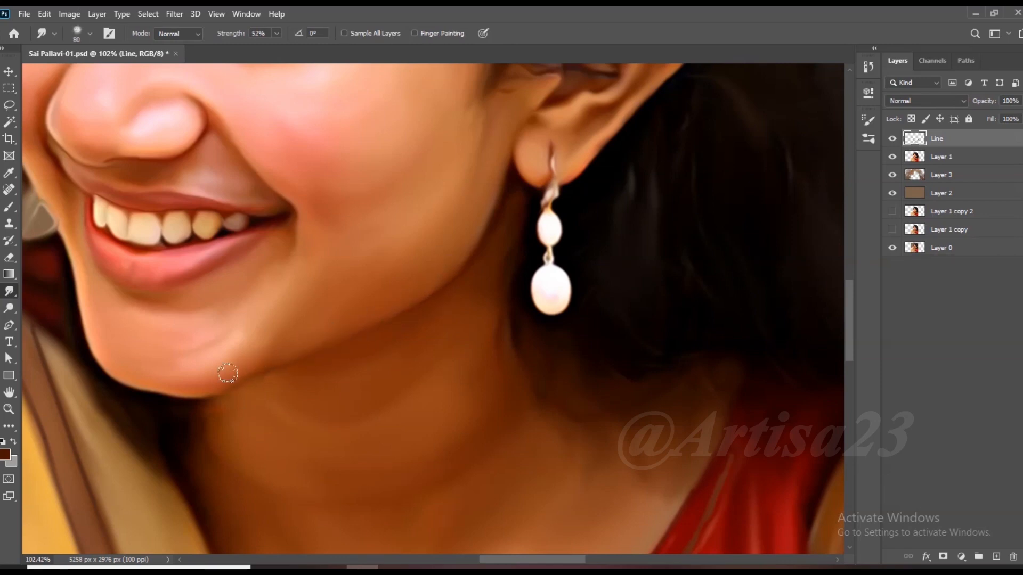
scroll(438, 327, down, 4)
key(ctrl+s)
scroll(474, 338, down, 2)
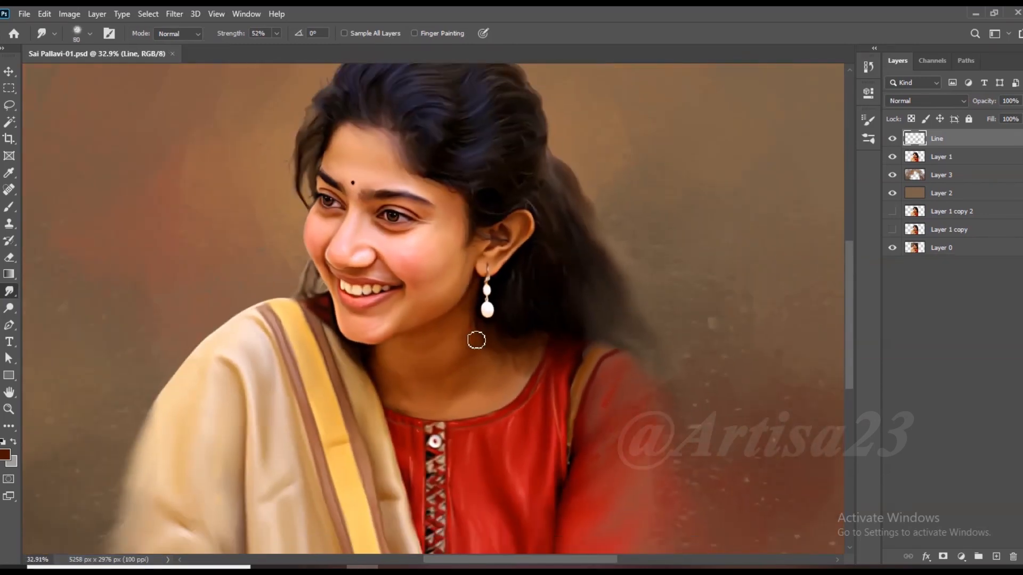
On Layer 1, smudge the hair lock behind the far cheek and jaw with a 30 px brush, and save the document.
scroll(480, 225, up, 4)
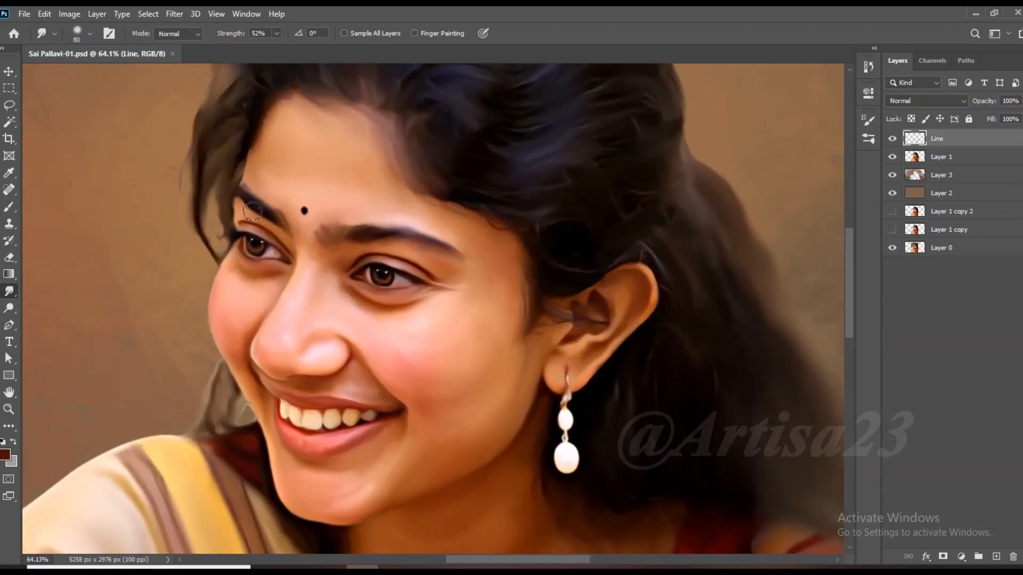
scroll(228, 187, up, 2)
key(alt+bracketleft)
key(bracketleft)
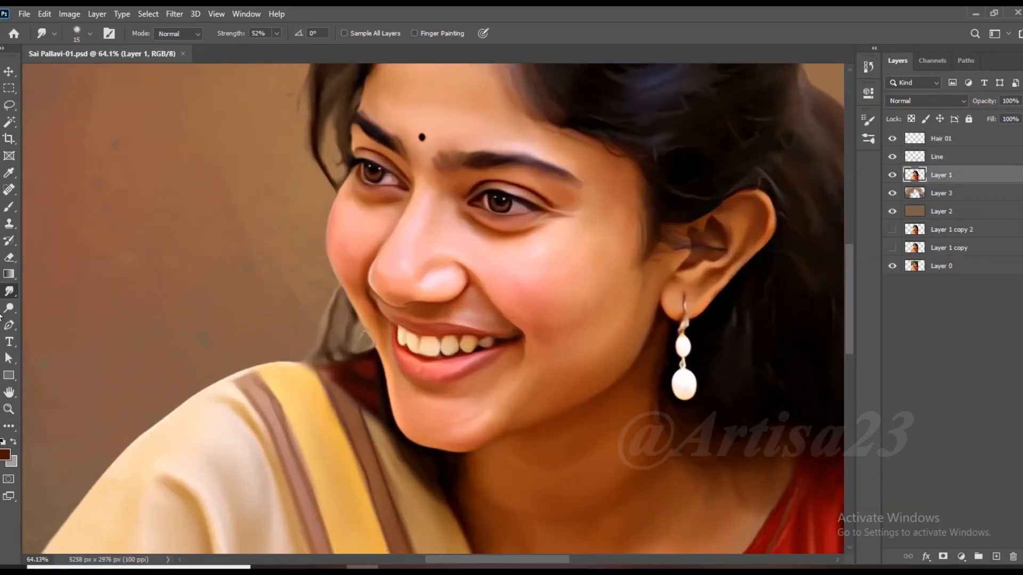
scroll(407, 331, up, 4)
key(bracketright)
drag(354, 350, 383, 362)
key(bracketright)
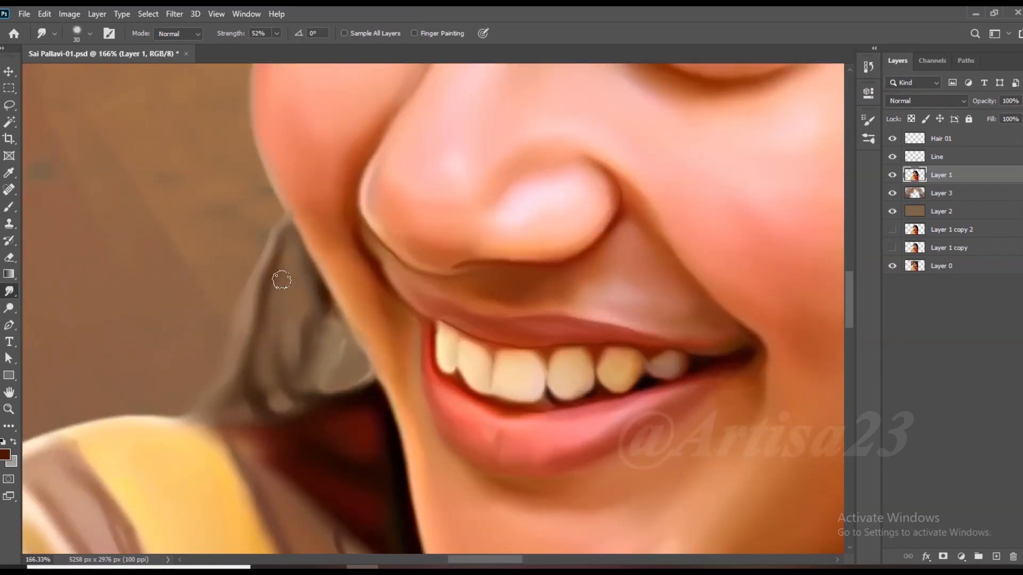
mouse_move(235, 334)
mouse_down()
mouse_move(274, 393)
mouse_move(333, 396)
mouse_move(298, 388)
mouse_move(328, 346)
mouse_move(329, 307)
mouse_move(284, 203)
mouse_up()
key(bracketleft)
scroll(323, 362, down, 12)
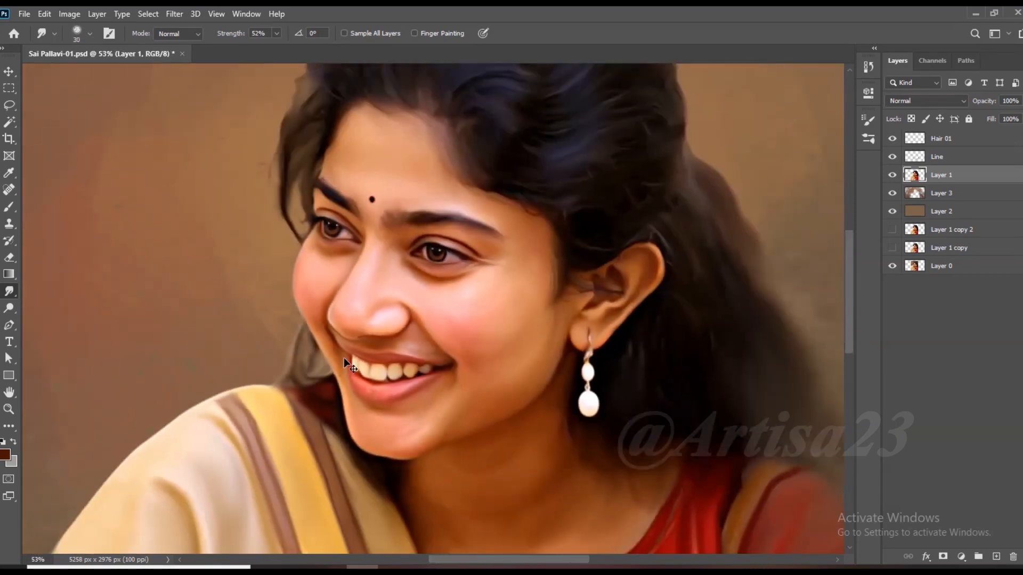
key(ctrl+s)
Make the Hair 01 layer active and set up the Brush tool with 73% opacity.
scroll(343, 347, down, 5)
click(942, 139)
click(10, 207)
click(106, 34)
click(727, 140)
click(747, 140)
click(834, 115)
click(293, 34)
drag(294, 47, 301, 48)
Reduce the brush to 4 px and draw thin dark strands along the outer edge of the hair's crown.
scroll(348, 188, down, 2)
scroll(360, 124, up, 6)
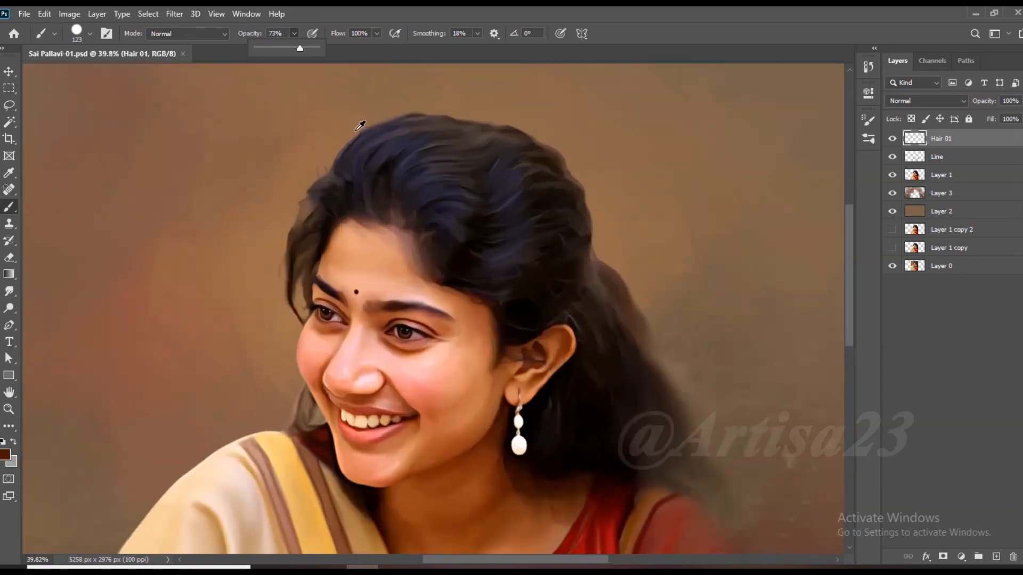
key(bracketleft)
key(bracketleft)
key(bracketleft)
key(bracketleft)
key(bracketleft)
scroll(342, 124, up, 3)
key(bracketleft)
drag(349, 136, 317, 209)
key(bracketleft)
key(bracketleft)
key(bracketleft)
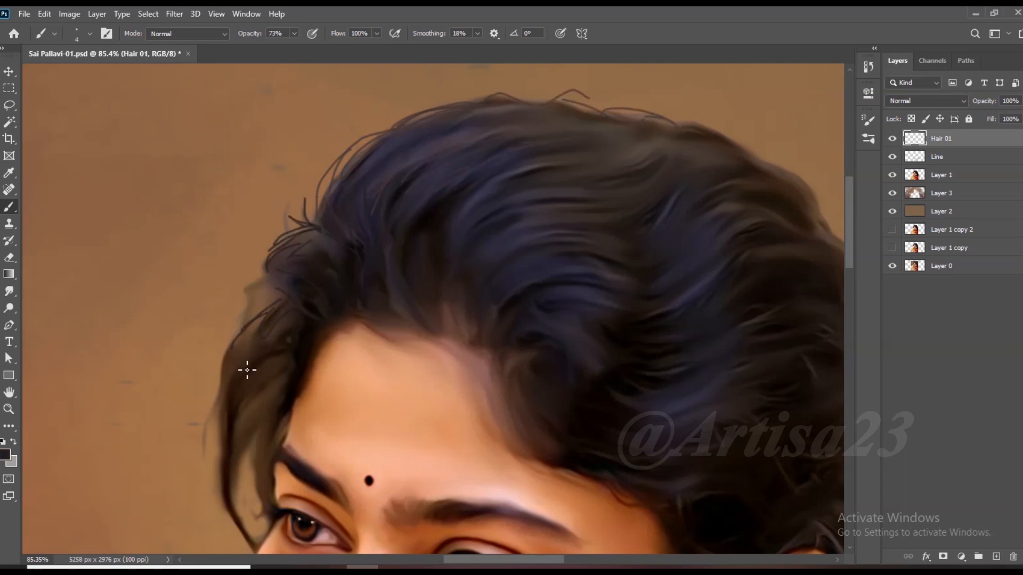
Draw thin dark and brown 4 px strands through the hair lock beside the forehead and far eye.
scroll(318, 299, down, 1)
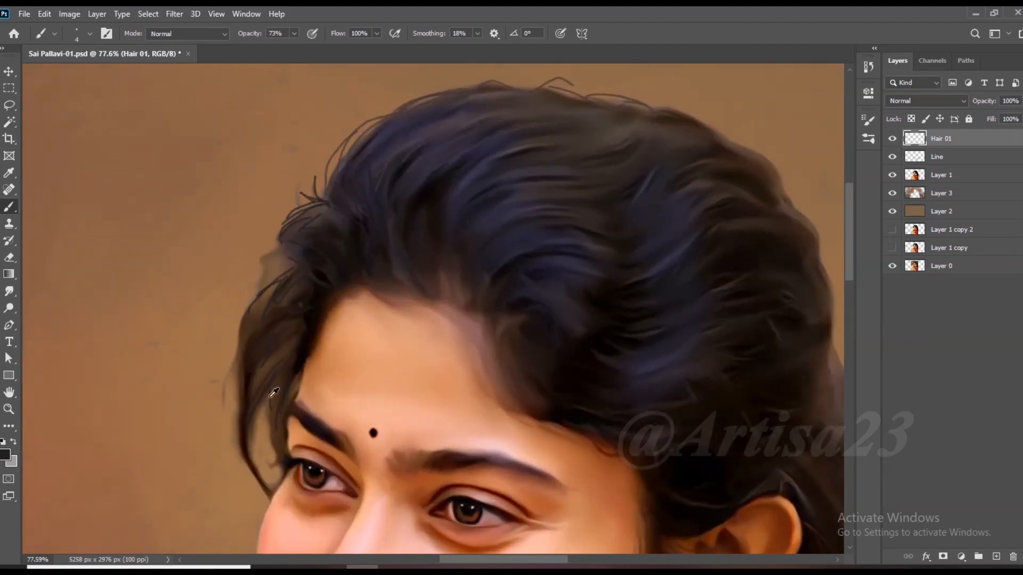
scroll(274, 402, up, 2)
scroll(269, 386, up, 2)
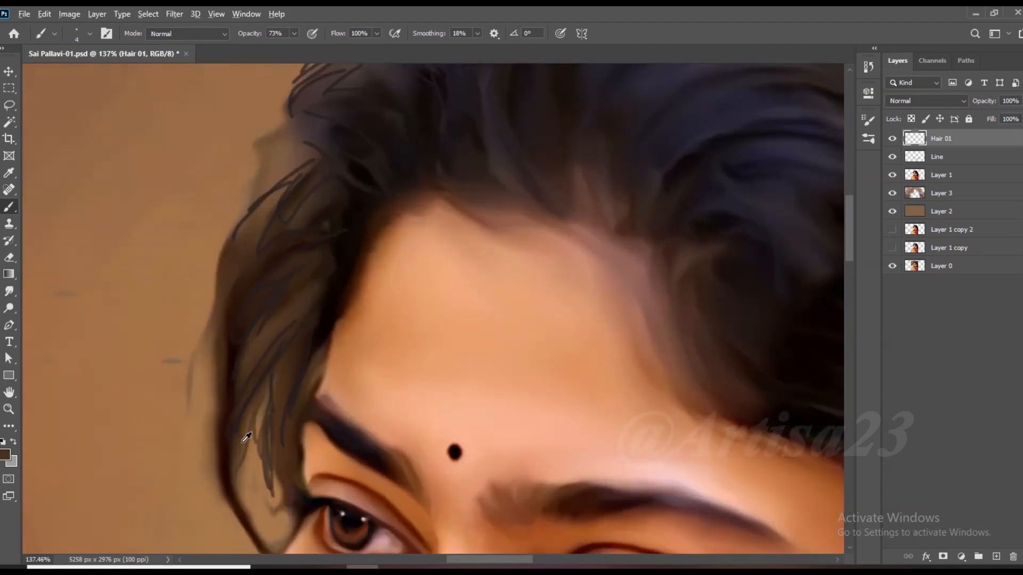
scroll(264, 400, down, 1)
mouse_move(264, 400)
mouse_down()
mouse_move(269, 421)
mouse_move(277, 414)
mouse_up()
drag(274, 429, 265, 449)
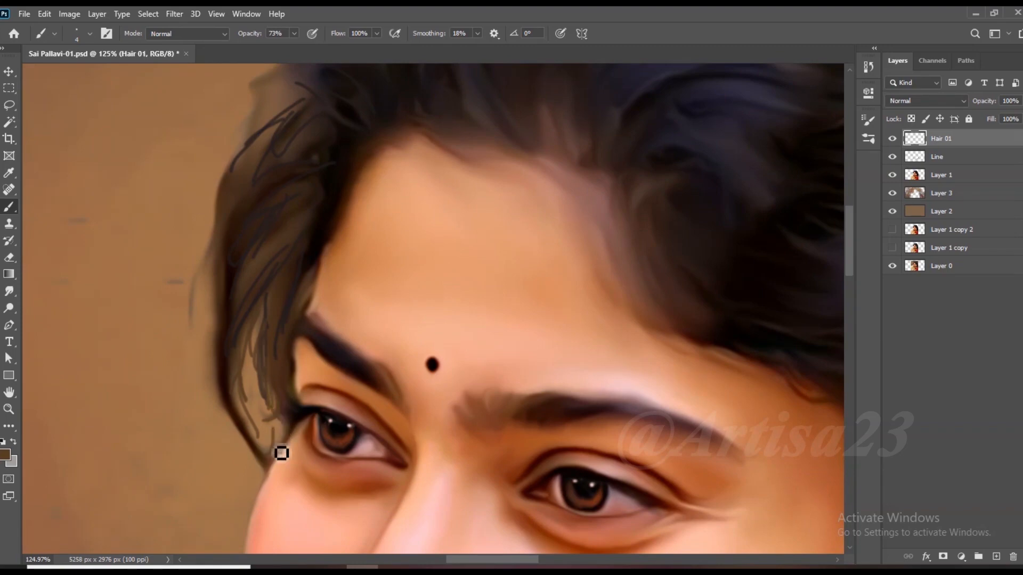
Draw brown flyaway strands curling outward from the outer edge of the side lock.
drag(220, 377, 232, 443)
mouse_move(212, 317)
mouse_down()
mouse_move(213, 373)
mouse_move(184, 322)
mouse_move(199, 340)
mouse_up()
scroll(198, 340, down, 1)
mouse_move(229, 224)
mouse_down()
mouse_move(264, 173)
mouse_move(195, 192)
mouse_up()
scroll(244, 235, down, 4)
scroll(275, 145, up, 3)
drag(218, 151, 247, 183)
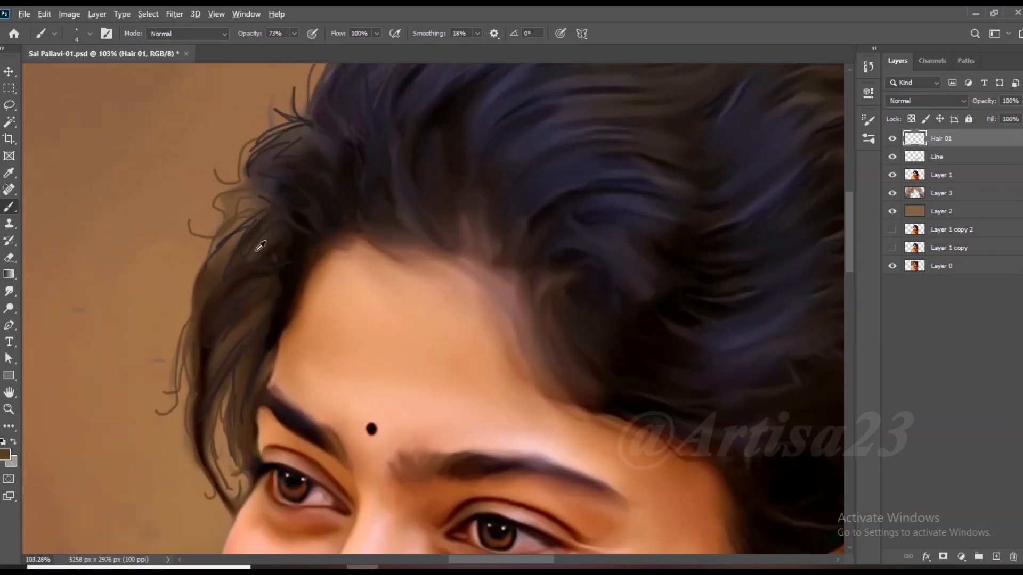
Draw curling brown 4 px flyaway strands along the front and top edge of the hair's crown.
scroll(229, 261, down, 5)
scroll(256, 143, up, 3)
scroll(218, 269, down, 3)
scroll(223, 263, up, 2)
drag(314, 151, 302, 121)
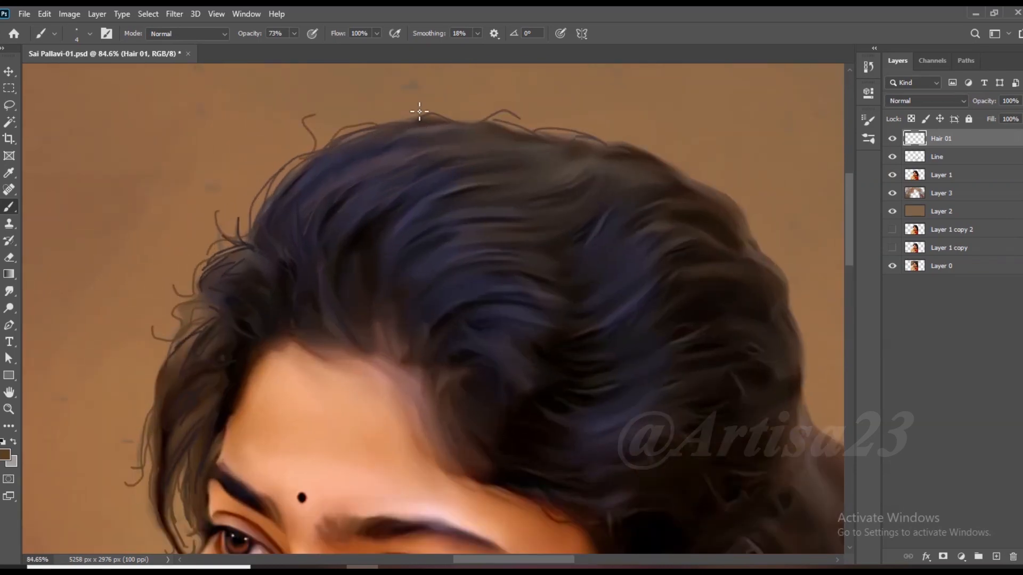
key(ctrl+z)
drag(401, 121, 423, 96)
Extend the brown 4 px flyaway strands along the crown's rear edge and down the back of the head.
scroll(320, 154, down, 2)
scroll(582, 114, up, 2)
drag(533, 142, 595, 145)
scroll(577, 159, up, 3)
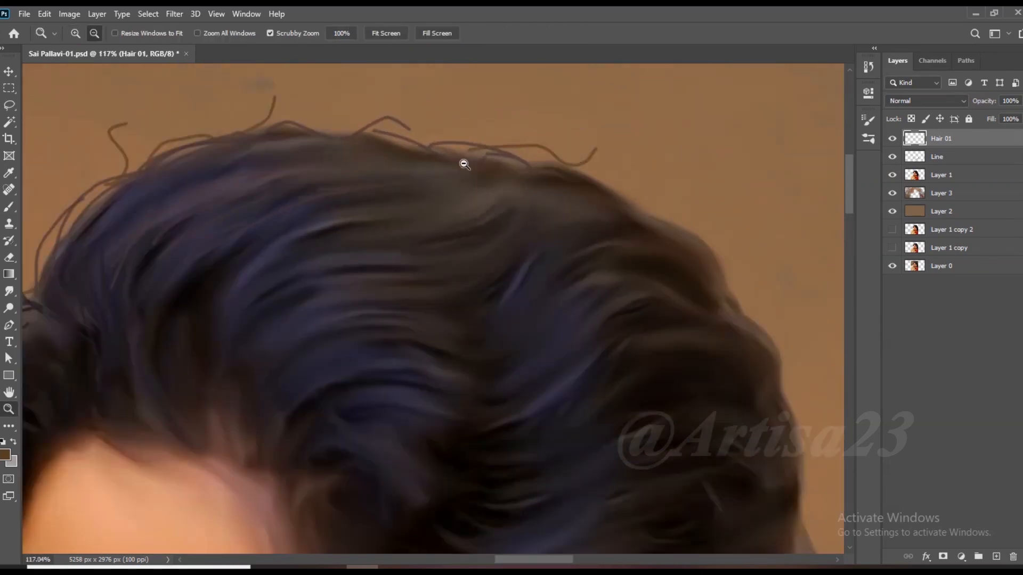
drag(493, 146, 490, 110)
scroll(357, 155, down, 2)
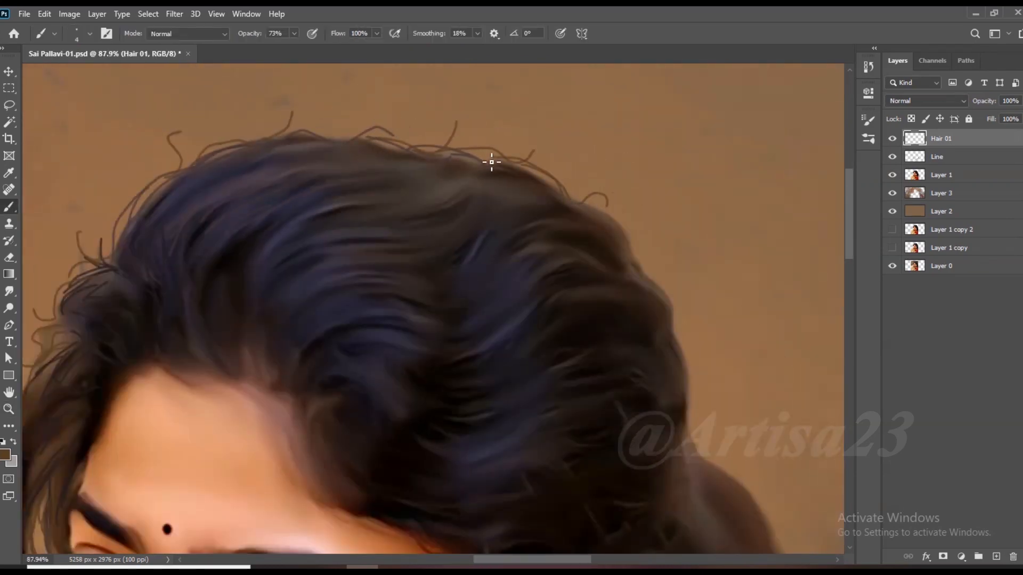
scroll(453, 162, down, 2)
scroll(658, 360, up, 2)
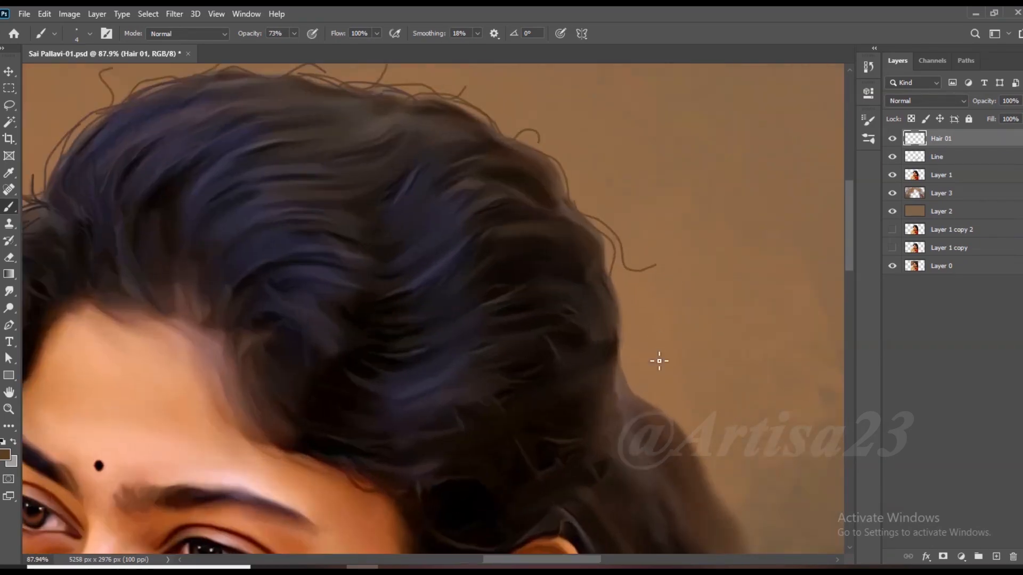
Reduce the brush to 2 px and draw finer dark brown strands from the back of the head into the long back hair.
scroll(620, 230, down, 3)
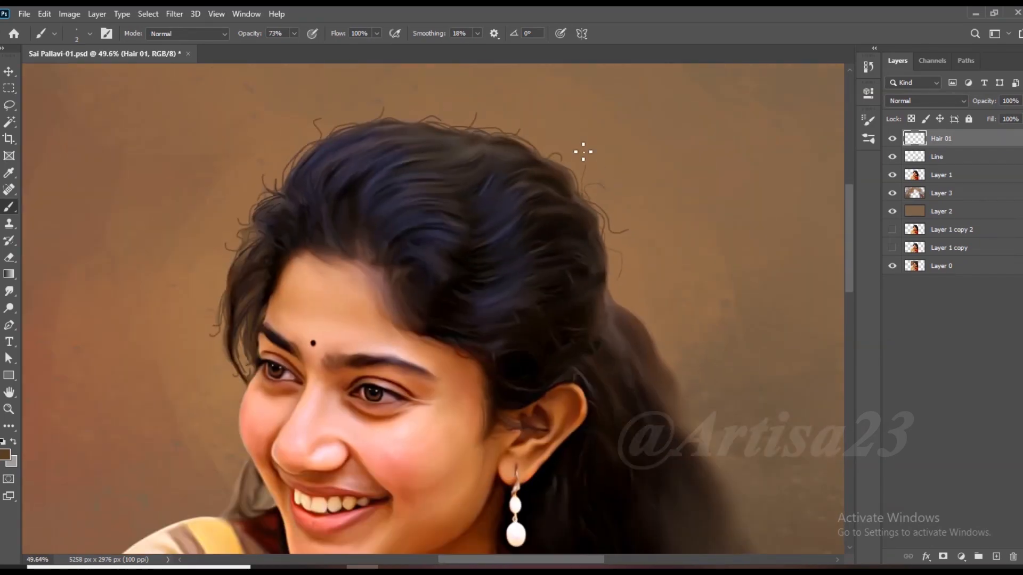
scroll(631, 302, up, 3)
alt+click(611, 315)
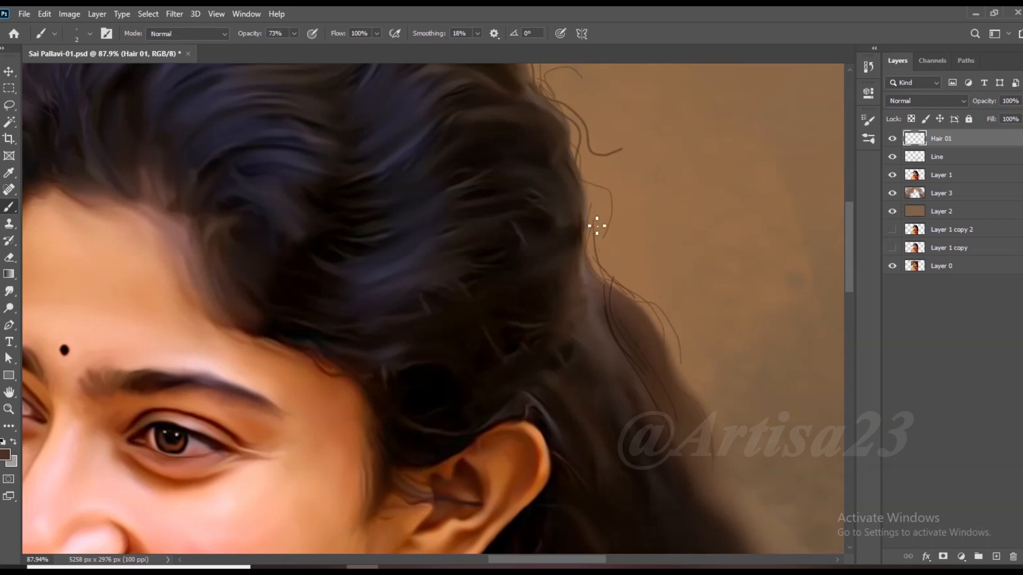
scroll(598, 269, down, 3)
scroll(214, 240, up, 3)
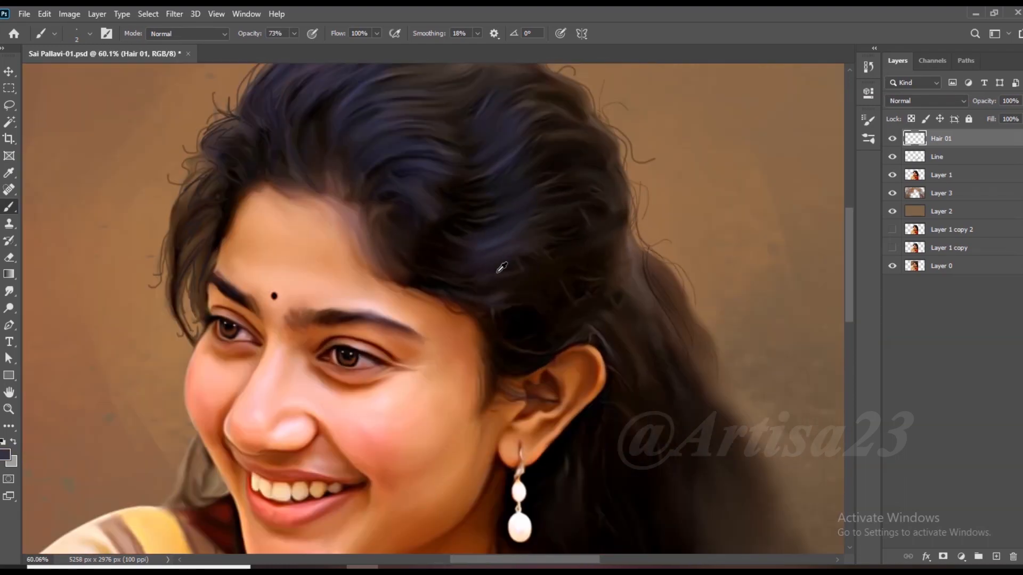
Sample a hair colour, adjust it to blue-grey and draw 2 px highlight strands through the hair above the temple.
alt+click(212, 240)
click(4, 455)
click(531, 286)
click(757, 167)
scroll(634, 245, down, 3)
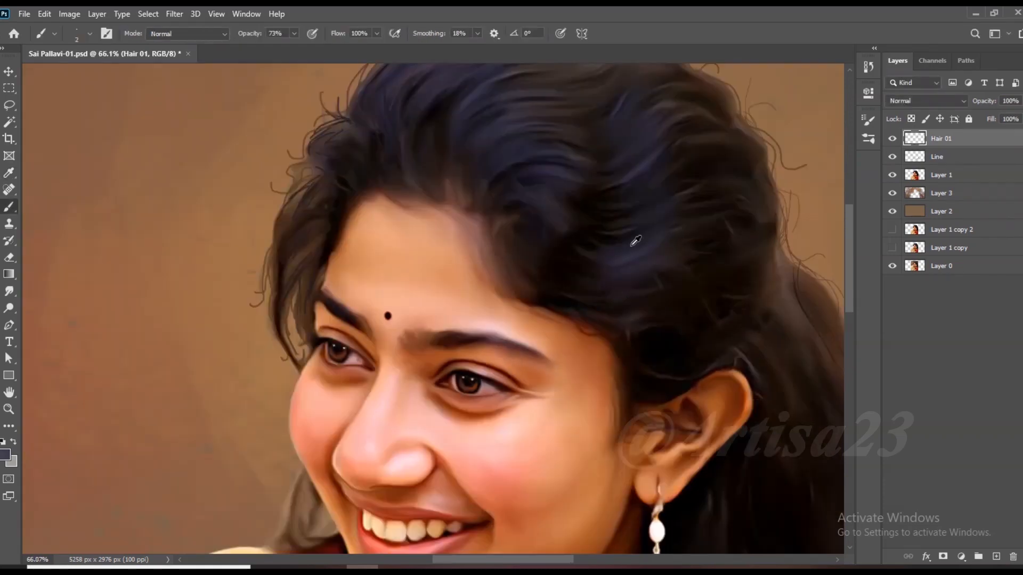
scroll(635, 241, up, 3)
drag(610, 273, 639, 308)
drag(509, 195, 564, 187)
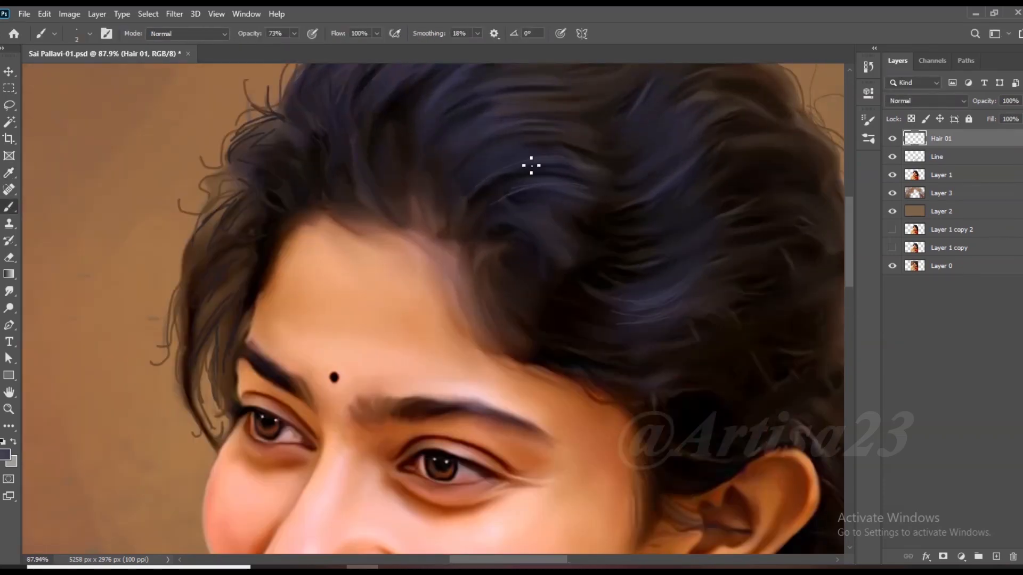
Draw fine blue-grey highlight strands across the crown and through the hair above the ear.
scroll(481, 252, down, 1)
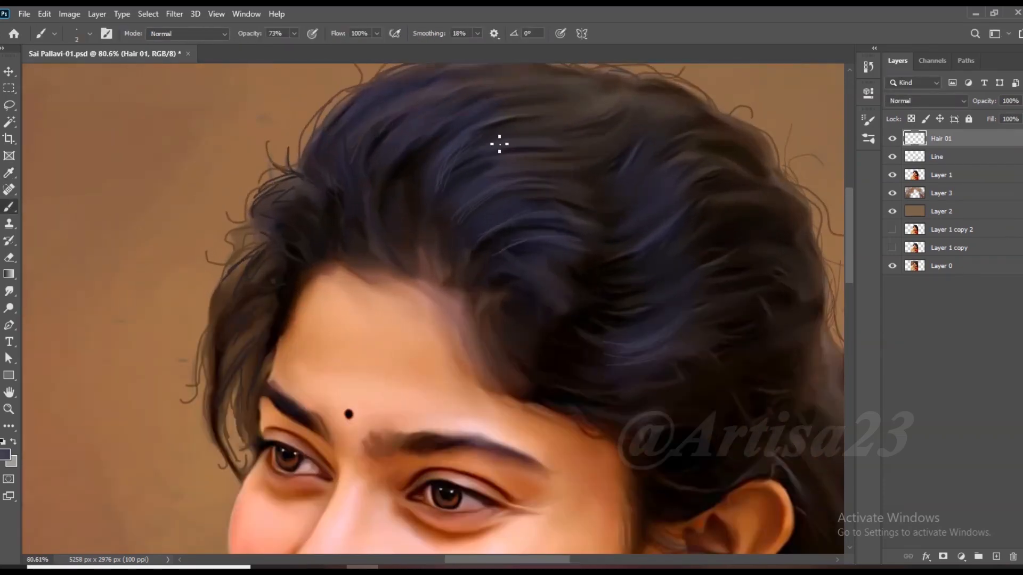
scroll(463, 165, down, 1)
scroll(590, 203, up, 1)
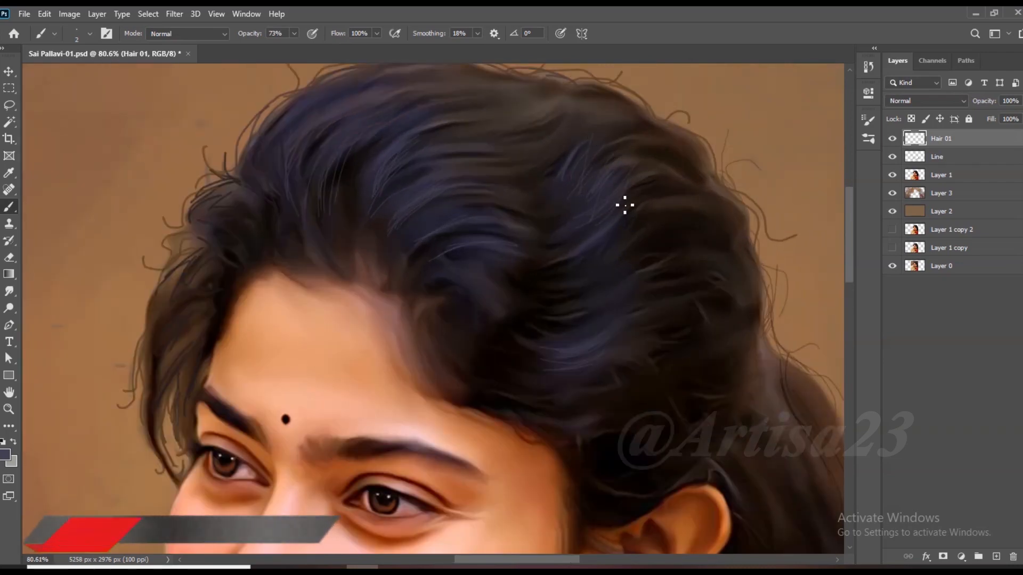
scroll(488, 324, down, 1)
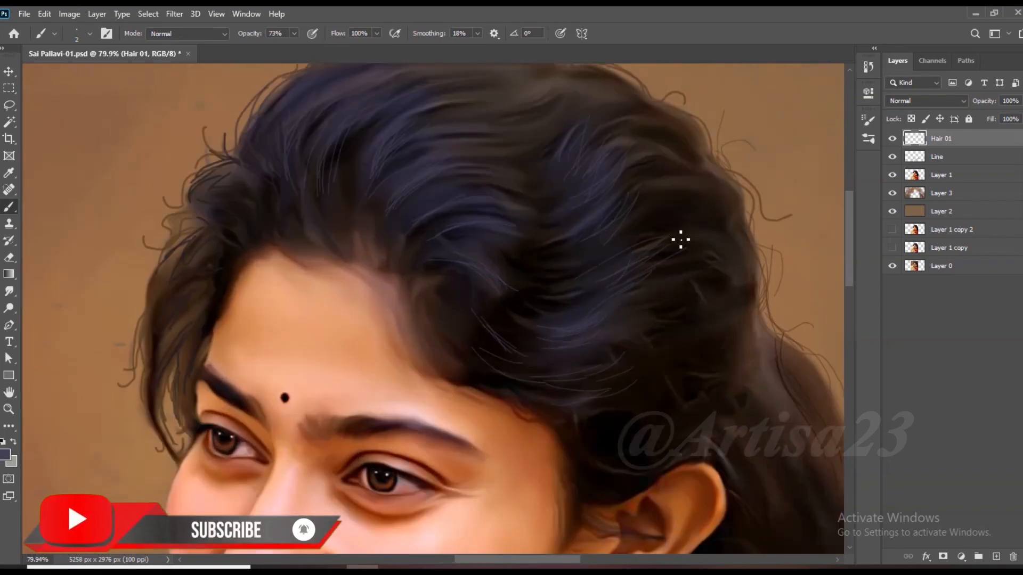
Add blue-grey 2 px strands to the front hair above the forehead and the side lock beside it.
scroll(608, 217, up, 2)
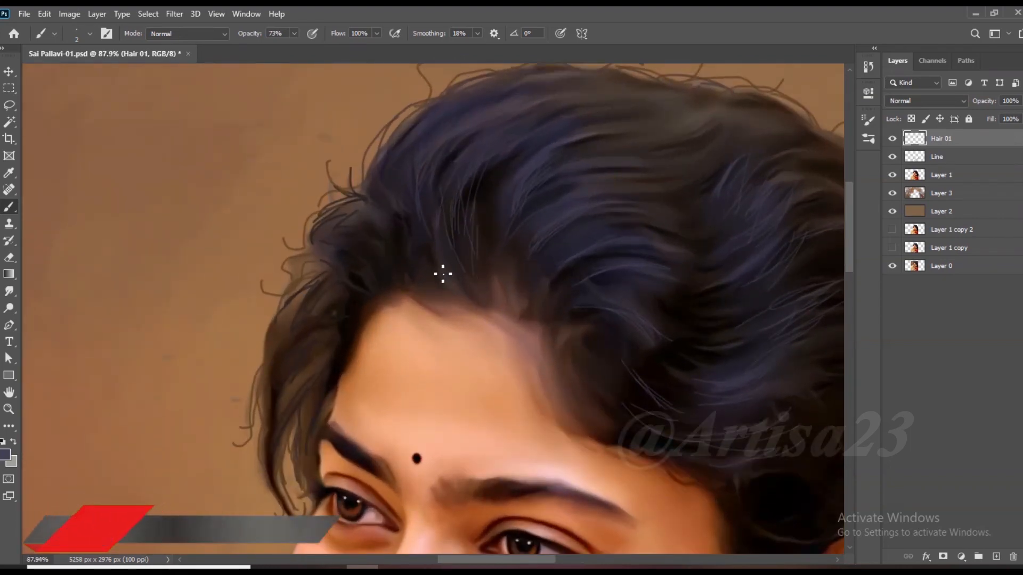
scroll(316, 308, up, 1)
drag(316, 309, 271, 396)
scroll(387, 221, up, 1)
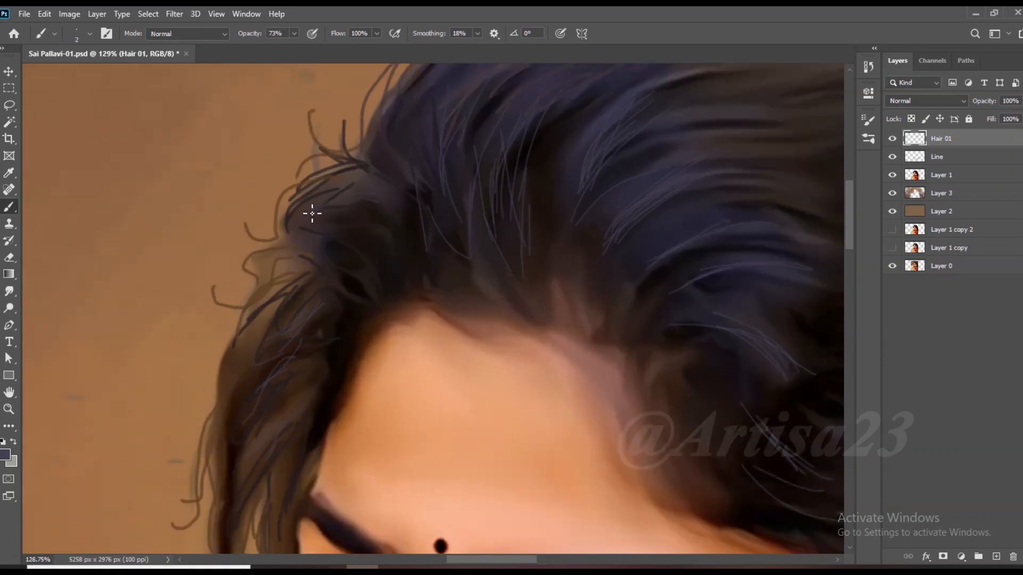
scroll(407, 250, down, 1)
Draw fine near-black and brown 2 px strands along the forehead hairline, letting loose hairs fall onto the skin.
click(493, 194)
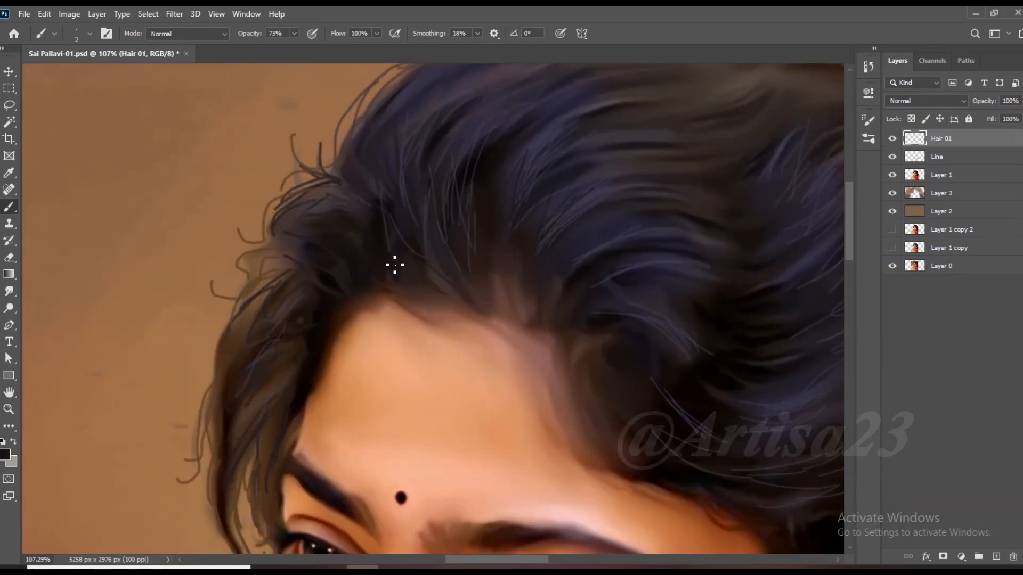
scroll(598, 235, down, 2)
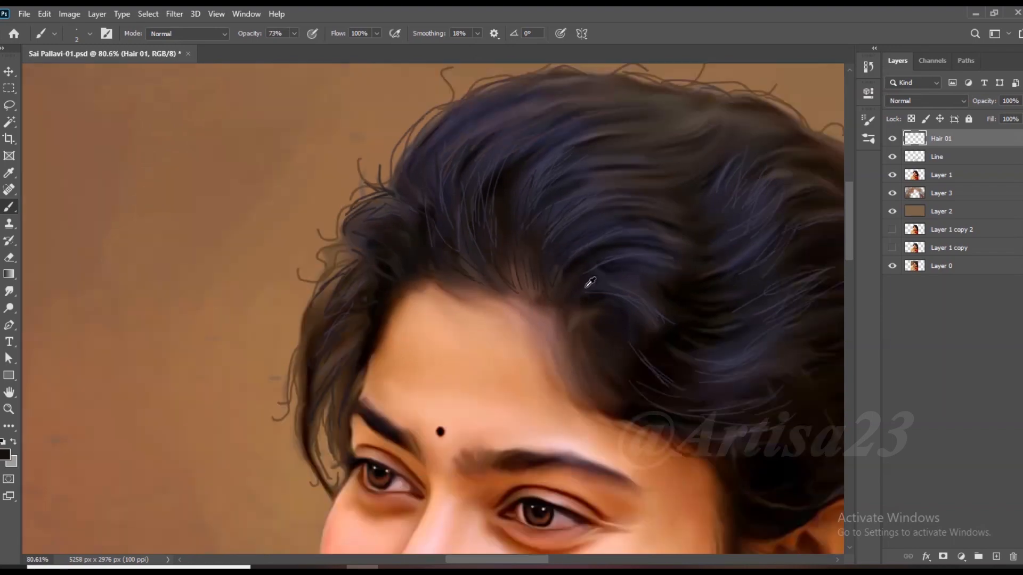
scroll(570, 277, up, 2)
scroll(591, 205, down, 2)
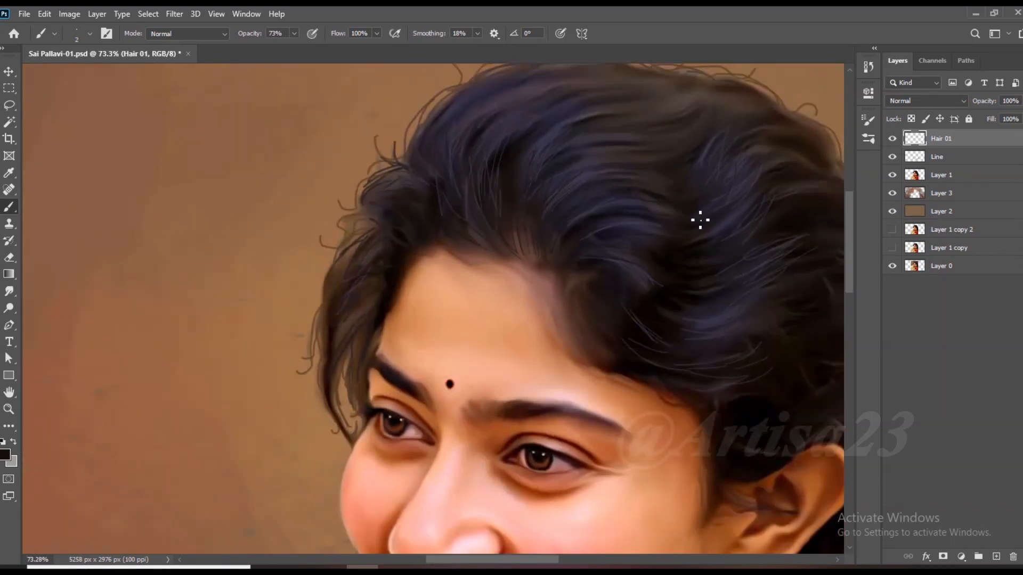
scroll(670, 242, down, 1)
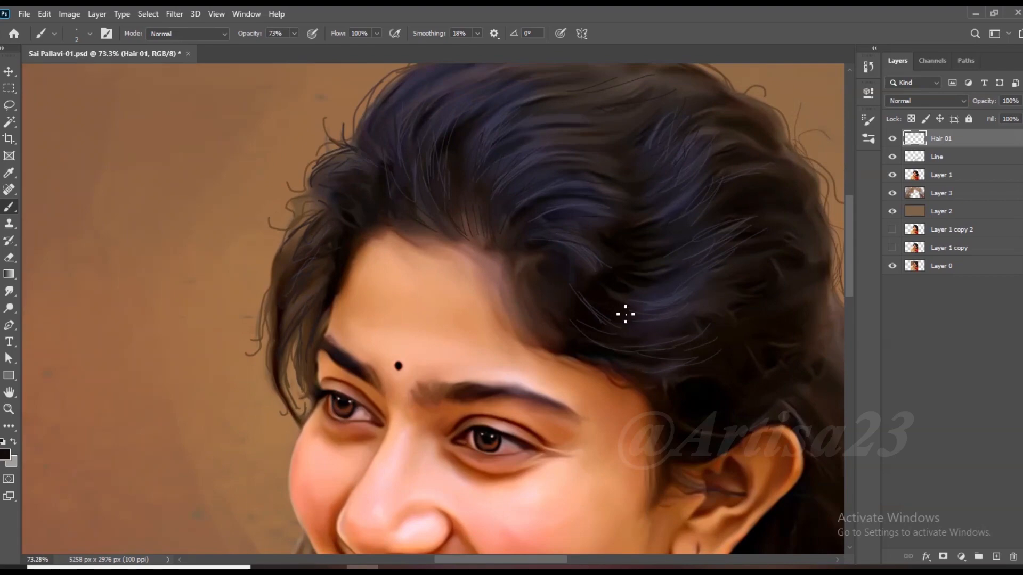
scroll(522, 341, up, 2)
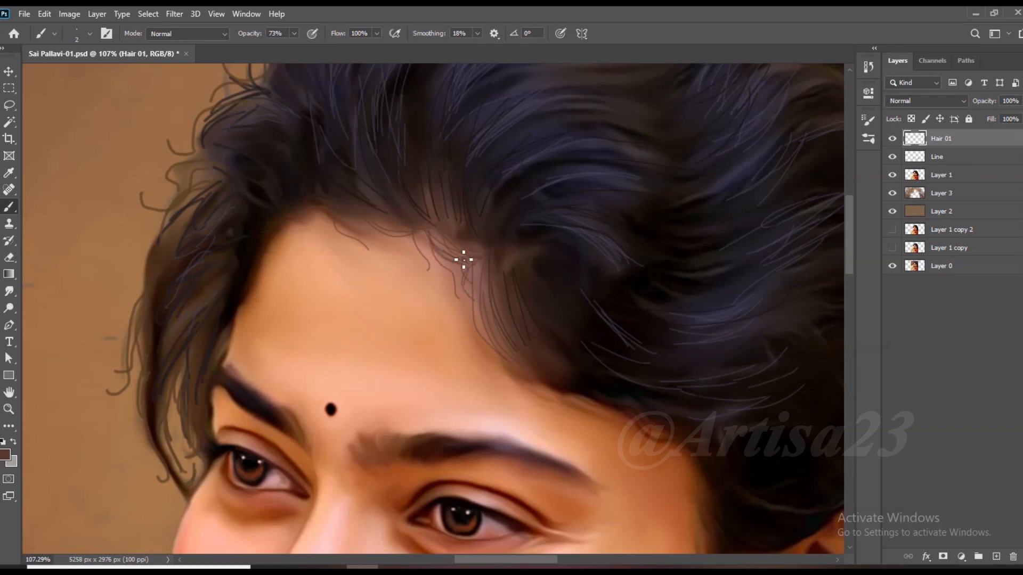
Sample the blue hair highlight, adjust it to a lighter blue-grey and draw 2 px strands through the back hair behind the ear.
scroll(314, 212, down, 3)
drag(479, 266, 373, 330)
key(i)
click(474, 221)
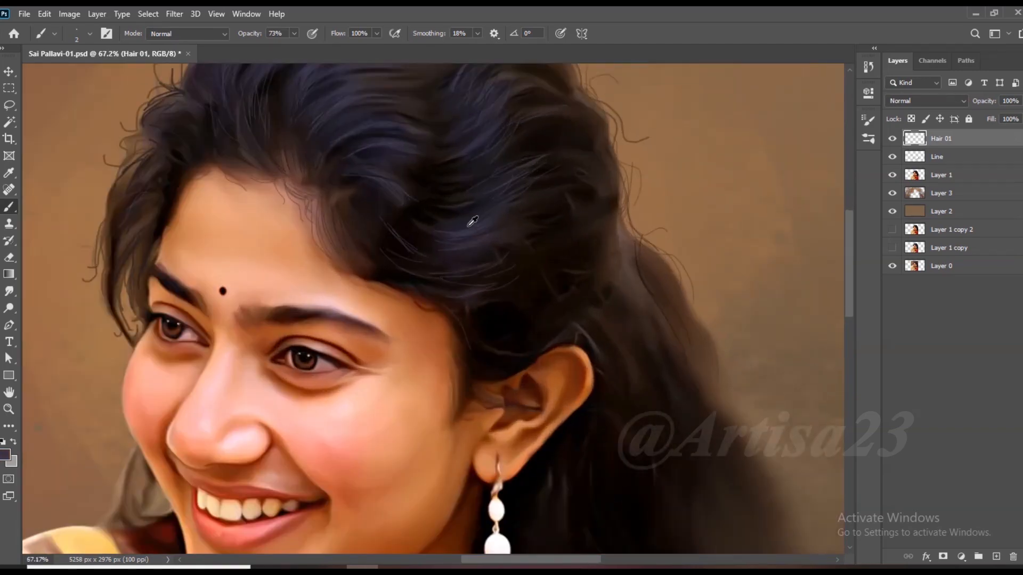
click(6, 454)
click(519, 273)
scroll(674, 399, down, 3)
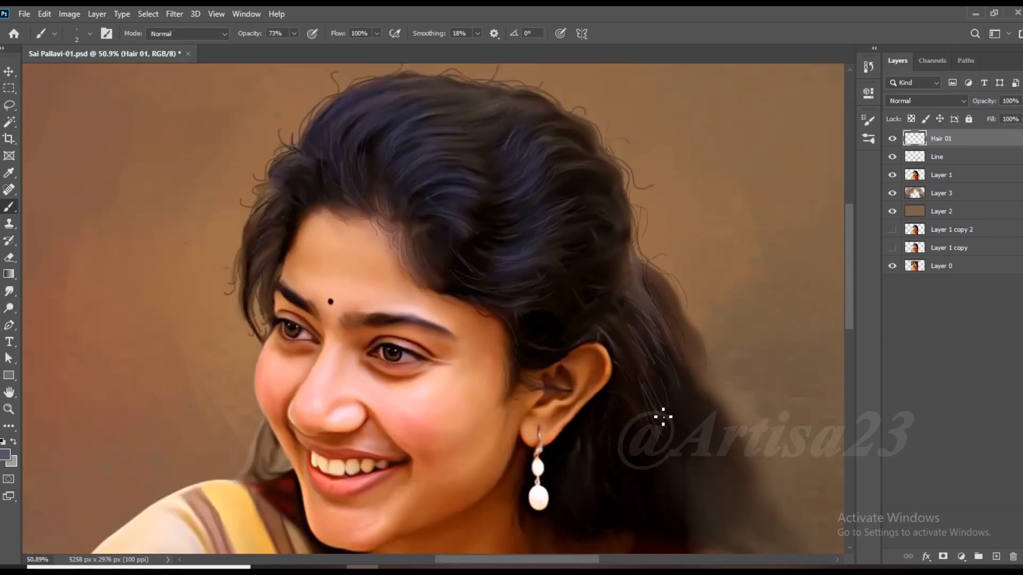
Enlarge the brush to 4 px and draw dark brown flyaway strands along the outer edge of the long back hair.
scroll(643, 373, down, 2)
scroll(690, 341, up, 2)
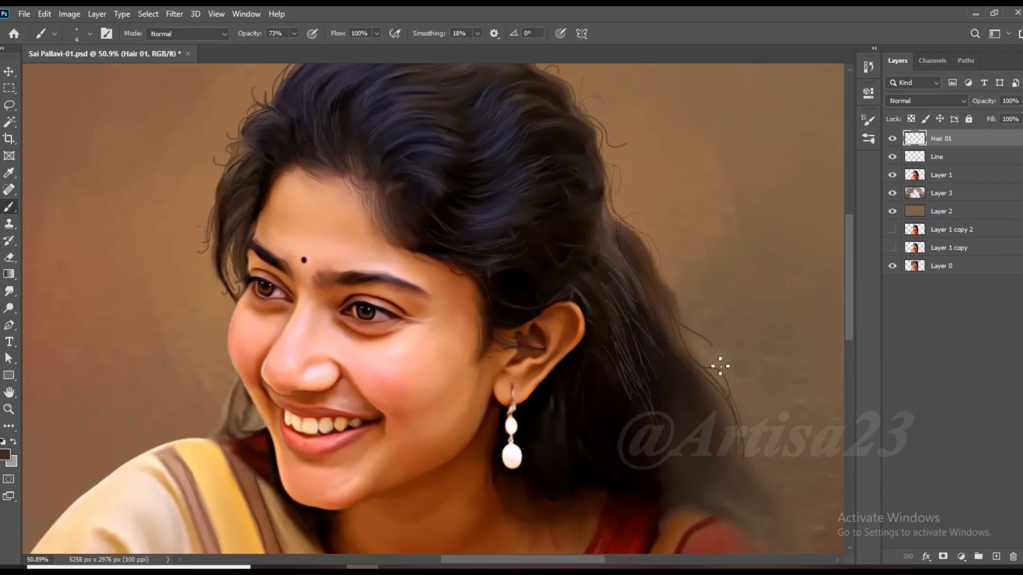
scroll(670, 266, down, 2)
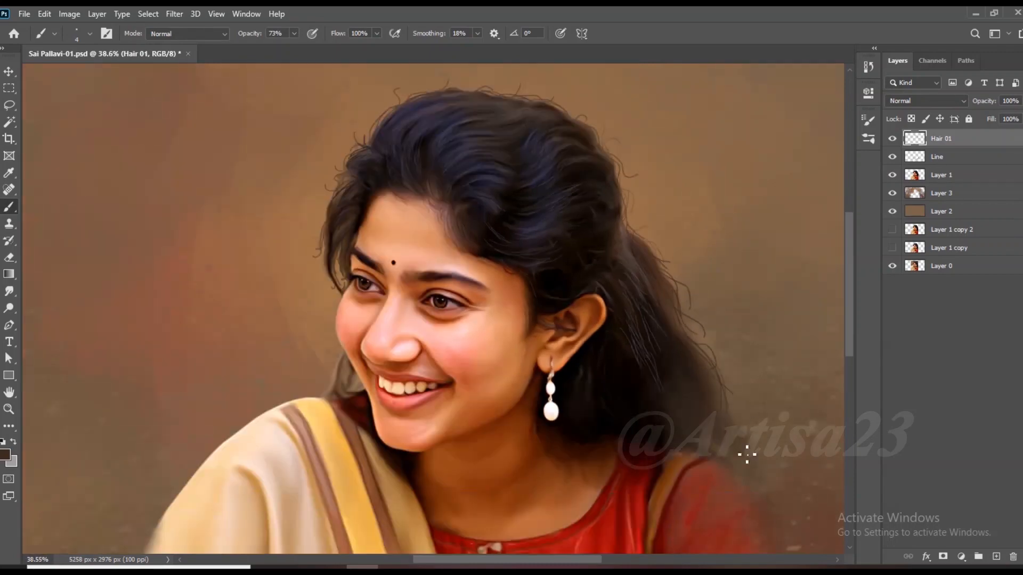
Draw fine dark loose strands on the neck below the earring, reducing the brush to 1 px.
scroll(603, 411, up, 3)
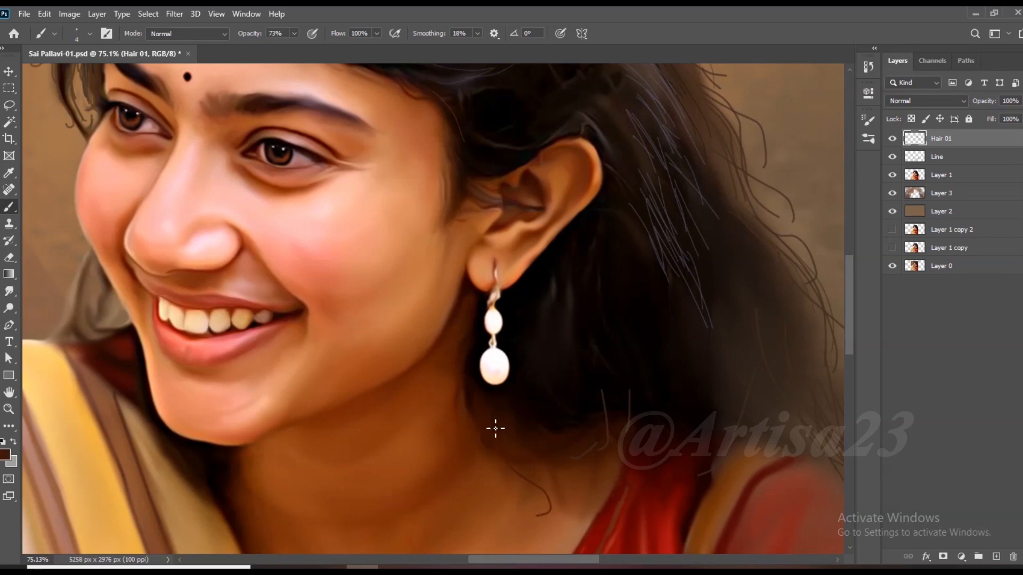
scroll(520, 458, up, 1)
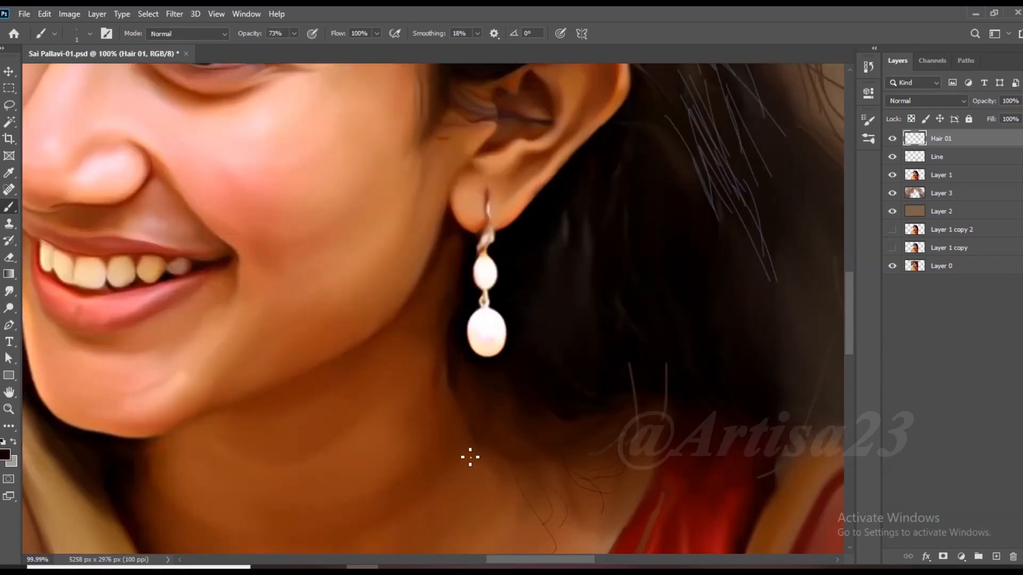
scroll(508, 440, down, 2)
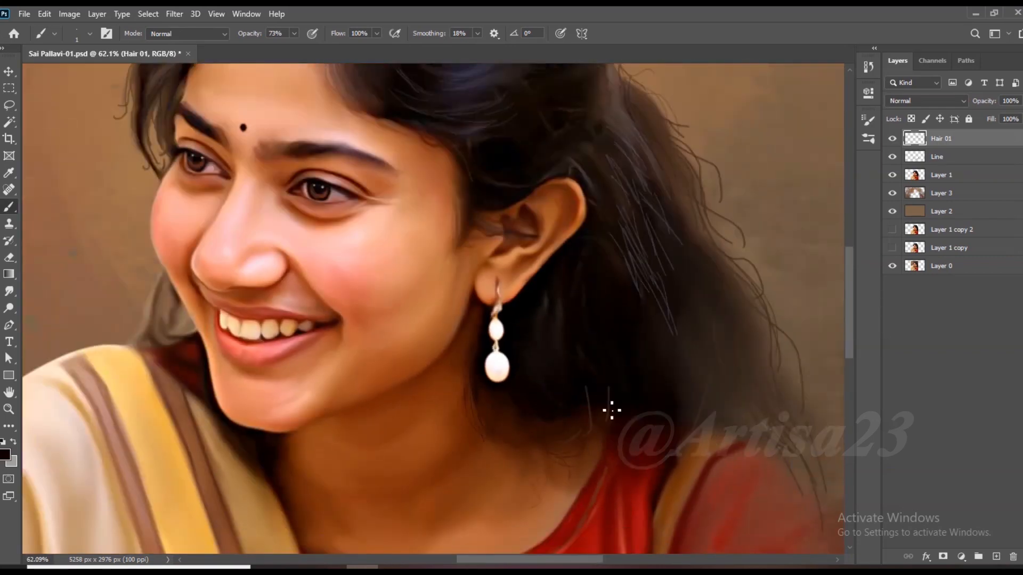
Set the brush to 3 px and draw black strands through the lower back hair over the shoulder and along the back of the head.
scroll(611, 411, down, 2)
scroll(680, 339, up, 2)
scroll(705, 367, down, 1)
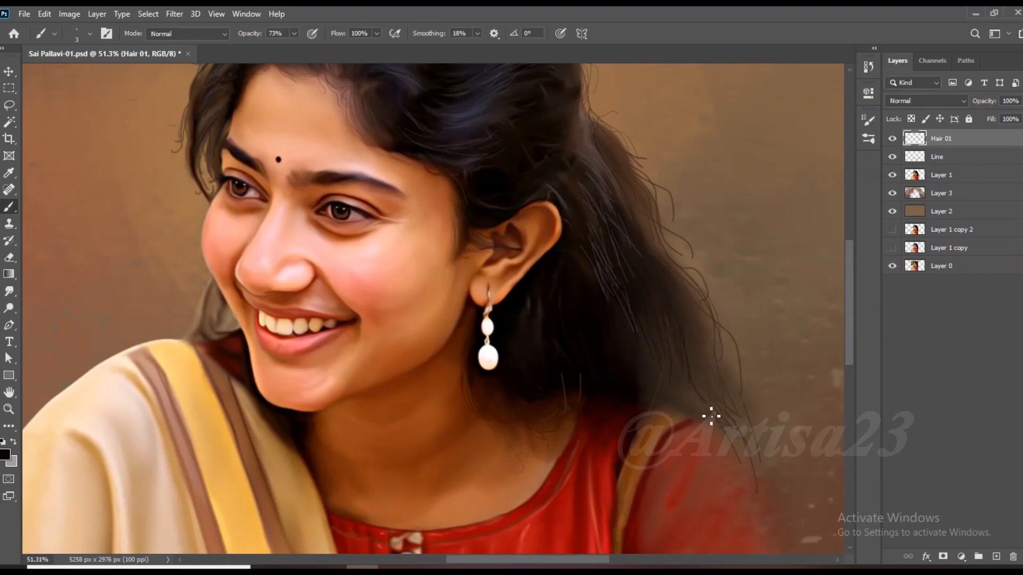
drag(696, 288, 715, 333)
scroll(663, 309, down, 4)
scroll(647, 232, up, 3)
scroll(598, 154, up, 2)
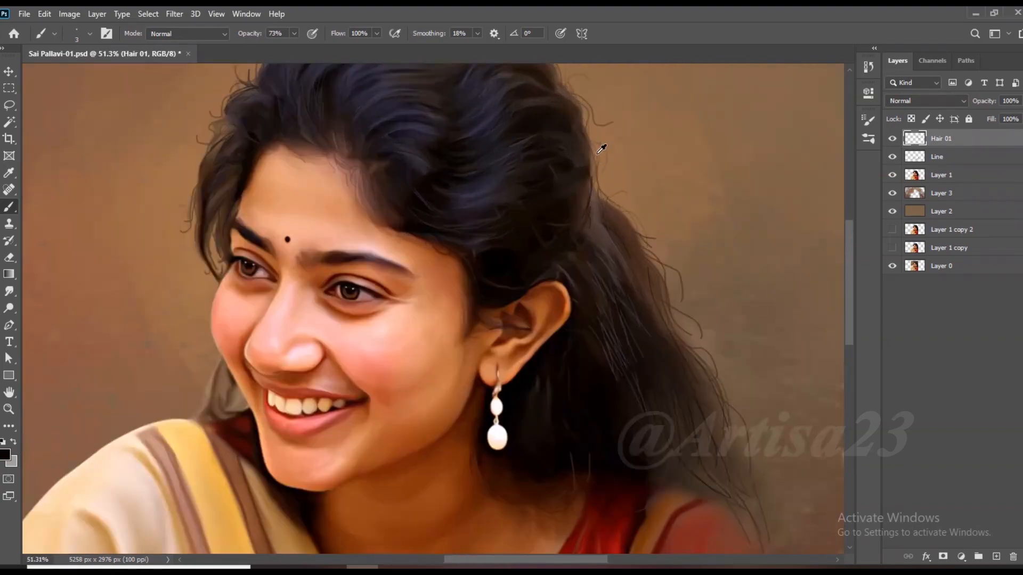
scroll(568, 248, down, 4)
scroll(523, 218, up, 9)
Sample a hair colour, adjust it to light blue-grey and add 3 px highlight strands through the crown and front hair.
alt+click(532, 242)
click(5, 455)
click(519, 273)
click(771, 172)
scroll(504, 161, down, 1)
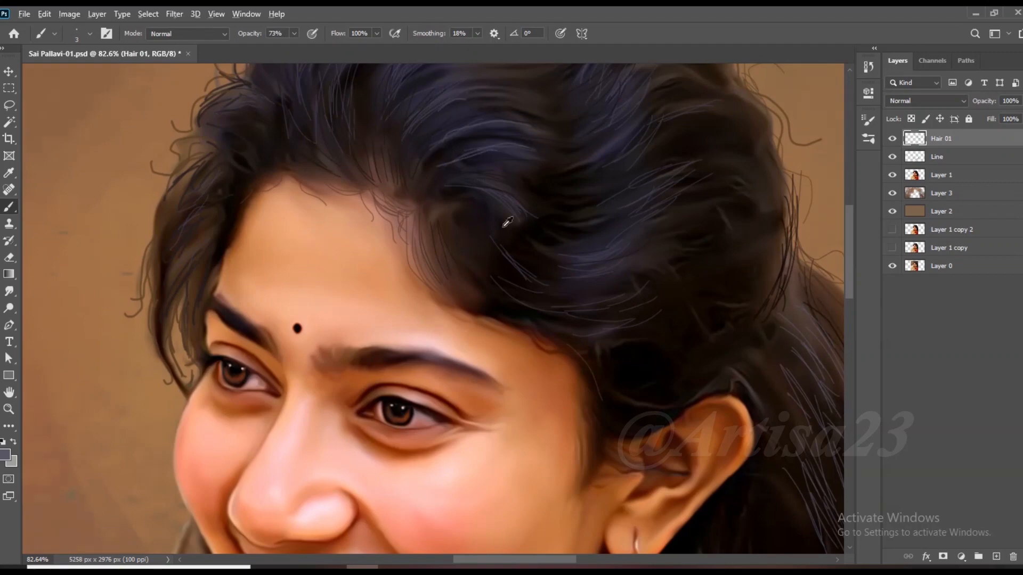
scroll(507, 222, down, 2)
scroll(568, 314, down, 1)
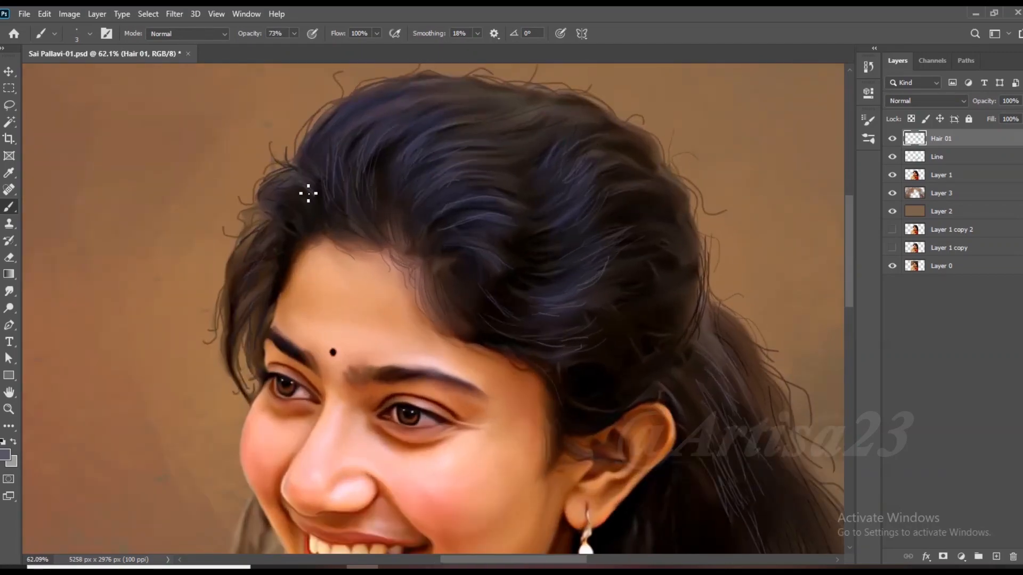
scroll(446, 124, down, 2)
scroll(469, 251, up, 2)
scroll(544, 228, down, 2)
scroll(603, 293, up, 2)
scroll(610, 366, down, 3)
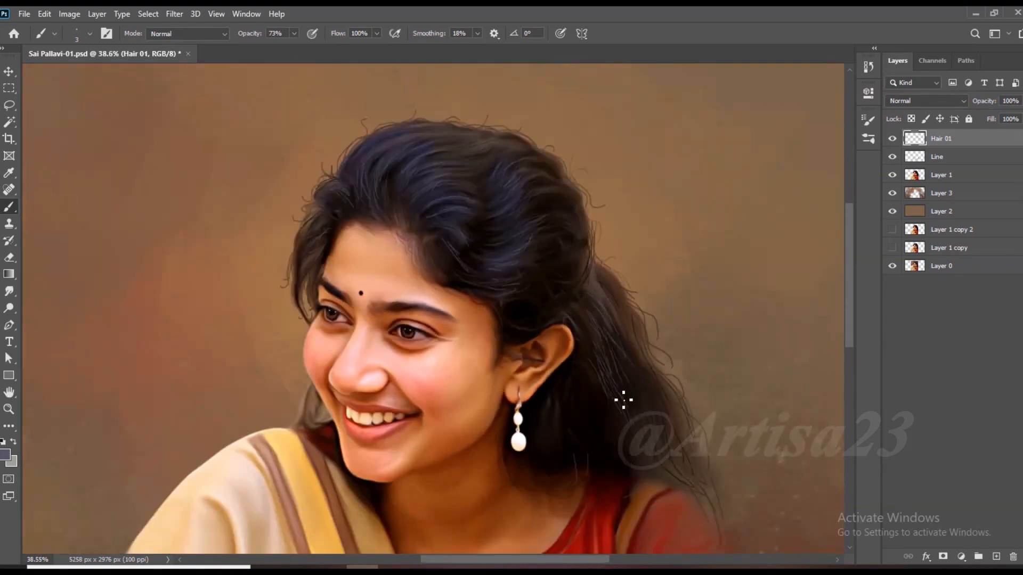
Draw dark 3 px strands through the upper part of the loose hair behind the far cheek.
scroll(516, 197, down, 1)
scroll(341, 373, up, 10)
mouse_move(282, 244)
mouse_down()
mouse_move(274, 289)
mouse_move(304, 328)
mouse_up()
scroll(297, 320, down, 8)
alt+click(295, 263)
scroll(293, 324, up, 8)
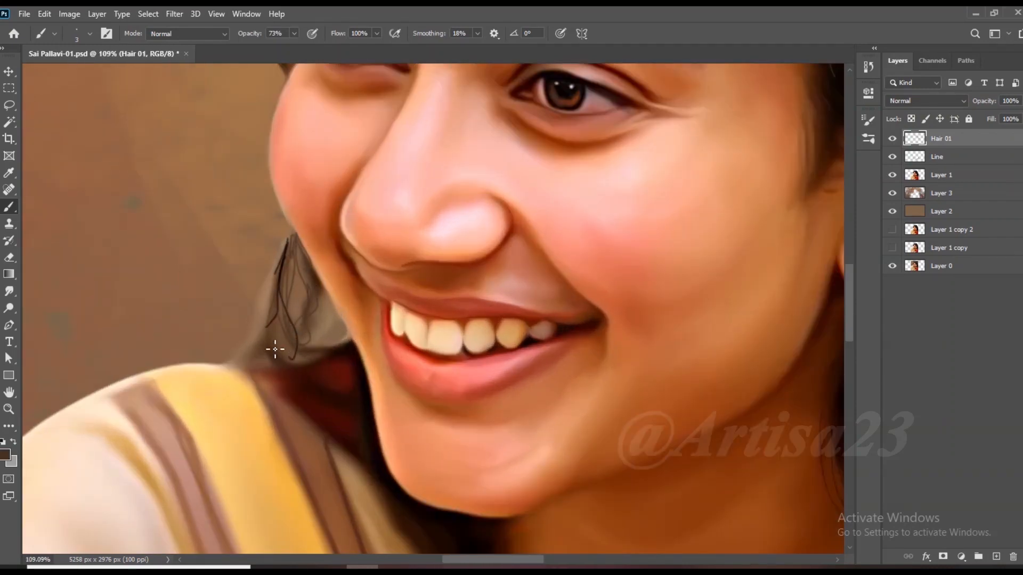
Sample a near-black colour and draw more strands through the hair behind the far cheek down to the shoulder.
scroll(305, 345, down, 2)
alt+click(334, 350)
scroll(333, 349, up, 2)
drag(246, 331, 298, 362)
drag(258, 309, 252, 349)
drag(268, 285, 284, 367)
scroll(266, 359, down, 3)
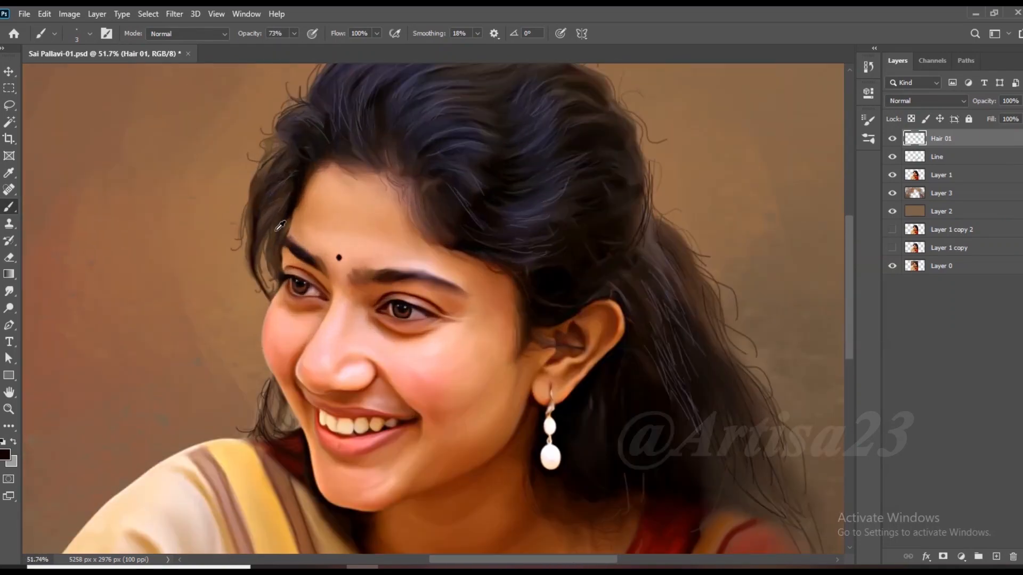
Sample a brown colour and add thin flyaway strands around the side lock and the top of the crown.
alt+click(242, 279)
scroll(242, 280, down, 2)
scroll(201, 297, up, 2)
scroll(400, 169, down, 1)
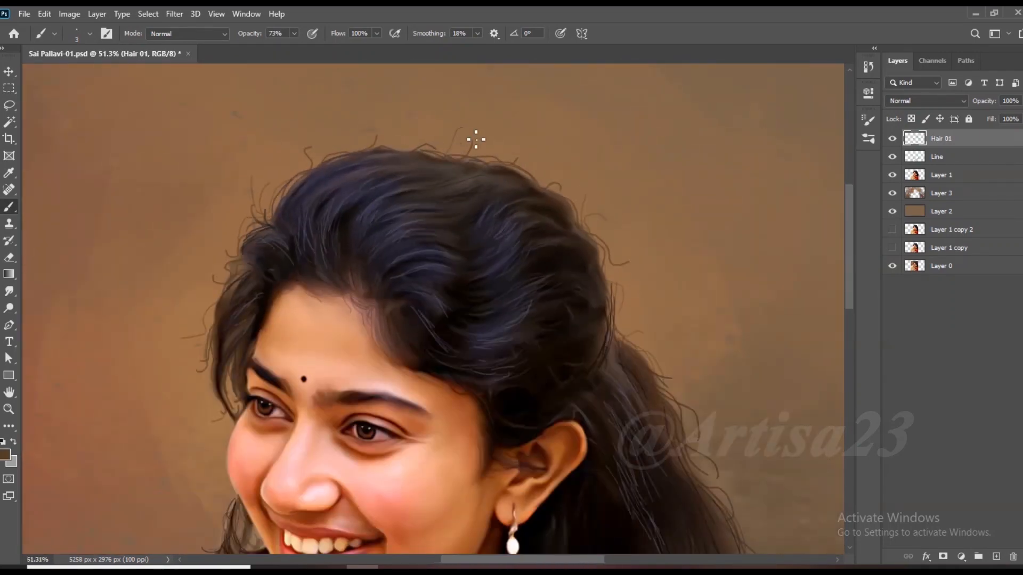
scroll(402, 165, down, 3)
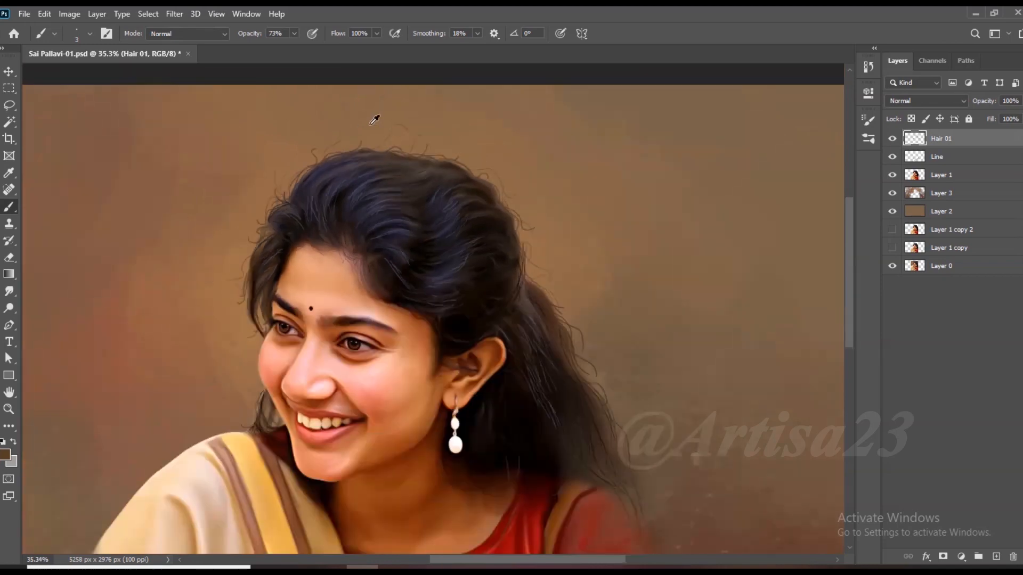
Add a new layer named Color 01 above the Hair 01 layer and save the document.
scroll(572, 316, up, 1)
scroll(572, 317, down, 2)
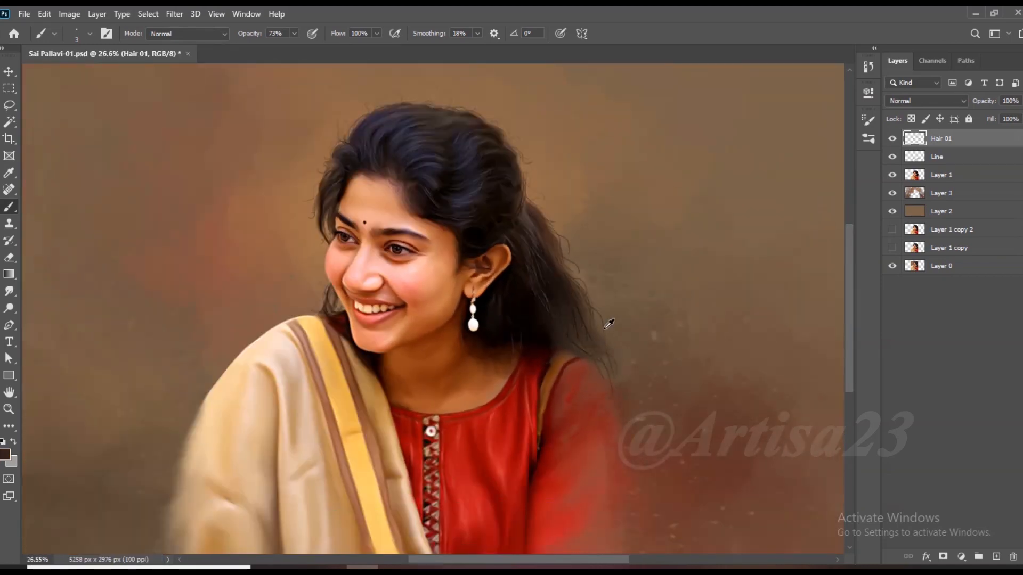
key(ctrl+shift+alt+n)
click(939, 146)
text(Color 01)
key(Return)
key(ctrl+s)
scroll(651, 206, down, 2)
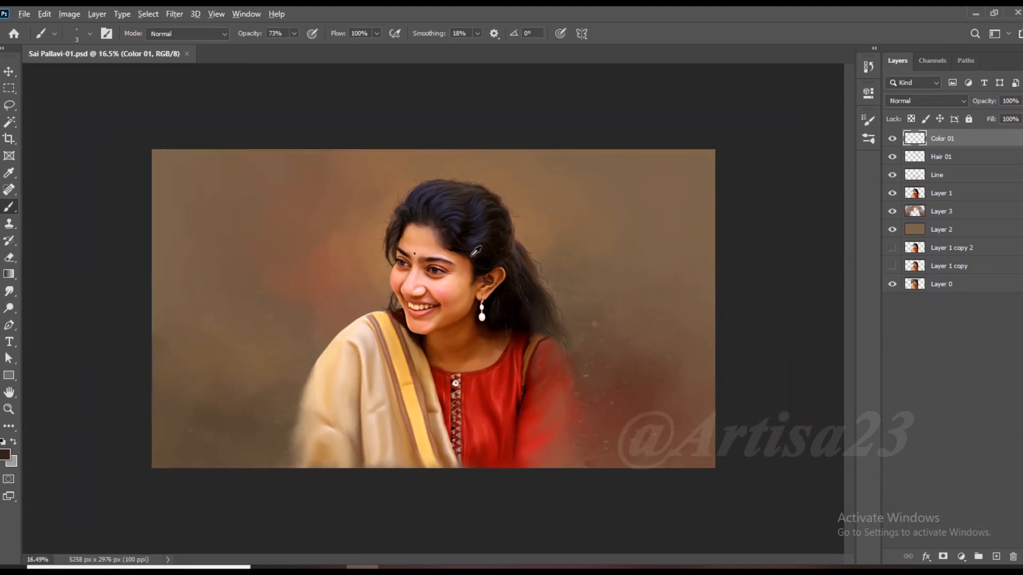
Paint the bindi on the forehead dark red on the Line layer with a 9 px brush, and save.
scroll(529, 222, up, 3)
click(961, 175)
scroll(405, 213, up, 6)
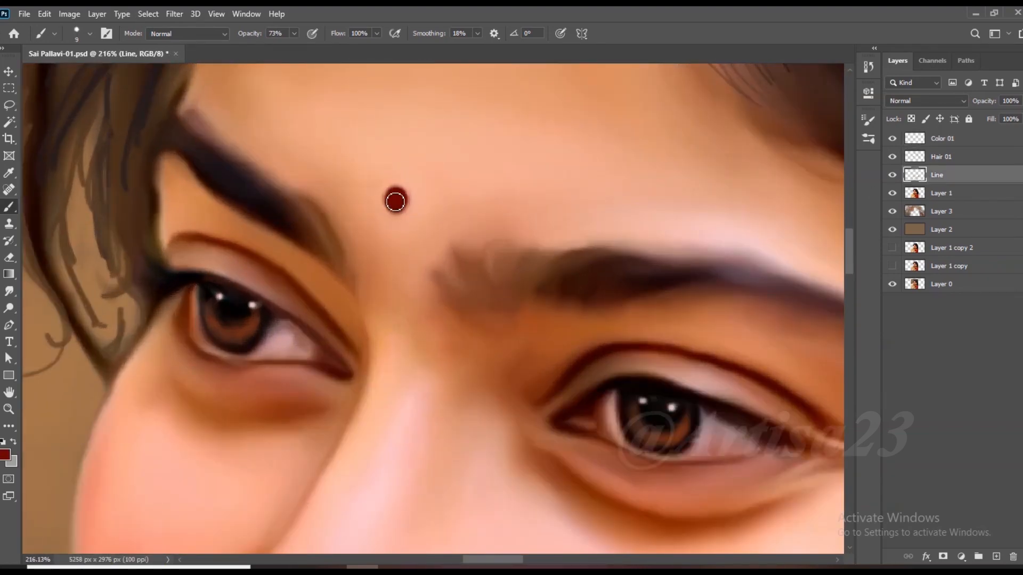
scroll(396, 201, down, 7)
key(ctrl+s)
key(v)
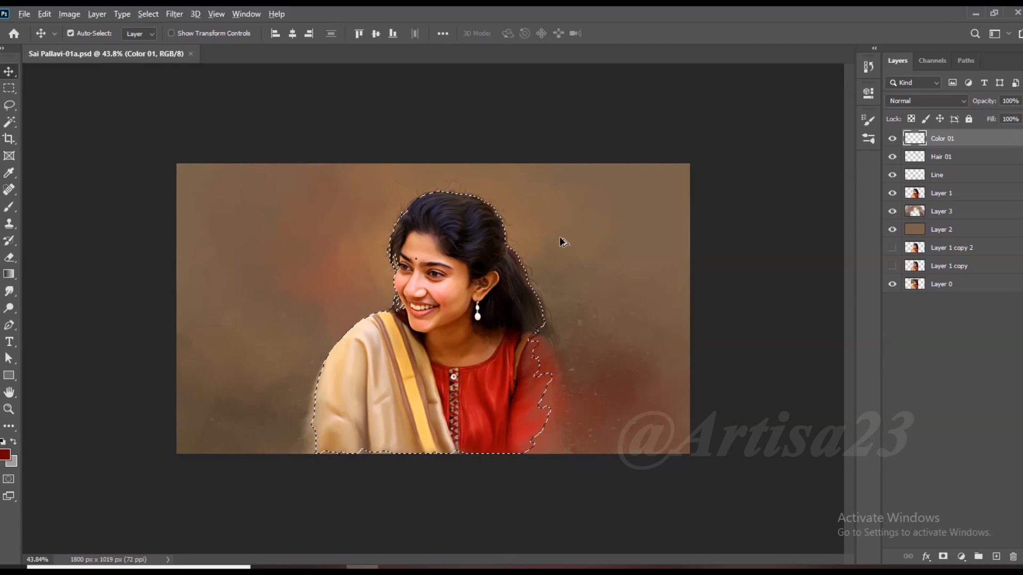
Save the resized document under the existing file name Sai Pallavi-01.psd, replacing the old file.
scroll(561, 240, up, 2)
key(b)
click(24, 13)
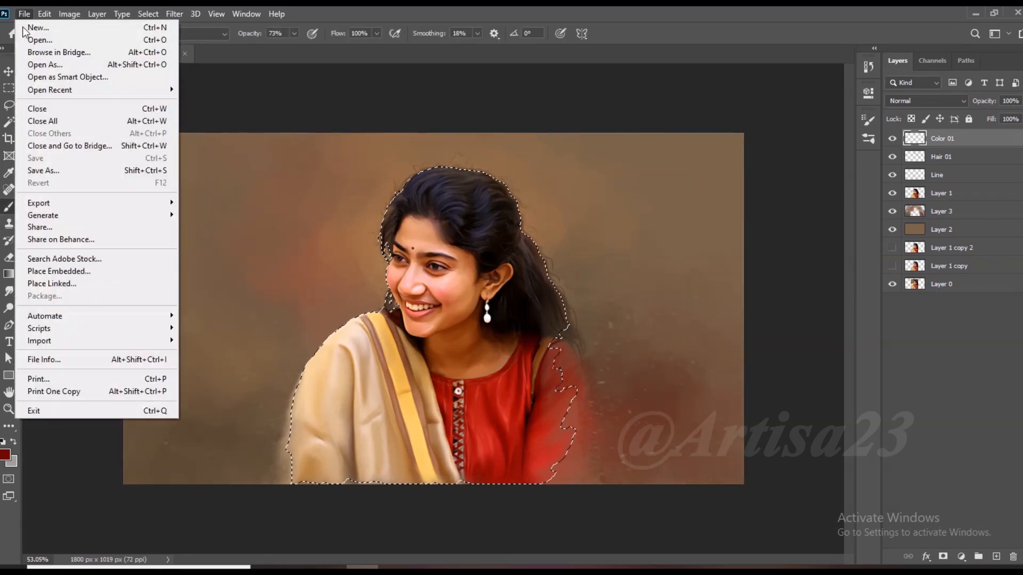
click(46, 169)
click(138, 96)
click(415, 397)
click(539, 293)
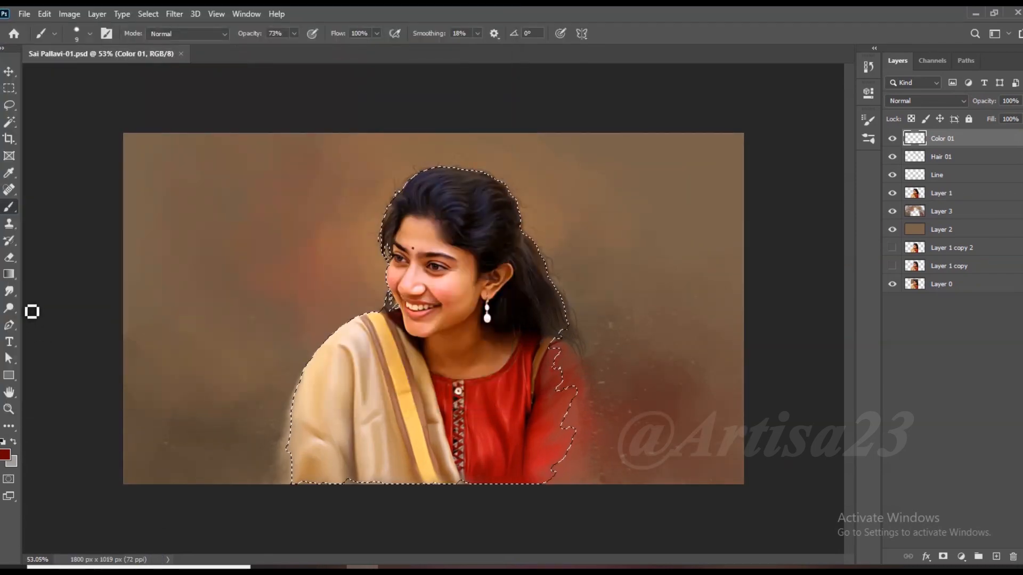
Set the brush opacity to 15% and the Color 01 layer's blend mode to Color.
drag(294, 33, 260, 45)
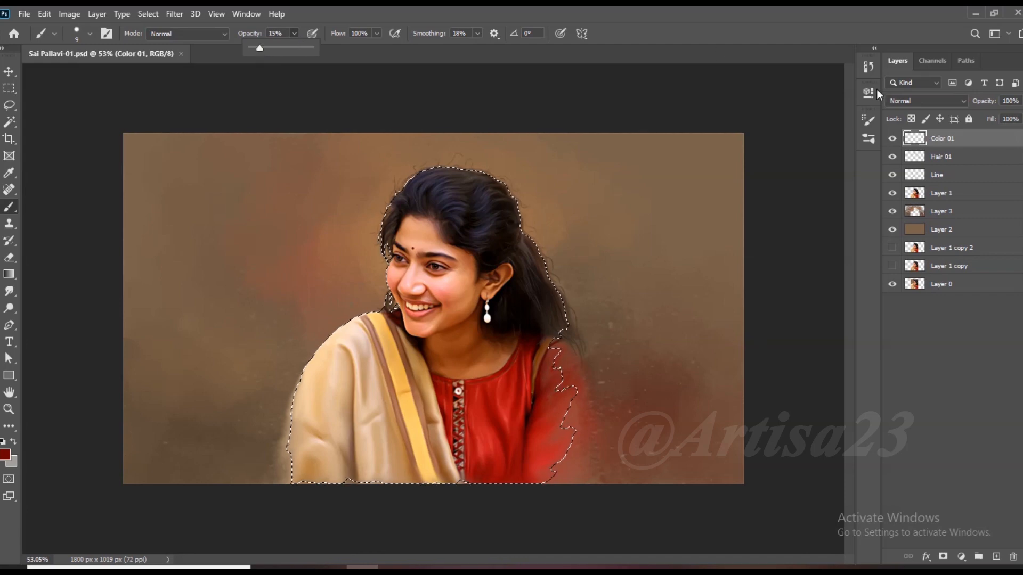
click(913, 101)
click(913, 407)
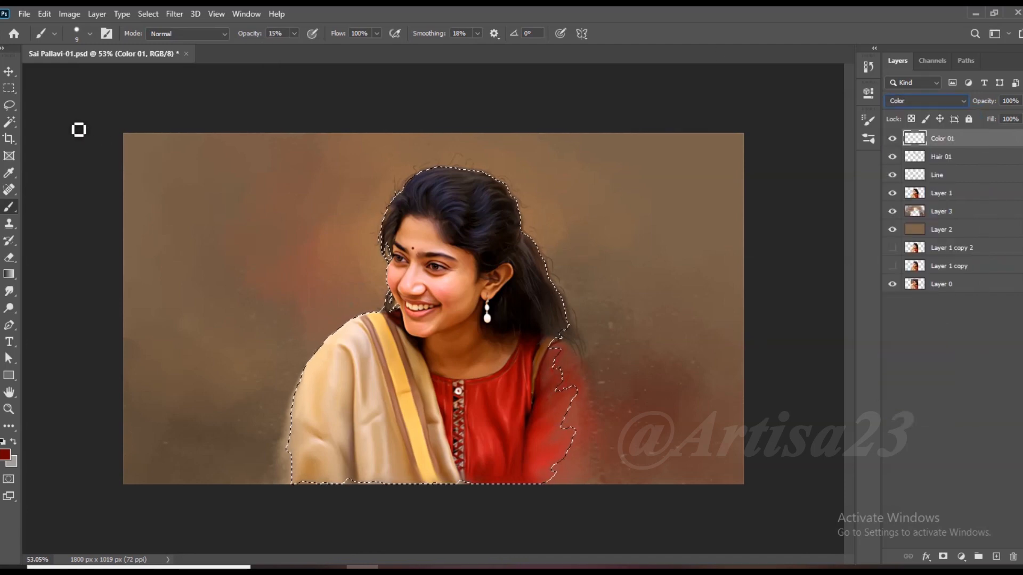
Brush a faint dark red blush over the cheeks and nose on Color 01, using sizes from 40 down to 30 px.
key(v)
scroll(458, 288, up, 3)
key(b)
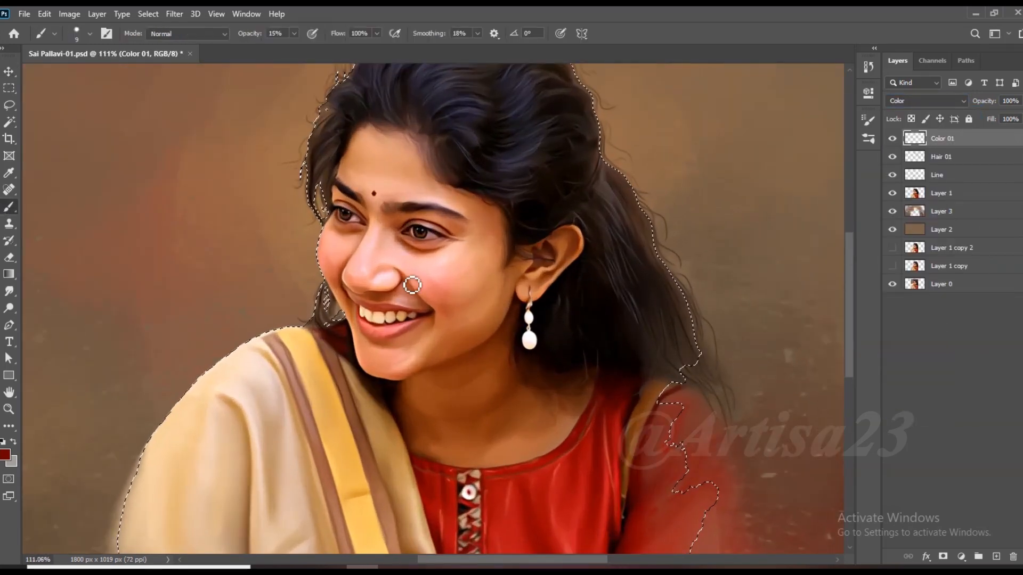
key(bracketright)
key(bracketright)
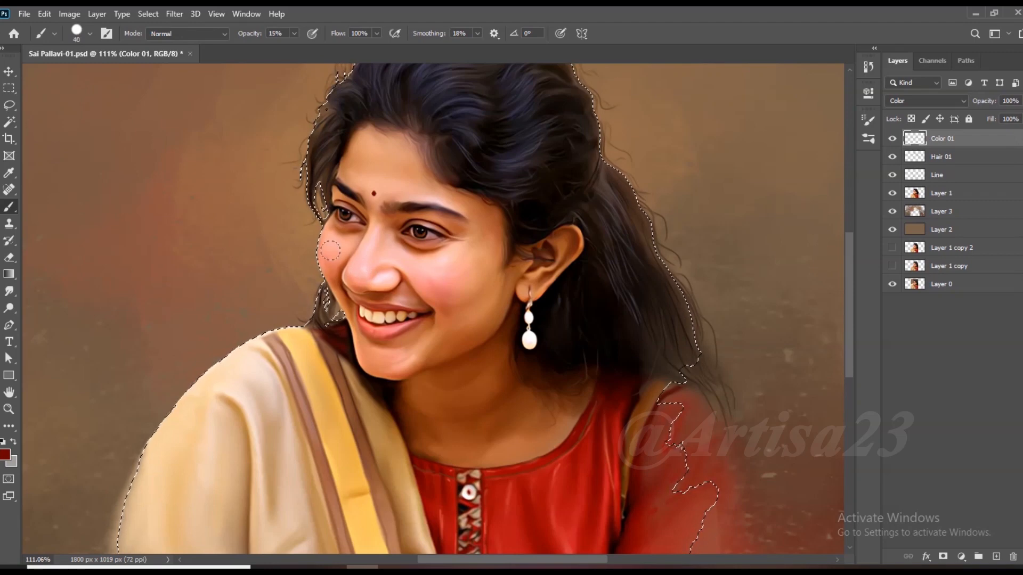
key(bracketleft)
key(bracketleft)
key(bracketleft)
key(bracketleft)
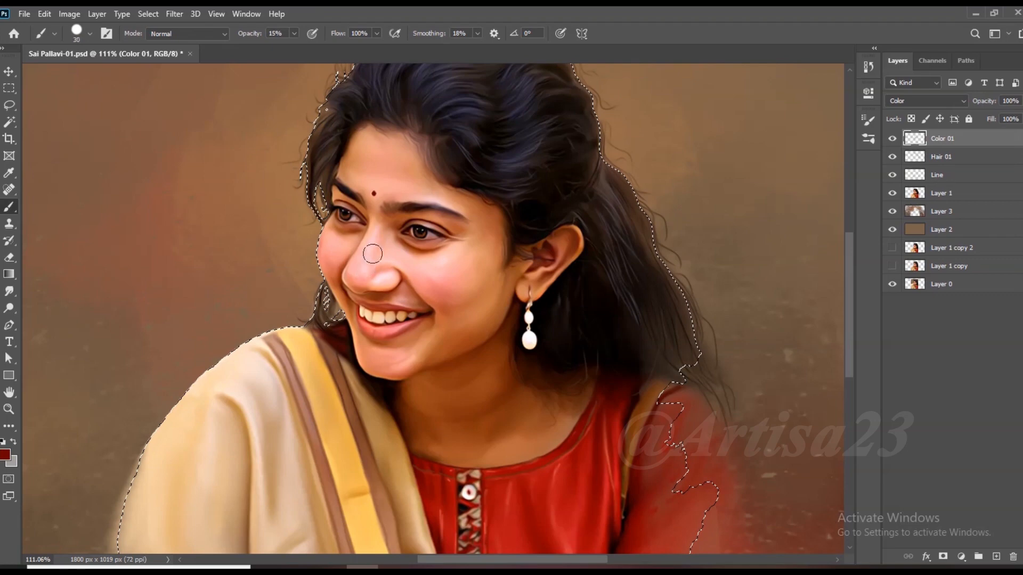
Switch to a soft brush tip for the blush and adjust the Color 01 layer's midtones with Color Balance.
click(107, 34)
click(719, 140)
click(835, 111)
click(72, 14)
mouse_move(91, 41)
click(229, 128)
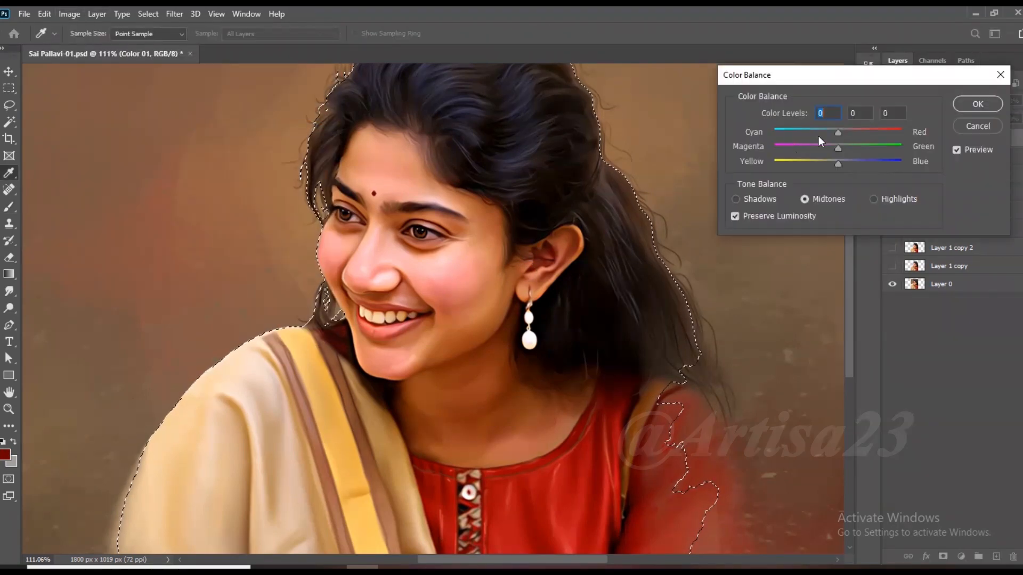
key(Tab)
key(Tab)
key(Tab)
key(Return)
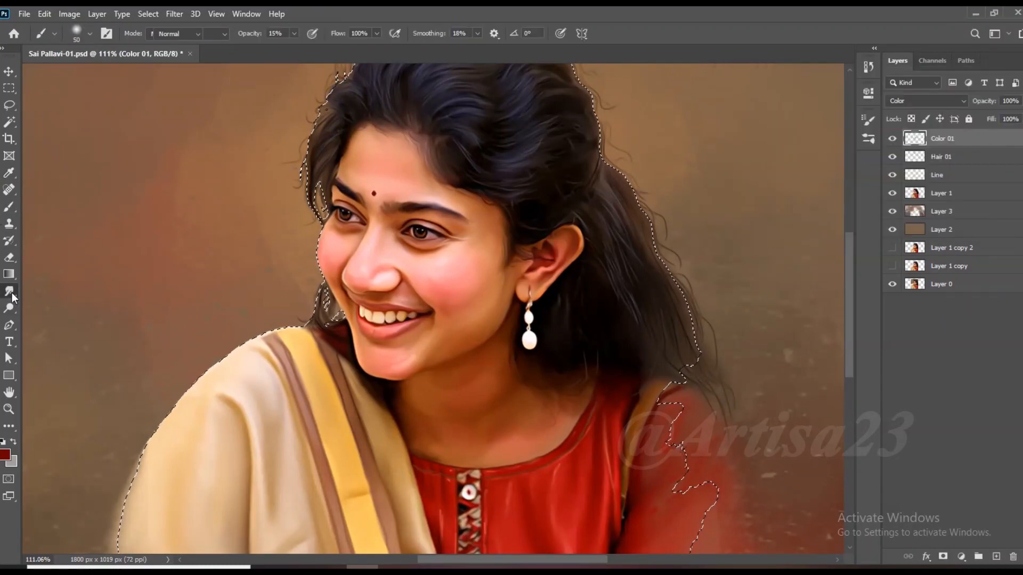
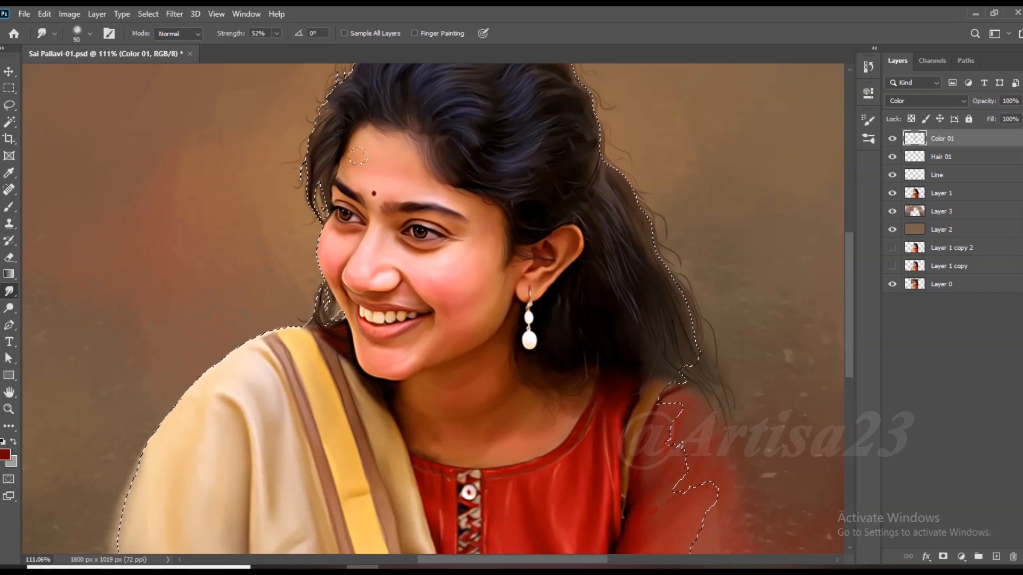
Blend the blush on the face with the Smudge tool at 52% strength, clear the figure selection and save.
key(bracketleft)
key(bracketleft)
scroll(437, 275, down, 4)
key(ctrl+d)
key(ctrl+s)
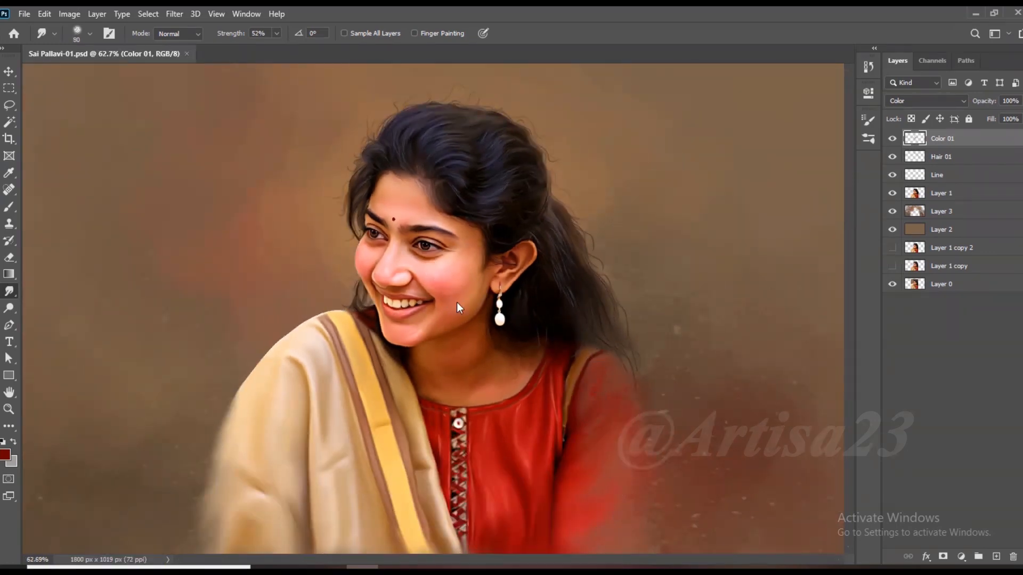
Add a new layer named Color 02 on top and load the figure's outline from Layer 1 as a selection.
scroll(459, 297, down, 1)
click(995, 556)
click(939, 142)
text(Color 02)
click(989, 139)
scroll(516, 213, down, 1)
ctrl+click(917, 214)
Set the foreground colour for the brush to orange #e49a0a.
key(b)
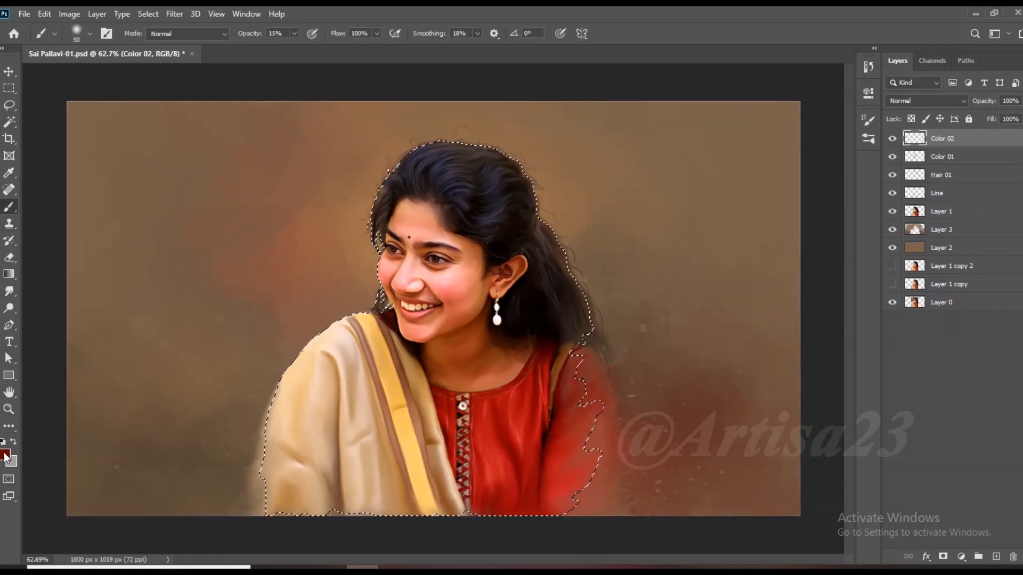
click(5, 455)
click(671, 321)
click(649, 191)
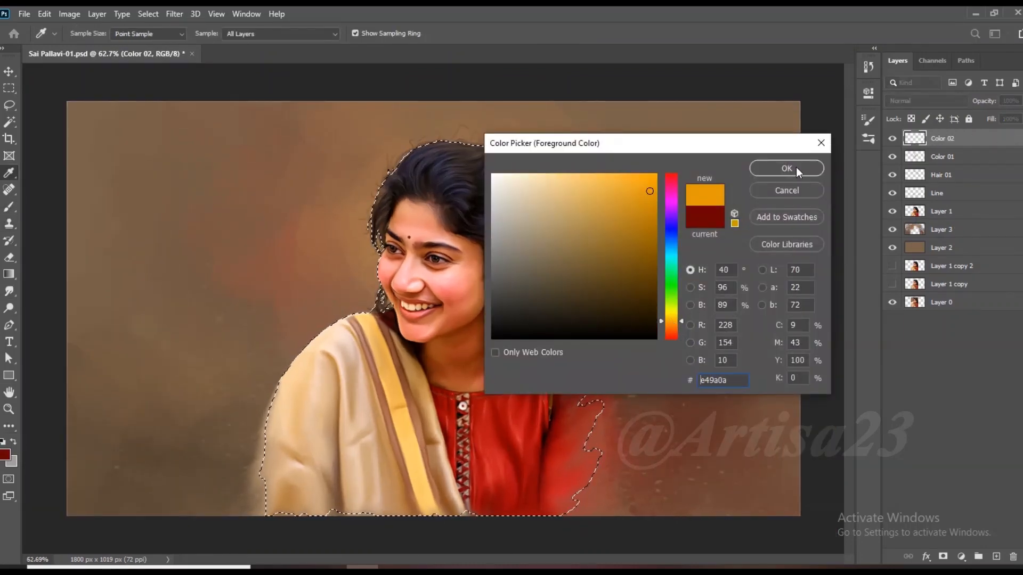
click(798, 170)
Set the Color 02 layer to Color blend mode and brush orange tints over the face with a 40 to 45 px brush.
scroll(469, 256, up, 1)
scroll(468, 256, up, 1)
click(926, 101)
click(916, 404)
key(bracketleft)
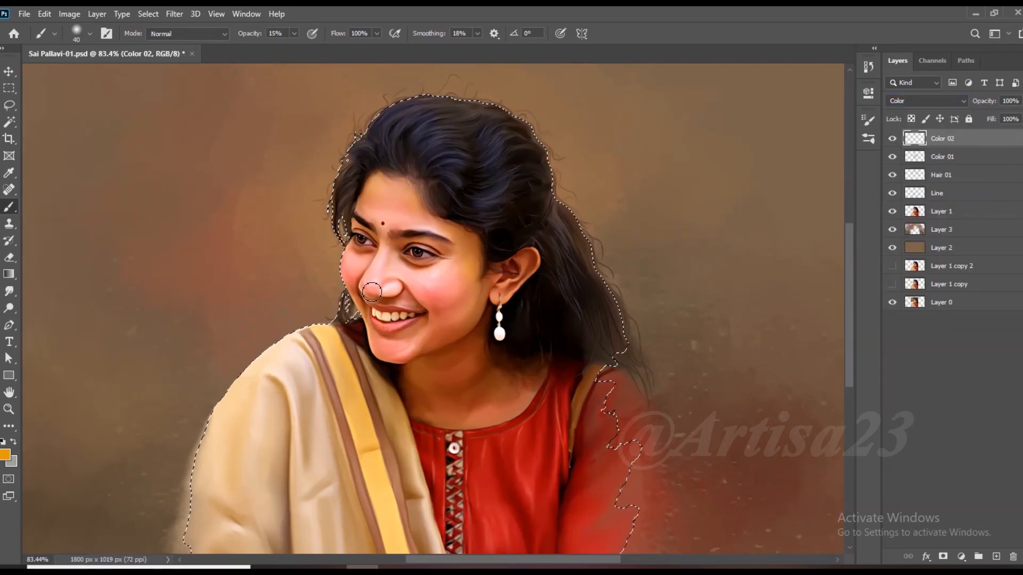
key(bracketleft)
key(bracketright)
key(bracketright)
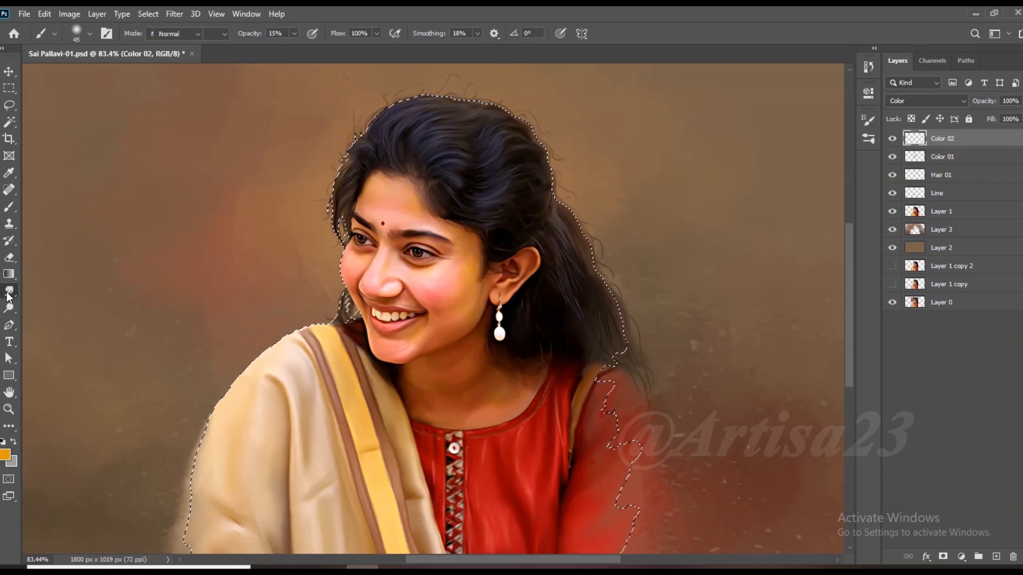
Smudge the orange tints smoothly into the facial skin at 52% strength, enlarging the tip from 50 to 90 px.
click(8, 293)
scroll(433, 276, up, 3)
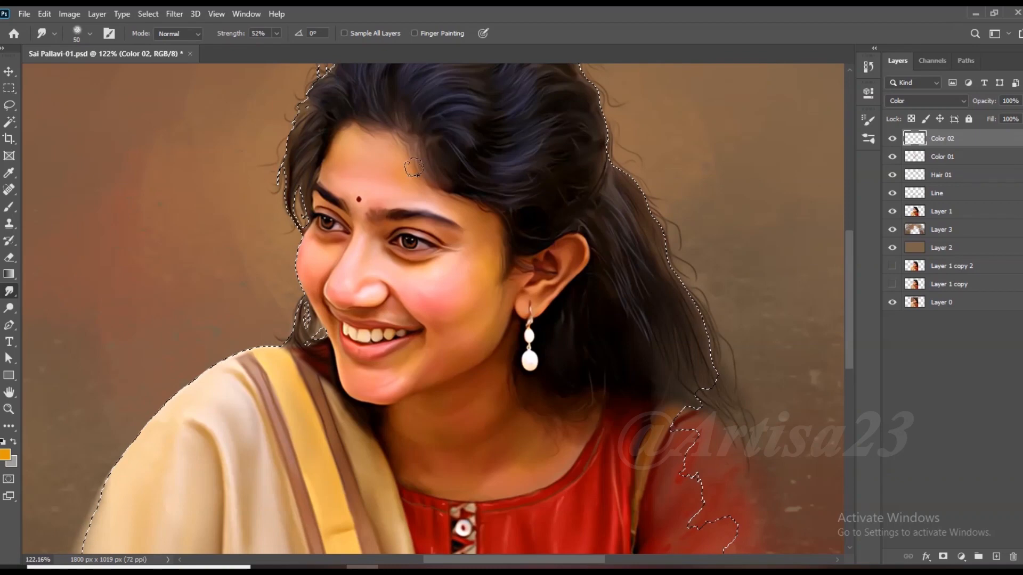
key(bracketright)
key(bracketright)
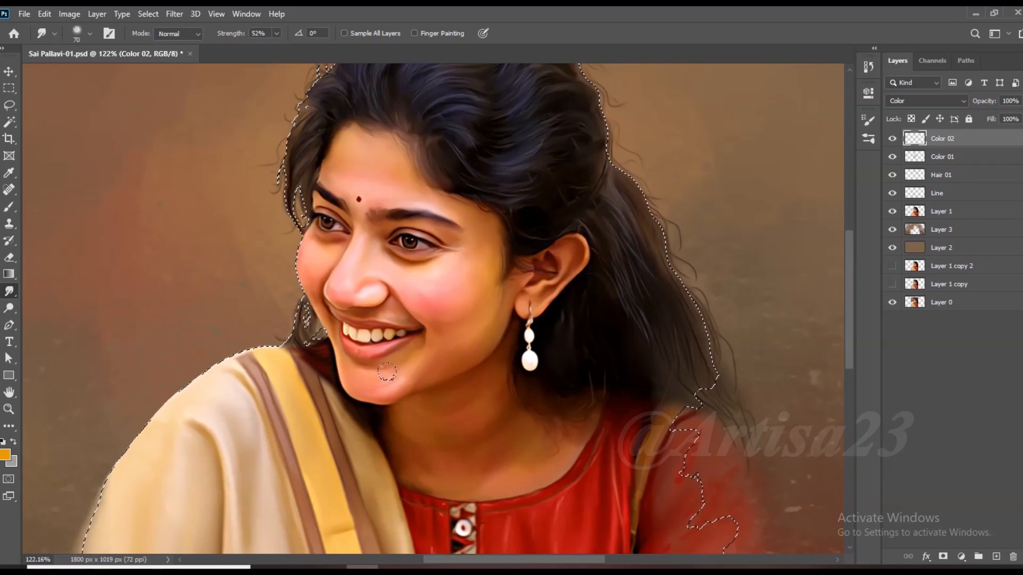
key(bracketright)
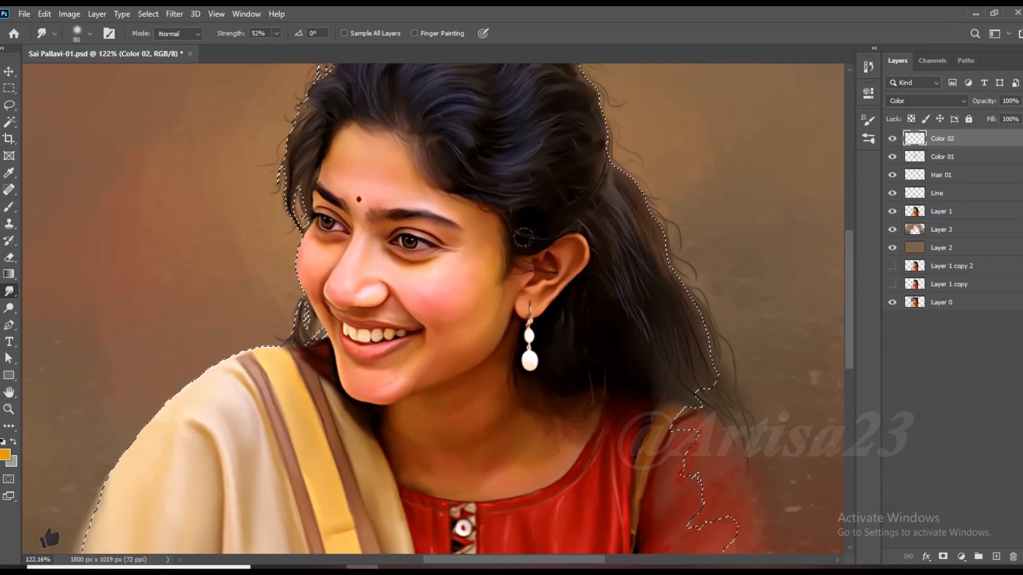
key(bracketright)
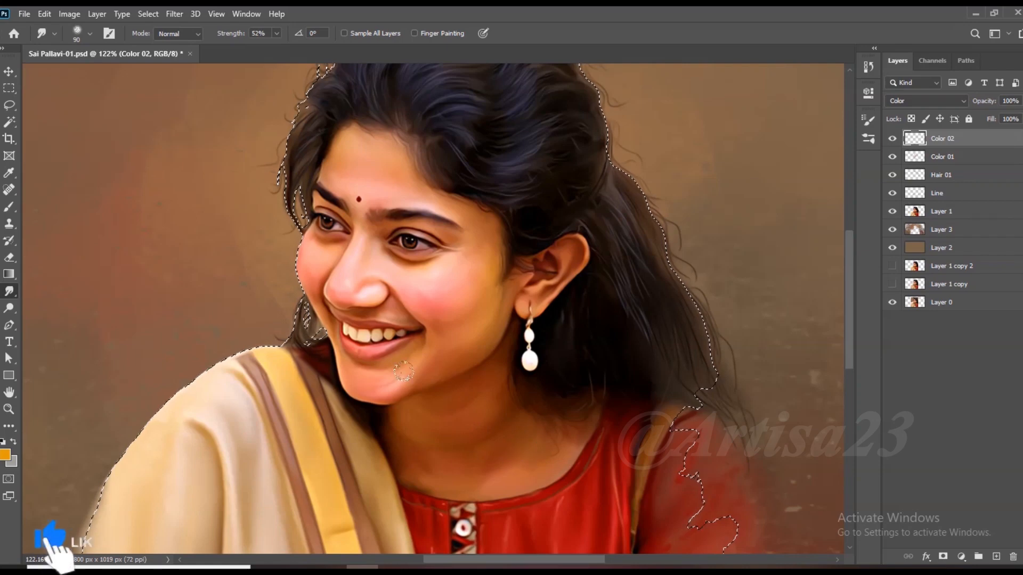
Shift the Color 02 layer toward red with Color Balance, save the document and clear the selection.
key(ctrl+0)
click(69, 14)
click(224, 128)
drag(848, 133, 871, 130)
key(Return)
click(892, 141)
scroll(586, 212, down, 1)
key(ctrl+s)
key(ctrl+d)
Add a new layer named Lips above the Color 02 layer.
scroll(460, 302, up, 2)
click(996, 556)
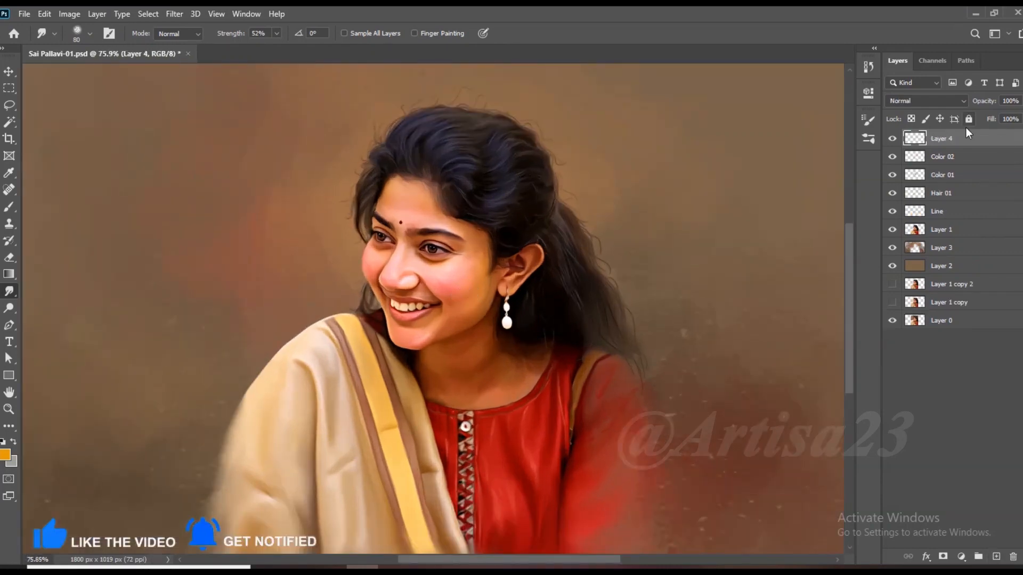
click(948, 138)
text(Lips)
key(Return)
scroll(402, 290, up, 3)
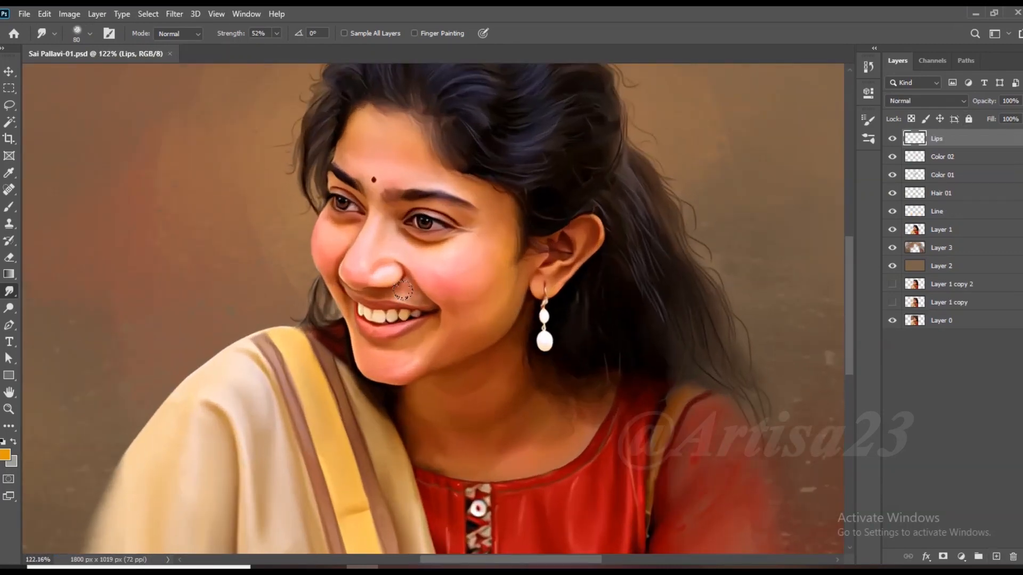
Switch to the Brush tool and set the foreground colour to a dark red.
click(9, 207)
scroll(168, 220, down, 2)
click(5, 454)
click(671, 175)
drag(649, 192, 657, 273)
key(Return)
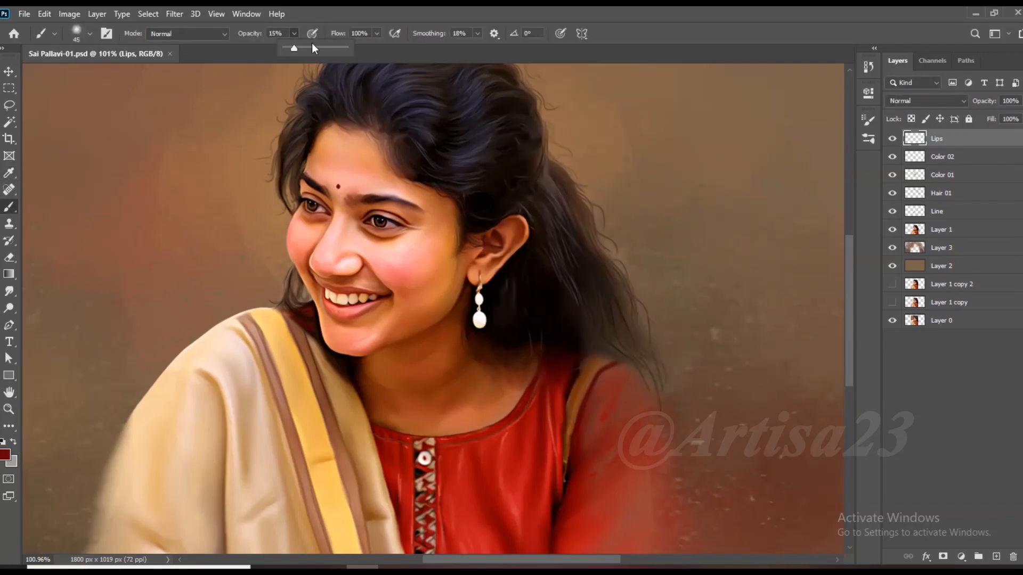
Raise the brush opacity to 78% and paint the upper lip dark red with a fine tip of about 3 px.
scroll(356, 294, up, 7)
key(bracketleft)
key(bracketleft)
key(bracketleft)
key(bracketleft)
key(bracketleft)
key(bracketleft)
key(bracketleft)
key(bracketleft)
key(bracketleft)
key(bracketleft)
mouse_move(405, 284)
mouse_down()
mouse_move(340, 280)
mouse_move(380, 293)
mouse_move(318, 290)
mouse_move(333, 282)
mouse_move(252, 270)
mouse_up()
key(bracketleft)
key(bracketleft)
key(bracketright)
key(bracketright)
key(bracketright)
key(bracketright)
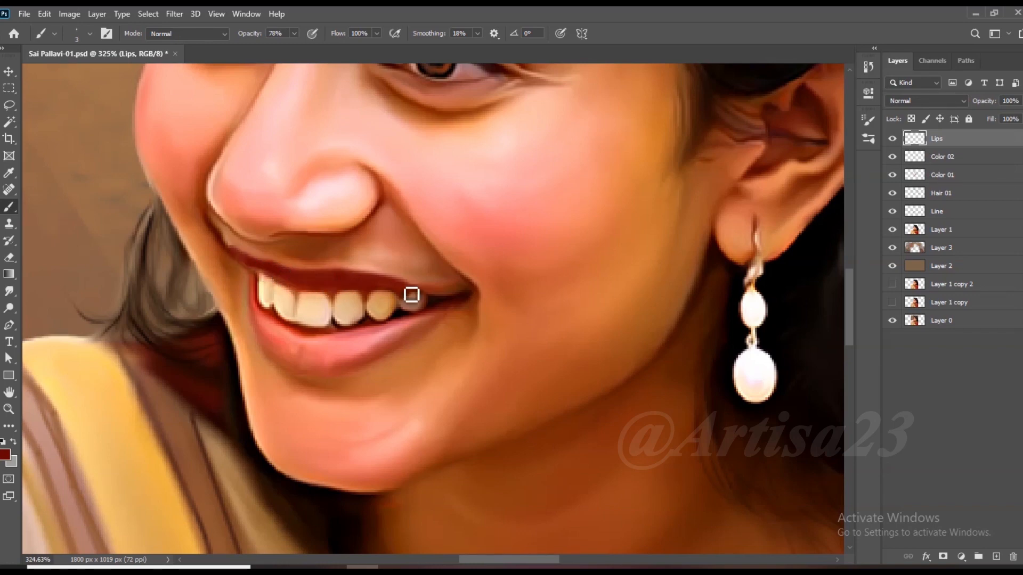
Fill the lower lip with dark red and refine the lip corners with a small brush.
mouse_move(421, 324)
mouse_down()
mouse_move(346, 346)
mouse_move(284, 337)
mouse_move(260, 319)
mouse_move(255, 281)
mouse_move(262, 324)
mouse_move(275, 324)
mouse_move(264, 333)
mouse_move(307, 363)
mouse_move(291, 338)
mouse_move(332, 344)
mouse_move(444, 317)
mouse_move(315, 365)
mouse_move(400, 353)
mouse_move(324, 372)
mouse_move(286, 355)
mouse_move(319, 342)
mouse_move(274, 326)
mouse_move(256, 305)
mouse_move(373, 349)
mouse_up()
key(bracketleft)
key(bracketright)
key(bracketleft)
key(bracketleft)
key(bracketleft)
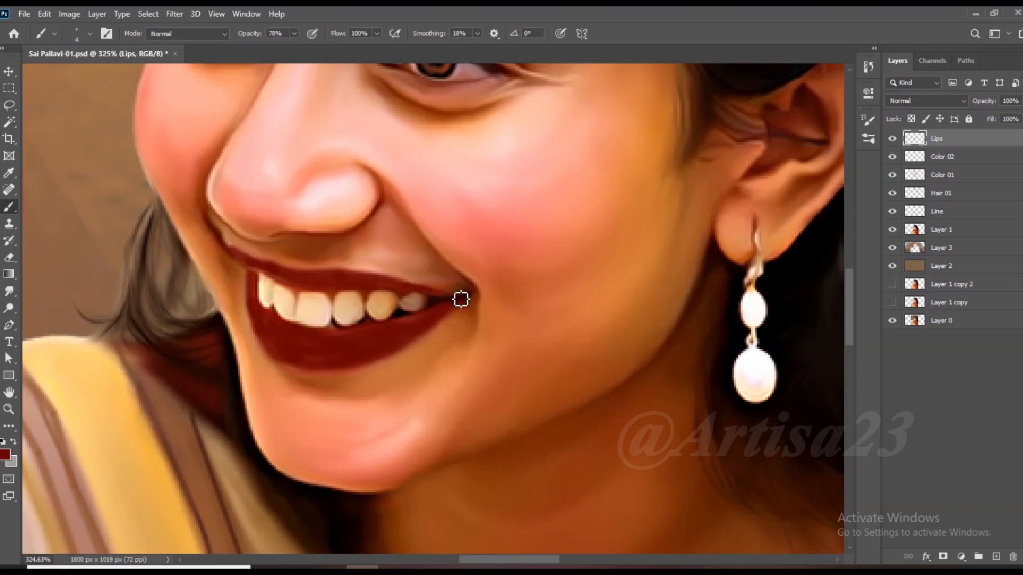
Set the Lips layer's blend mode to Soft Light.
click(926, 100)
click(917, 238)
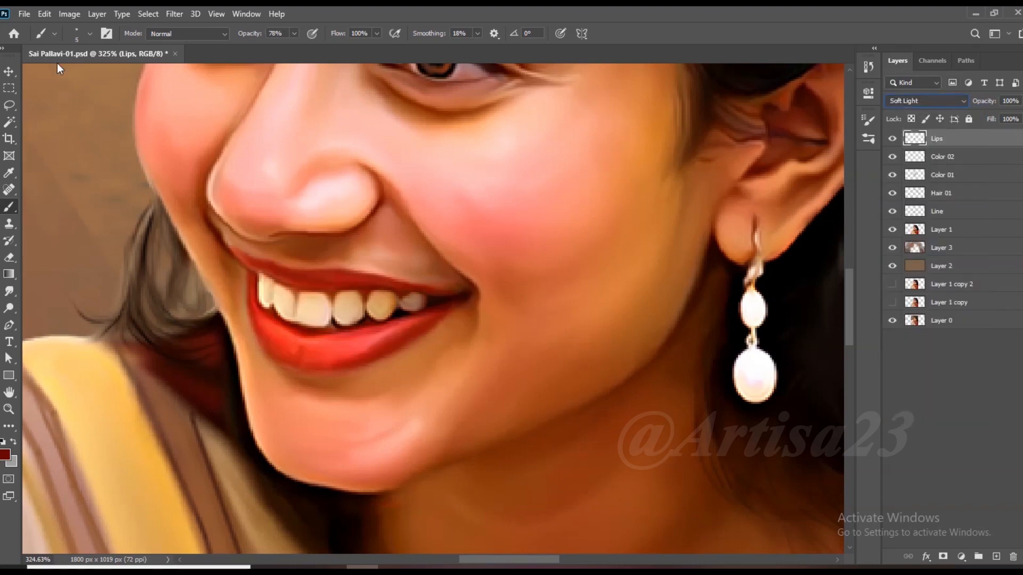
key(v)
scroll(406, 284, down, 5)
scroll(379, 254, up, 2)
Shift the Lips layer's hue toward pink with Hue/Saturation.
click(69, 14)
mouse_move(80, 45)
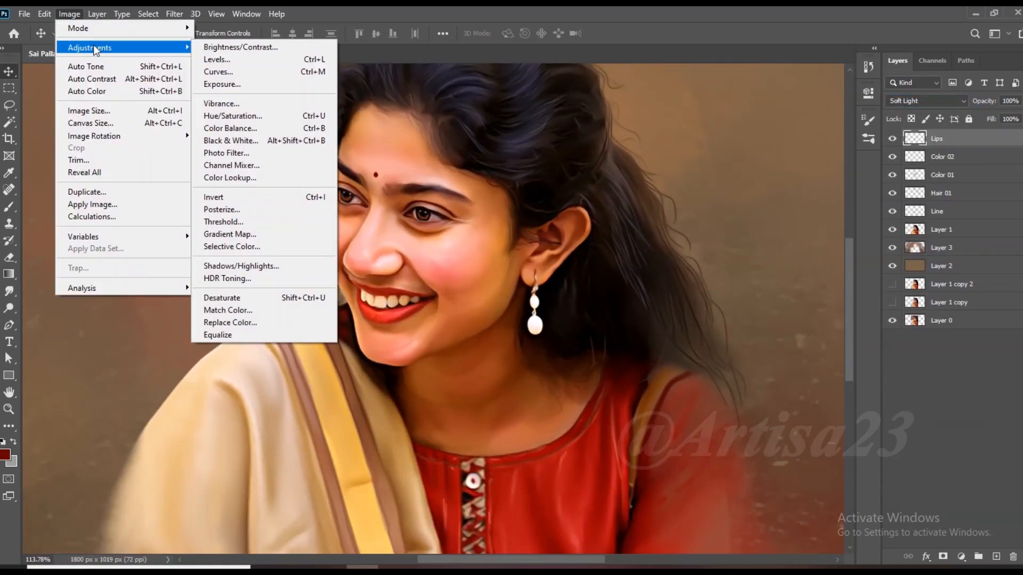
click(229, 114)
drag(710, 173, 684, 179)
click(857, 109)
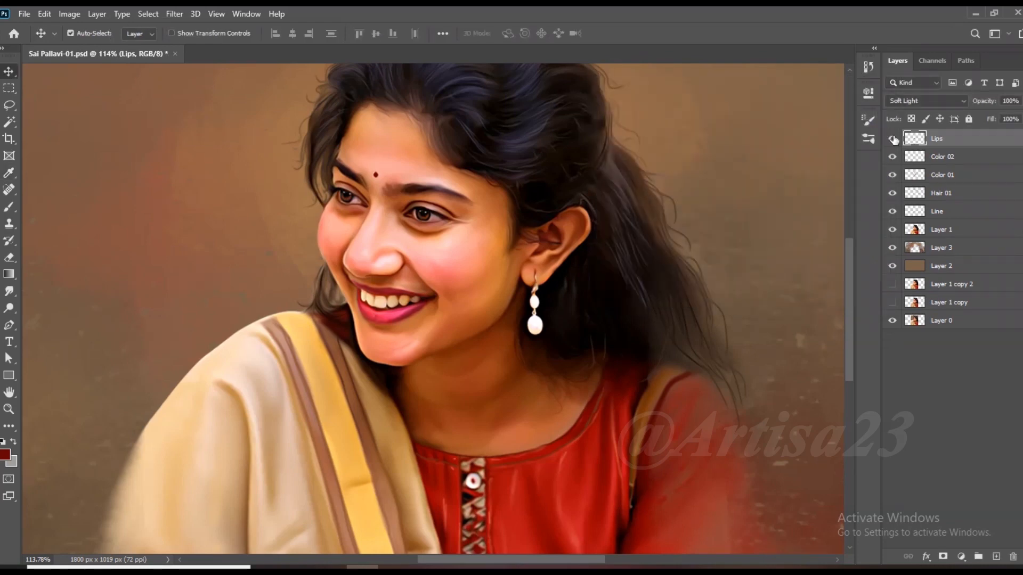
Apply Color Balance levels +15, -56, +27 to the Lips layer's midtones and compare with the layer hidden.
click(69, 14)
mouse_move(89, 52)
click(229, 128)
drag(838, 147, 804, 149)
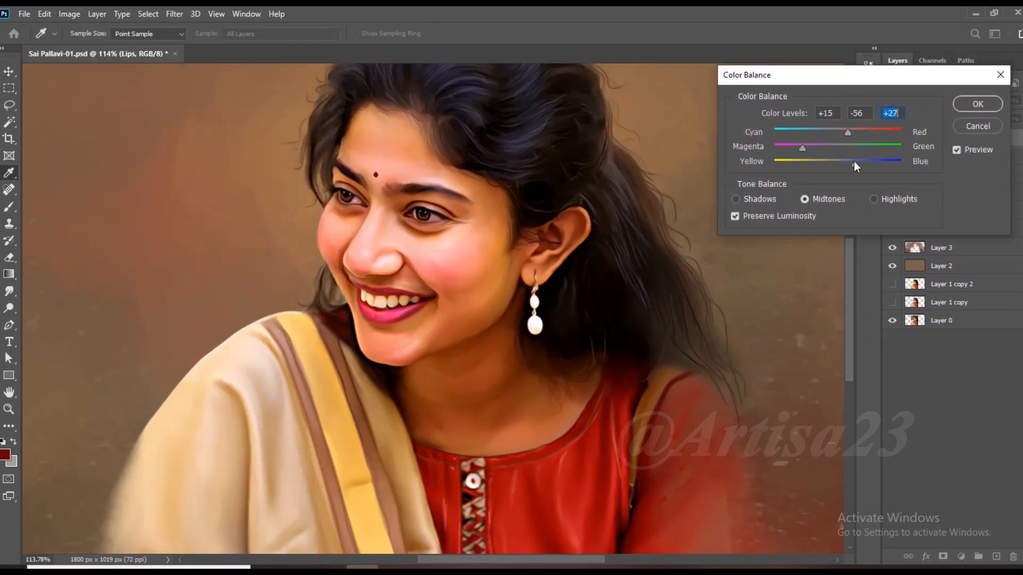
click(977, 105)
click(893, 140)
click(893, 140)
Lower the Lips layer to 76% opacity and 68% fill, and save the document.
scroll(456, 207, down, 6)
key(ctrl+s)
scroll(493, 284, up, 7)
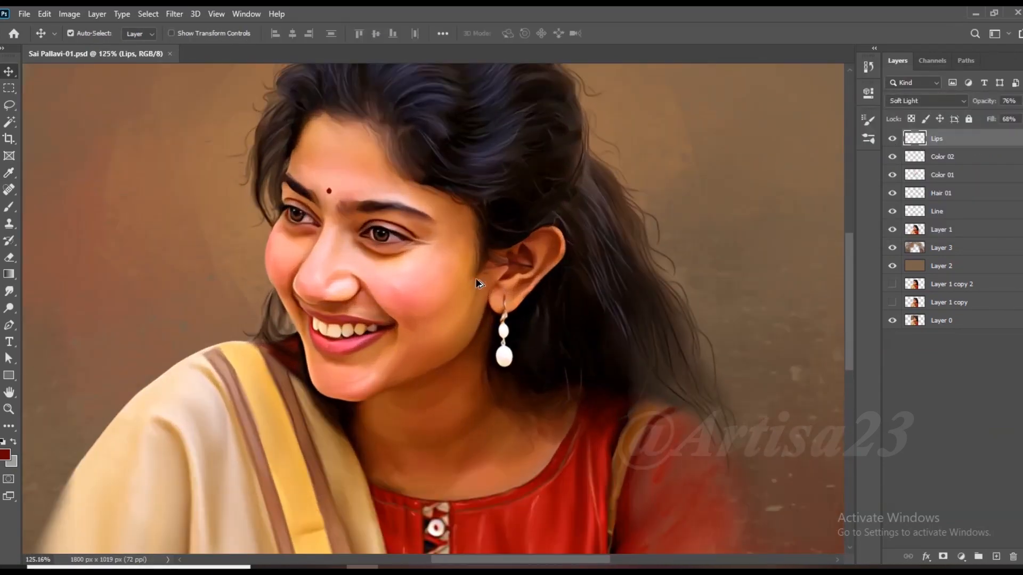
Add a new layer named Color 03 above the Lips layer and save the document.
scroll(493, 286, down, 5)
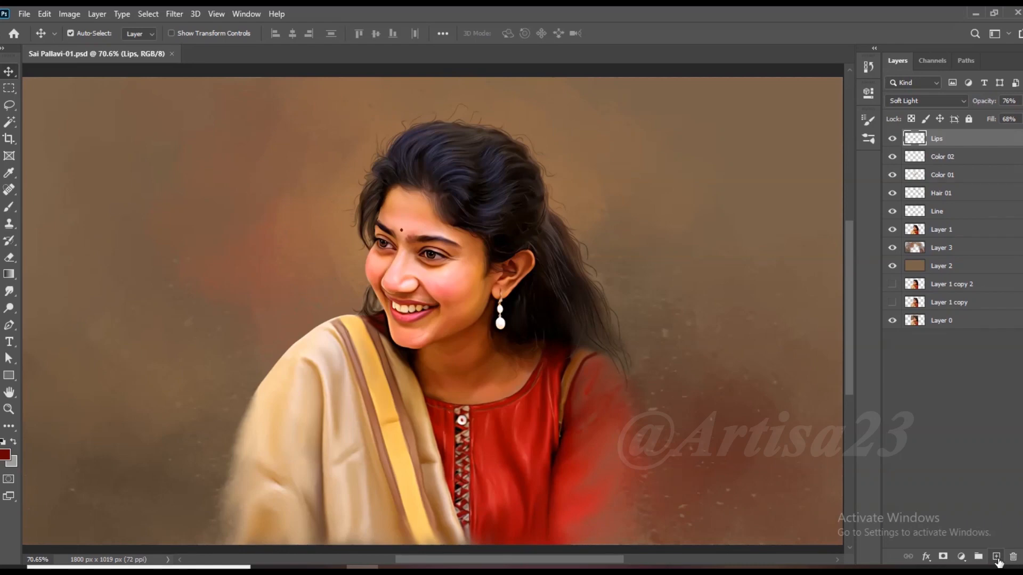
click(996, 557)
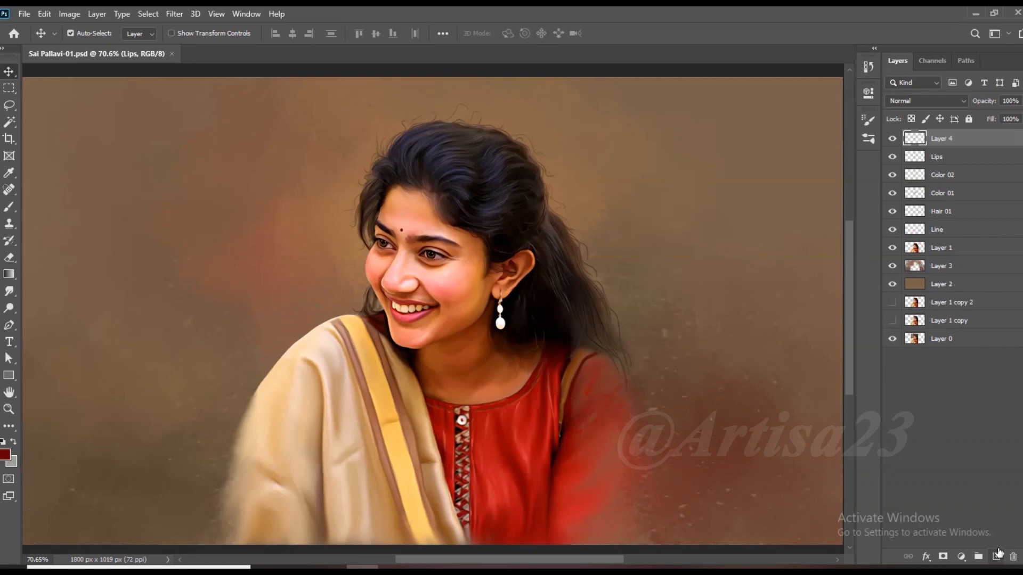
double_click(942, 138)
text(Color 03)
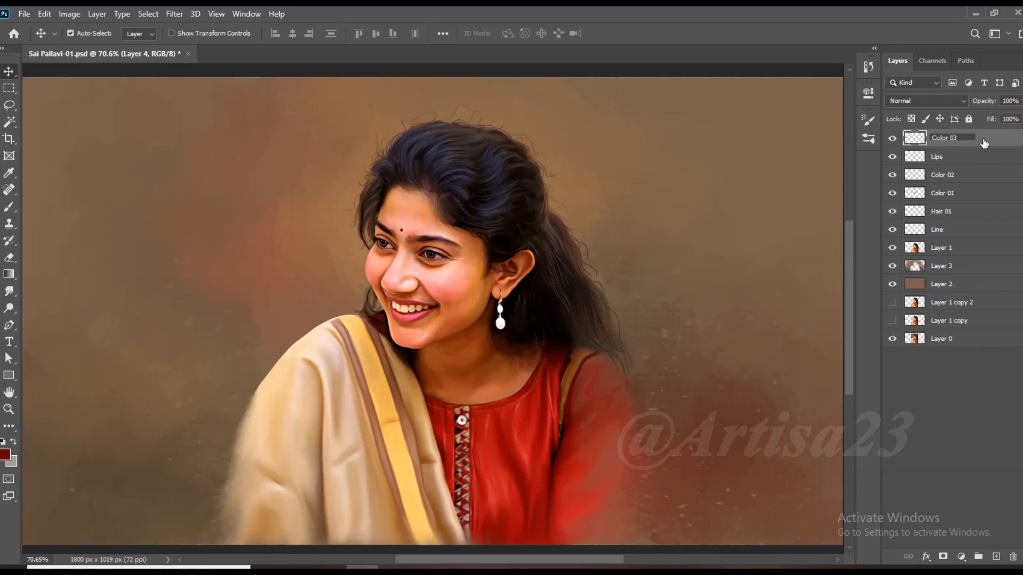
key(Return)
scroll(521, 305, down, 1)
key(ctrl+s)
Load the Layer 1 figure as a selection, set Color 03 to Color blending, and prepare a muted teal brush at 15% opacity.
scroll(498, 290, up, 2)
ctrl+click(915, 248)
click(13, 208)
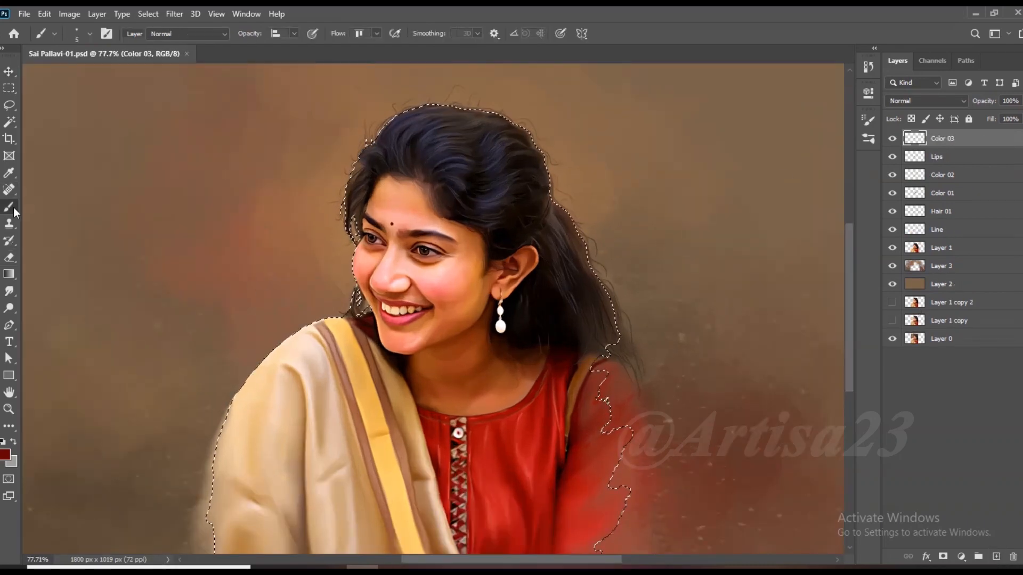
drag(293, 33, 270, 59)
click(927, 101)
click(924, 410)
click(5, 454)
click(675, 266)
drag(551, 277, 539, 255)
click(787, 168)
Paint soft teal tints on the forehead, temple, jawline and neck on the Color 03 layer.
scroll(452, 285, up, 2)
drag(452, 285, 468, 278)
key(bracketleft)
key(bracketleft)
drag(346, 216, 381, 219)
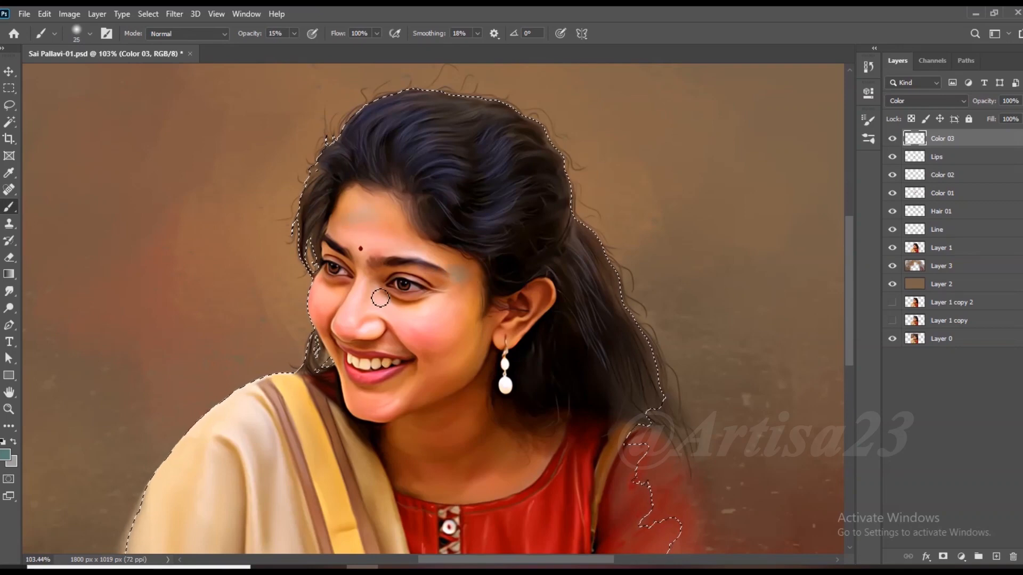
mouse_move(426, 311)
mouse_down()
mouse_move(474, 341)
mouse_move(472, 369)
mouse_up()
drag(463, 445, 450, 421)
key(bracketleft)
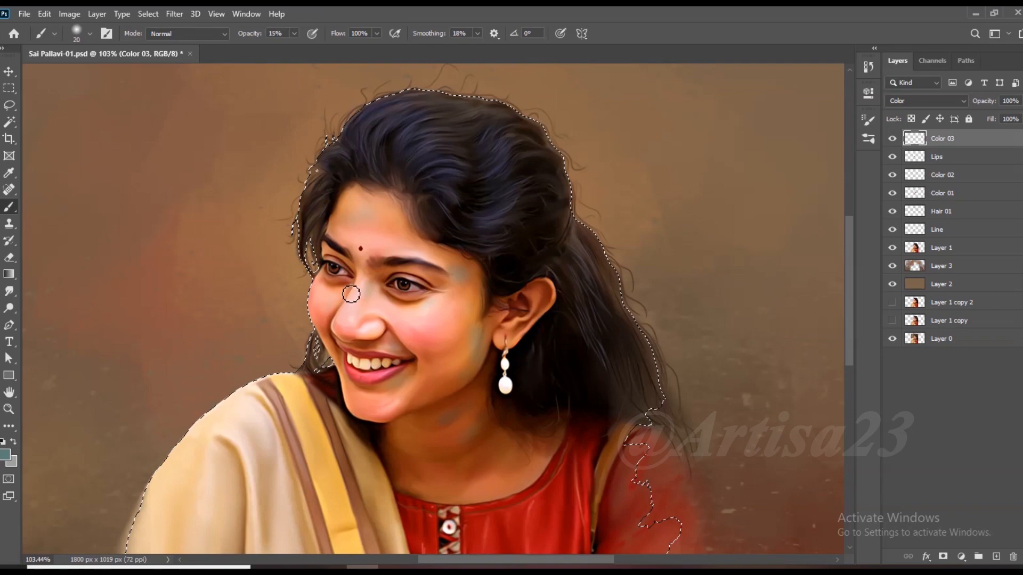
key(bracketright)
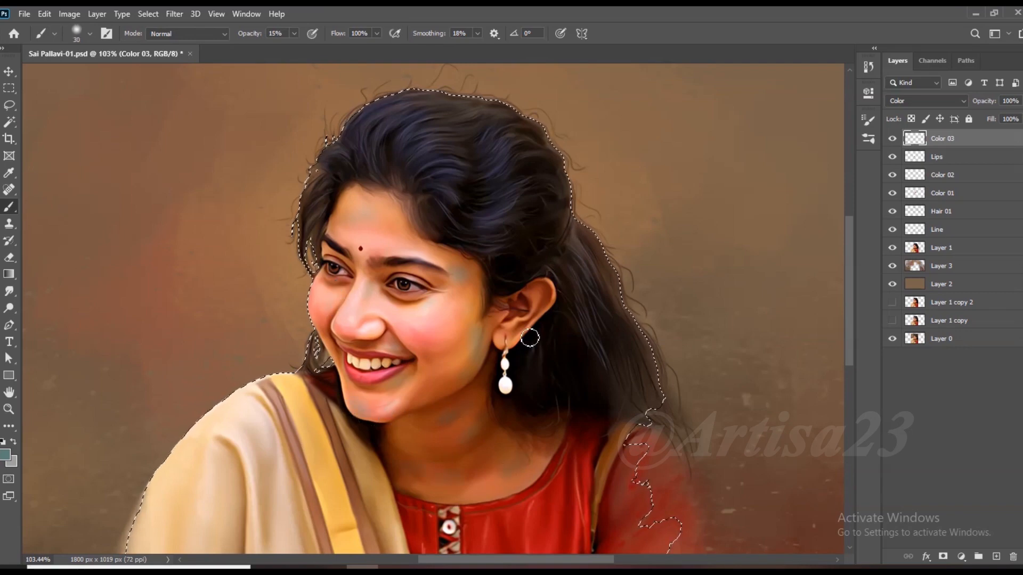
Smudge the teal tints smoothly into the skin at 52% strength, deselect the figure and save the document.
click(9, 291)
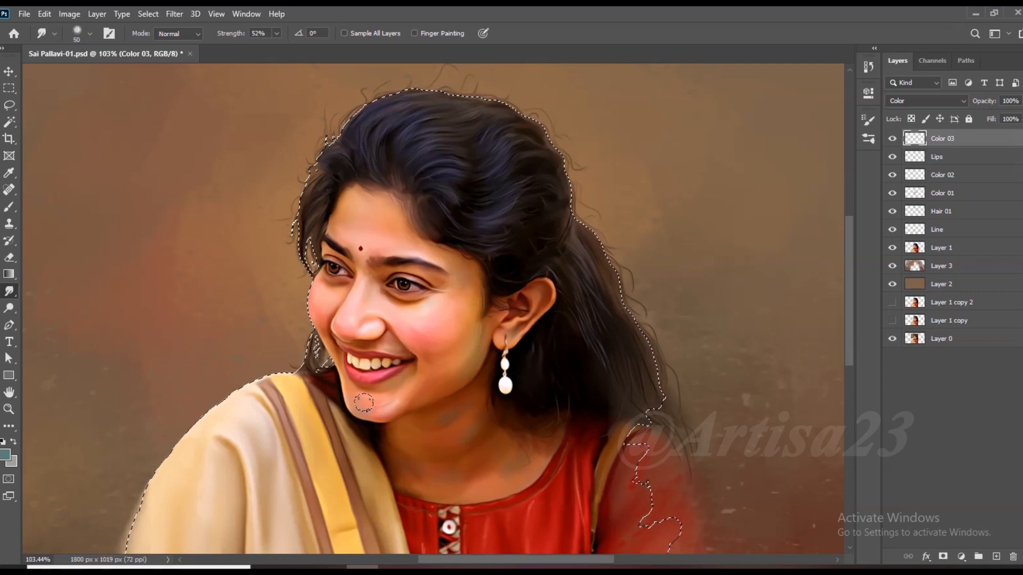
key(bracketright)
key(bracketright)
key(bracketright)
scroll(400, 298, down, 5)
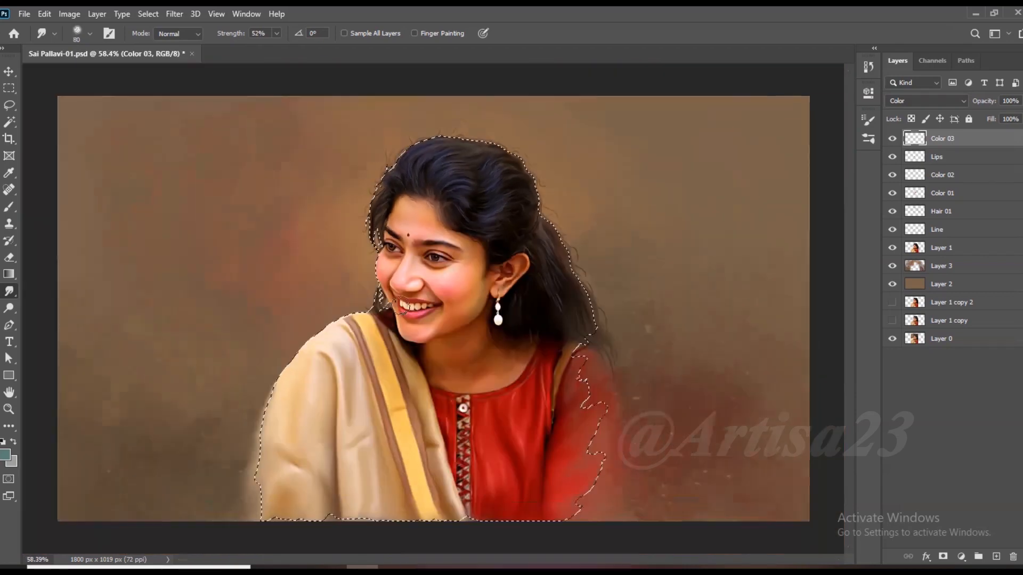
key(ctrl+d)
key(ctrl+s)
scroll(436, 351, down, 2)
scroll(421, 256, up, 5)
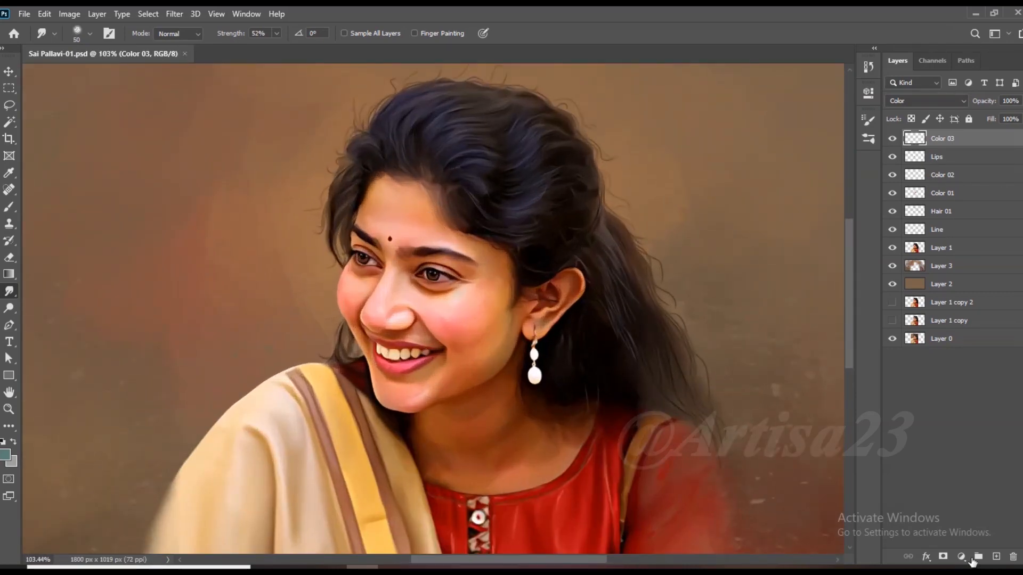
Add a new layer named Light above Color 03 and save the document.
scroll(512, 315, down, 3)
click(996, 556)
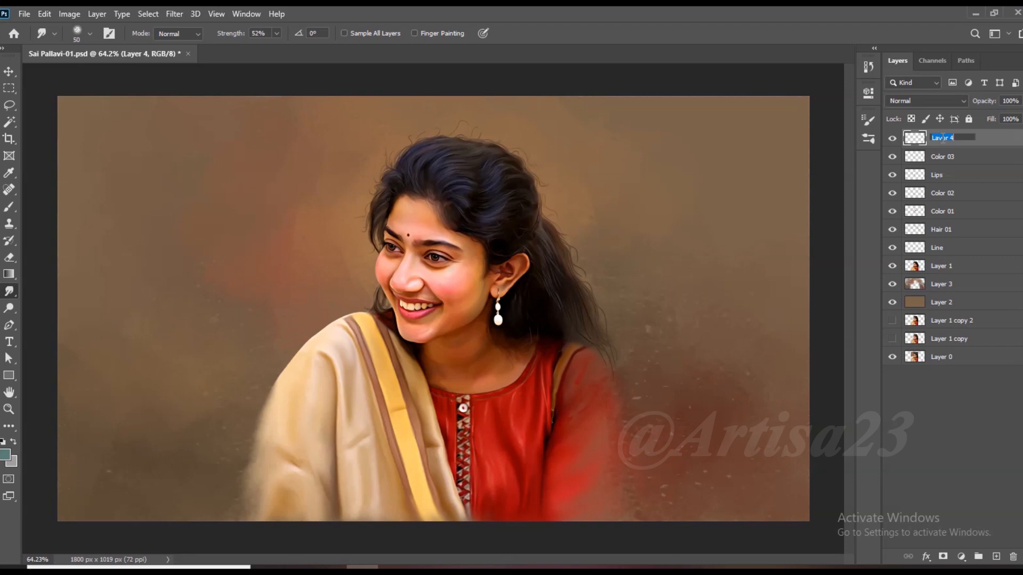
scroll(443, 264, up, 3)
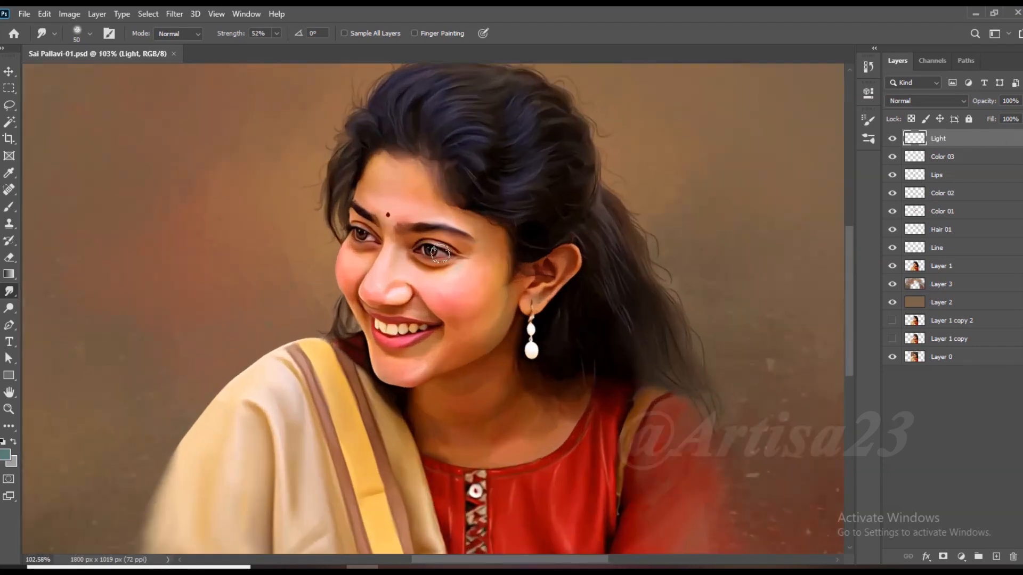
Paint small white highlights on the nose, near cheek and forehead with a brush at 37% opacity.
key(b)
click(11, 459)
key(Return)
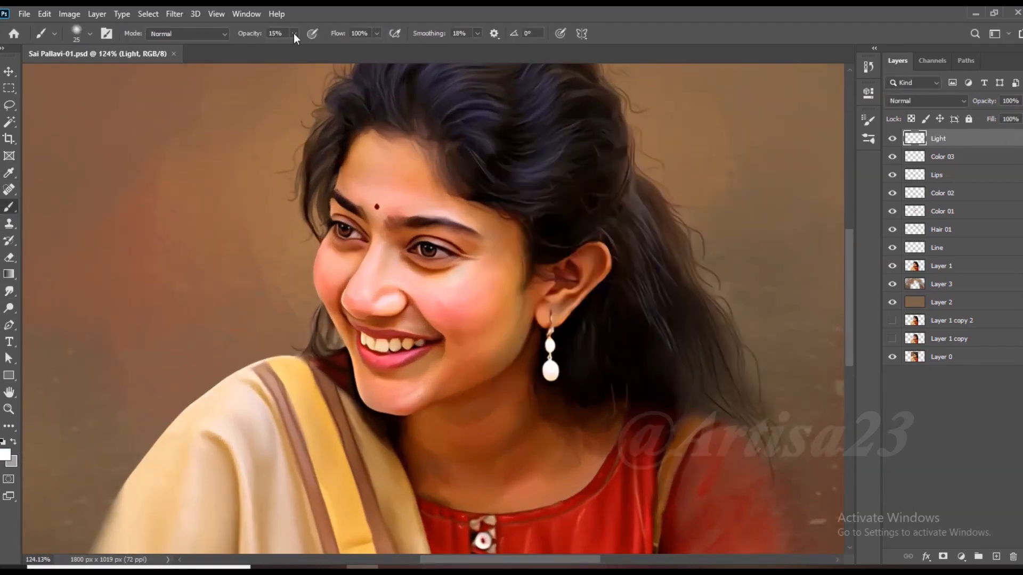
scroll(337, 109, up, 2)
click(307, 48)
click(382, 337)
key(bracketleft)
key(bracketleft)
key(bracketleft)
key(bracketleft)
key(bracketleft)
key(bracketleft)
key(bracketleft)
drag(358, 319, 361, 328)
key(bracketright)
drag(374, 288, 381, 266)
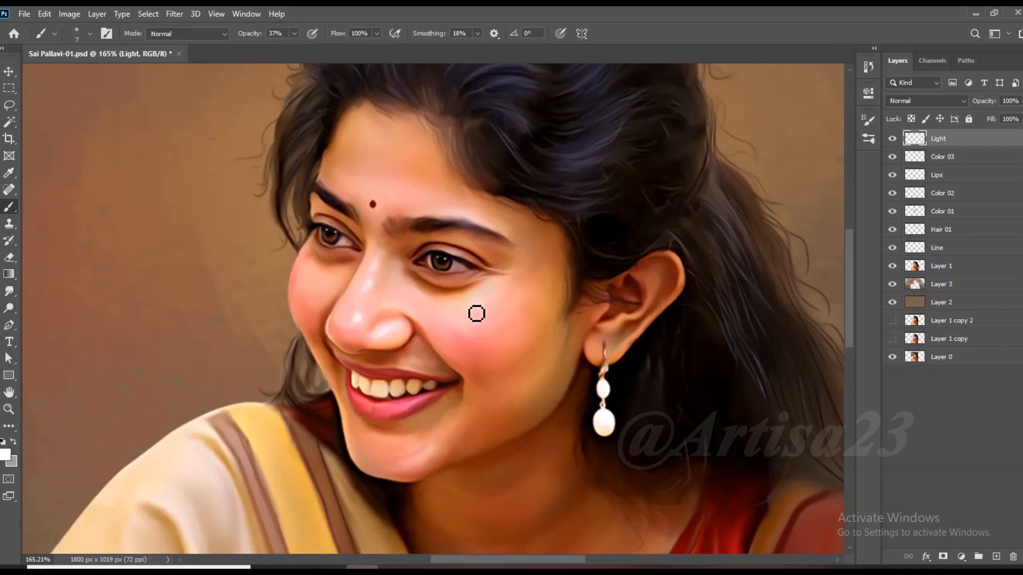
drag(378, 197, 351, 184)
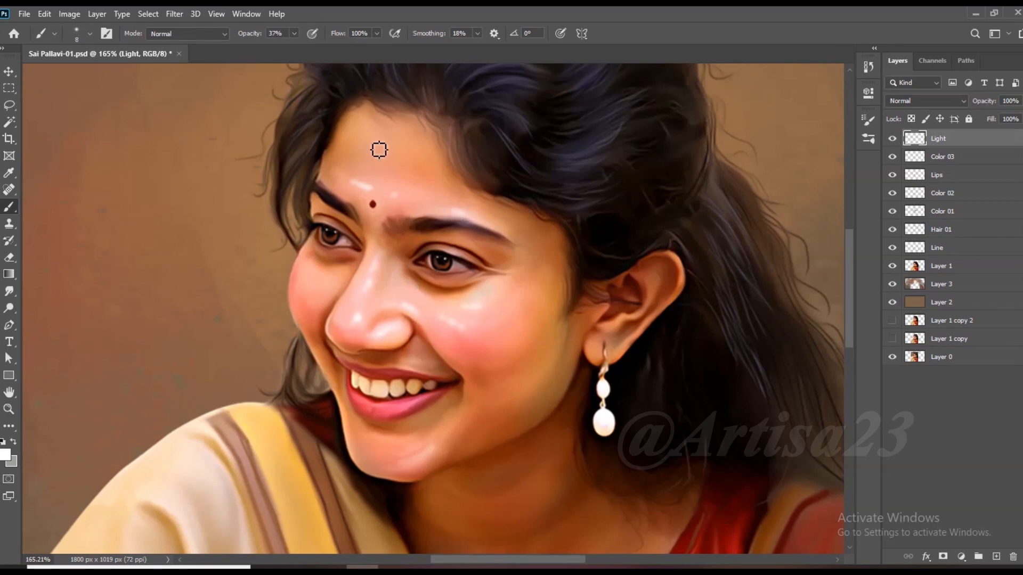
Add finer white highlights to the far cheek, the lips and the chin, varying the brush size.
key(bracketleft)
key(bracketleft)
key(bracketleft)
key(bracketleft)
drag(323, 287, 309, 282)
key(bracketleft)
mouse_move(416, 411)
mouse_down()
mouse_move(368, 412)
mouse_move(385, 388)
mouse_move(427, 382)
mouse_up()
key(bracketright)
key(bracketright)
key(bracketright)
key(bracketright)
drag(409, 459, 380, 442)
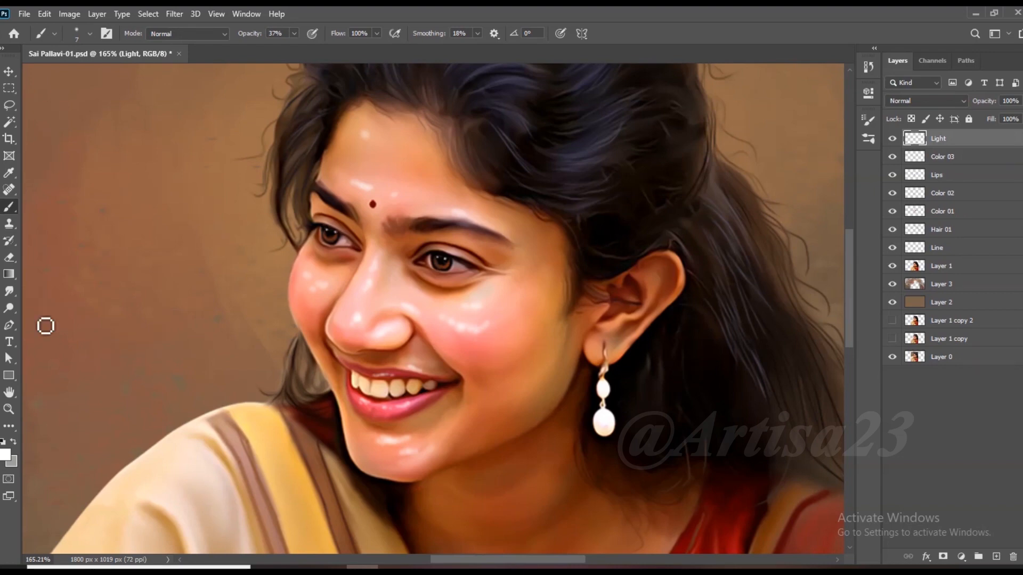
Smudge the white highlights into the surrounding skin at 52% strength and save the document.
click(9, 291)
drag(456, 316, 495, 308)
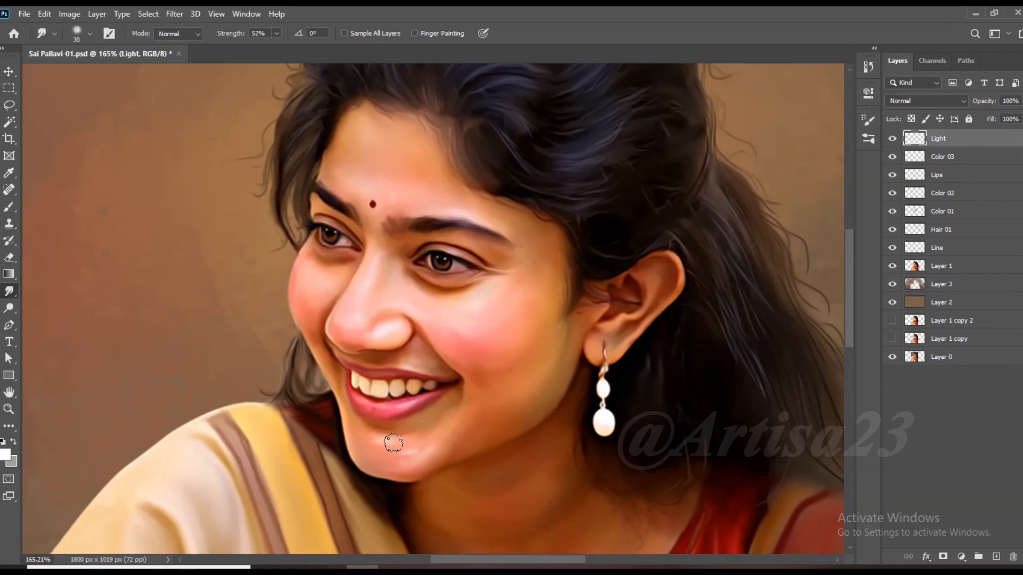
key(bracketright)
scroll(354, 294, down, 5)
scroll(451, 355, up, 2)
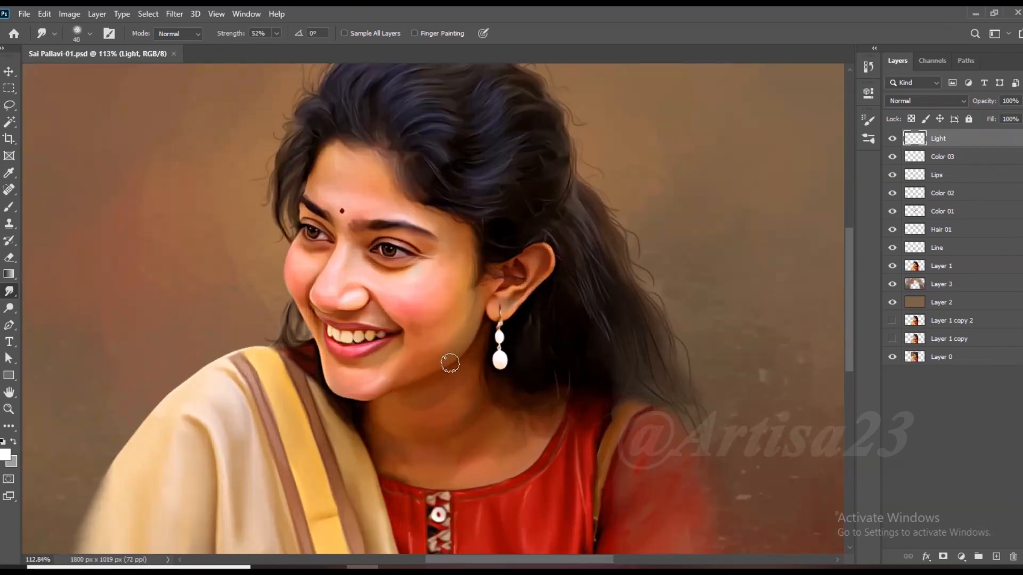
Add a new layer named Furr 01 above the Light layer and save the document.
scroll(378, 263, up, 4)
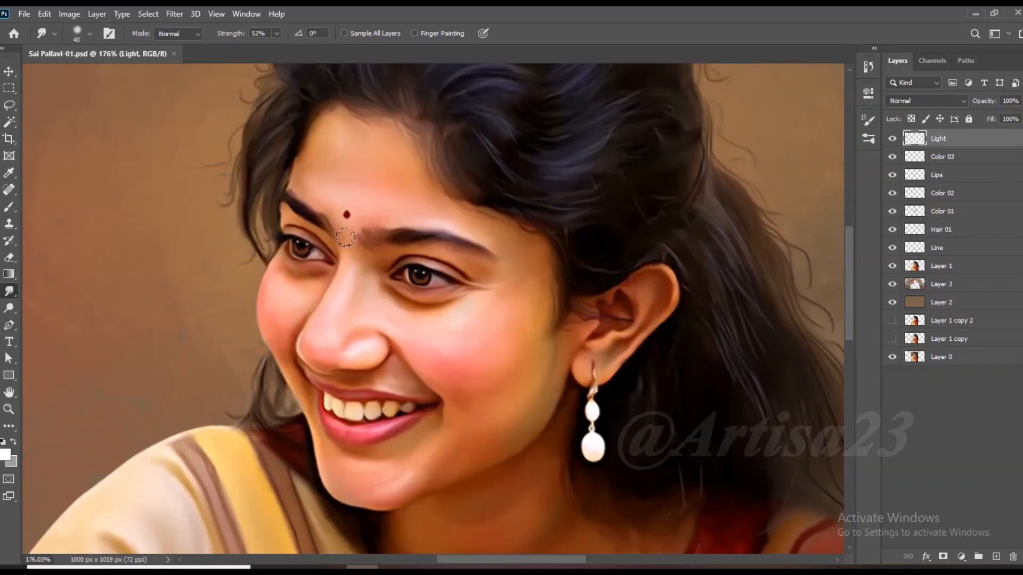
scroll(346, 238, up, 2)
click(996, 557)
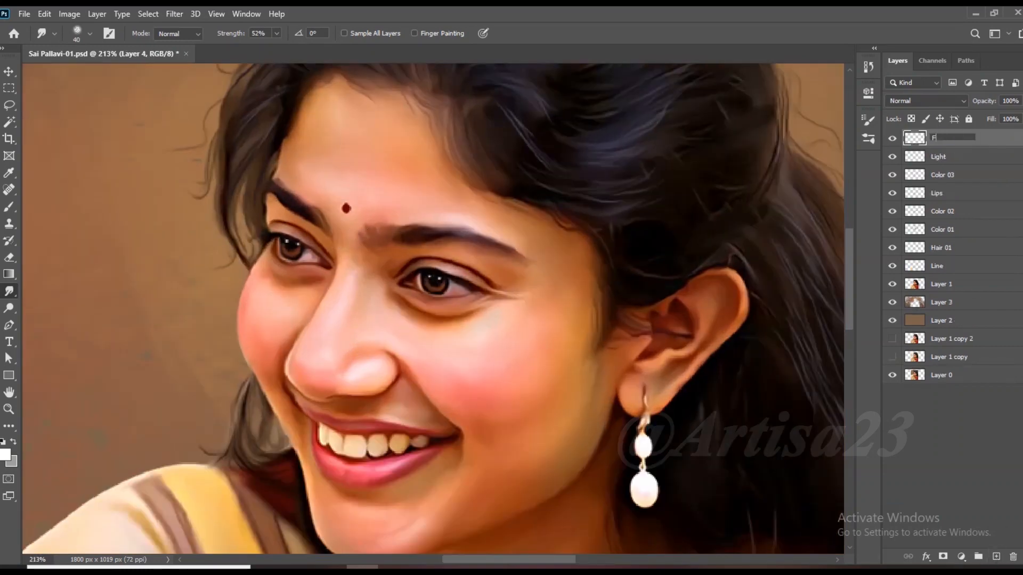
scroll(418, 242, up, 4)
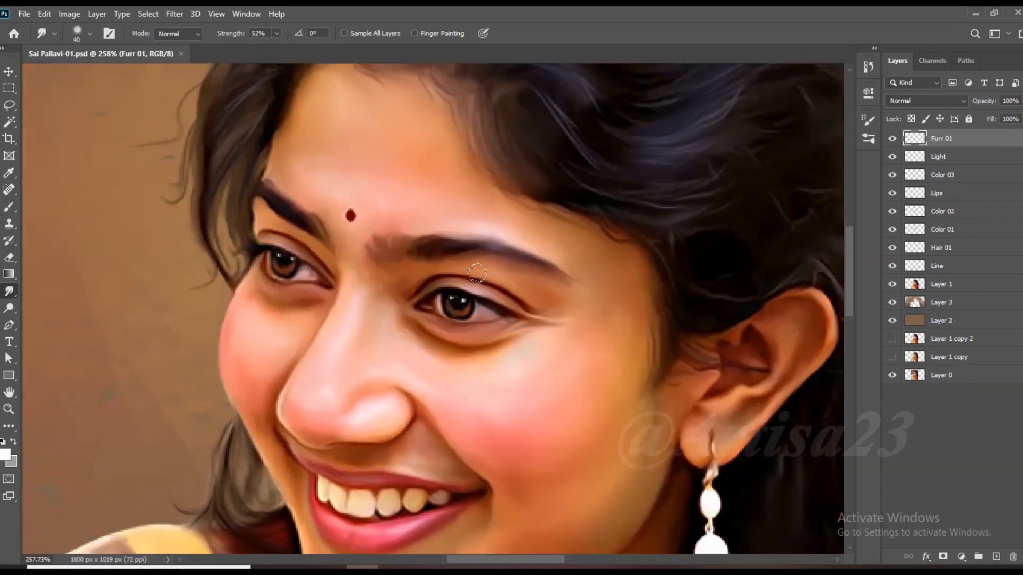
Draw short upper eyelashes on the nearer eye with a 1 px black brush at 73% opacity.
key(b)
scroll(473, 303, up, 3)
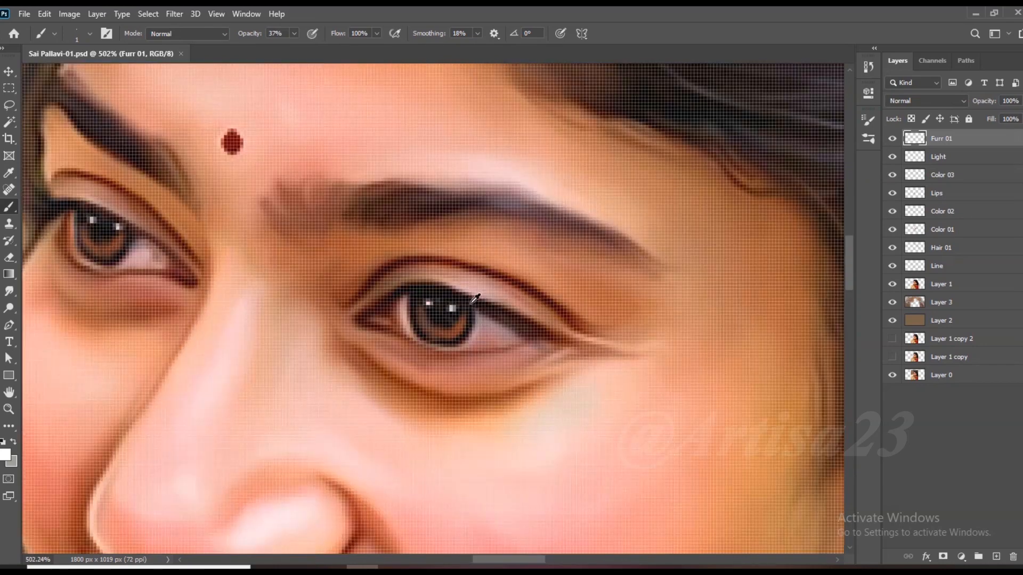
key(d)
key(F5)
click(752, 140)
key(F5)
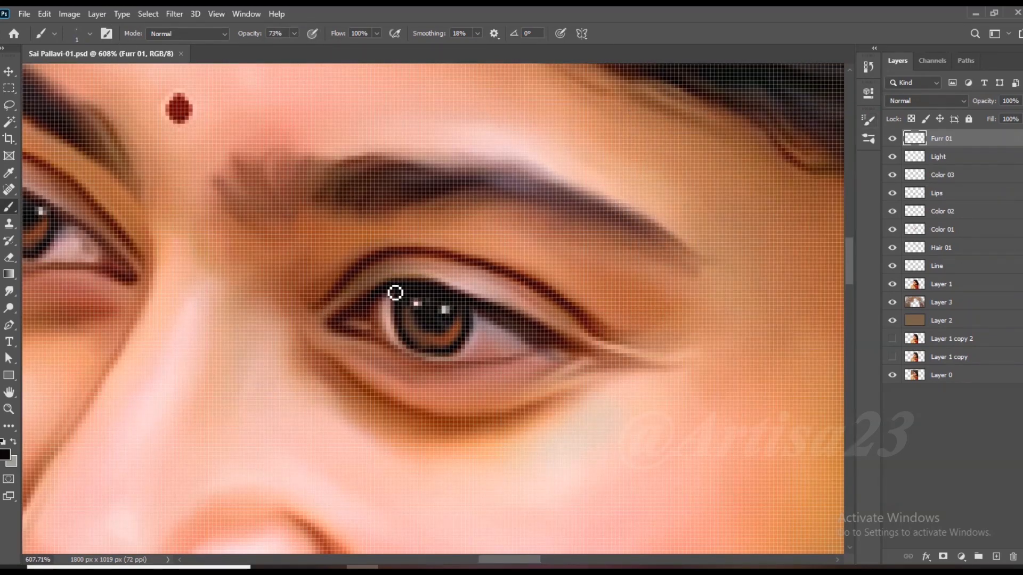
drag(400, 289, 396, 269)
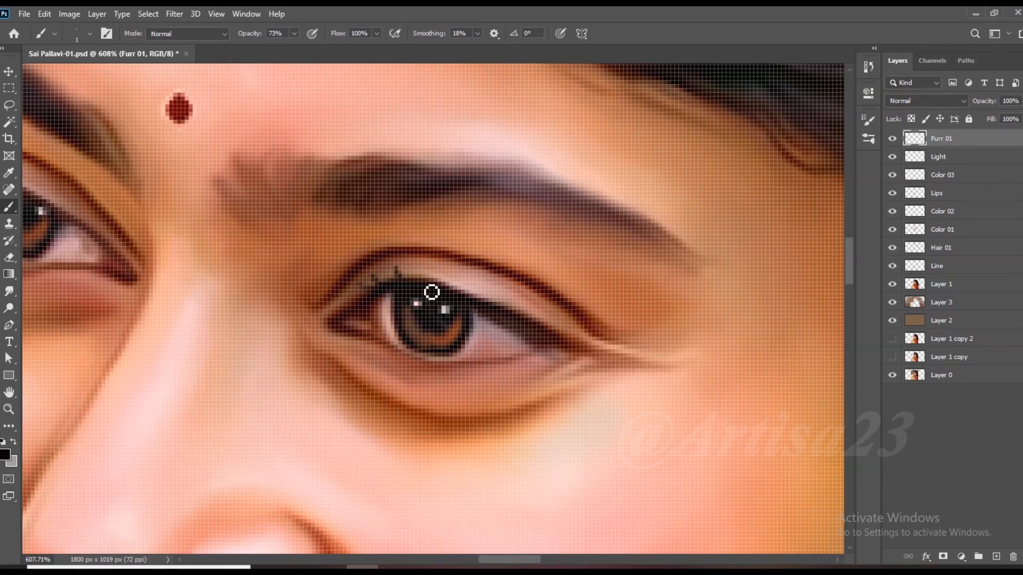
drag(466, 304, 459, 283)
mouse_move(555, 322)
mouse_down()
mouse_move(494, 308)
mouse_move(489, 288)
mouse_up()
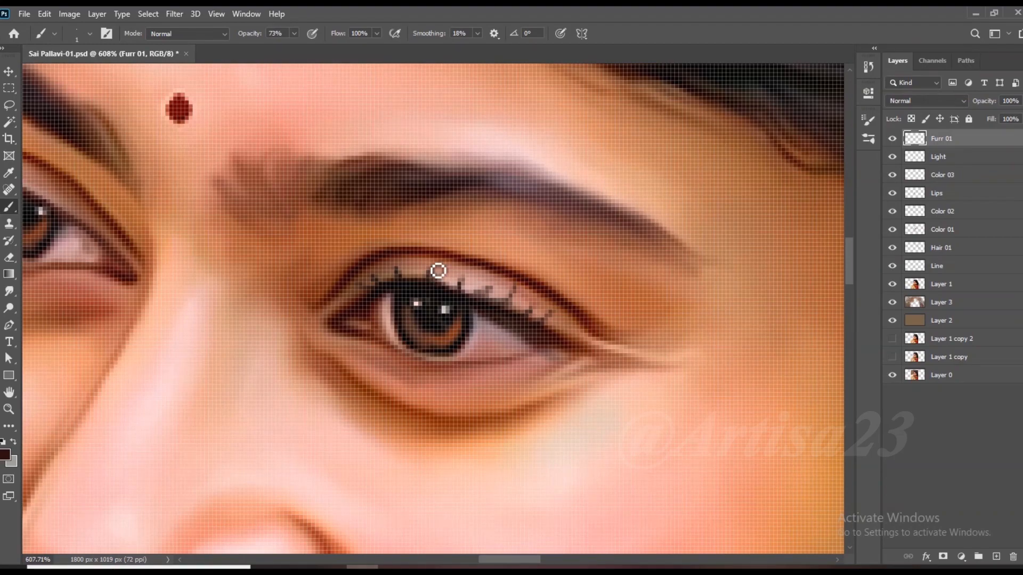
Draw fine upper and lower eyelashes on the farther eye, sampling a dark red-brown for the lower ones.
scroll(552, 289, down, 7)
scroll(274, 235, up, 8)
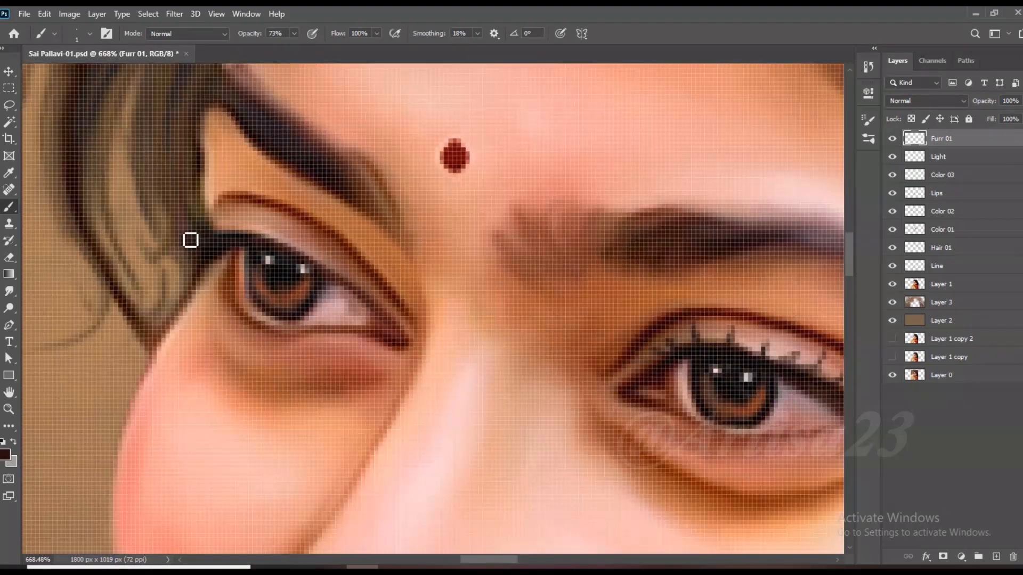
drag(240, 235, 233, 223)
drag(274, 246, 267, 229)
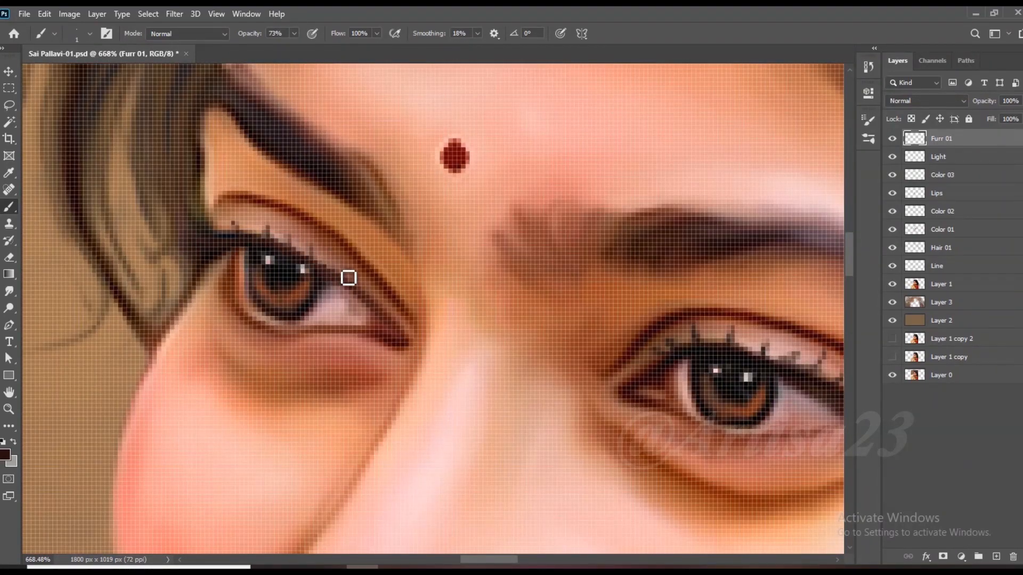
alt+click(330, 342)
drag(324, 331, 324, 337)
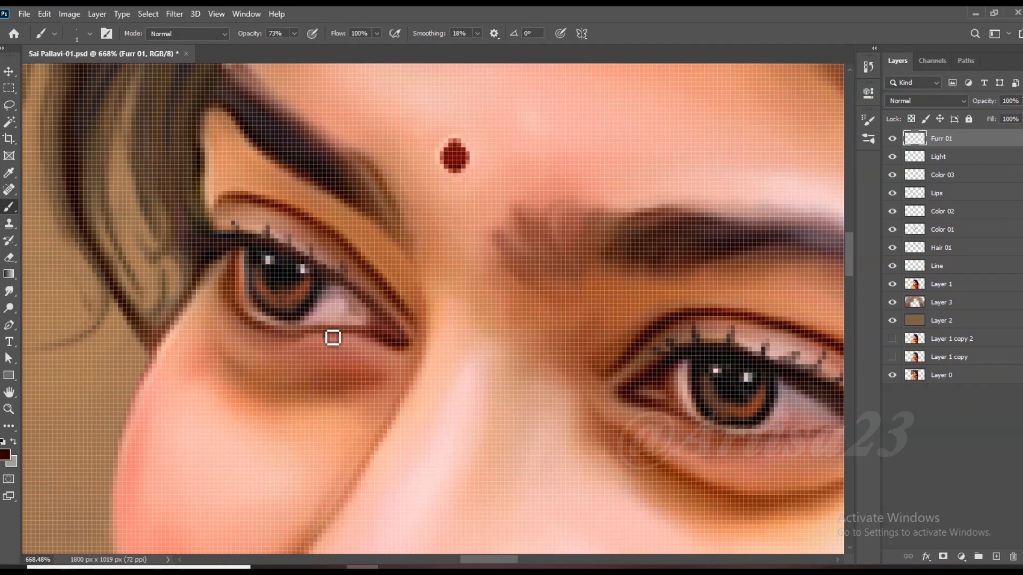
Draw tiny dark lower eyelashes along the lower lid of the nearer eye.
scroll(616, 395, up, 1)
scroll(617, 396, up, 2)
mouse_move(607, 401)
mouse_down()
mouse_move(619, 418)
mouse_move(656, 404)
mouse_move(677, 410)
mouse_up()
drag(573, 400, 552, 406)
mouse_move(547, 389)
mouse_down()
mouse_move(602, 403)
mouse_move(484, 388)
mouse_up()
click(697, 400)
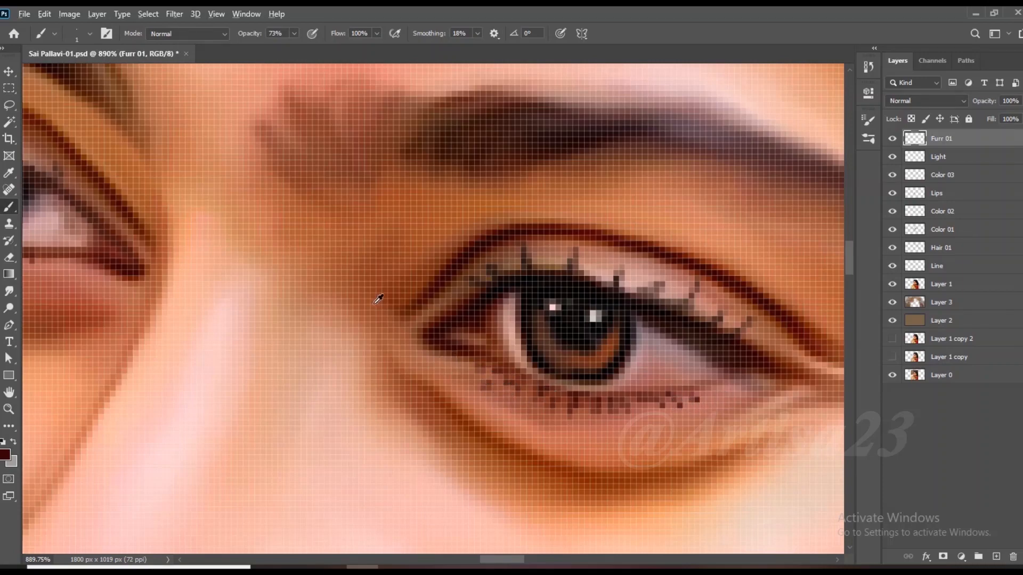
Draw fine individual hairs along the nearer eyebrow using colors sampled from the brow and surrounding skin.
scroll(381, 304, down, 8)
scroll(288, 241, up, 6)
alt+click(288, 242)
scroll(316, 270, up, 1)
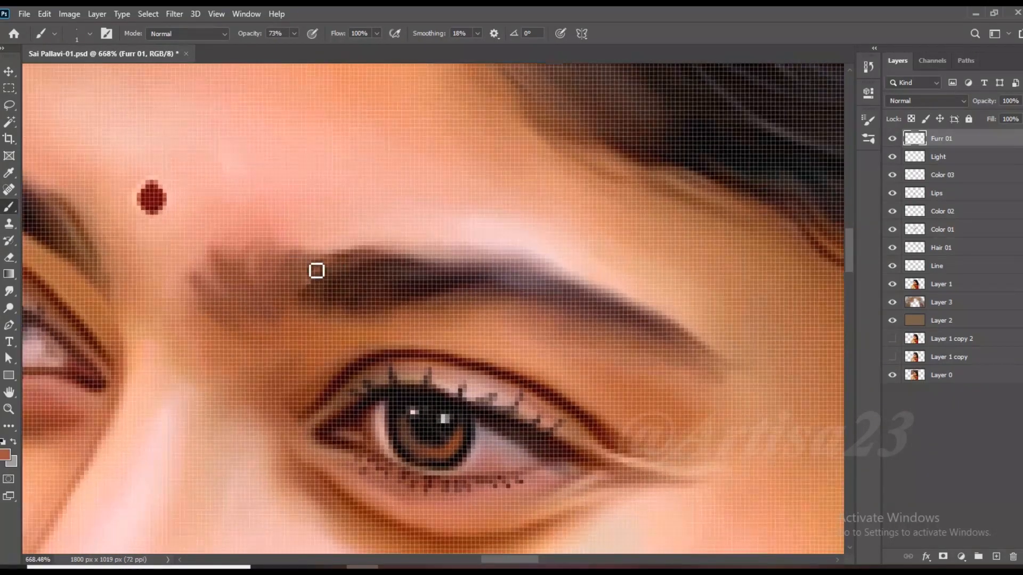
scroll(508, 269, right, 1)
alt+click(507, 269)
alt+click(529, 267)
drag(457, 285, 600, 315)
alt+click(303, 298)
drag(324, 300, 392, 287)
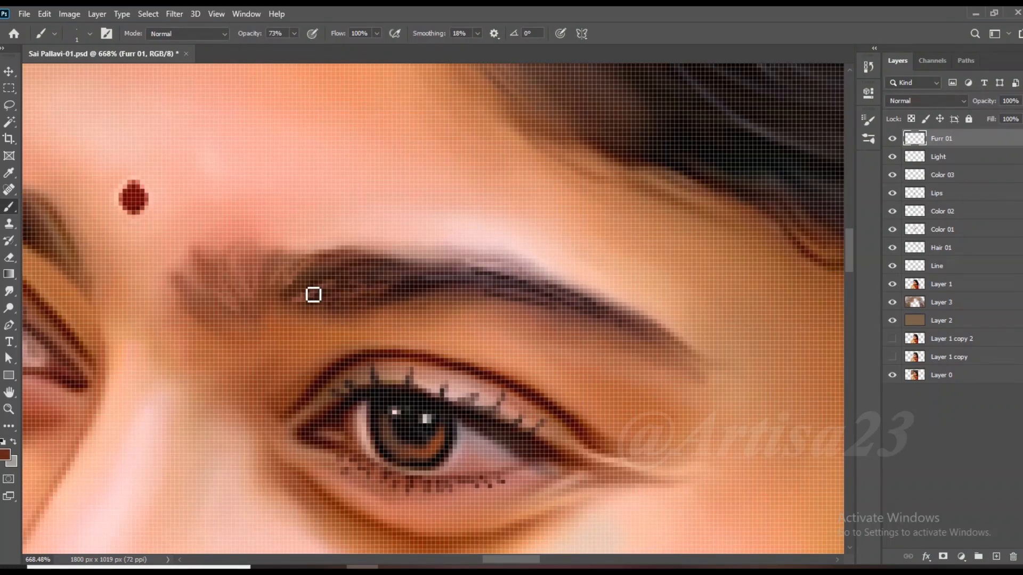
Draw fine hairs along the farther eyebrow, touch up the brows with sampled colors, and save the document.
scroll(278, 313, down, 2)
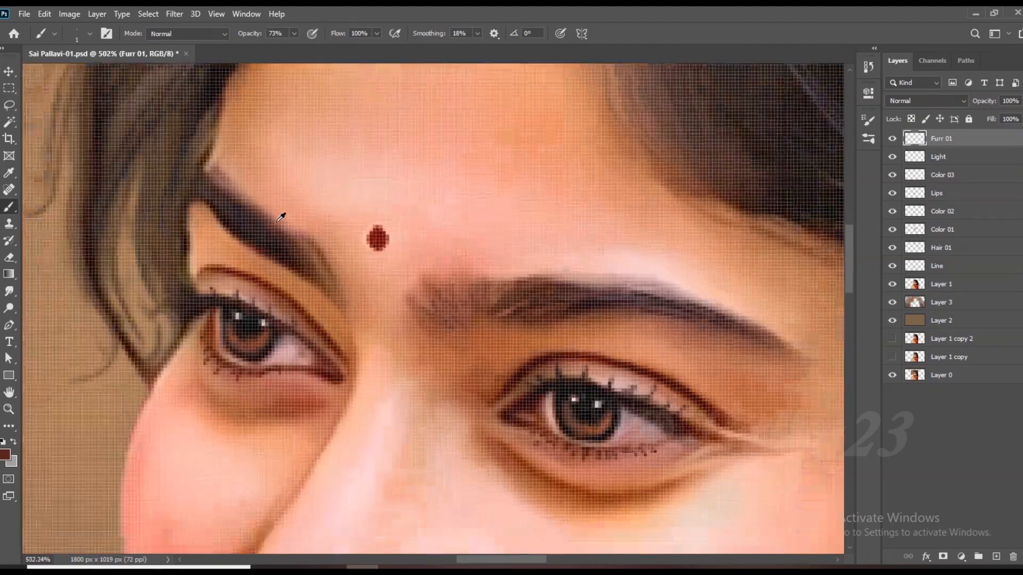
scroll(281, 216, up, 2)
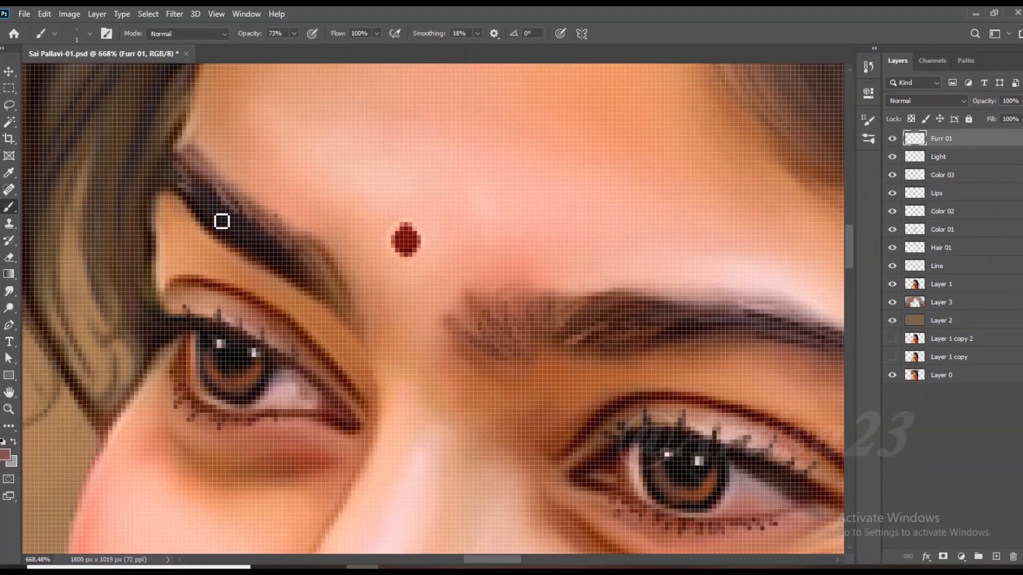
scroll(221, 222, down, 2)
scroll(493, 296, up, 1)
scroll(513, 313, down, 1)
alt+click(306, 261)
scroll(307, 264, down, 1)
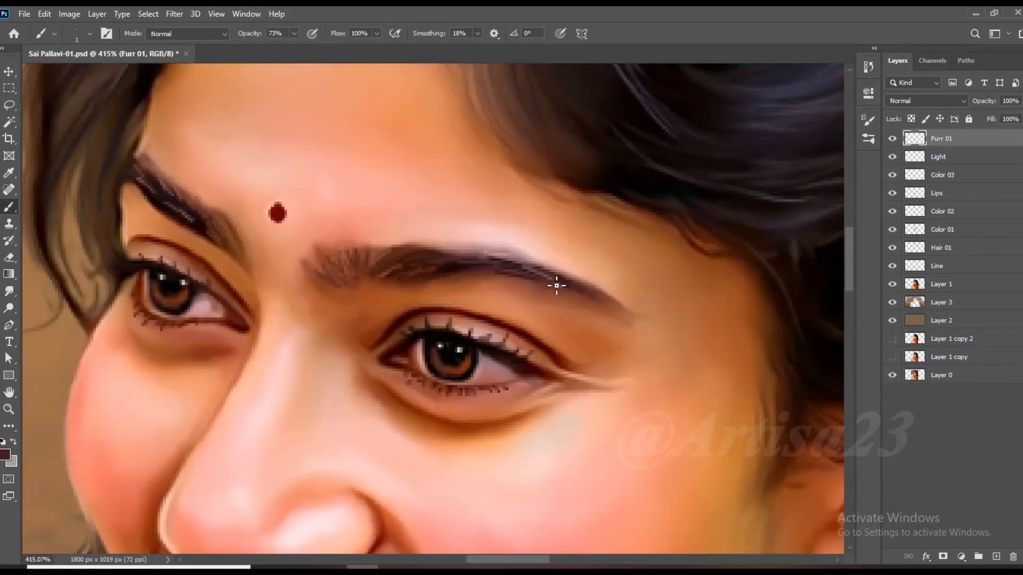
scroll(560, 277, down, 6)
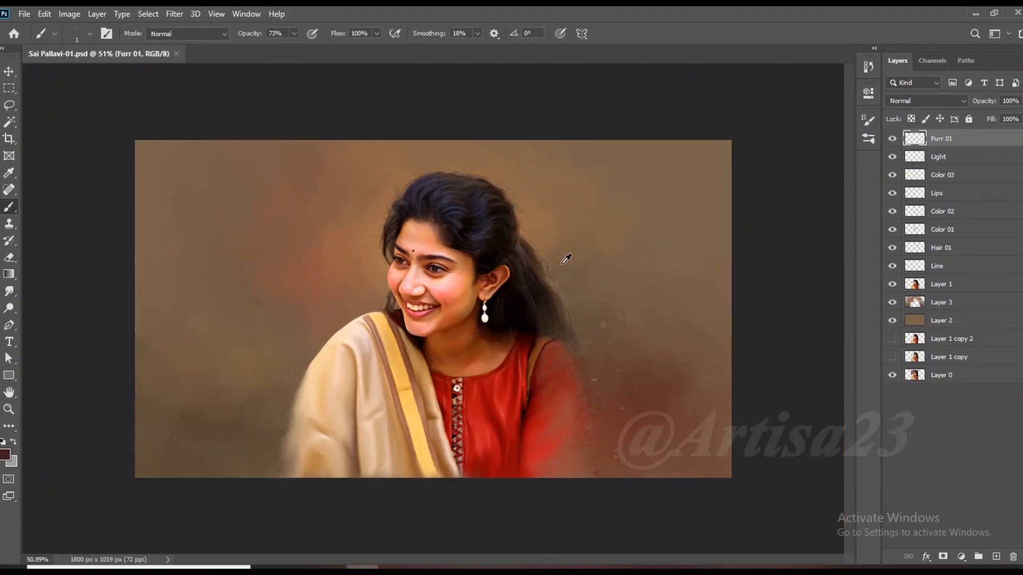
key(v)
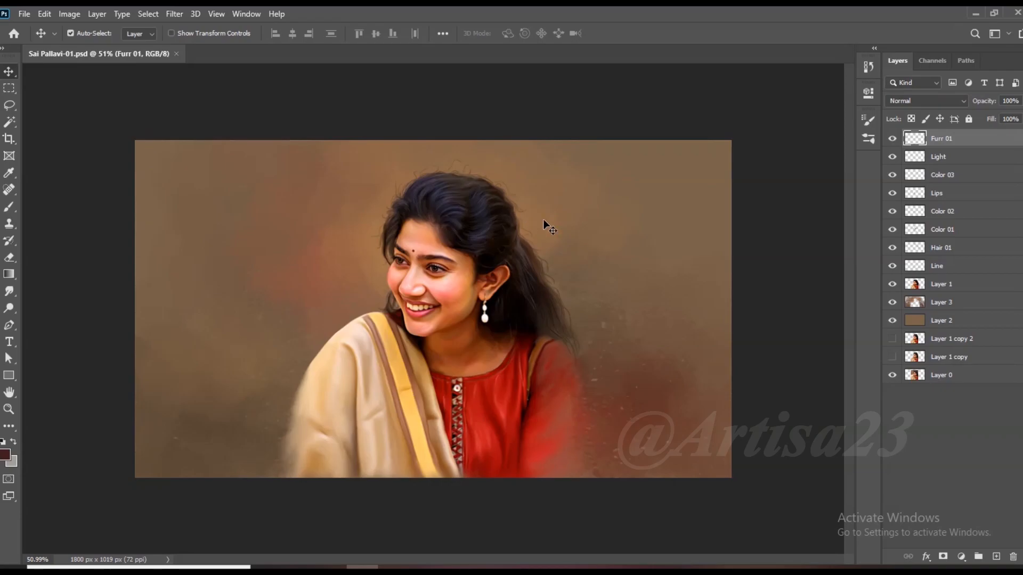